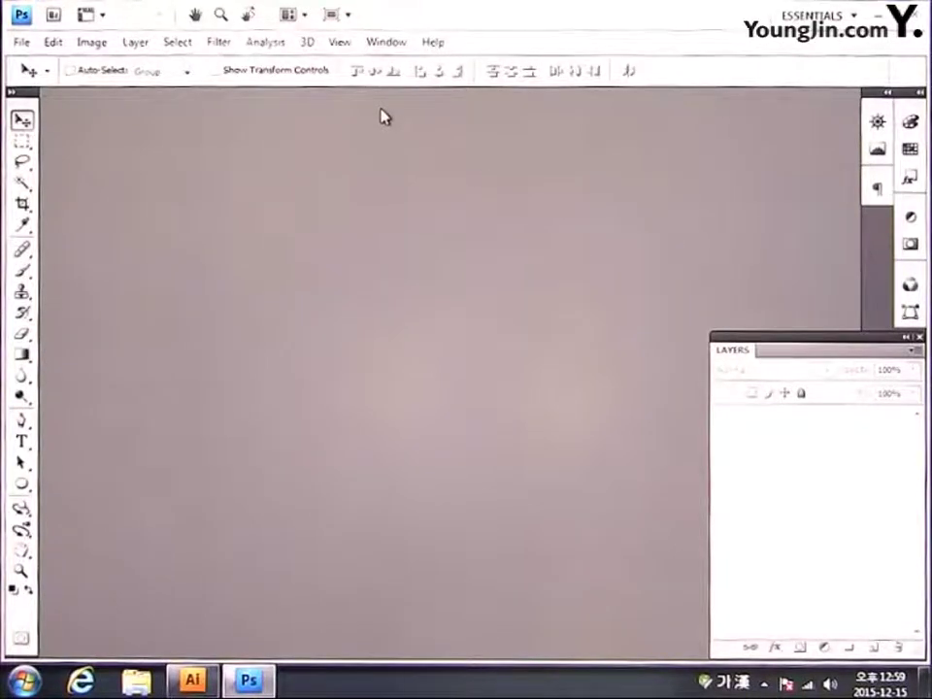
# Step: Create a new blank document 186 mm wide by 261 mm tall via File > New
pyautogui.click(23, 42)
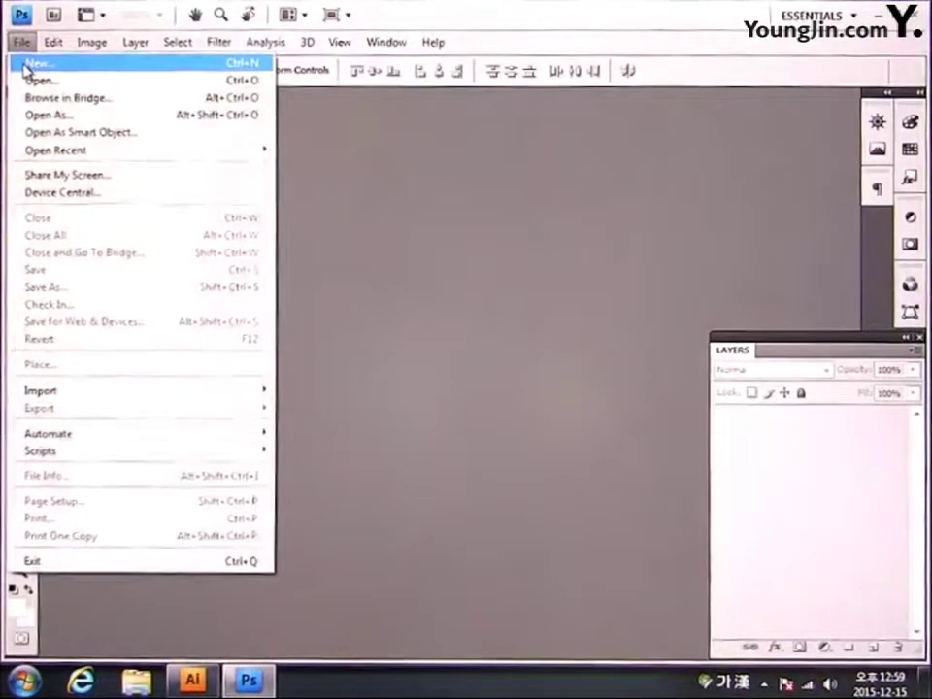
pyautogui.click(29, 65)
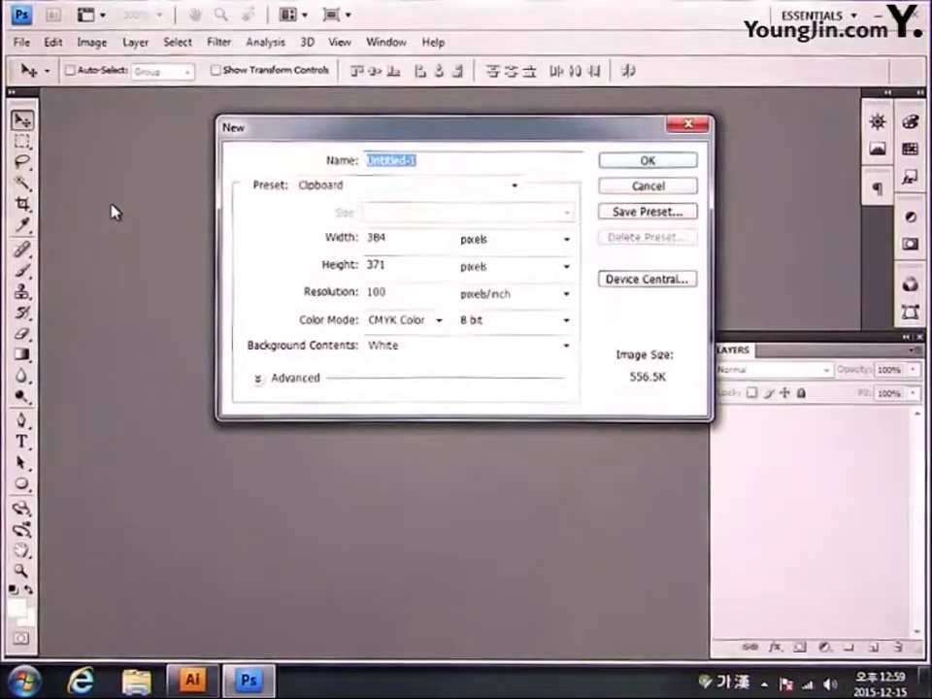
pyautogui.press('Tab')
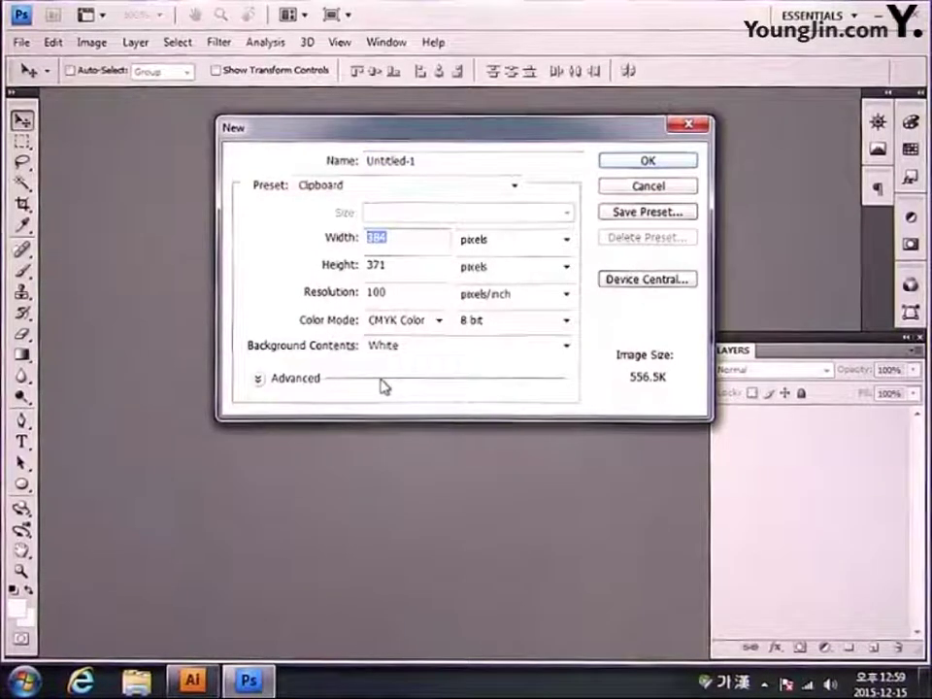
pyautogui.write('186')
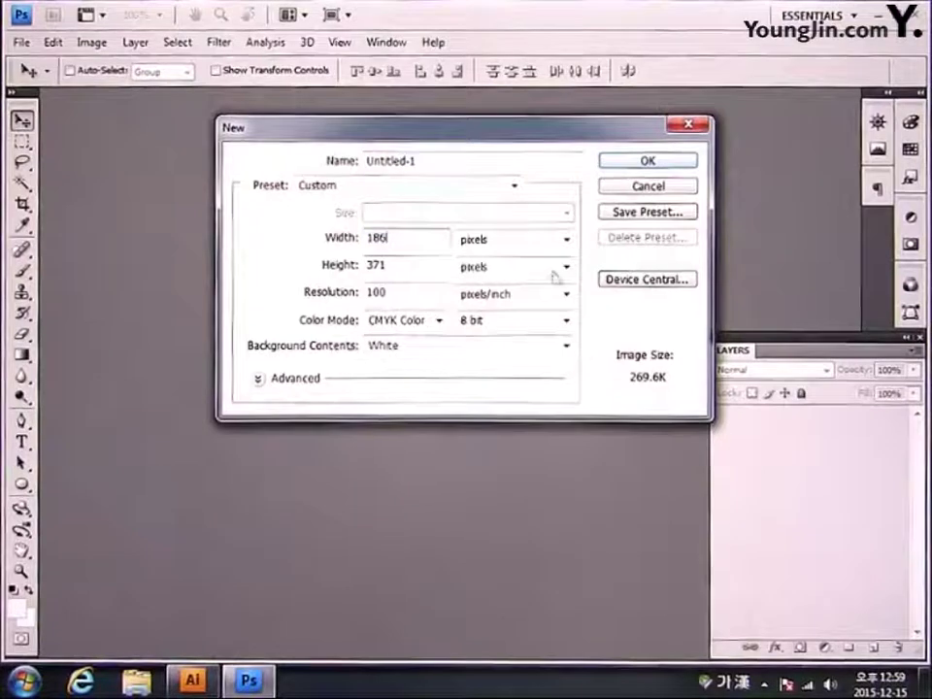
pyautogui.click(537, 240)
pyautogui.click(511, 303)
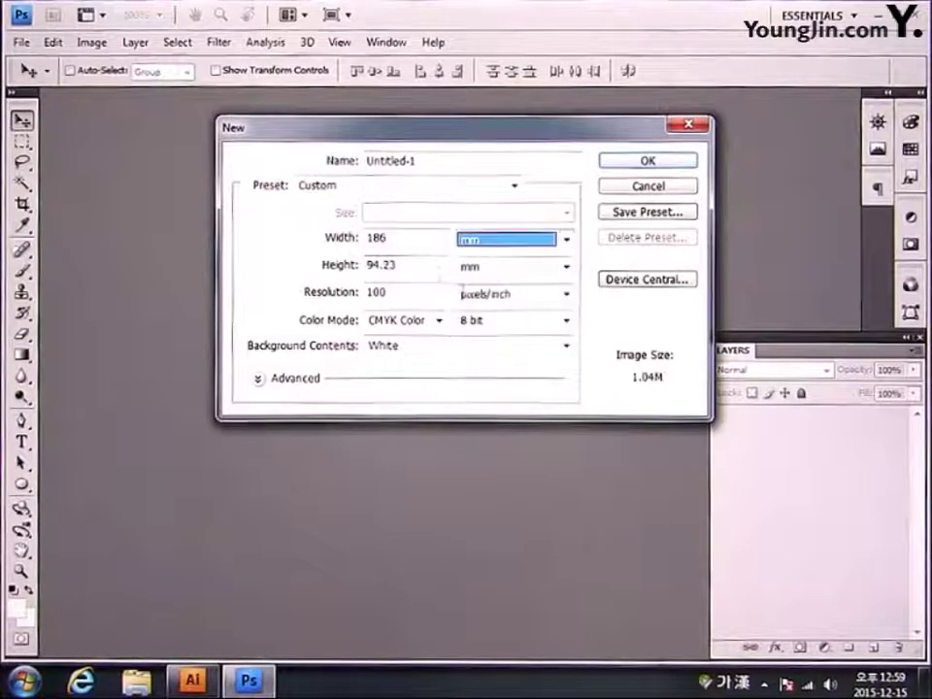
pyautogui.press('Tab')
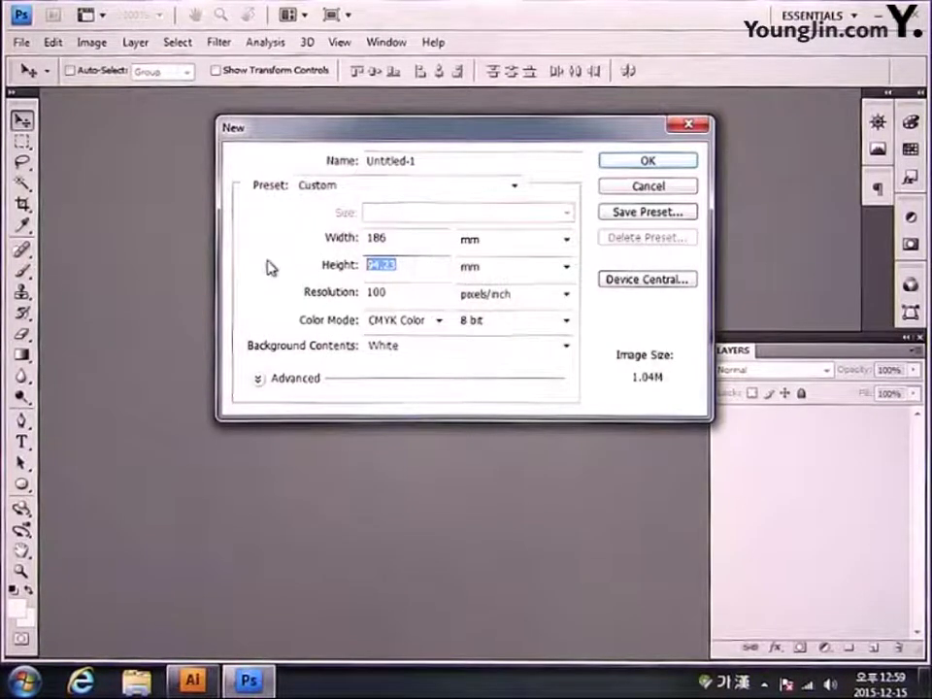
pyautogui.write('261')
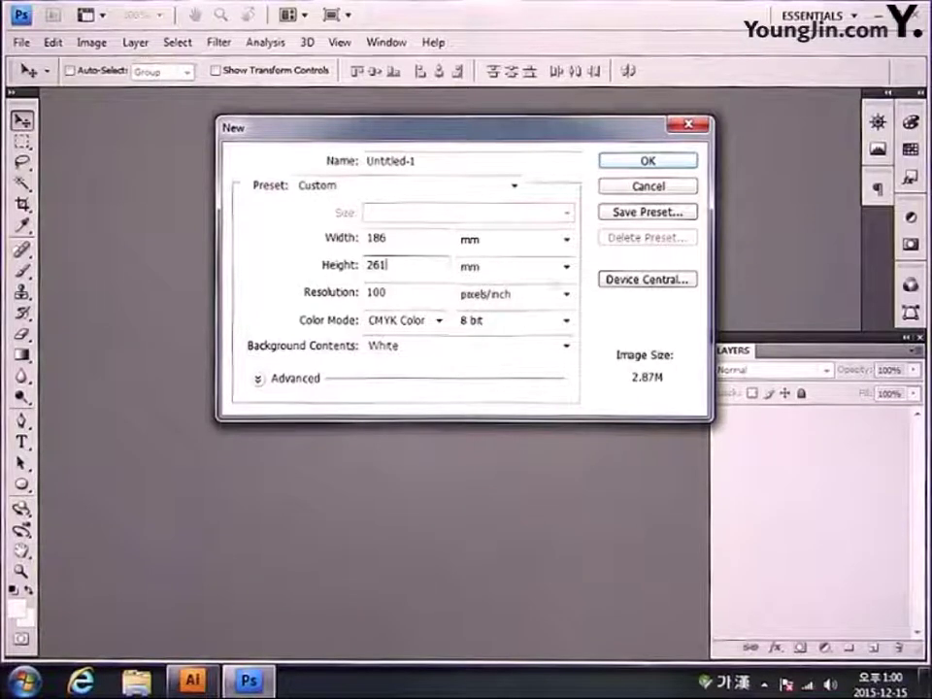
pyautogui.click(634, 165)
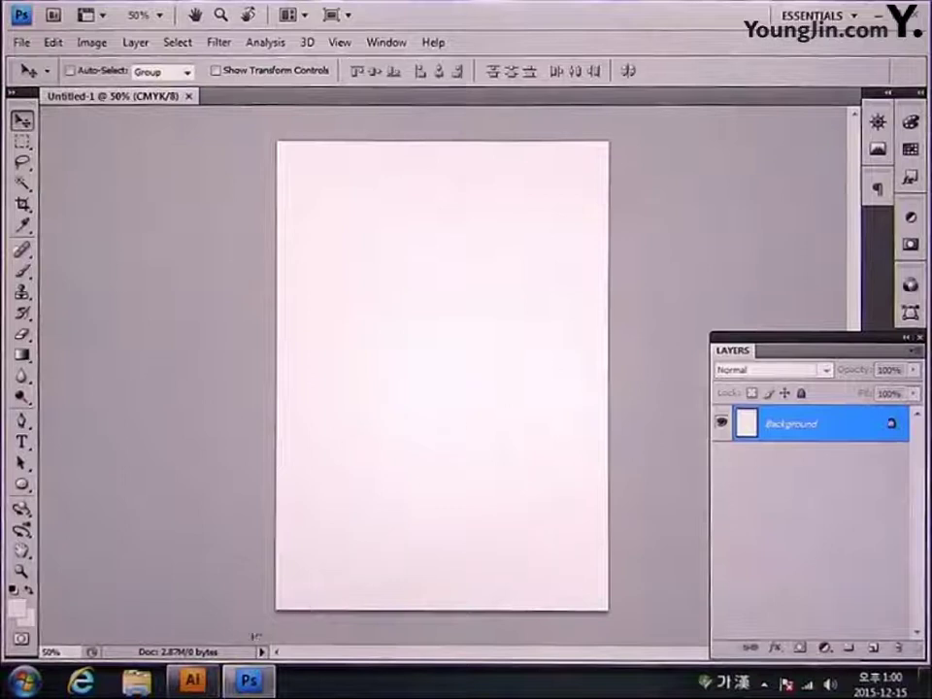
pyautogui.click(193, 682)
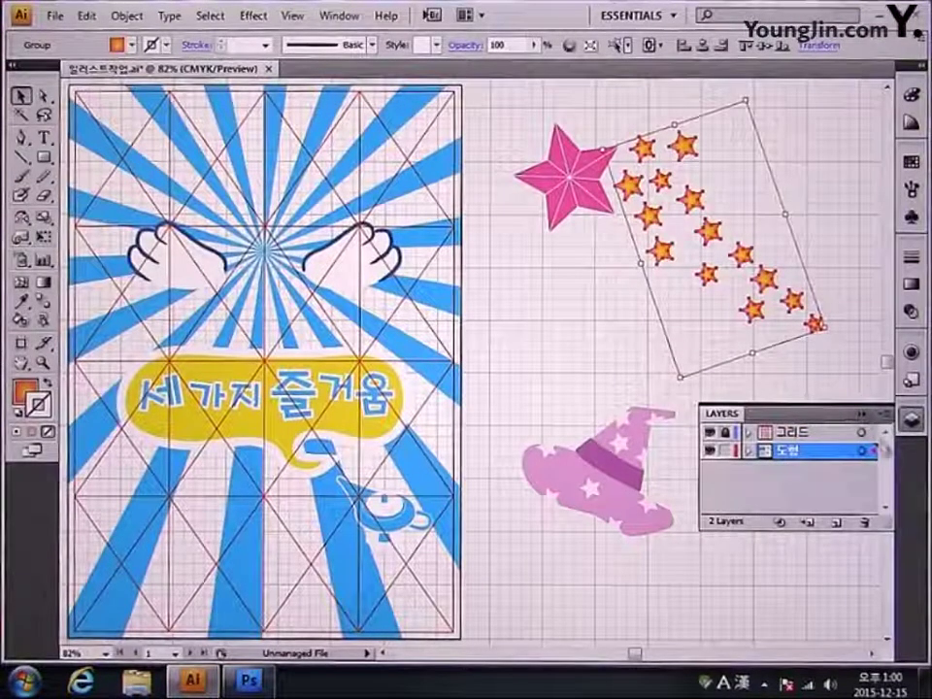
# Step: In Illustrator, hide the 도형 artwork layer, unlock 그리드, and copy the grid lines
pyautogui.click(708, 451)
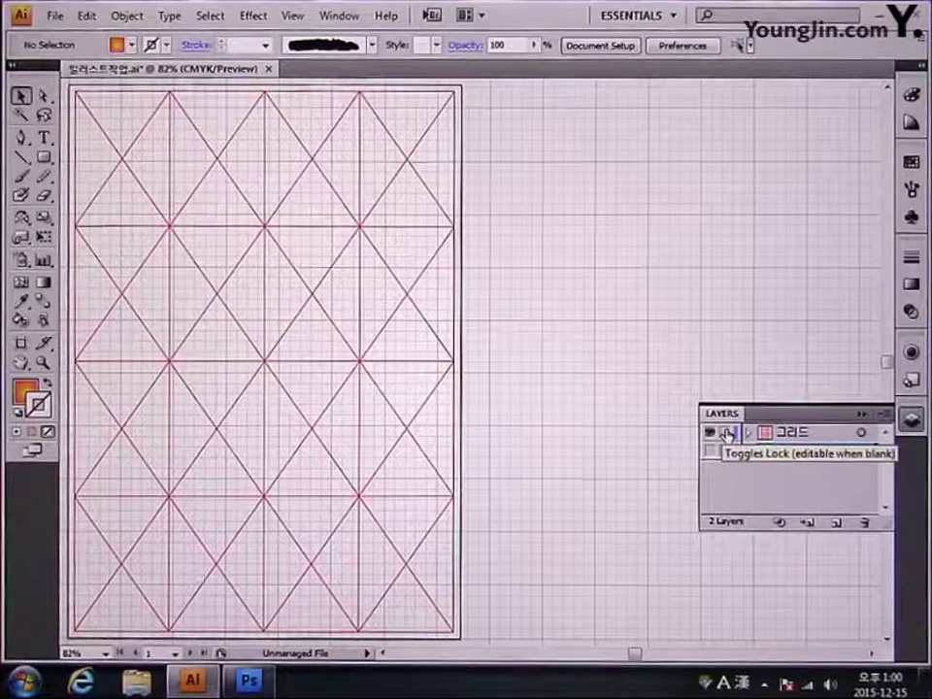
pyautogui.click(727, 433)
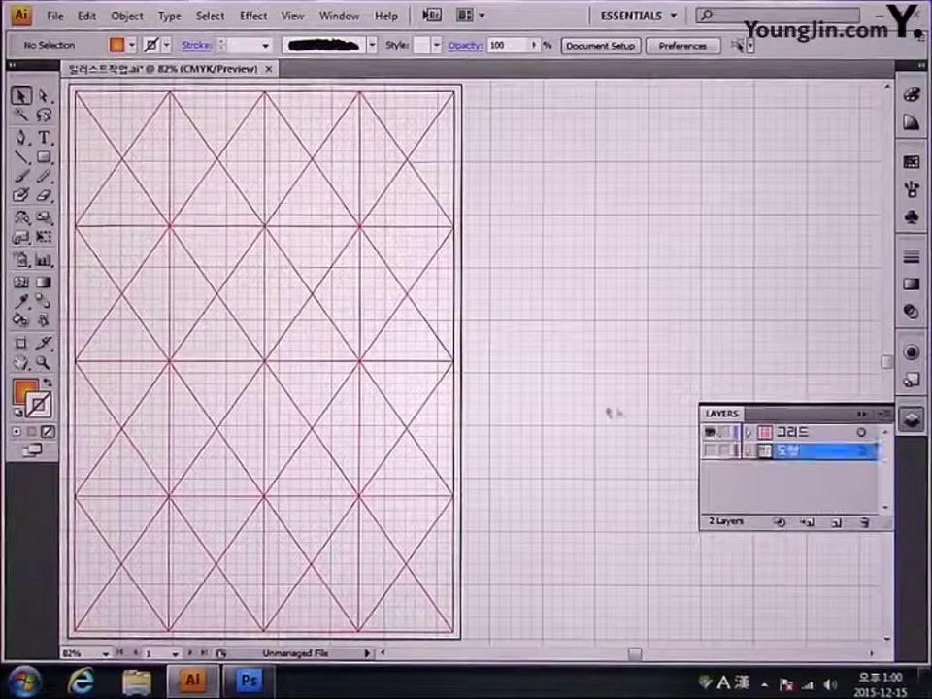
pyautogui.click(457, 350)
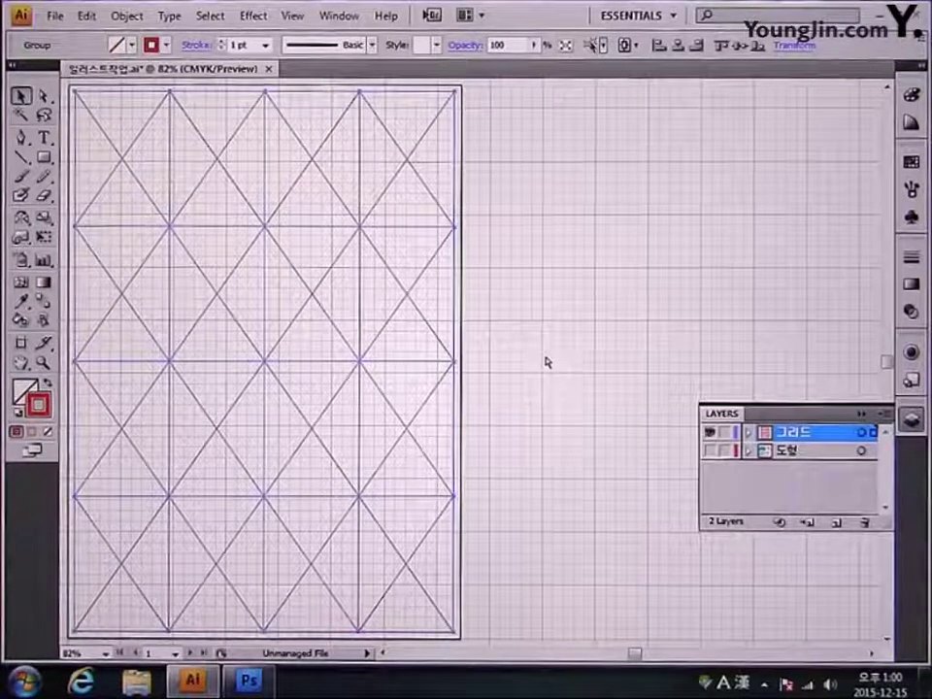
pyautogui.hotkey('ctrl', 'shift', 'b')
pyautogui.click(266, 682)
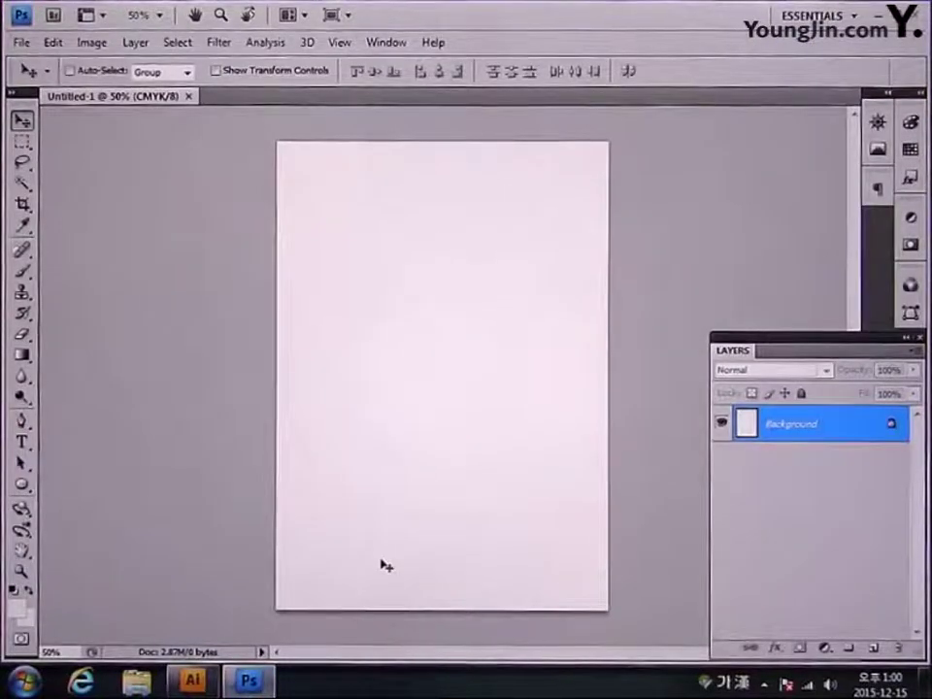
# Step: Paste the copied grid into the document as pixels and commit its placement
pyautogui.hotkey('ctrl', 'v')
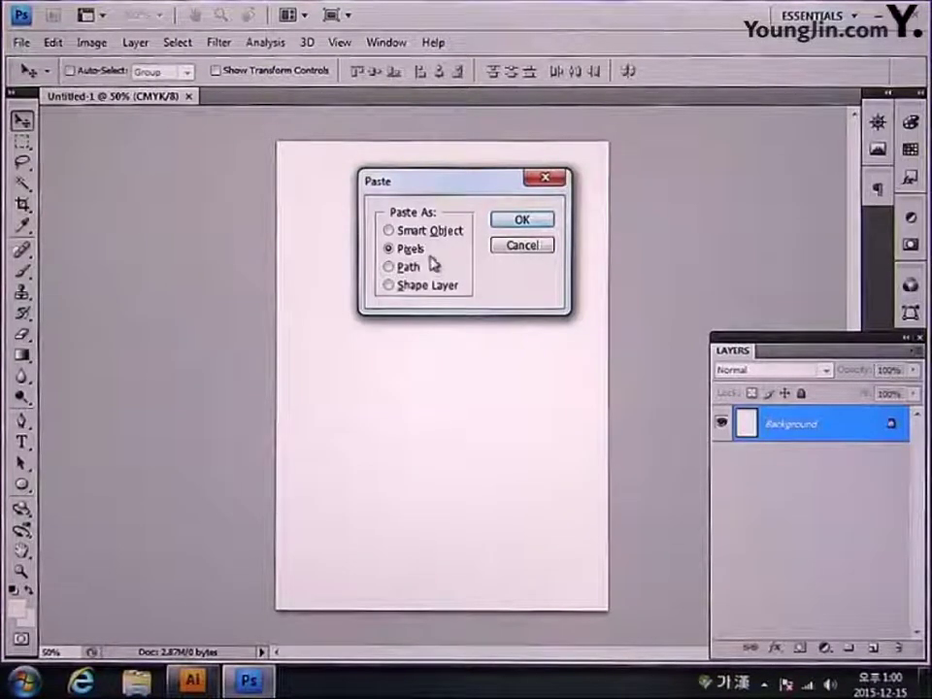
pyautogui.click(524, 222)
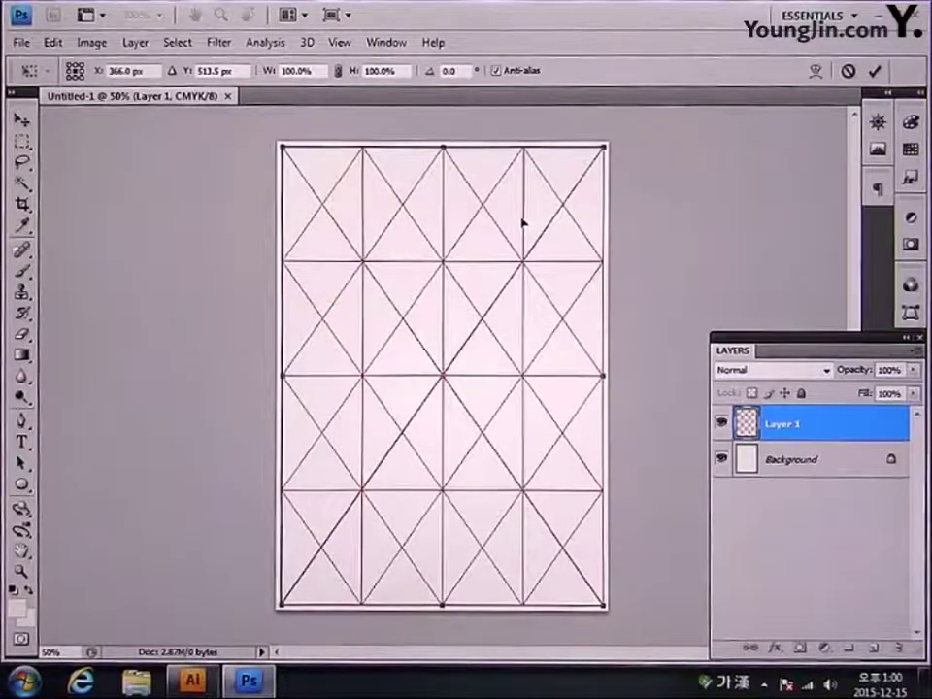
pyautogui.press('Return')
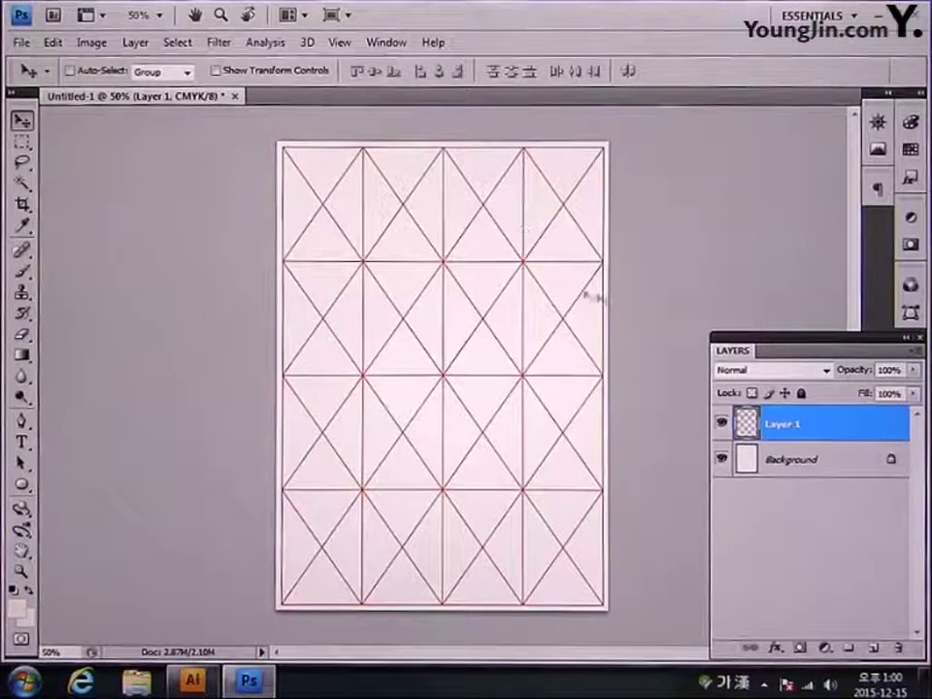
# Step: Rename the pasted layer 그리드 and lock it completely
pyautogui.doubleClick(783, 425)
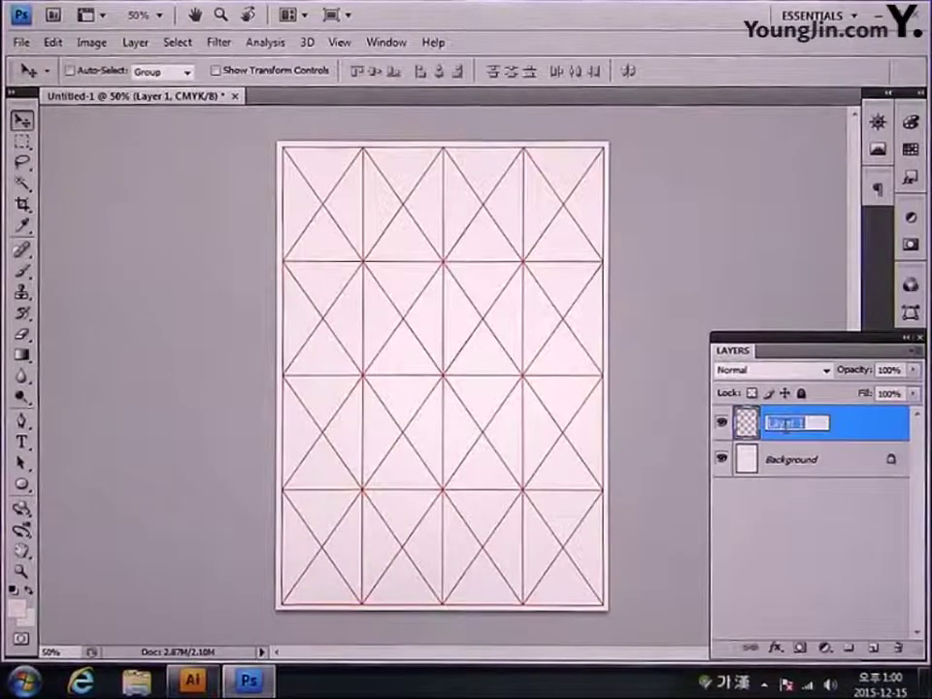
pyautogui.write('ㅁ')
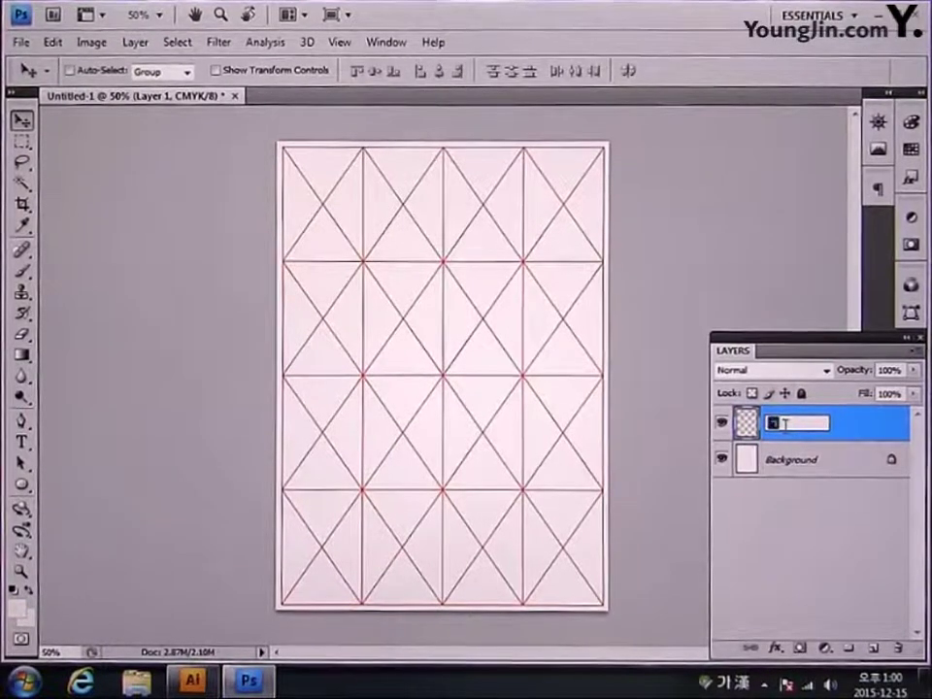
pyautogui.write('리드')
pyautogui.press('Return')
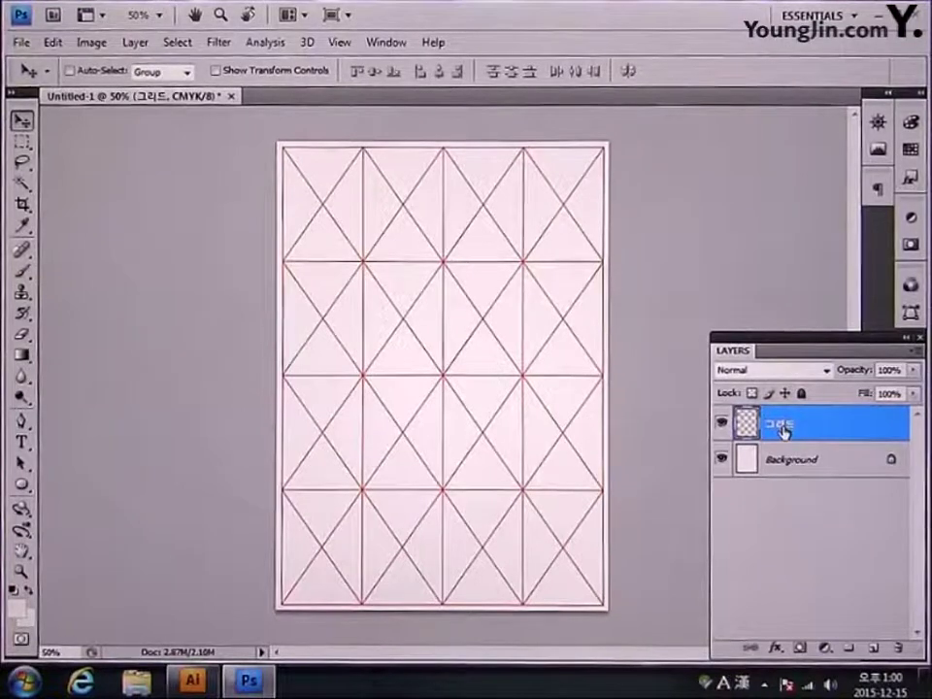
pyautogui.press('Hangul')
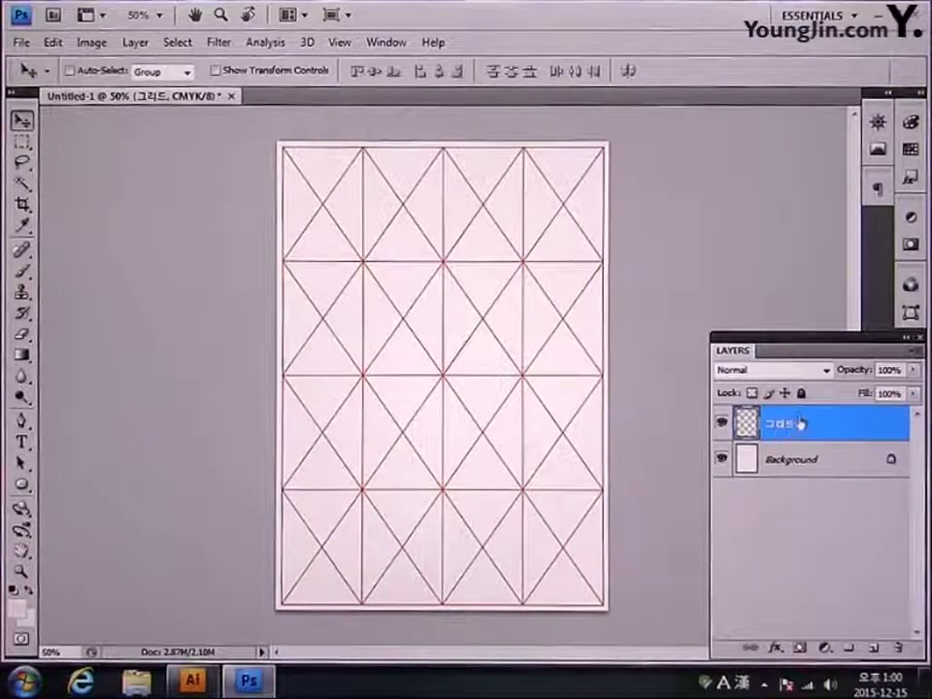
pyautogui.click(802, 395)
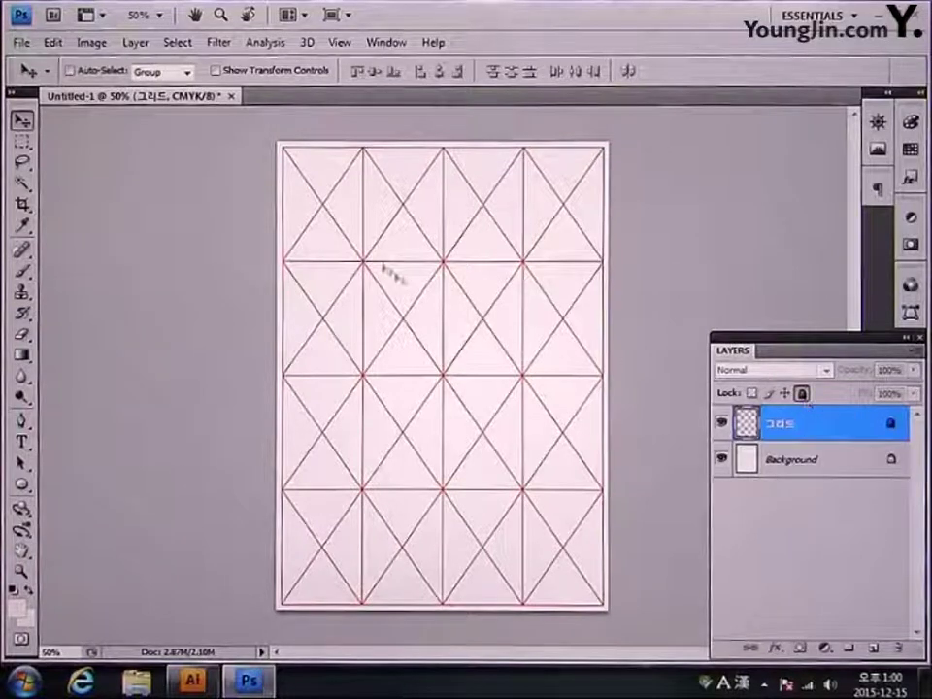
pyautogui.click(20, 41)
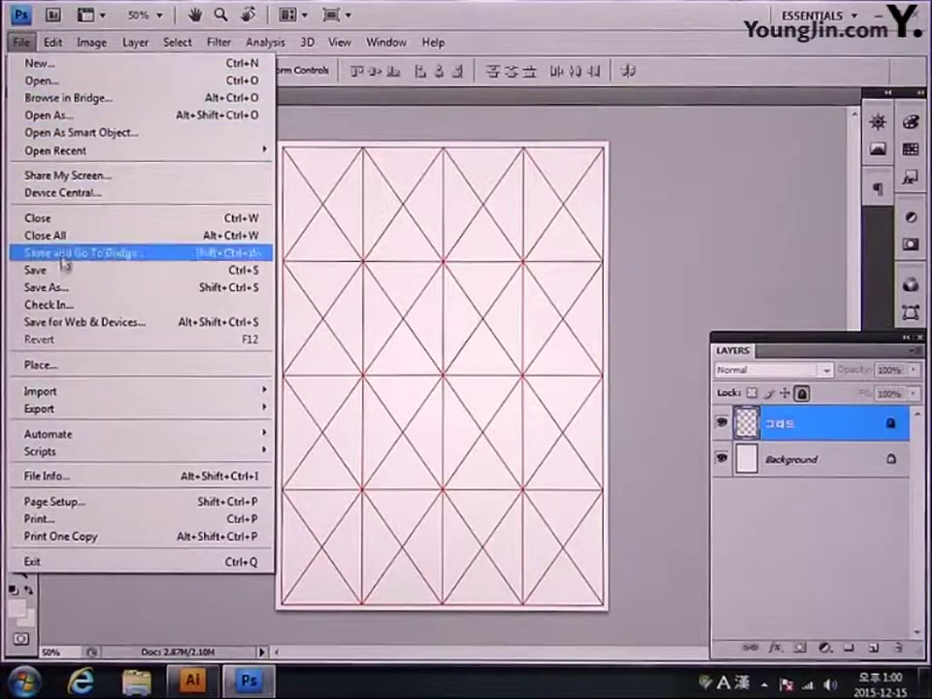
# Step: Save the document as 포토샵작업.psd, replacing the existing file
pyautogui.click(58, 271)
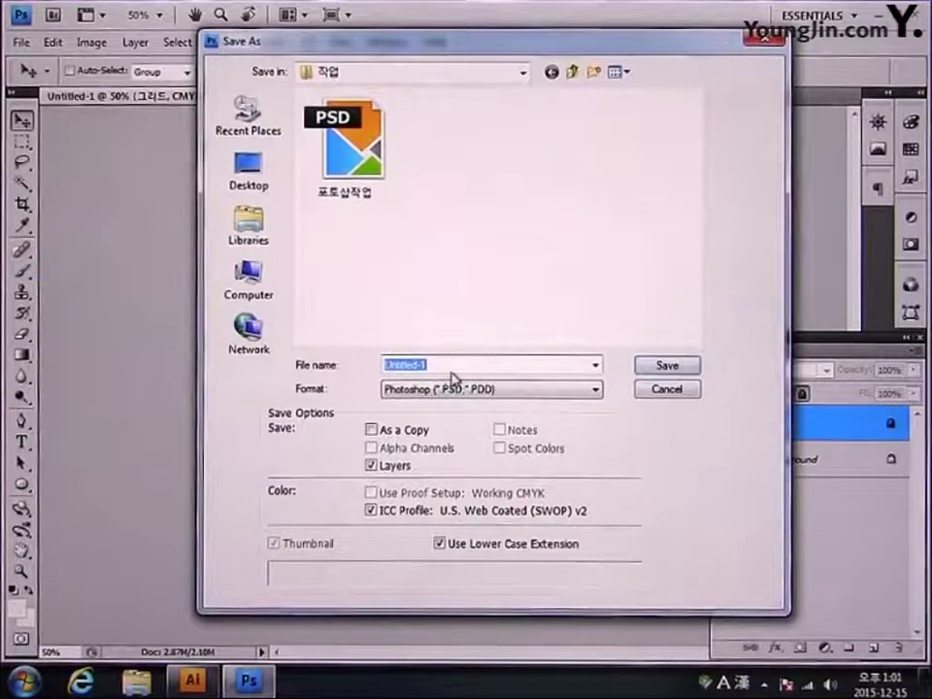
pyautogui.write('포')
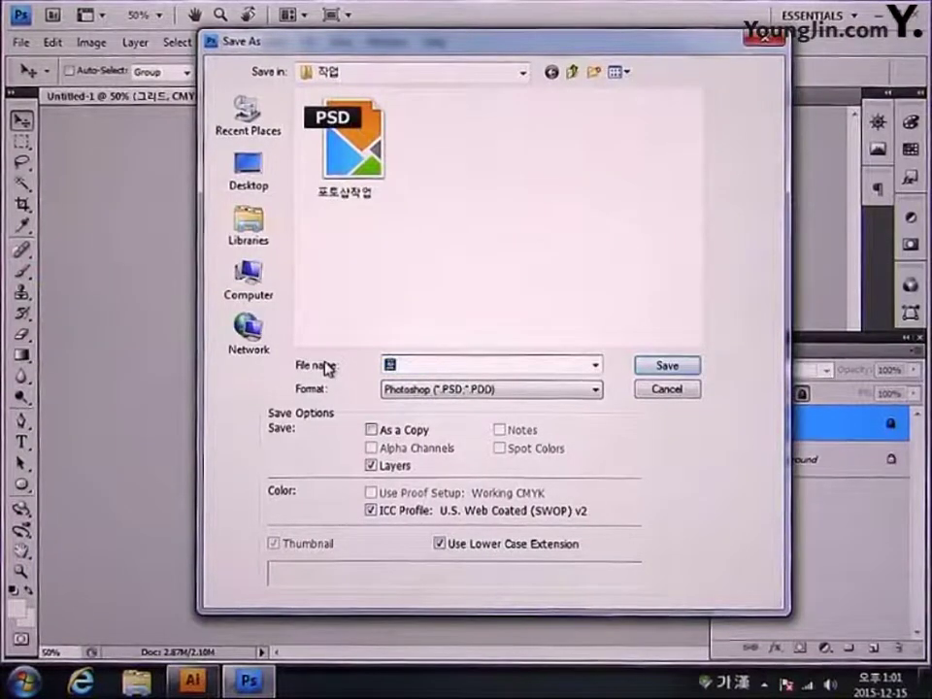
pyautogui.write('토샵작업')
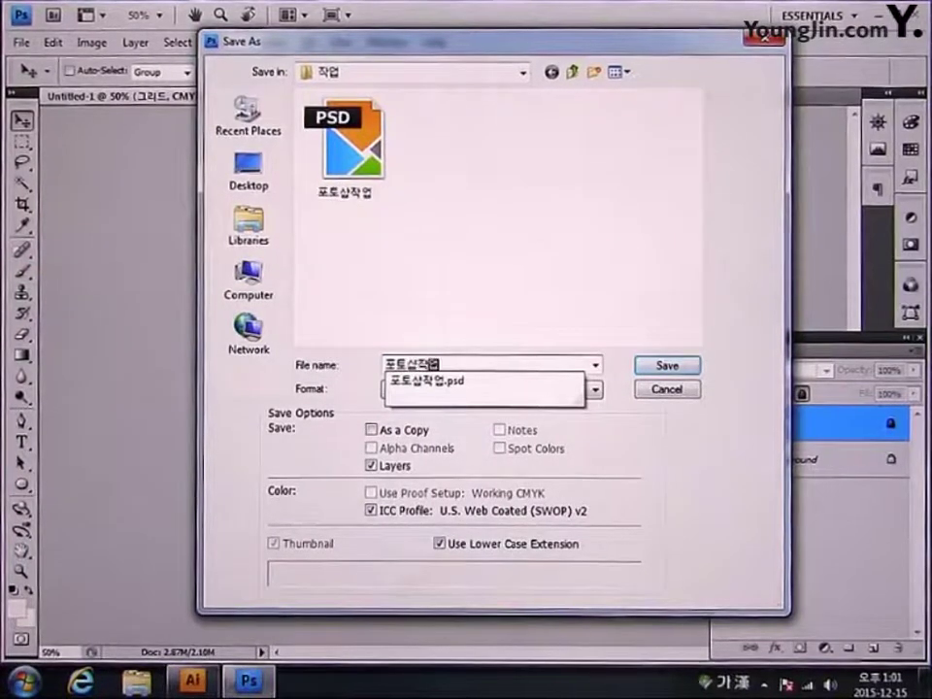
pyautogui.press('Return')
pyautogui.press('Return')
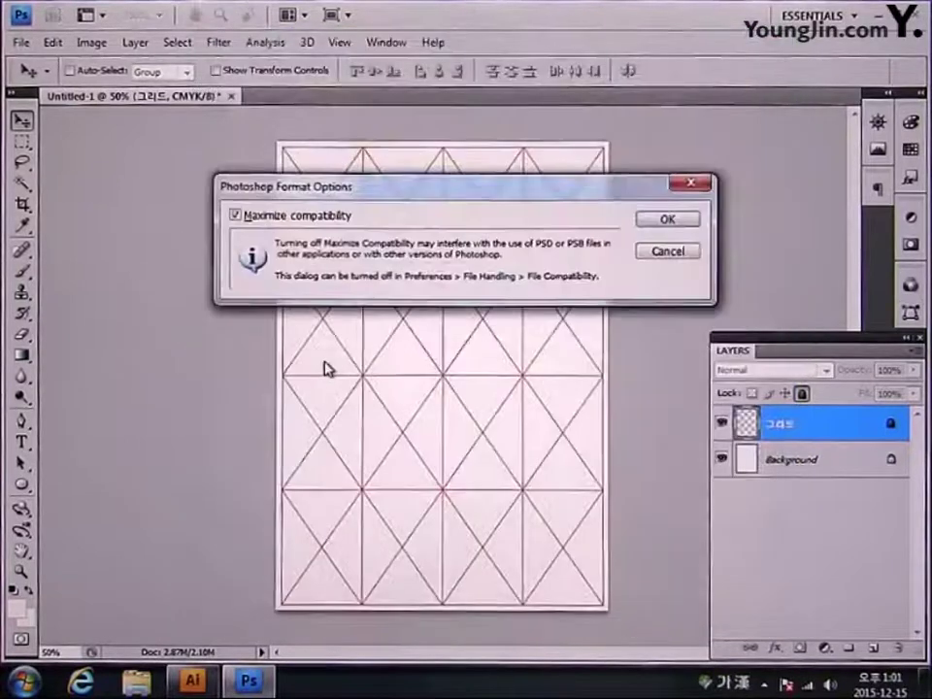
pyautogui.press('Return')
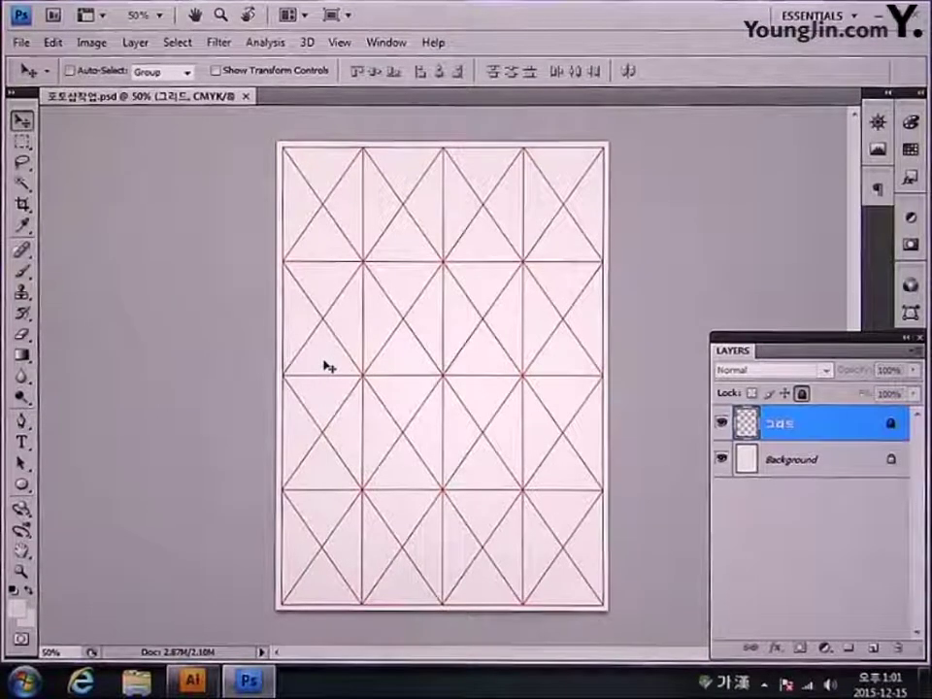
# Step: In Illustrator, hide the grid, show the artwork, and ungroup the blue sunburst rays
pyautogui.click(193, 685)
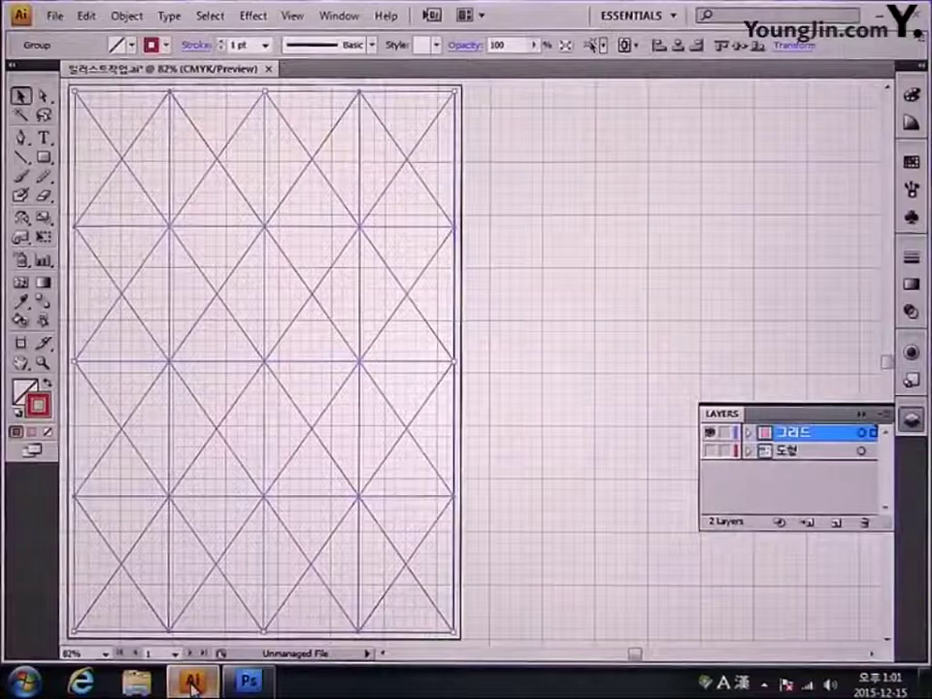
pyautogui.keyDown('ctrl'); pyautogui.click(712, 432); pyautogui.keyUp('ctrl')
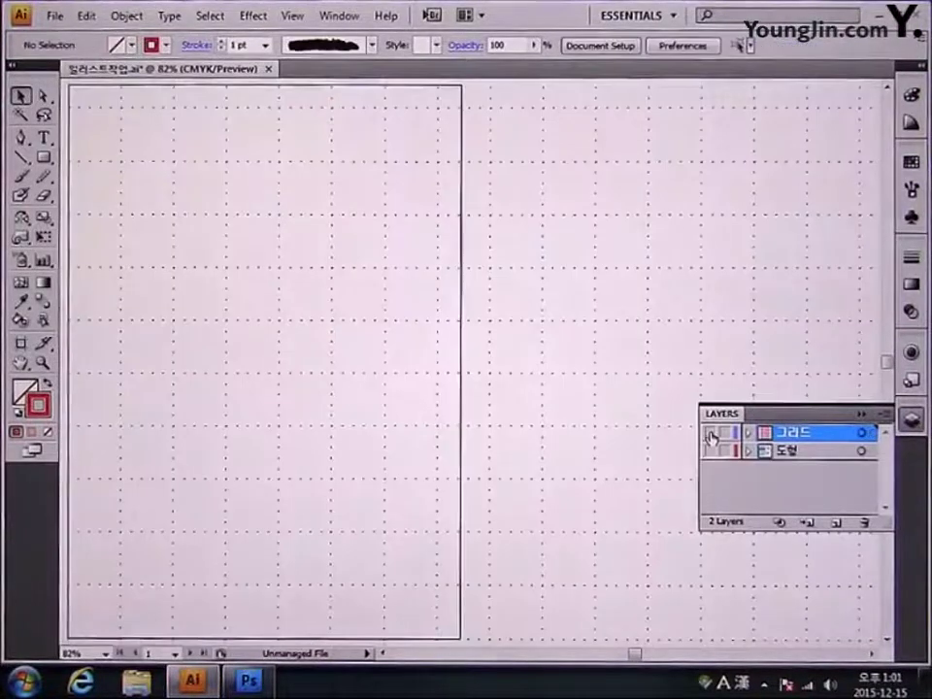
pyautogui.keyDown('ctrl'); pyautogui.click(712, 452); pyautogui.keyUp('ctrl')
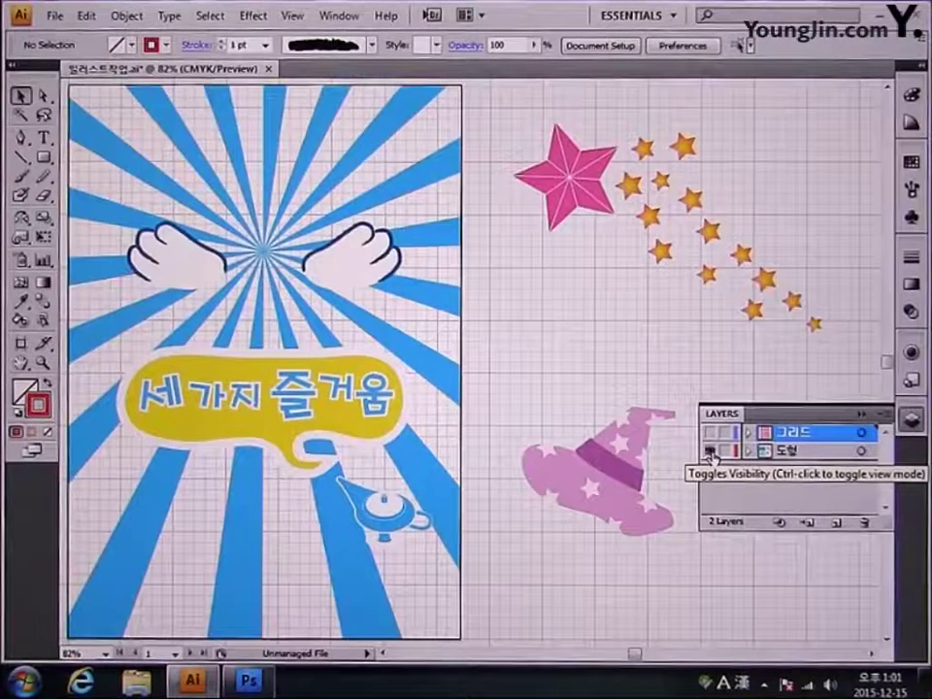
pyautogui.click(440, 367)
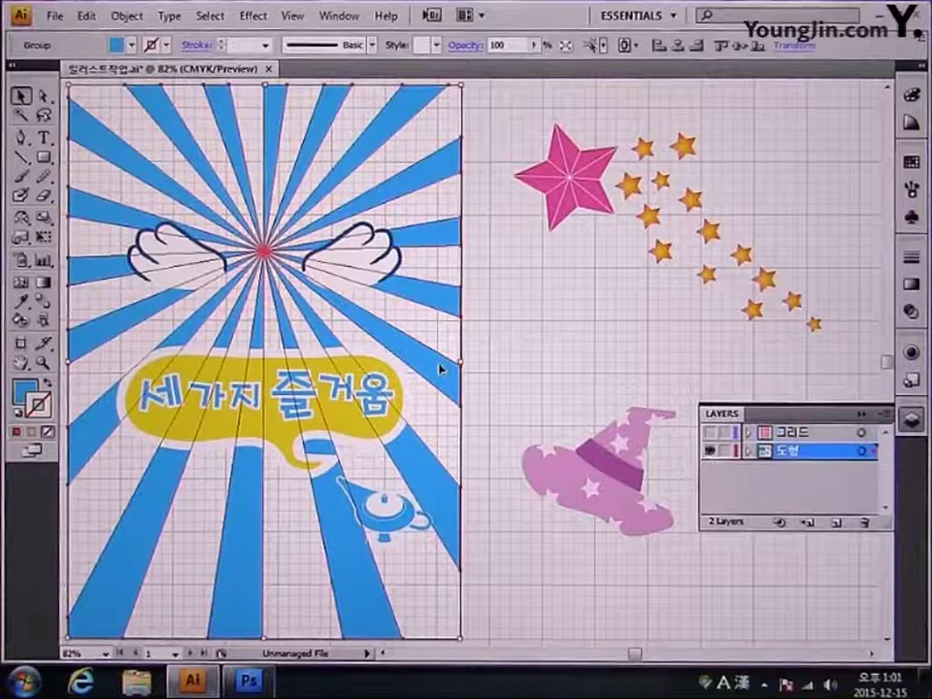
pyautogui.hotkey('ctrl', 'shift', 'g')
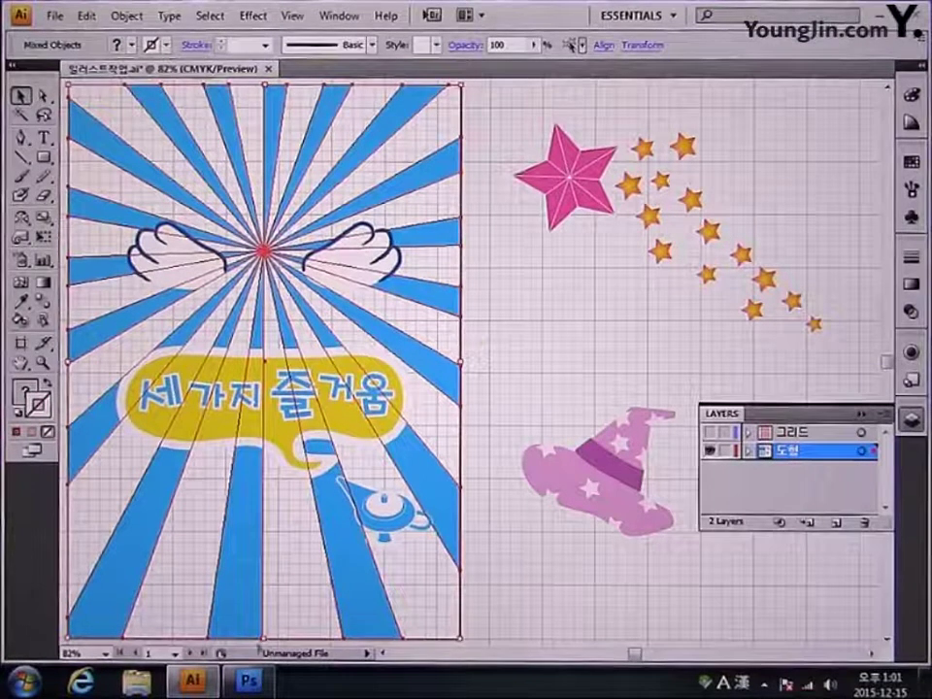
pyautogui.click(249, 681)
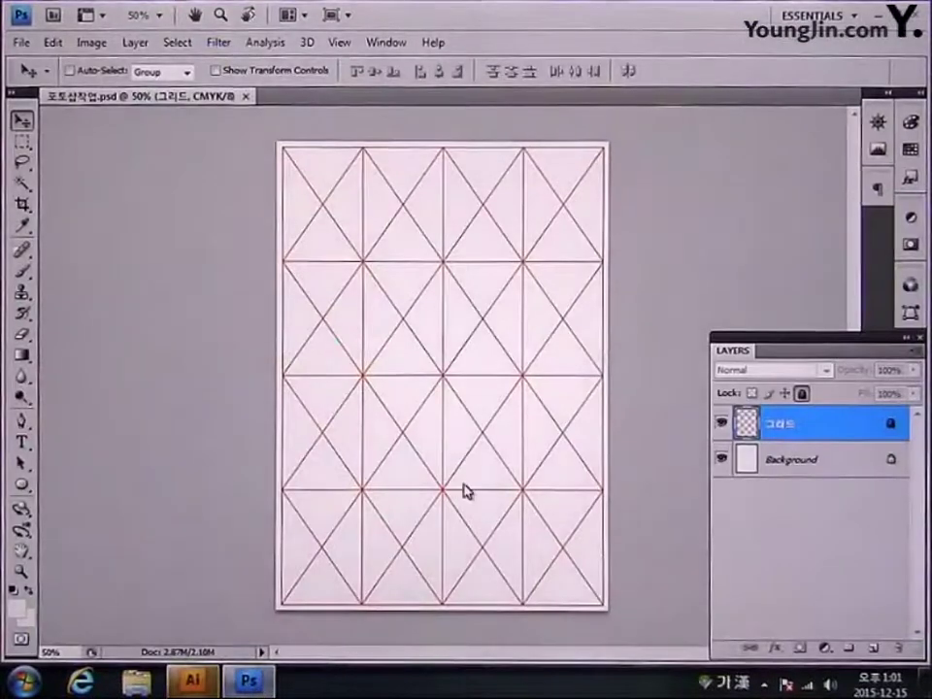
# Step: Paste the sunburst into the Photoshop document as pixels and commit its placement
pyautogui.hotkey('ctrl', 'v')
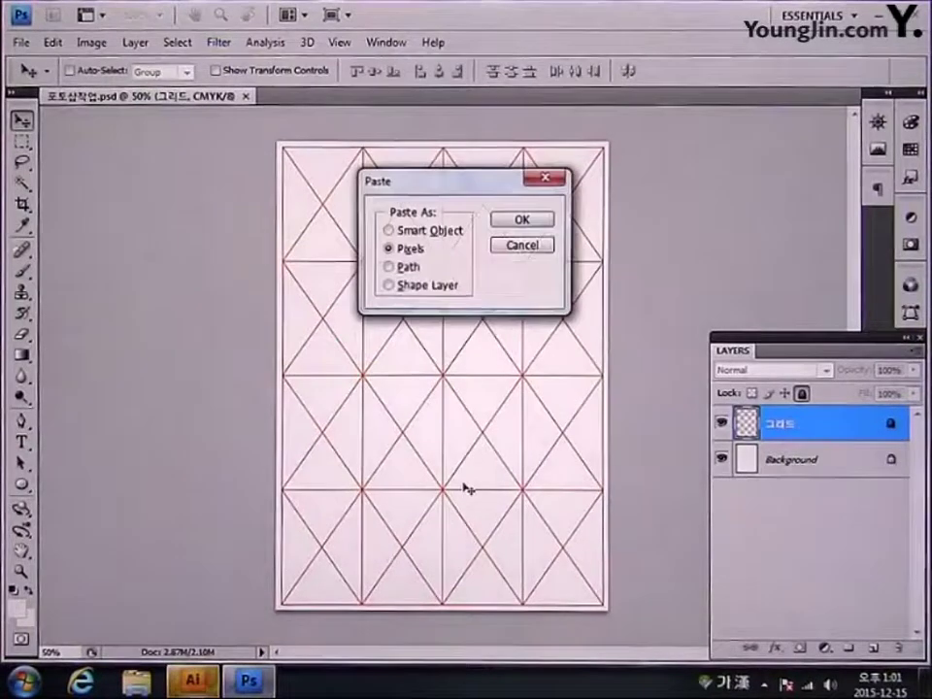
pyautogui.click(539, 219)
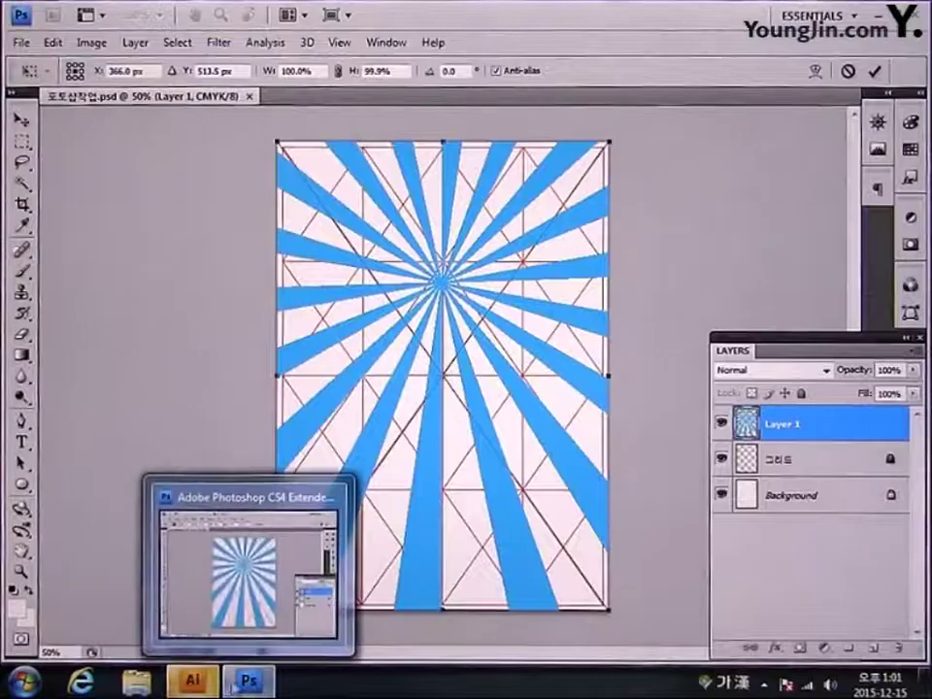
pyautogui.click(194, 685)
pyautogui.click(248, 682)
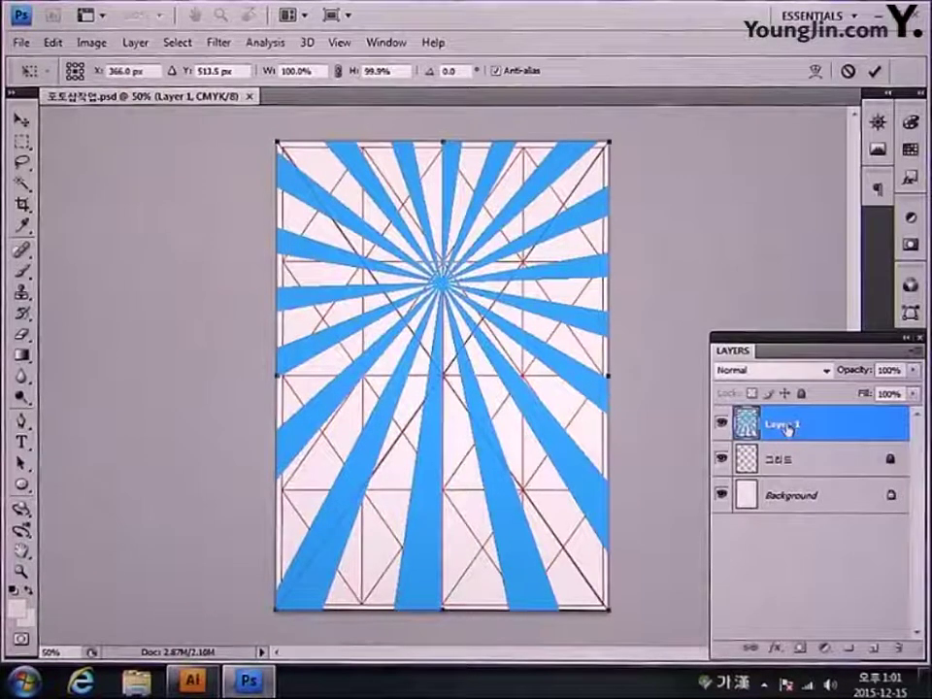
pyautogui.press('Return')
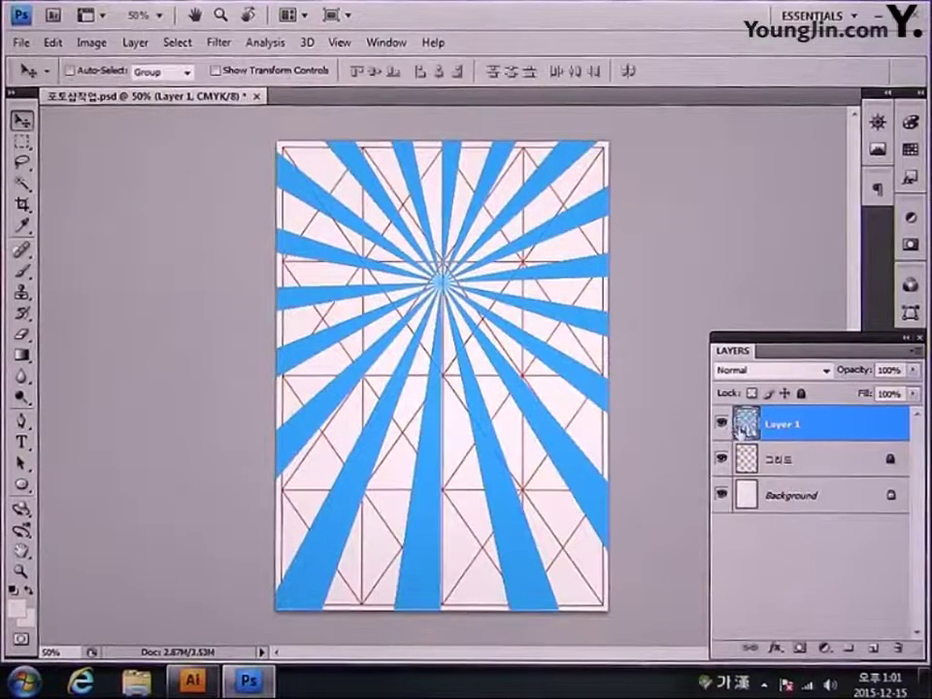
# Step: Rename the sunburst layer 배경 and move it below the 그리드 layer
pyautogui.doubleClick(783, 427)
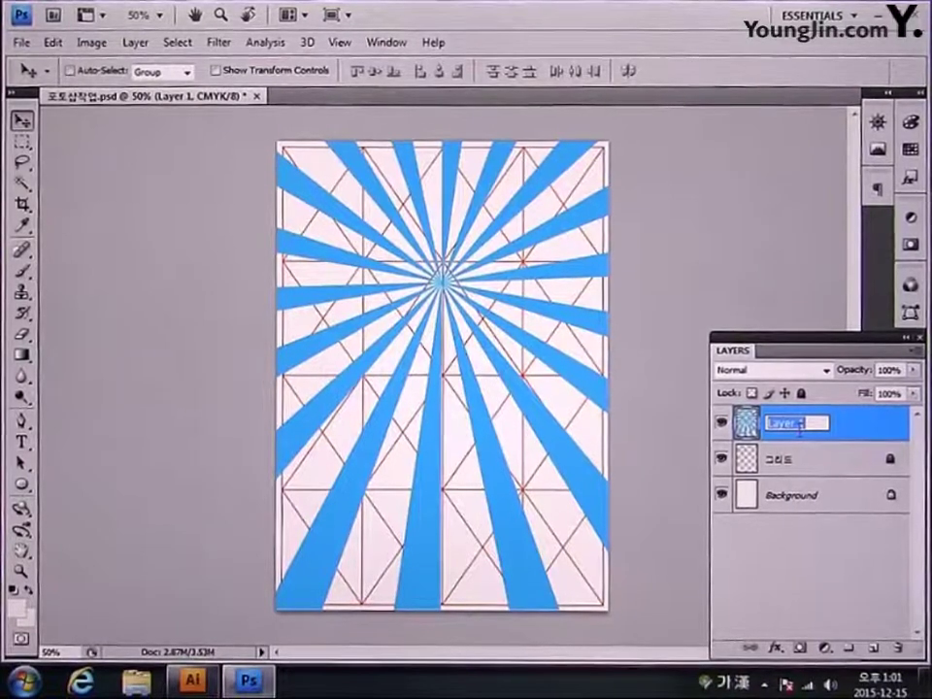
pyautogui.write('집중')
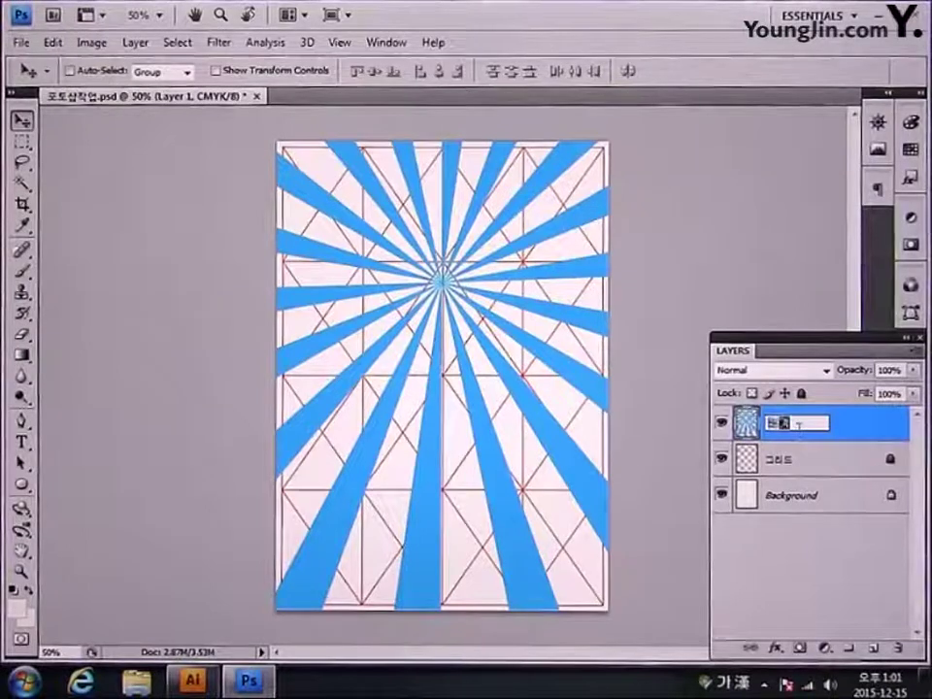
pyautogui.press('Return')
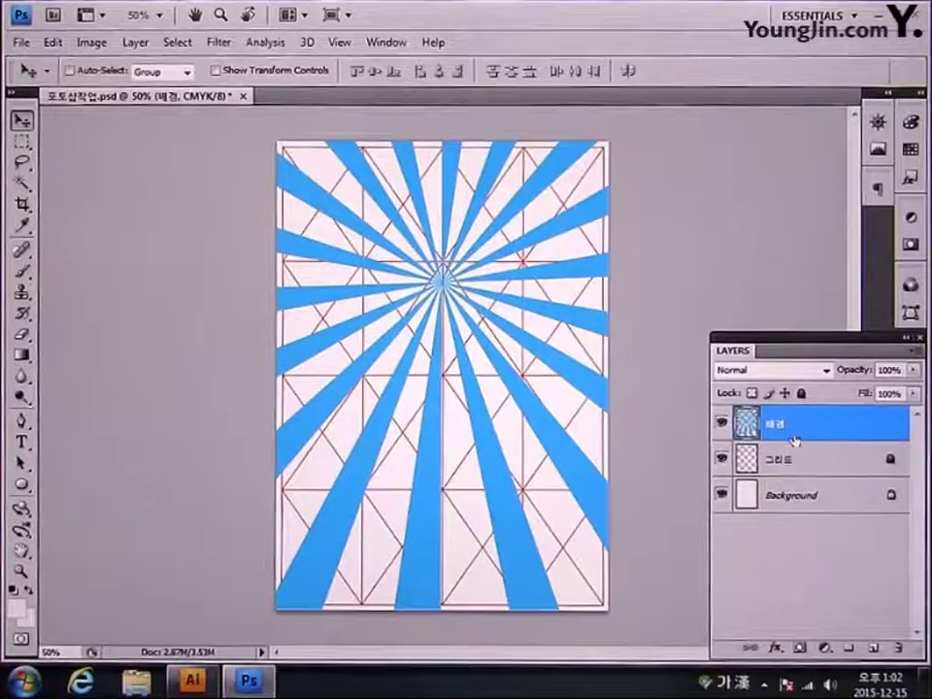
pyautogui.moveTo(803, 428); pyautogui.dragTo(810, 475)
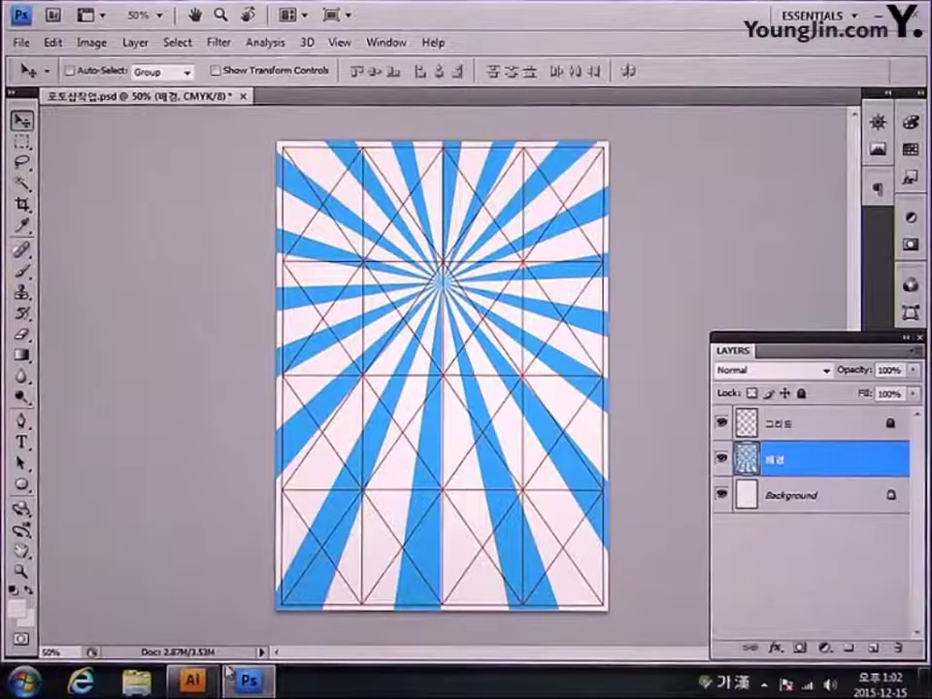
pyautogui.click(193, 683)
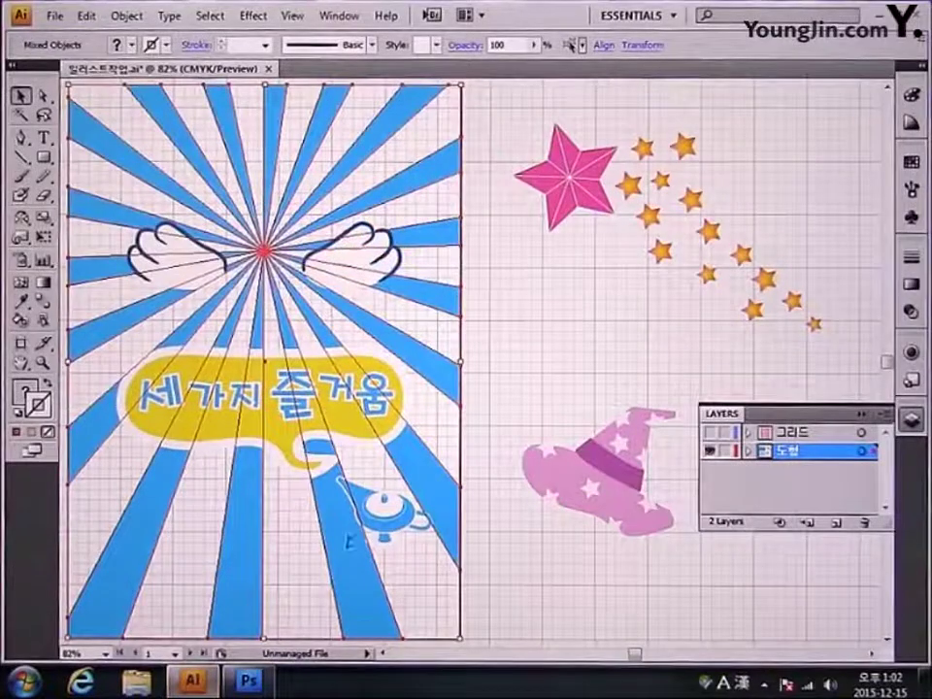
pyautogui.click(357, 435)
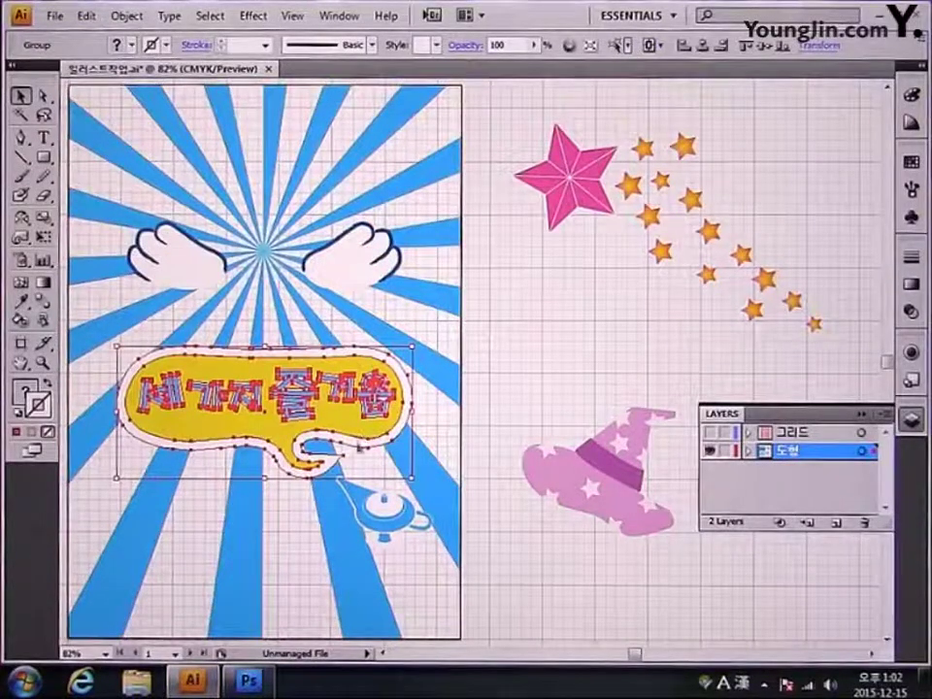
# Step: Paste the speech bubble into Photoshop as pixels at 100% width and height
pyautogui.keyDown('shift'); pyautogui.click(461, 449); pyautogui.keyUp('shift')
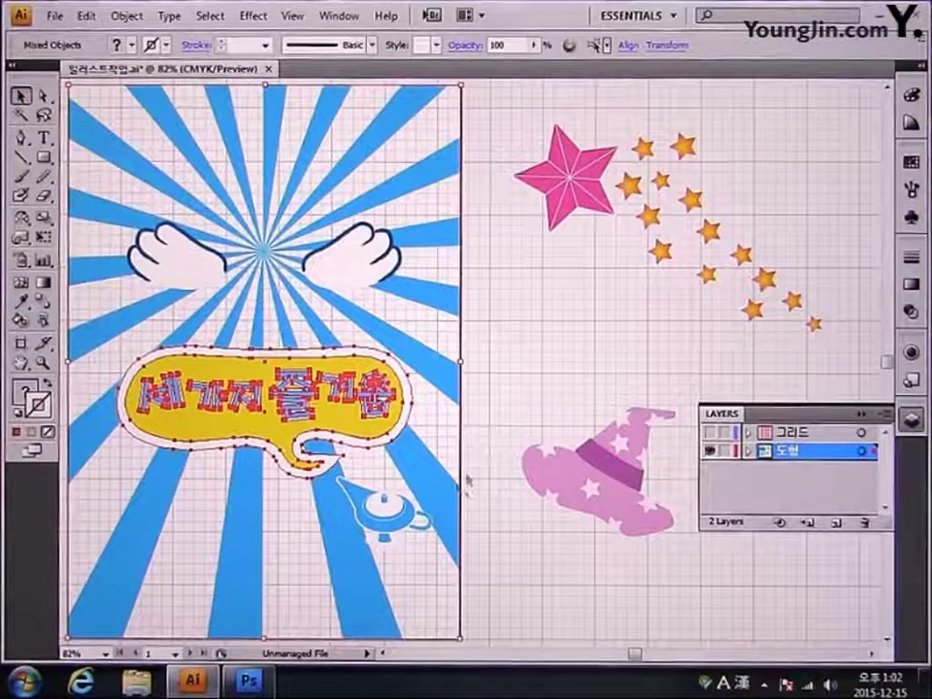
pyautogui.click(250, 682)
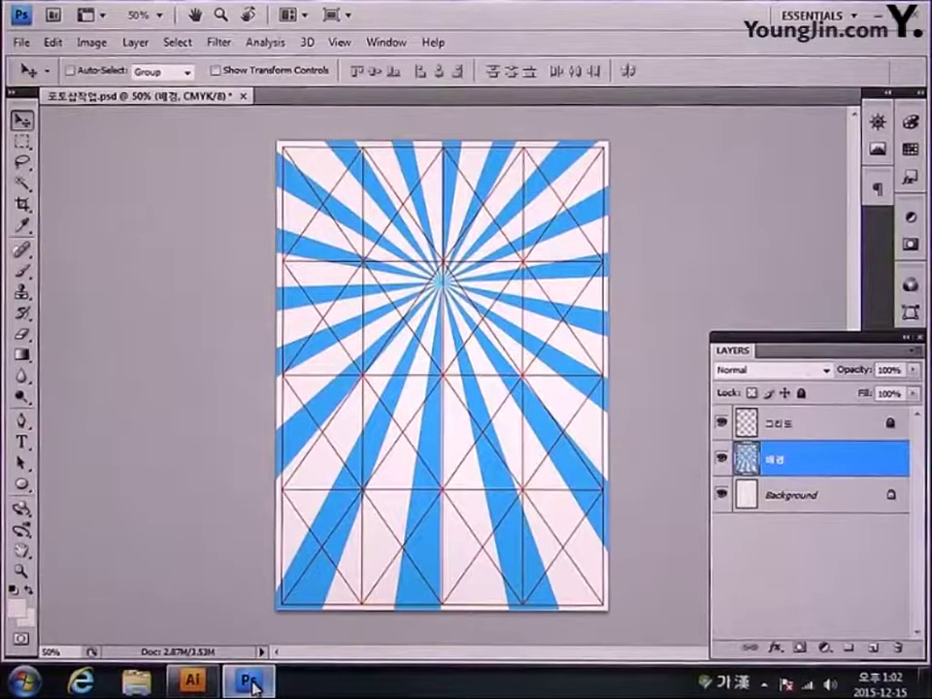
pyautogui.hotkey('ctrl', 'v')
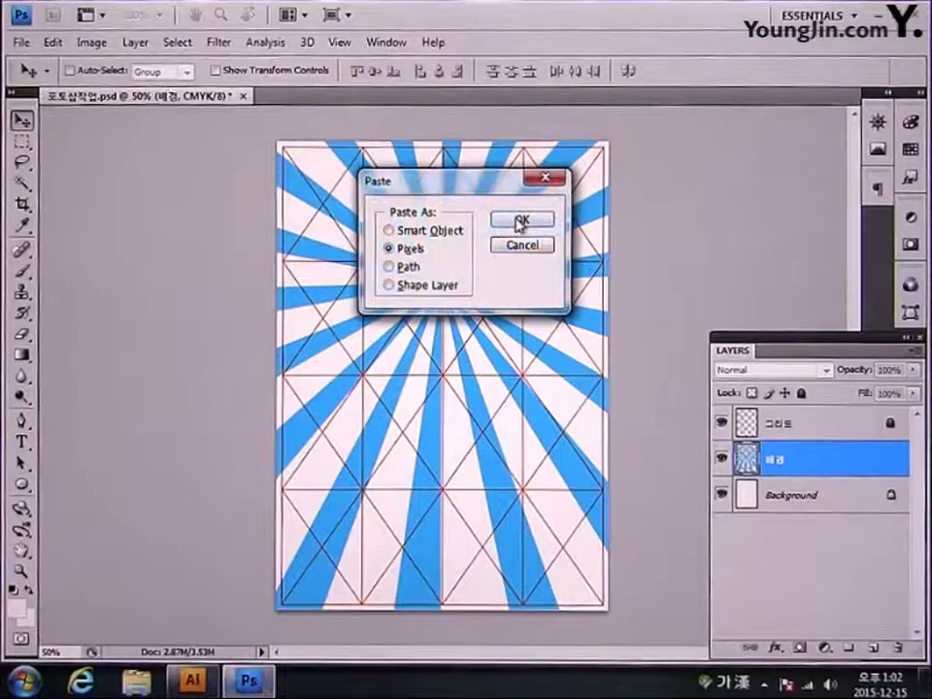
pyautogui.click(521, 221)
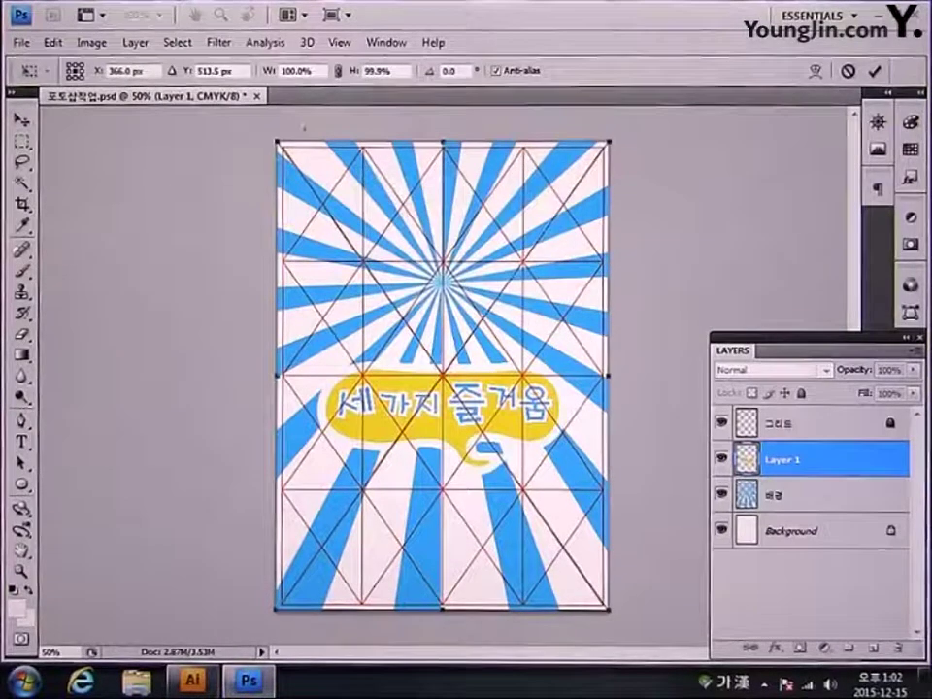
pyautogui.write('100')
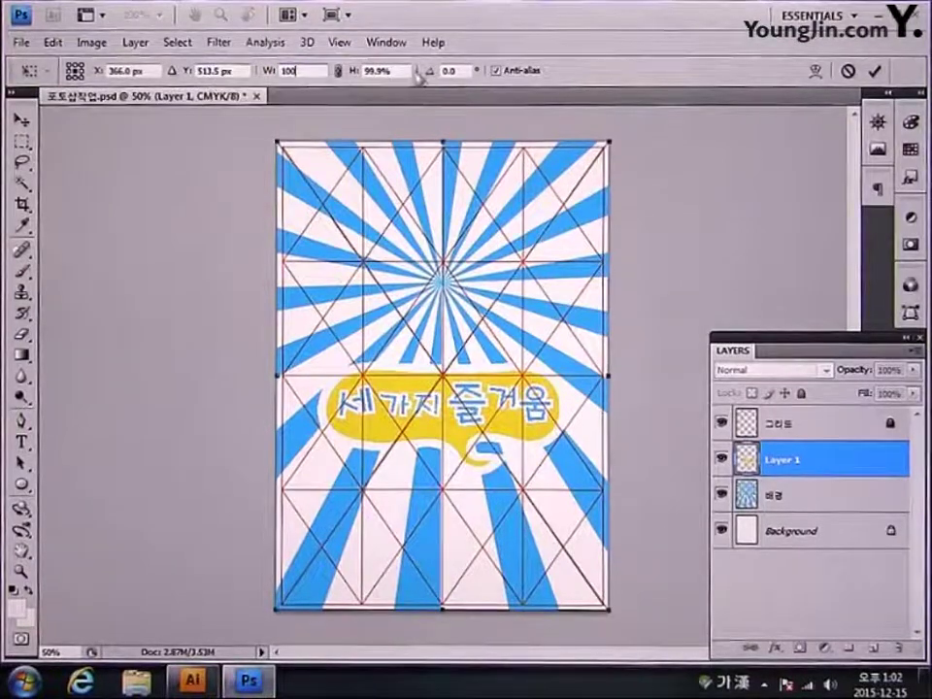
pyautogui.press('Tab')
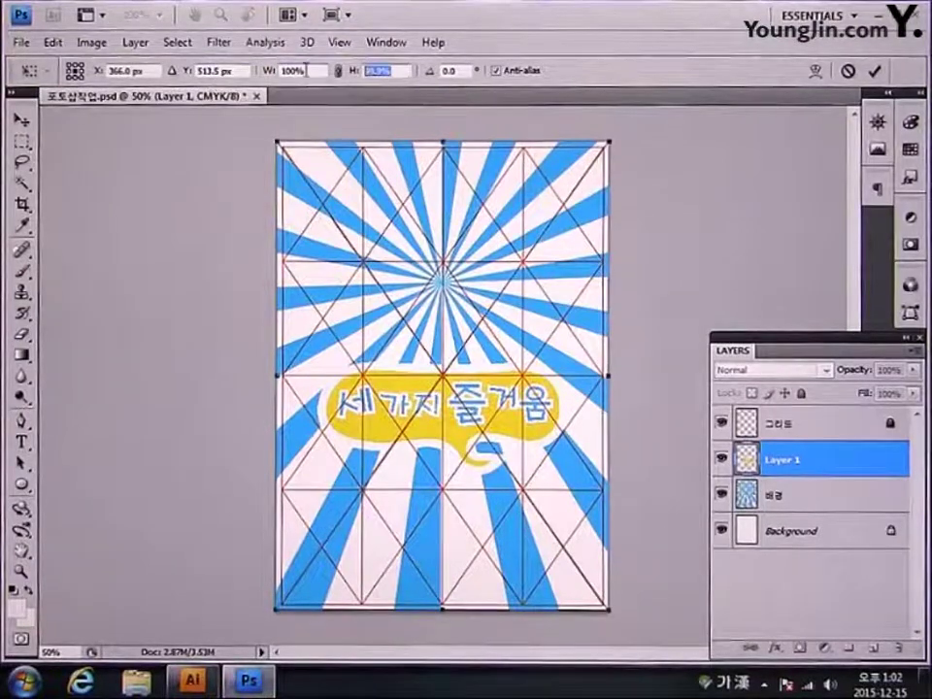
pyautogui.write('100')
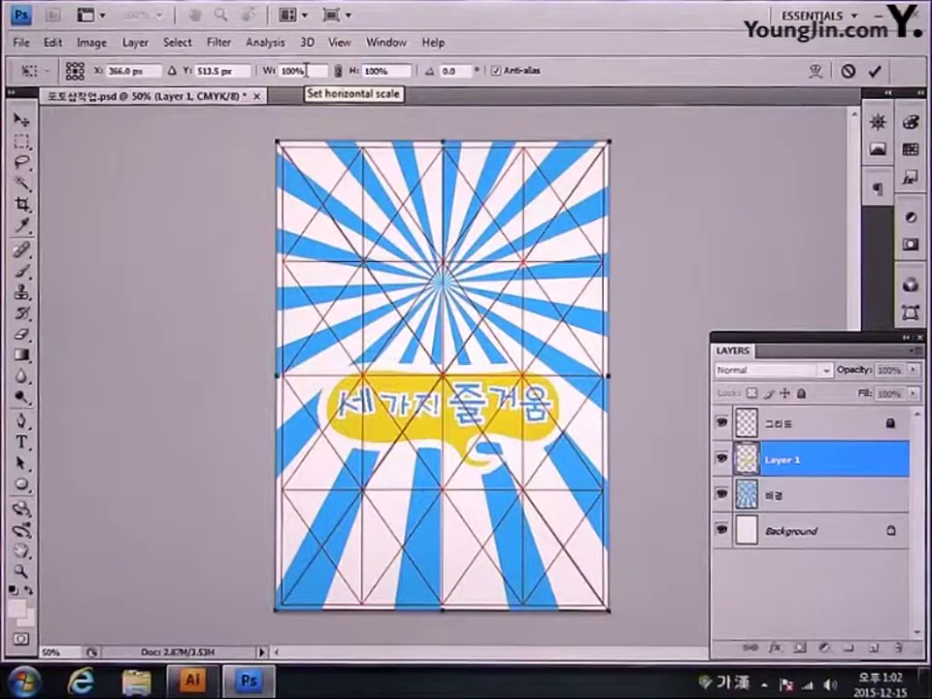
pyautogui.press('Return')
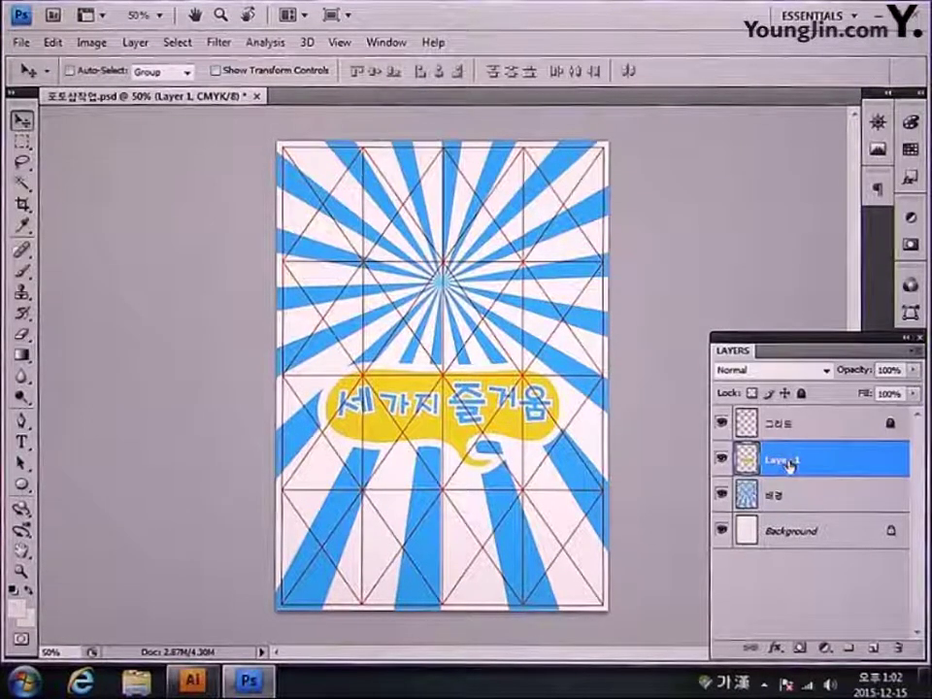
# Step: Rename the speech bubble layer 말풍선
pyautogui.doubleClick(785, 461)
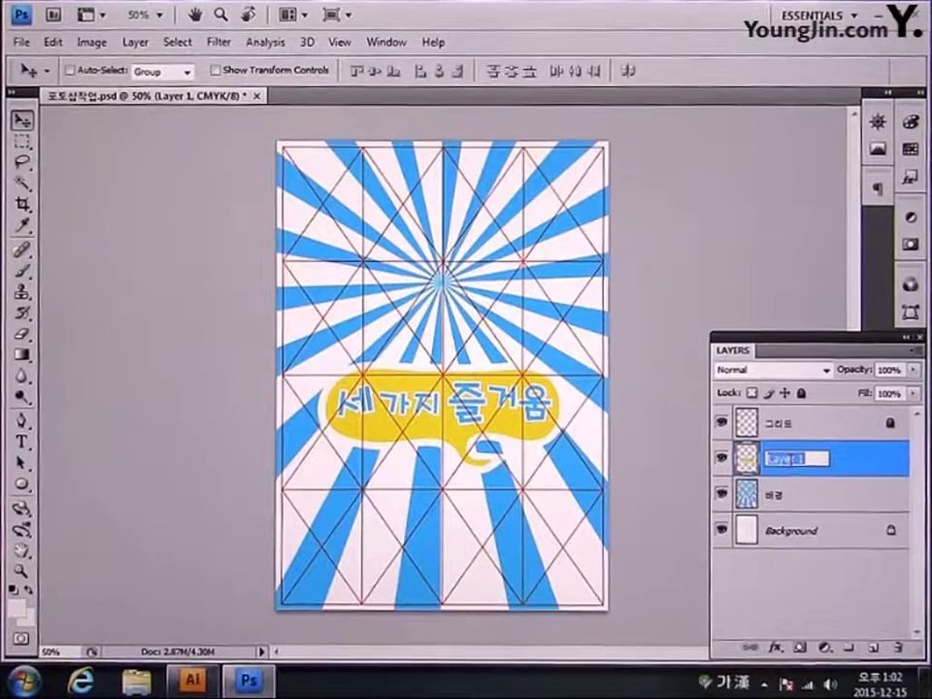
pyautogui.write('ㅁㅏㄹㅍㅜㅇㅅㅓㄴ')
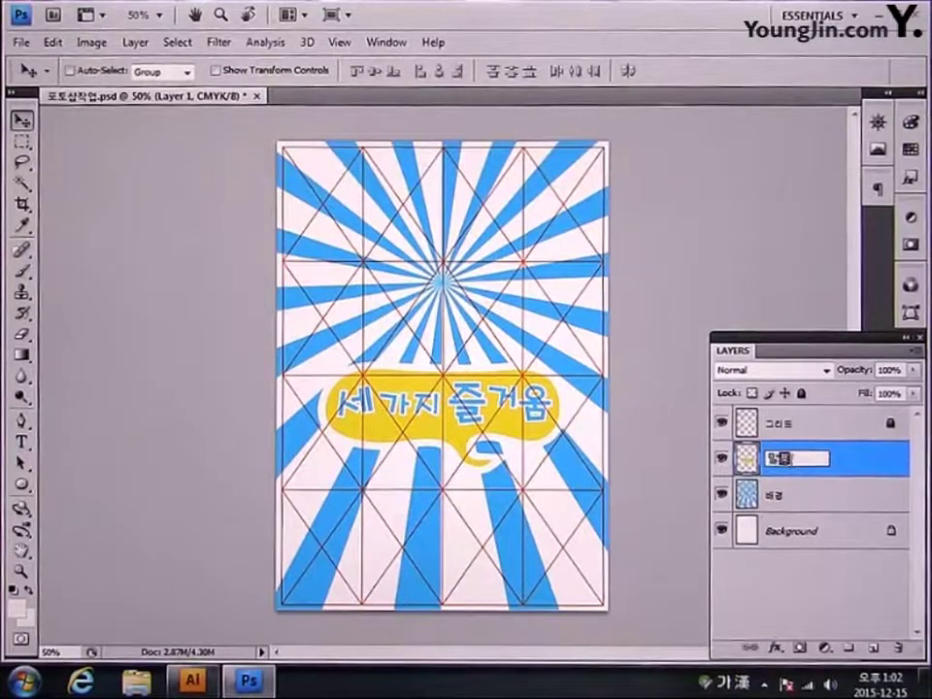
pyautogui.press('Return')
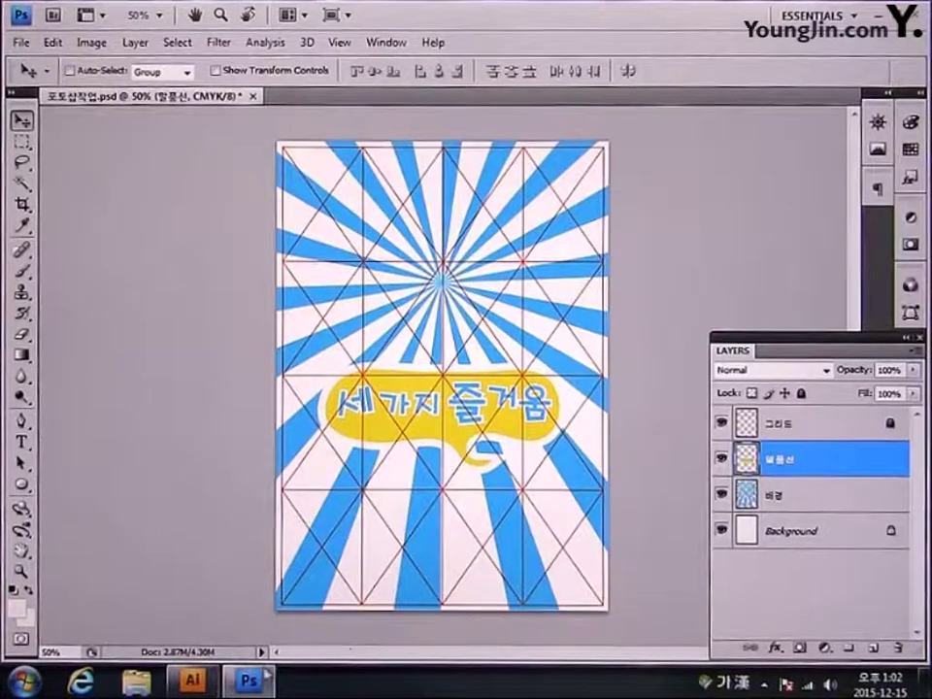
pyautogui.click(206, 681)
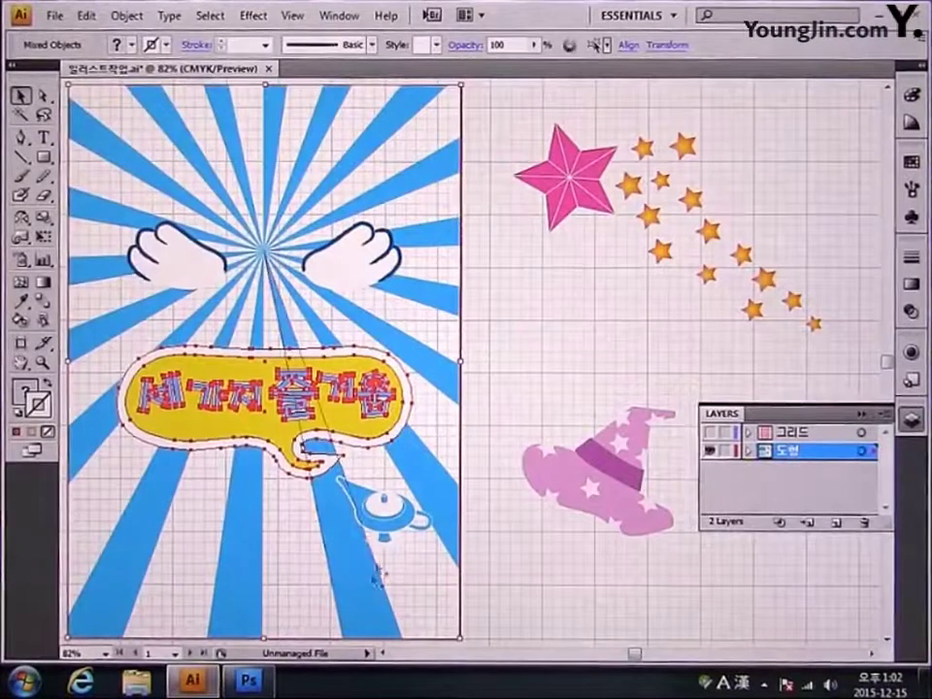
# Step: Paste the lamp artwork into Photoshop as pixels at 100% height
pyautogui.click(379, 505)
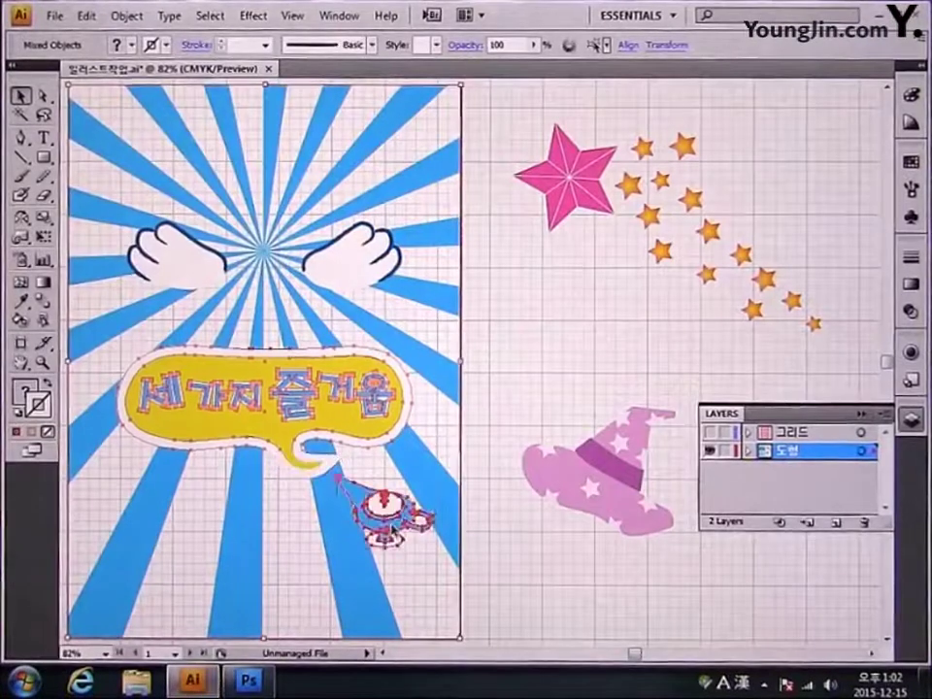
pyautogui.keyDown('shift'); pyautogui.click(457, 459); pyautogui.keyUp('shift')
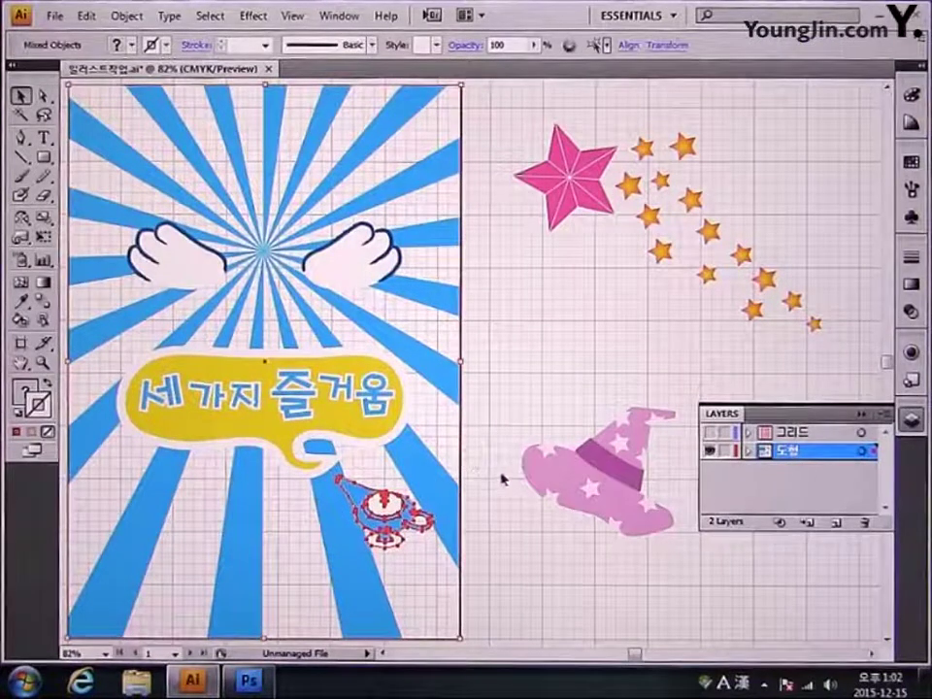
pyautogui.click(251, 683)
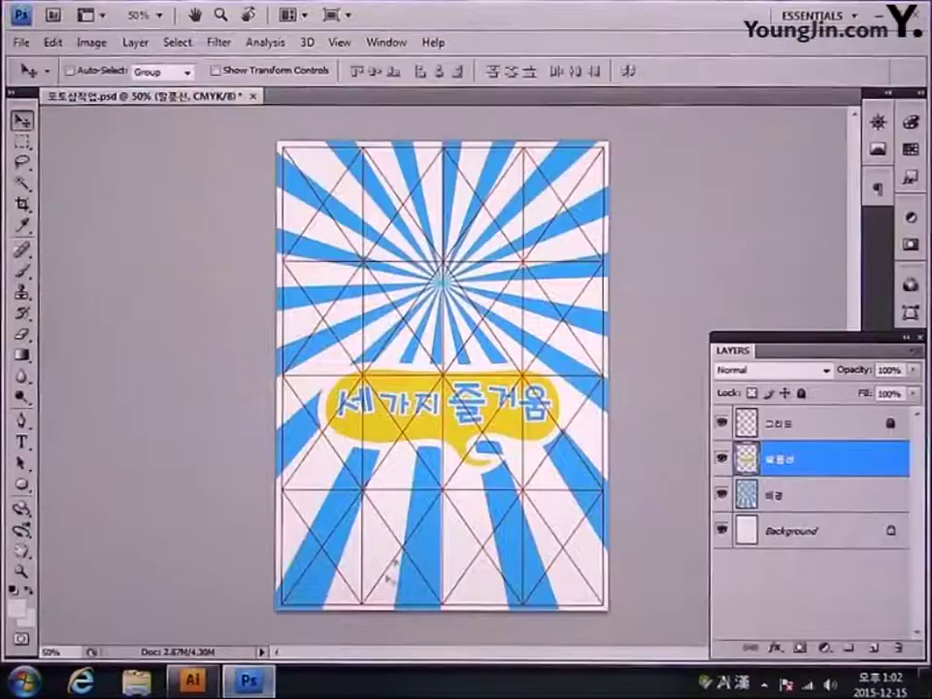
pyautogui.hotkey('ctrl', 'v')
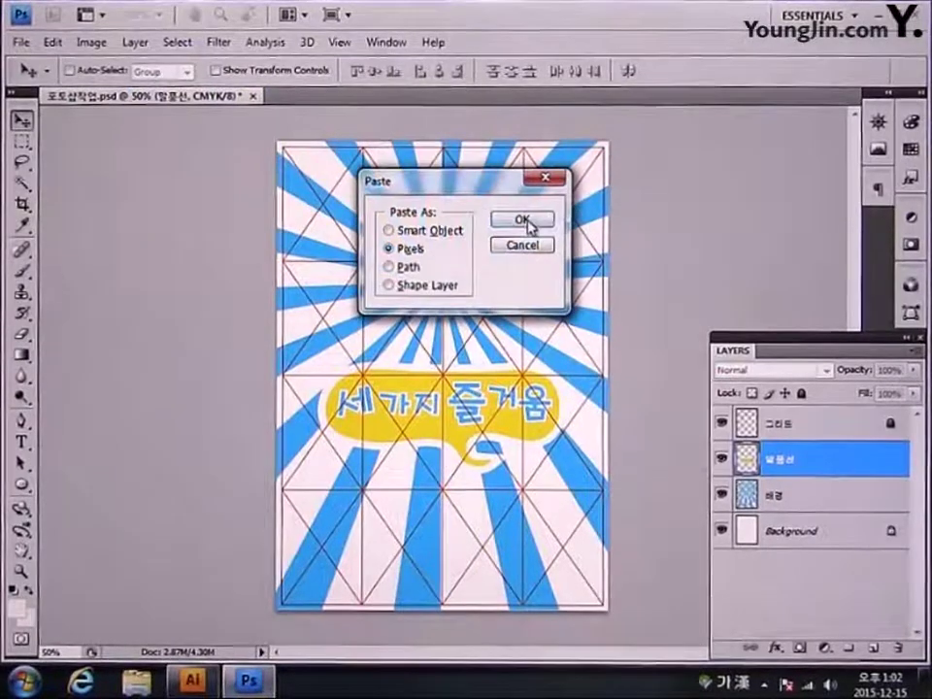
pyautogui.click(524, 220)
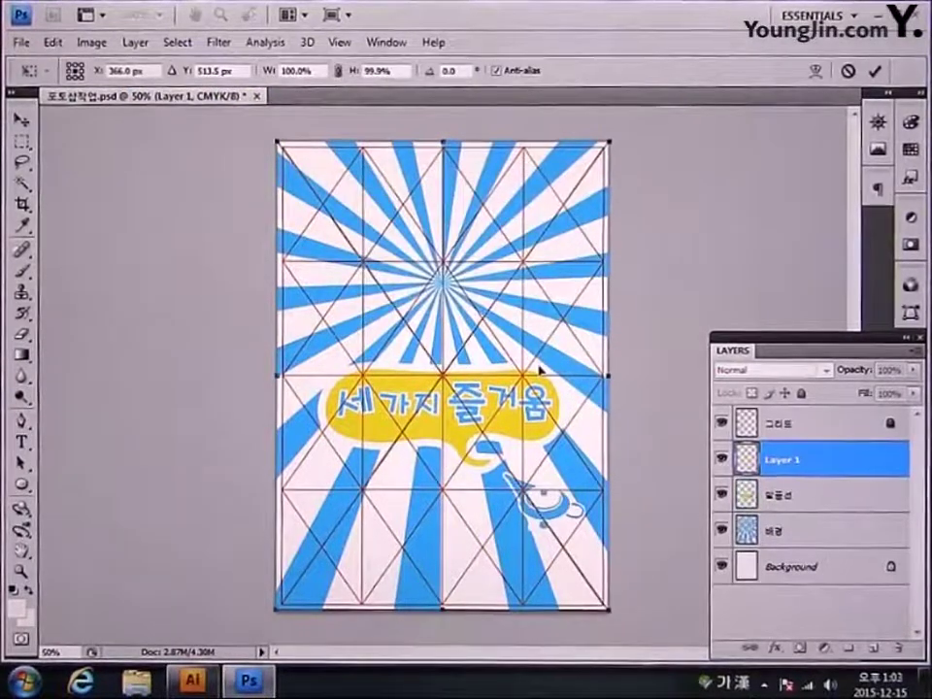
pyautogui.click(402, 70)
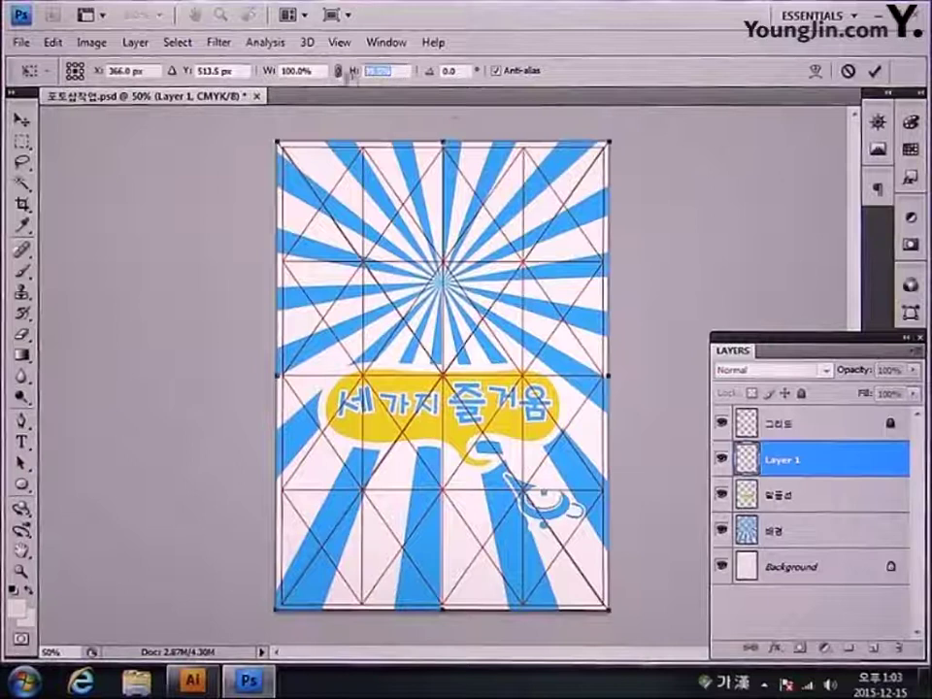
pyautogui.write('100')
pyautogui.press('Return')
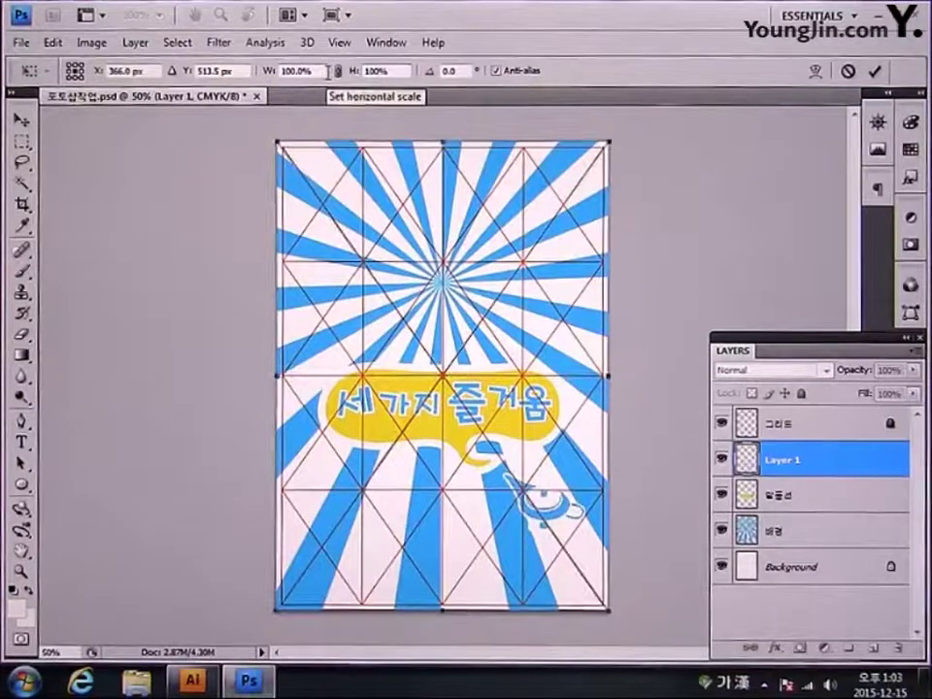
pyautogui.press('Return')
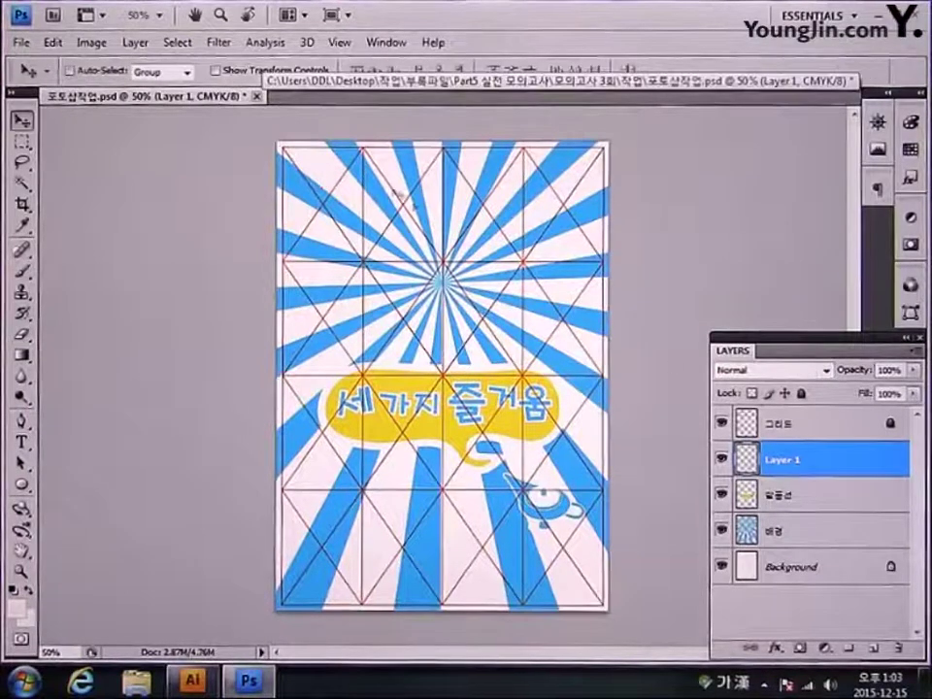
# Step: Rename the lamp layer 요술램프
pyautogui.doubleClick(786, 462)
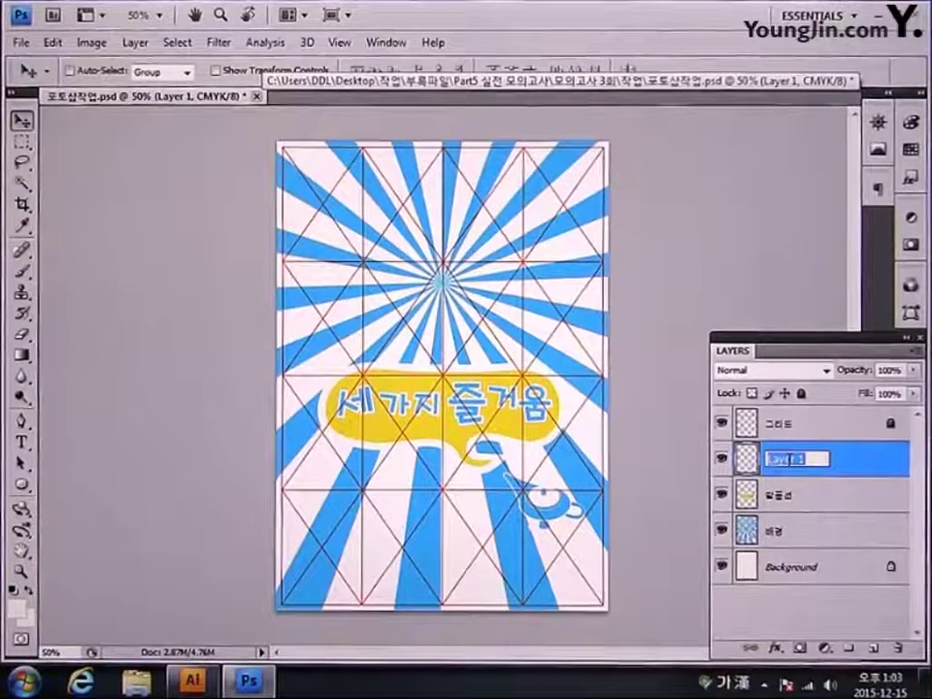
pyautogui.write('요술램프')
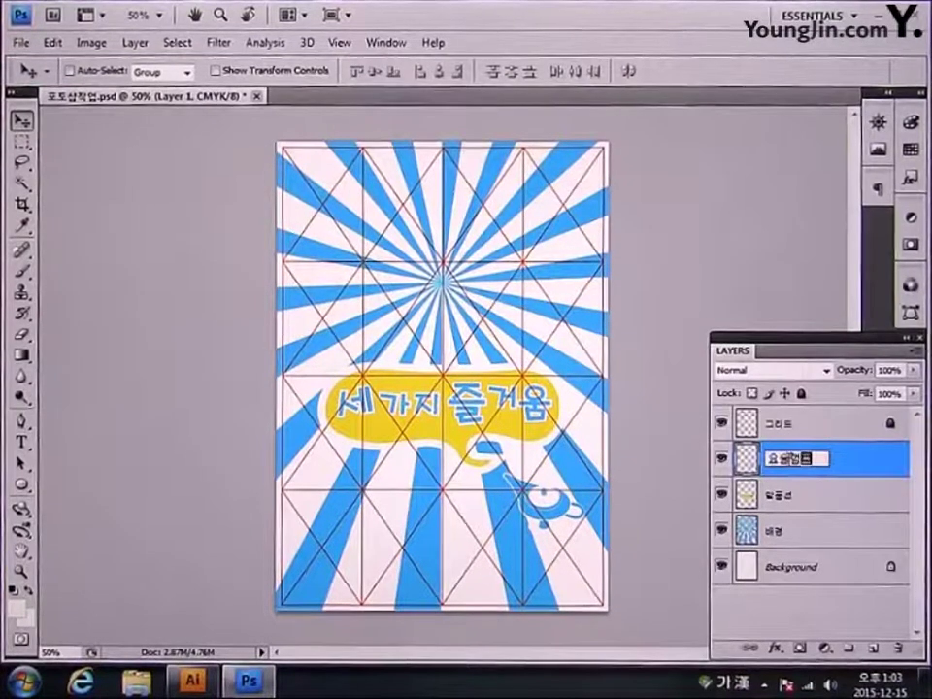
pyautogui.press('Return')
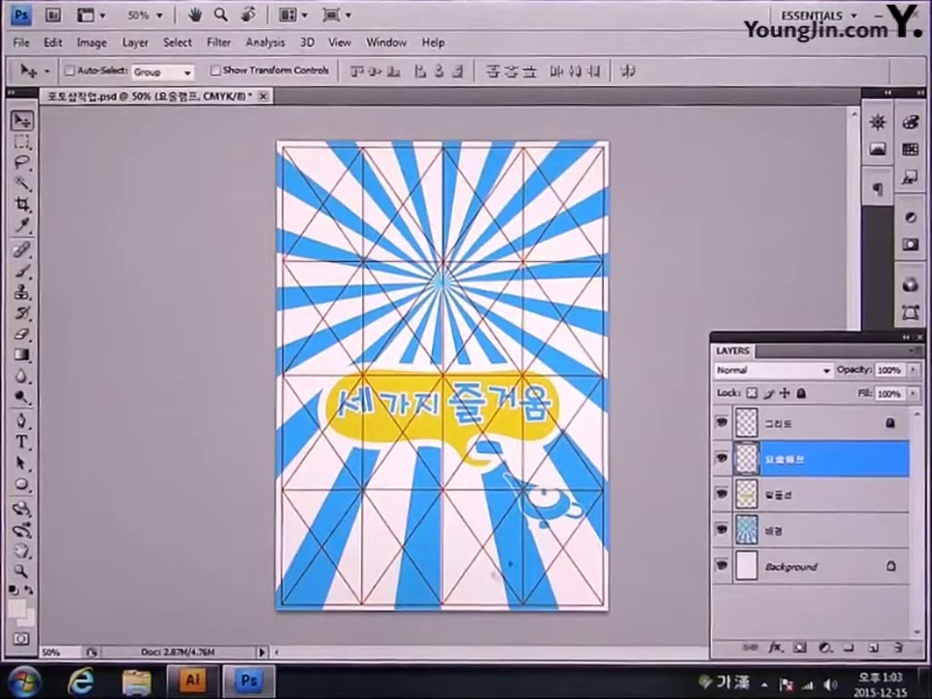
pyautogui.click(199, 684)
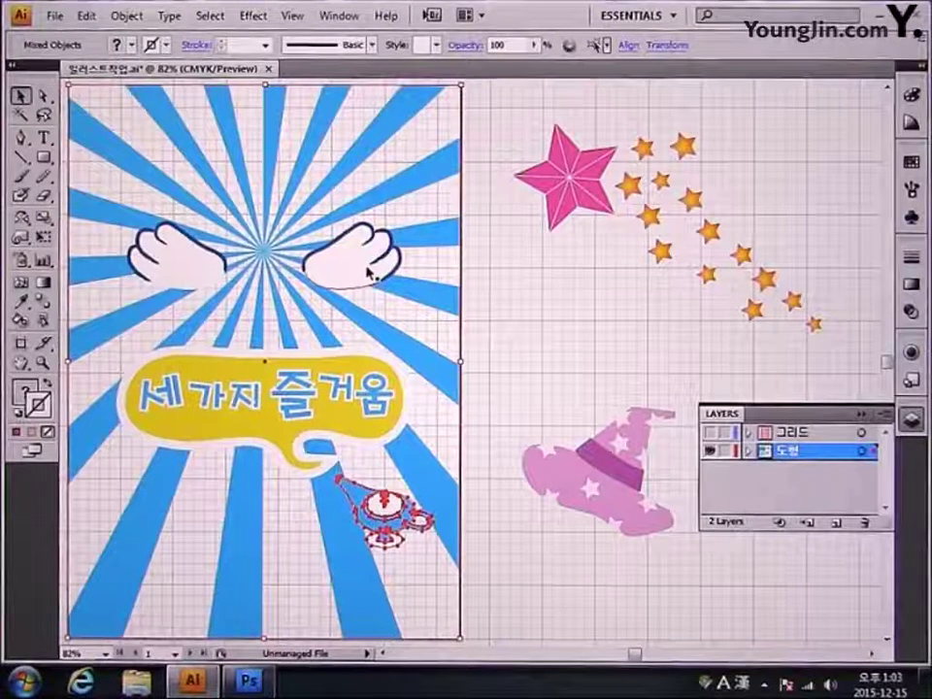
# Step: Paste the wings with their page frame into Photoshop as pixels at 100% height
pyautogui.click(369, 274)
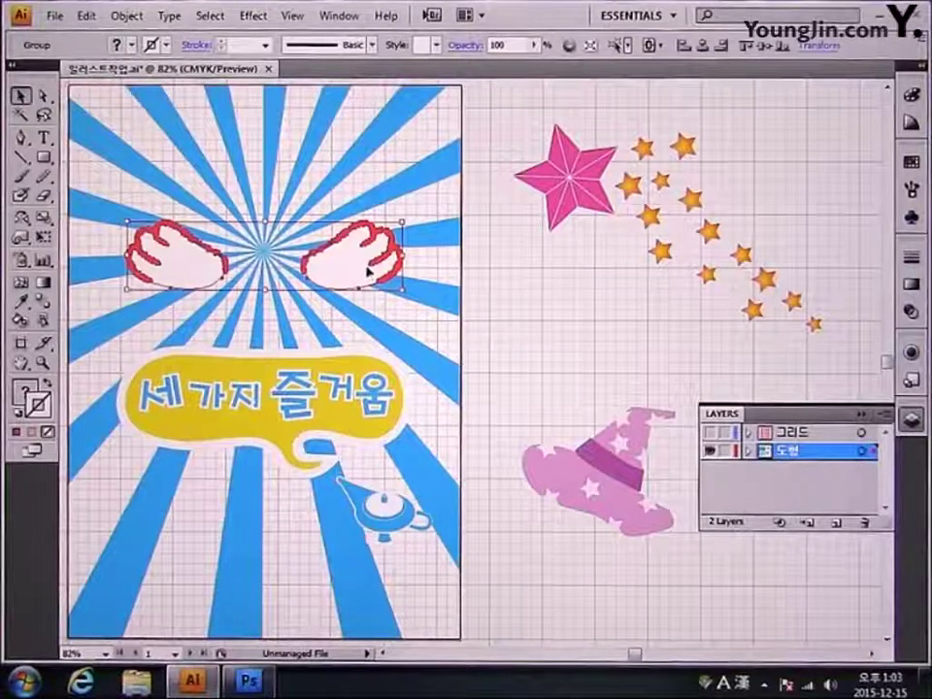
pyautogui.keyDown('shift'); pyautogui.click(462, 354); pyautogui.keyUp('shift')
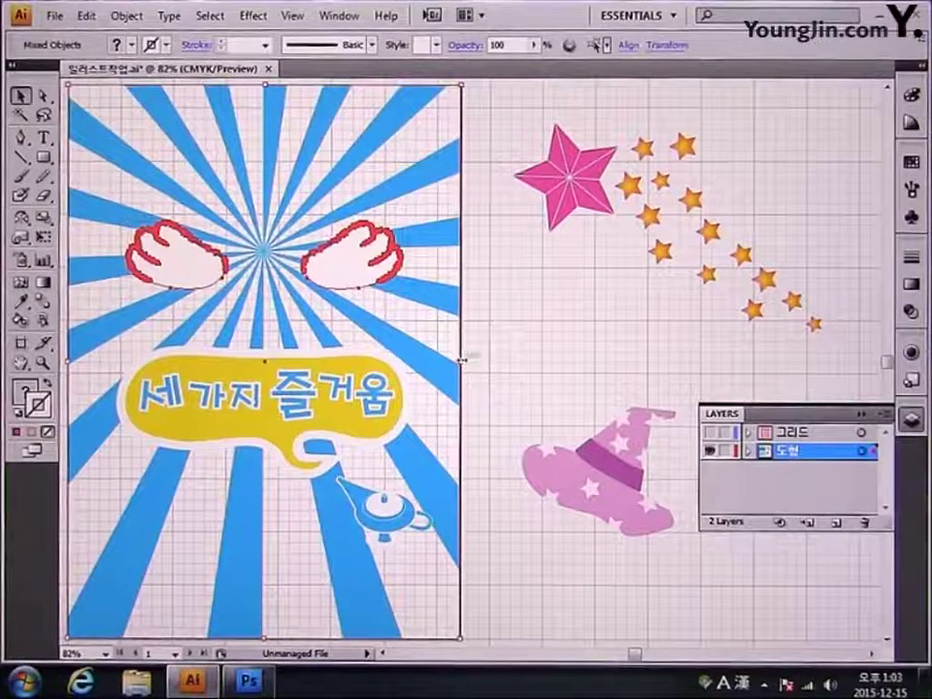
pyautogui.click(249, 681)
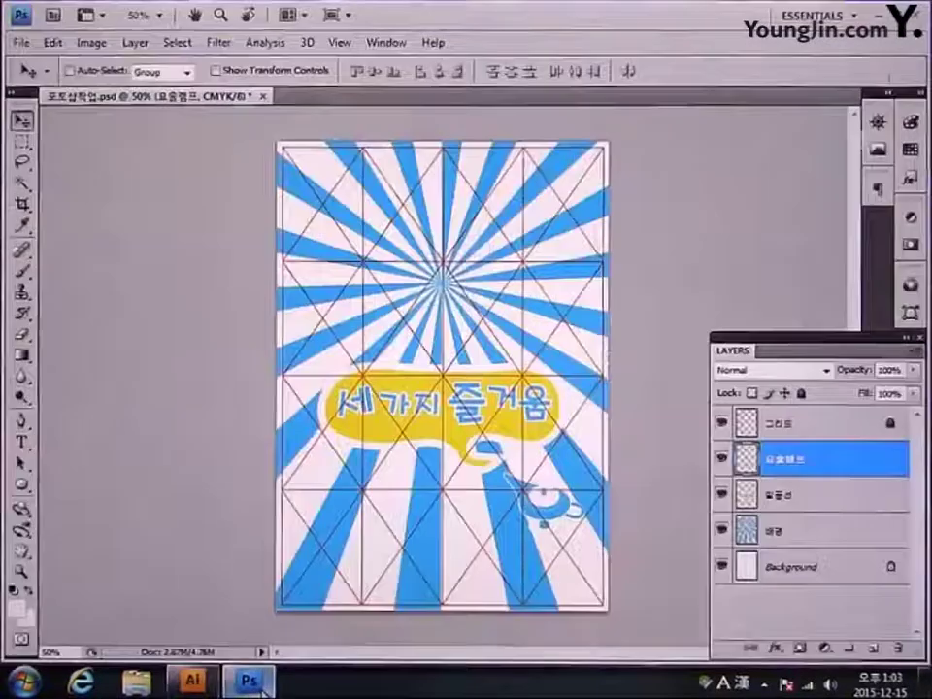
pyautogui.hotkey('ctrl', 'v')
pyautogui.click(540, 225)
pyautogui.click(383, 70)
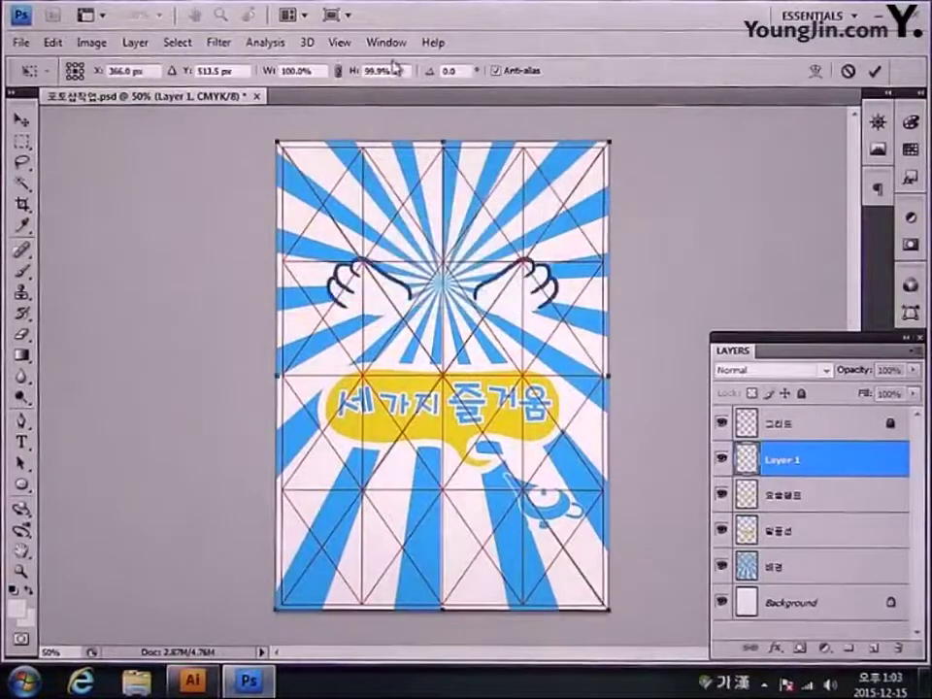
pyautogui.write('100')
pyautogui.press('Return')
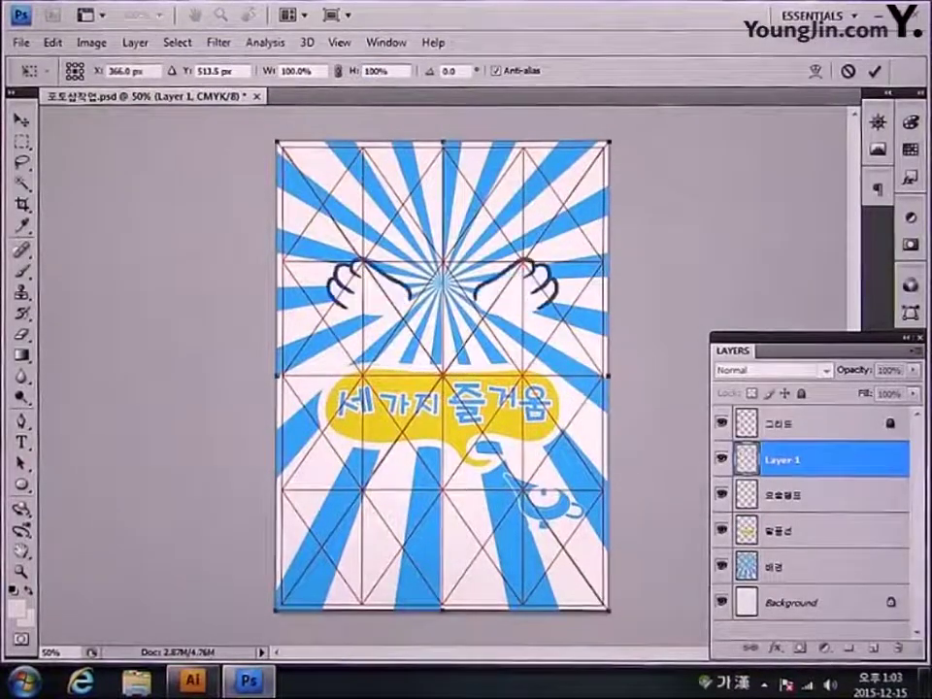
pyautogui.press('Return')
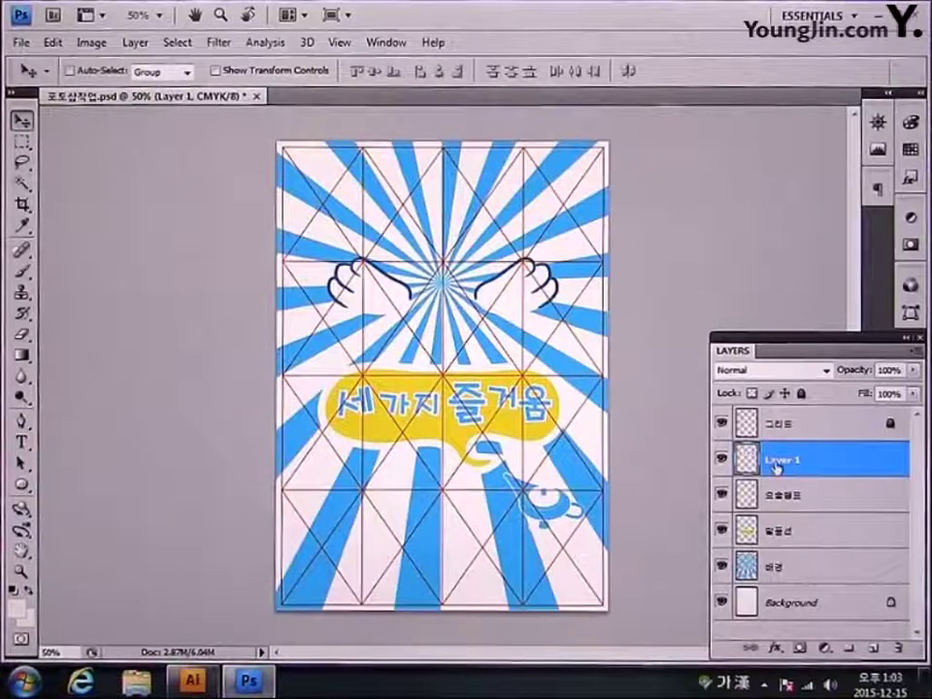
# Step: Rename the wings layer 날개
pyautogui.doubleClick(777, 462)
pyautogui.write('손가')
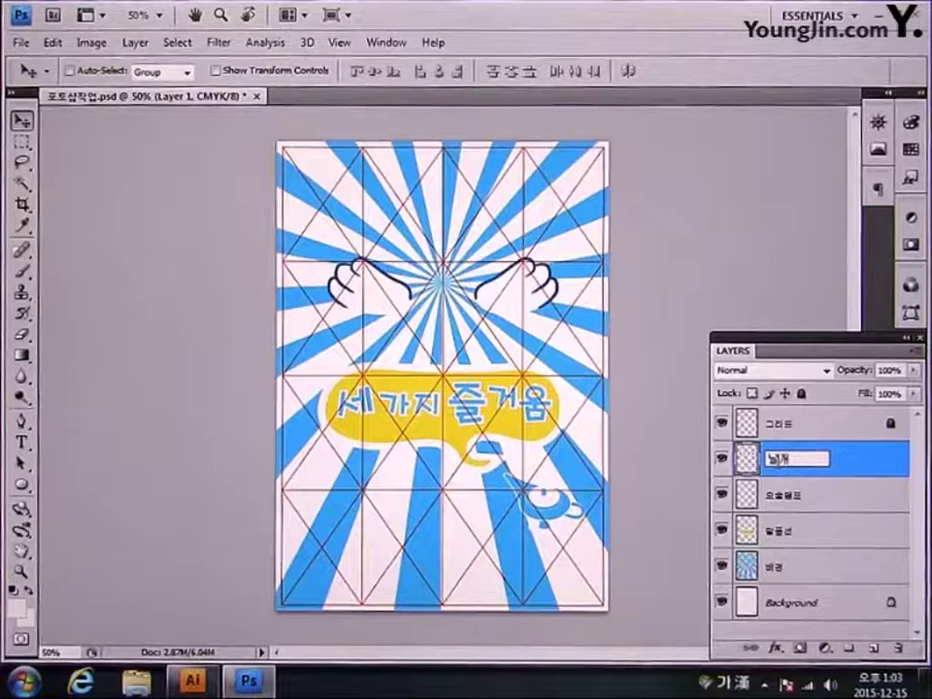
pyautogui.press('Return')
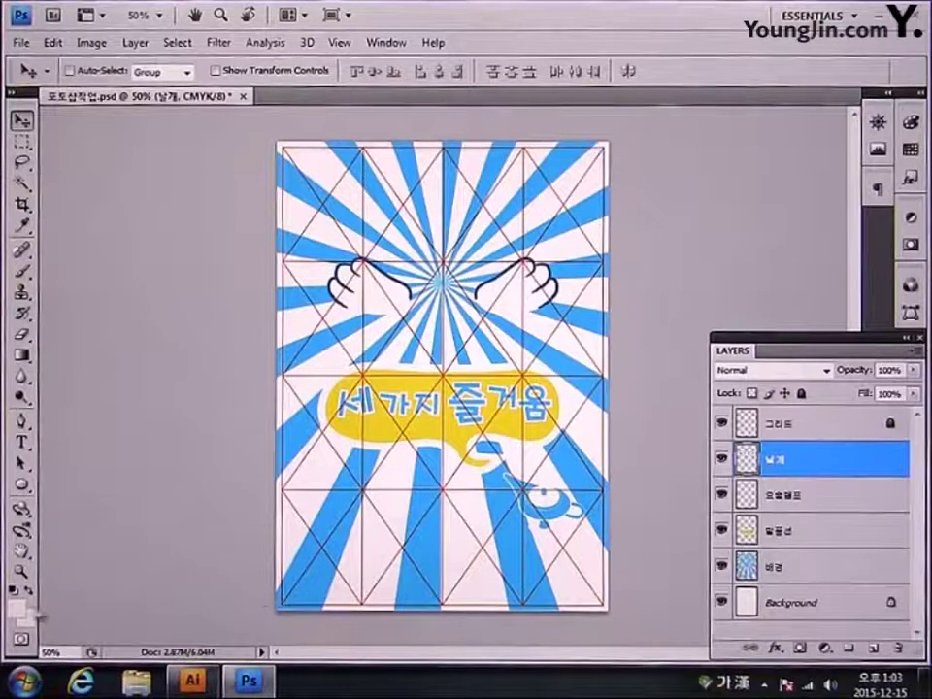
# Step: Set the foreground colour to pure yellow, C0 M0 Y100 K0
pyautogui.click(17, 610)
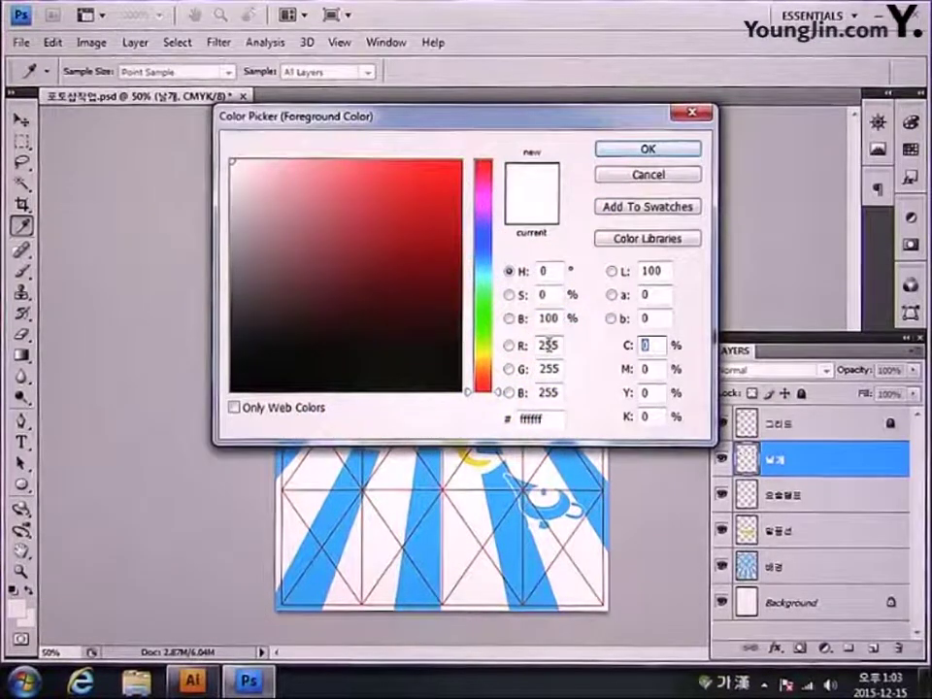
pyautogui.press('Tab')
pyautogui.press('Tab')
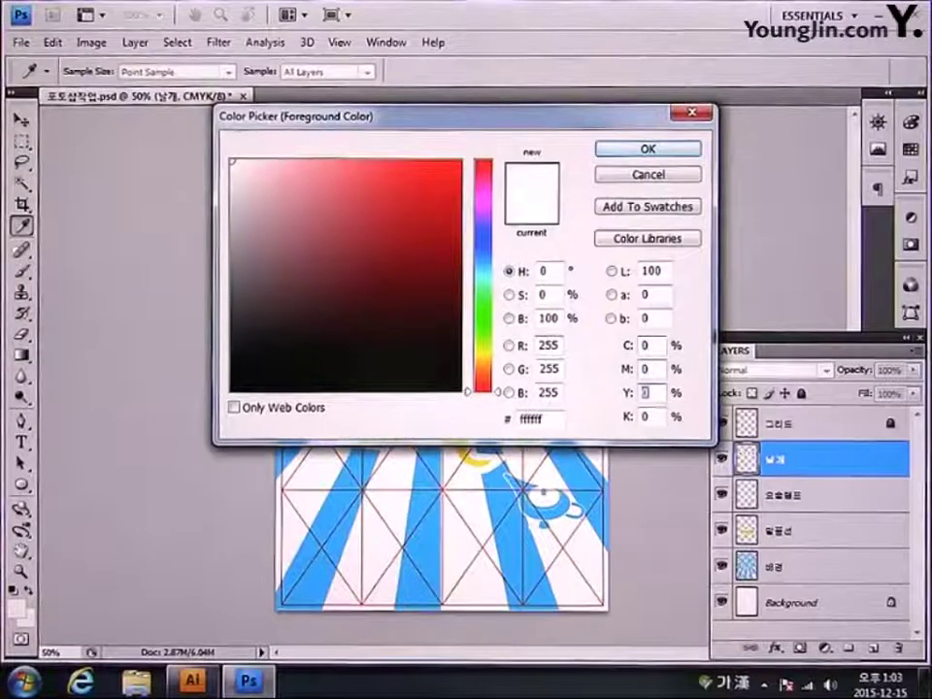
pyautogui.write('100')
pyautogui.press('Tab')
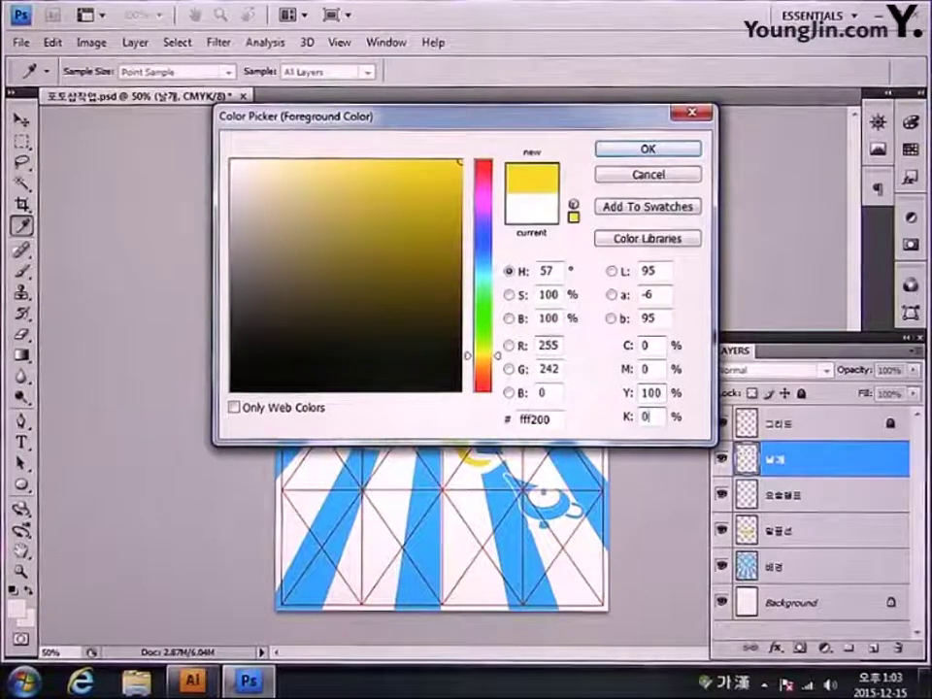
pyautogui.press('Return')
# Step: Fill the Background layer with the yellow foreground colour
pyautogui.press('v')
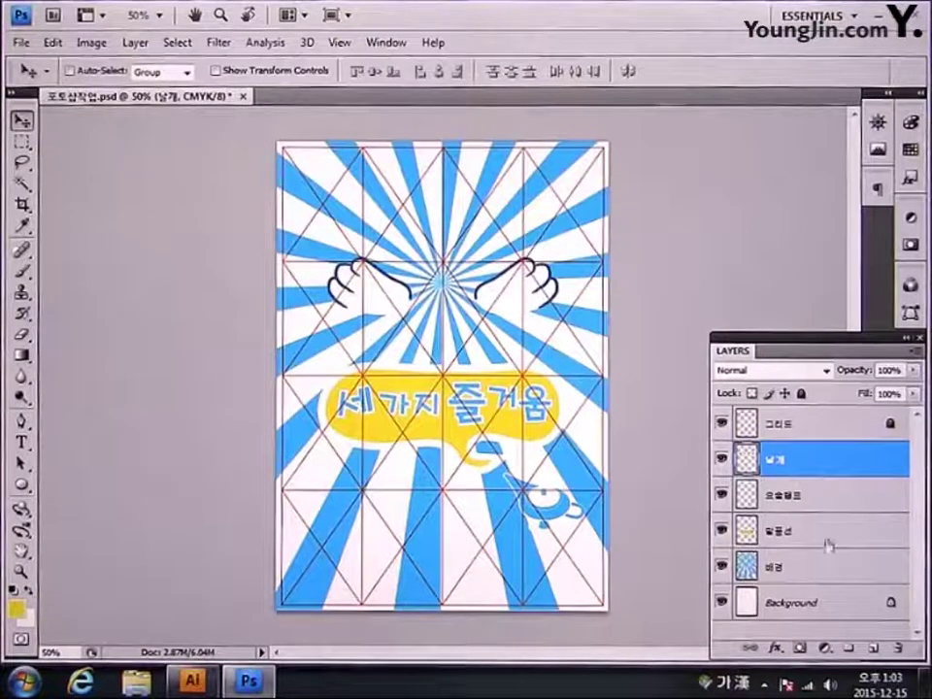
pyautogui.click(808, 607)
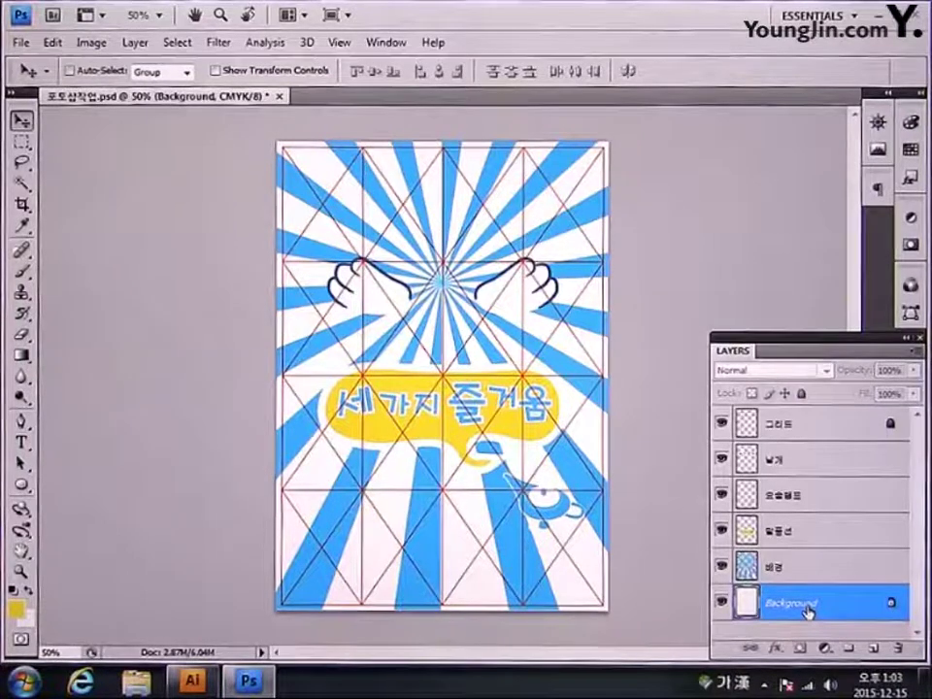
pyautogui.hotkey('alt', 'Delete')
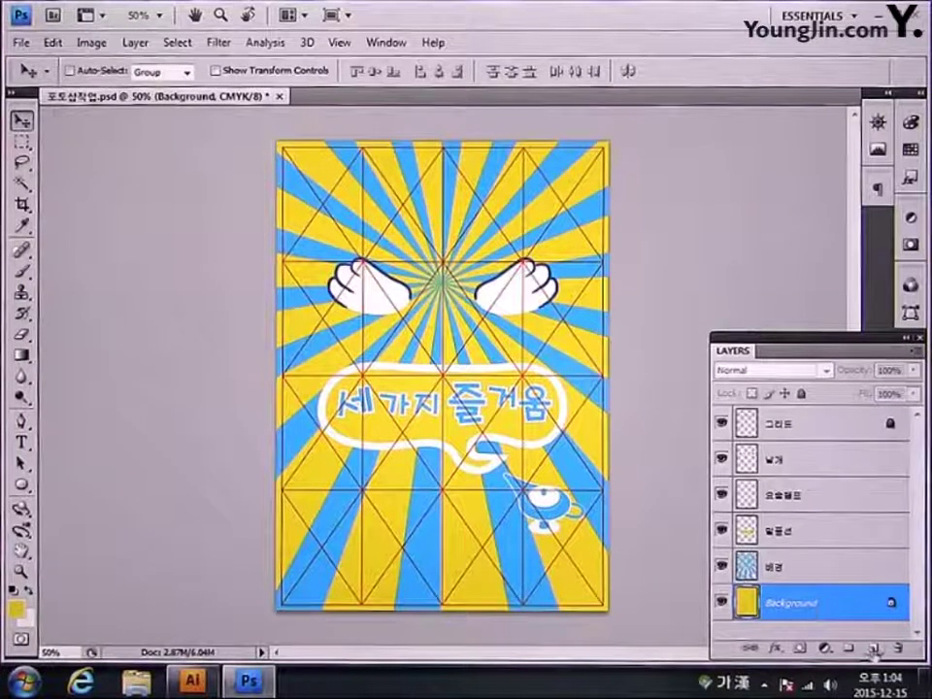
# Step: Add an empty layer named 그라디언트 directly above the 배경 rays layer
pyautogui.click(877, 649)
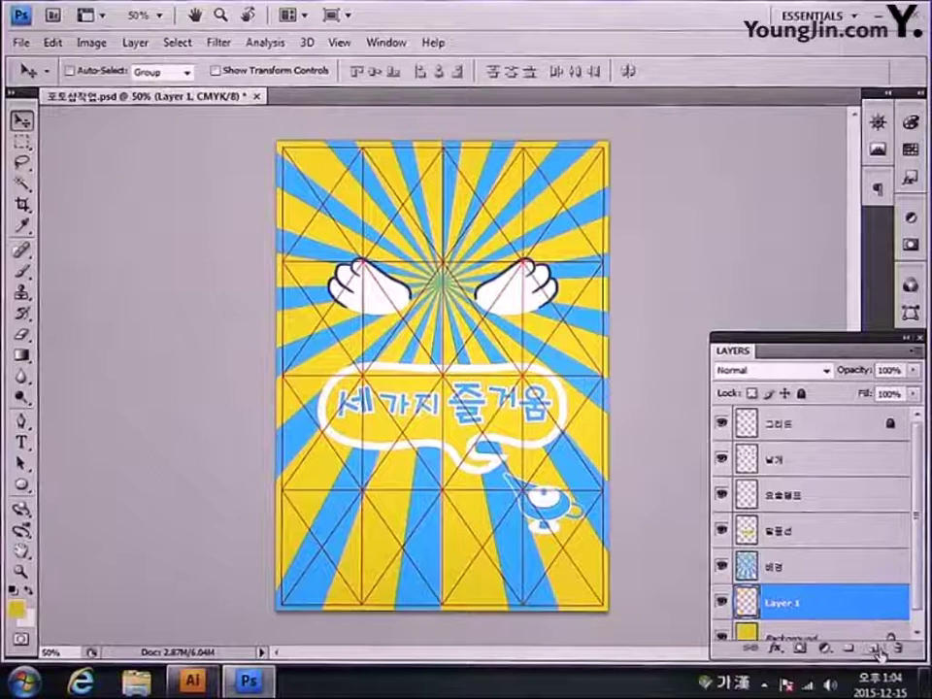
pyautogui.scroll(-1, 884, 602)
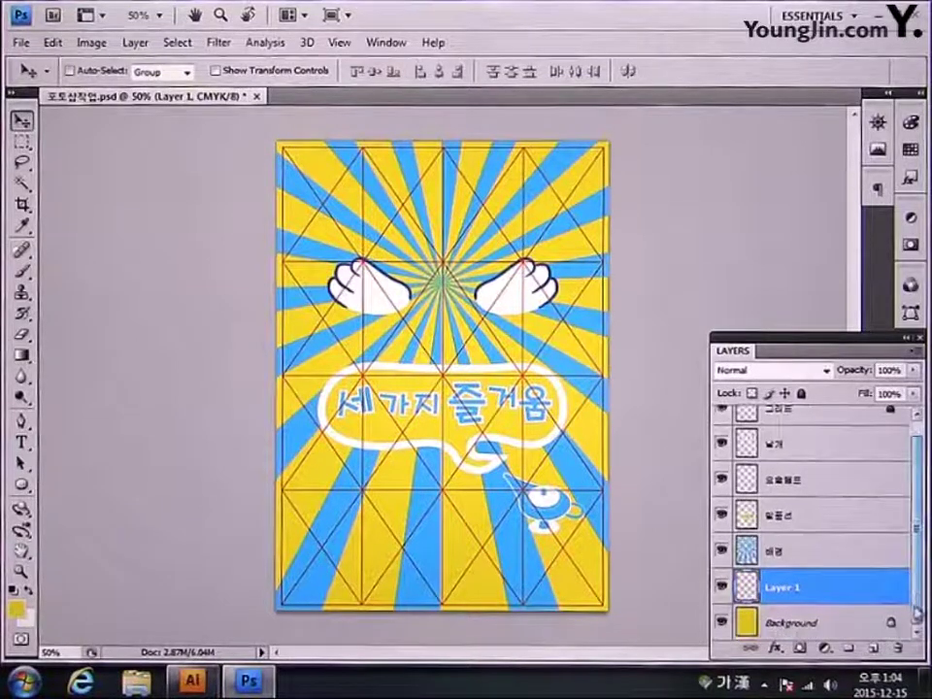
pyautogui.moveTo(812, 603); pyautogui.dragTo(816, 542)
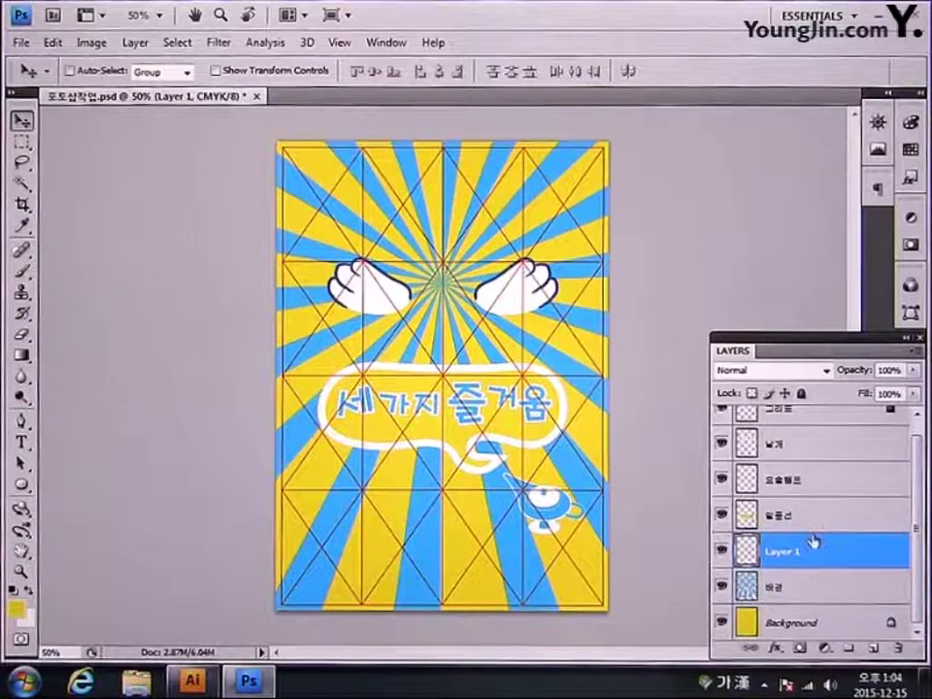
pyautogui.doubleClick(783, 554)
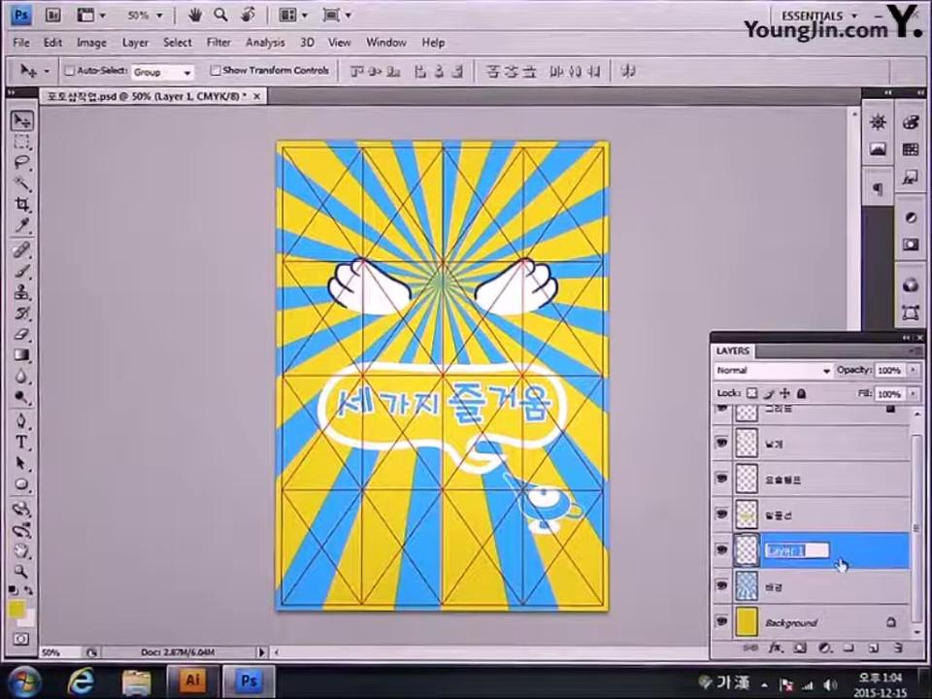
pyautogui.write('그라디언')
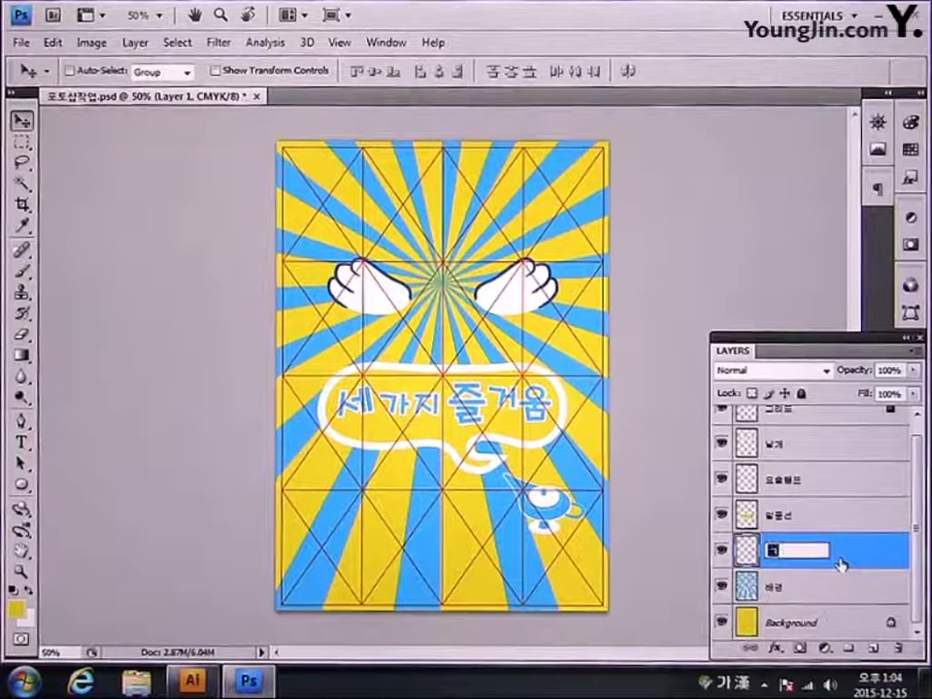
pyautogui.write('트')
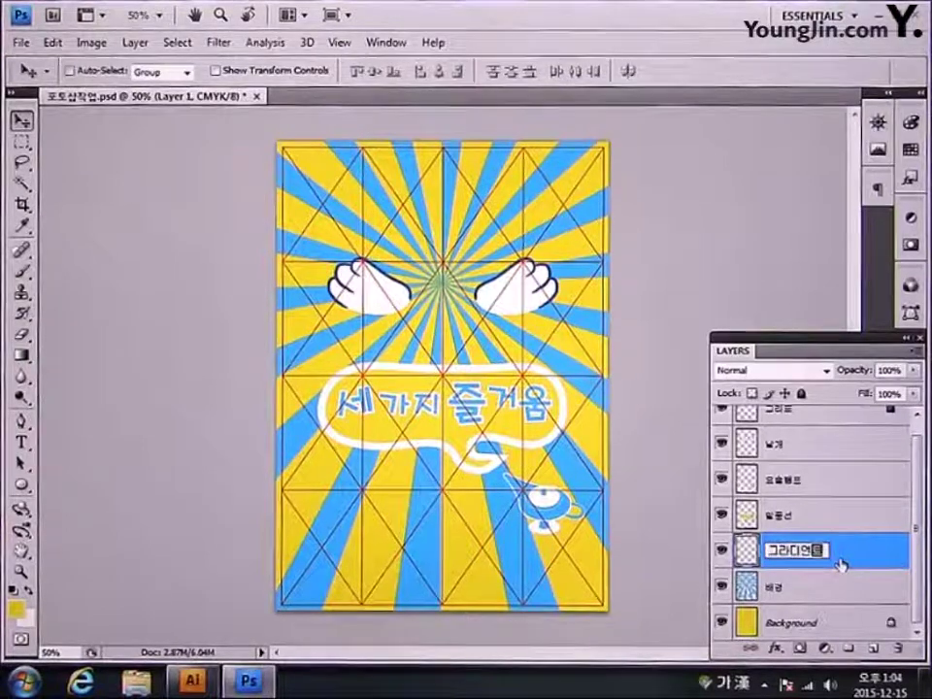
pyautogui.press('Return')
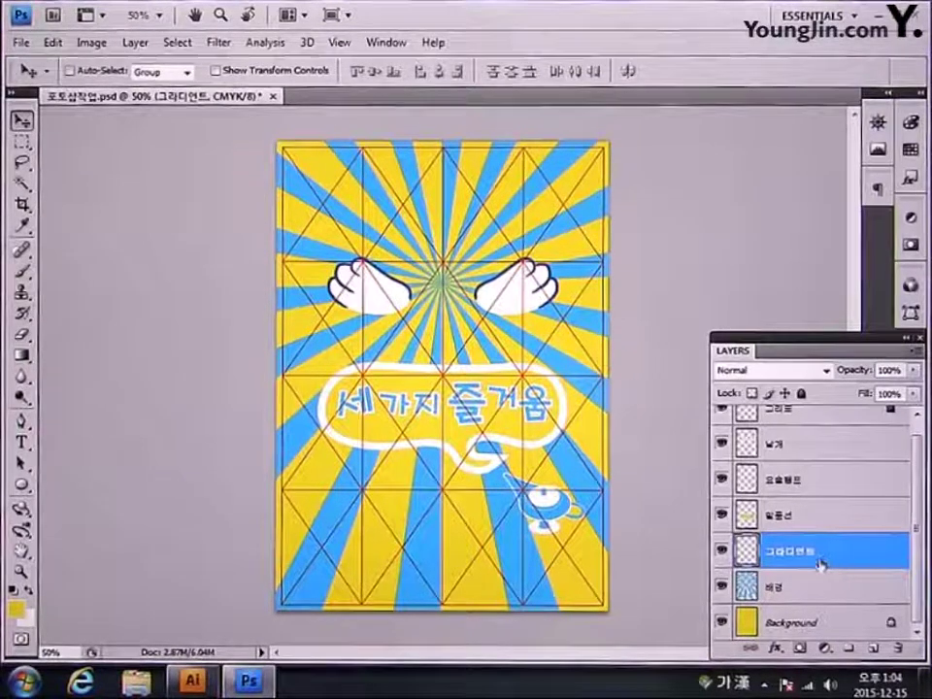
pyautogui.click(17, 609)
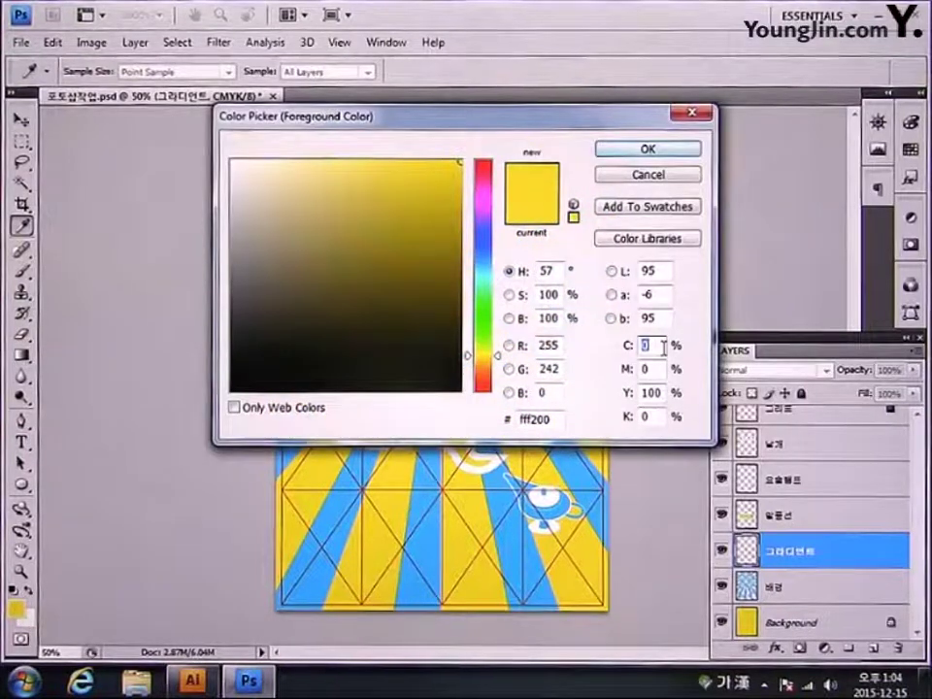
# Step: Set the foreground colour to pure cyan, C100 Y0
pyautogui.write('100')
pyautogui.press('Tab')
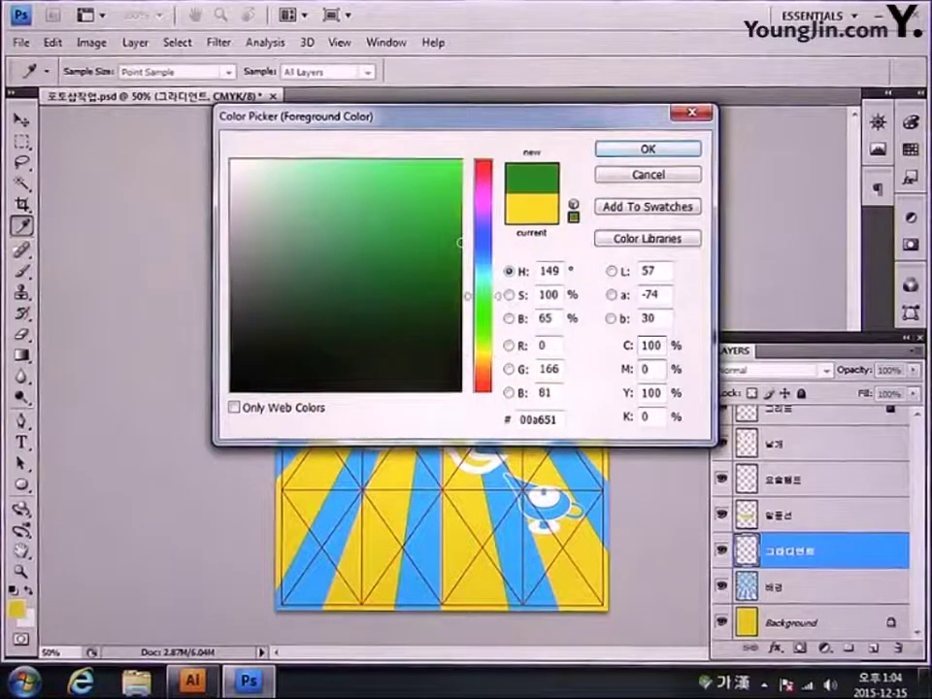
pyautogui.press('Tab')
pyautogui.write('00')
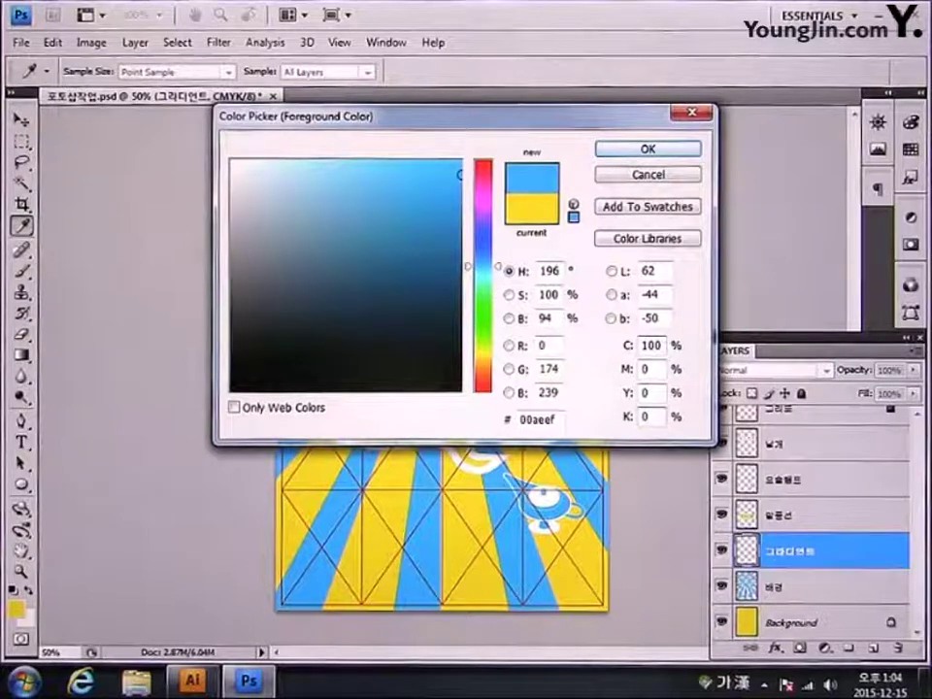
pyautogui.press('Return')
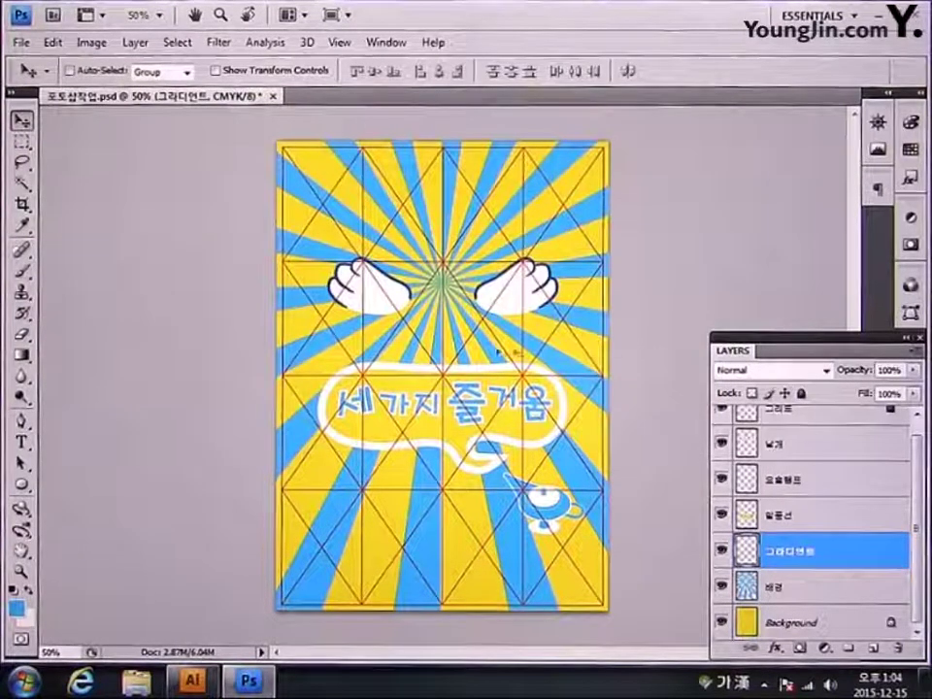
# Step: Draw a Foreground to Transparent cyan gradient up from the poster's bottom edge
pyautogui.click(22, 355)
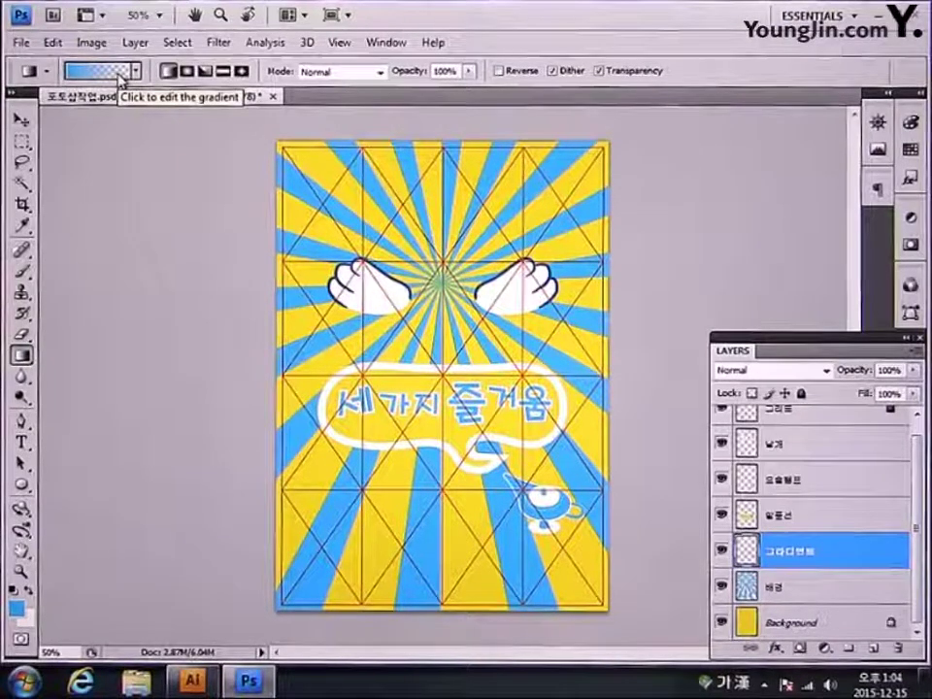
pyautogui.click(118, 74)
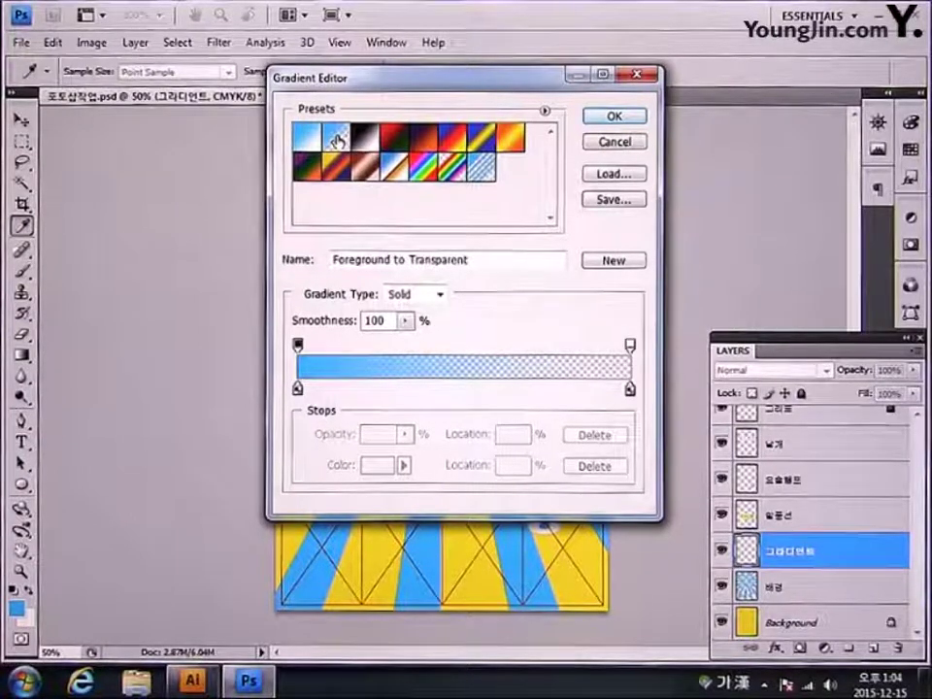
pyautogui.click(612, 116)
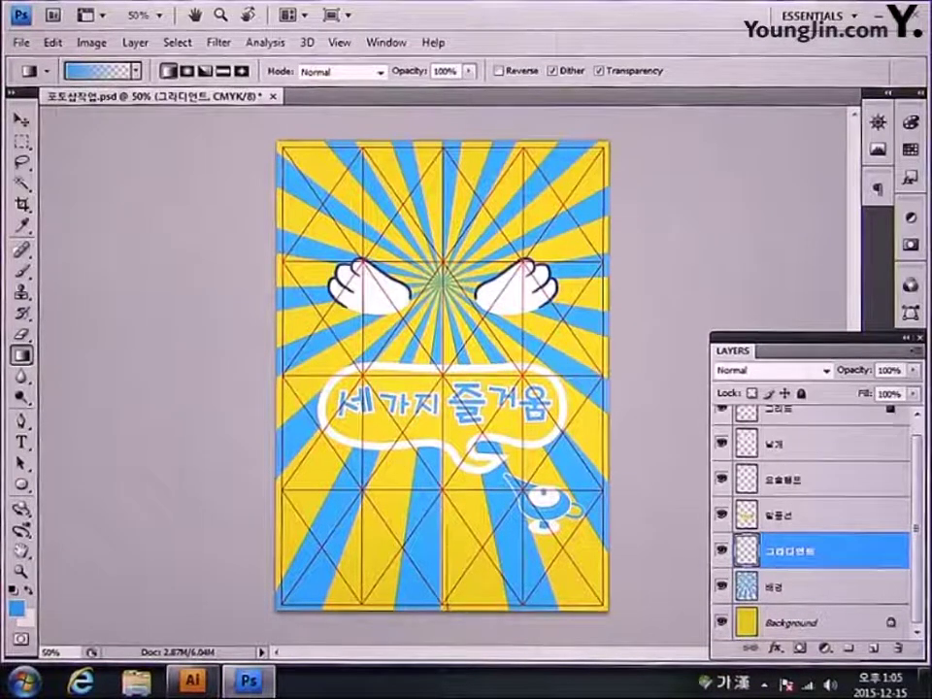
pyautogui.moveTo(461, 433); pyautogui.dragTo(460, 433)
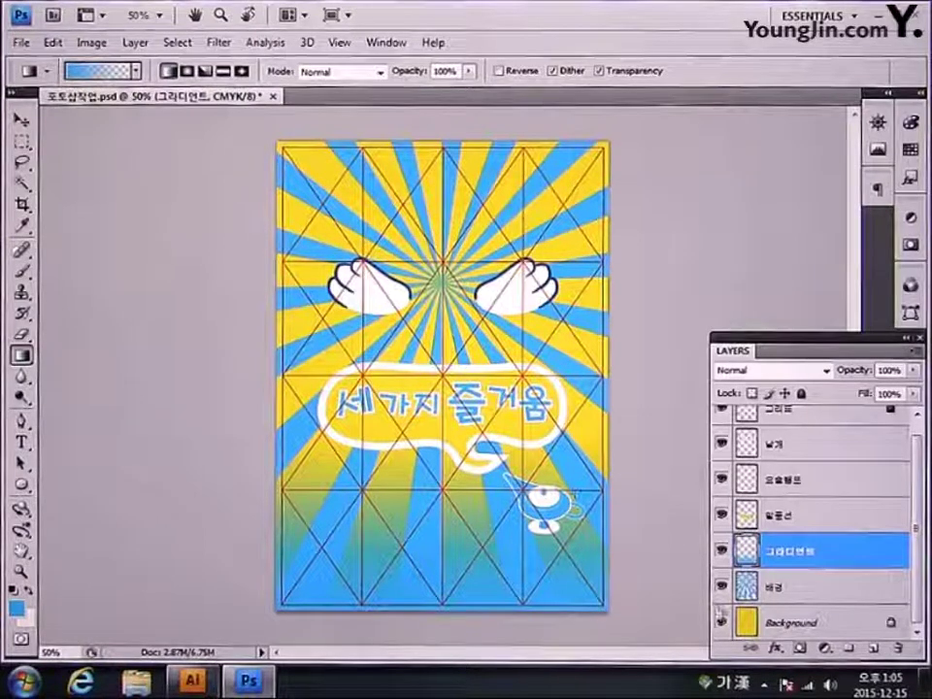
pyautogui.click(880, 650)
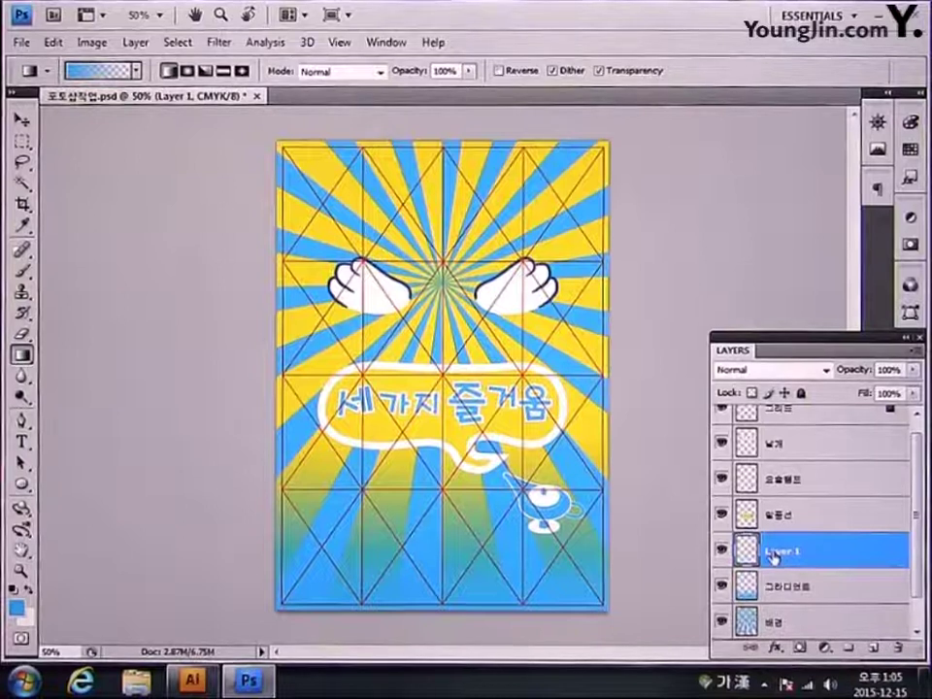
# Step: Rename Layer 1 to 하단띠
pyautogui.doubleClick(783, 551)
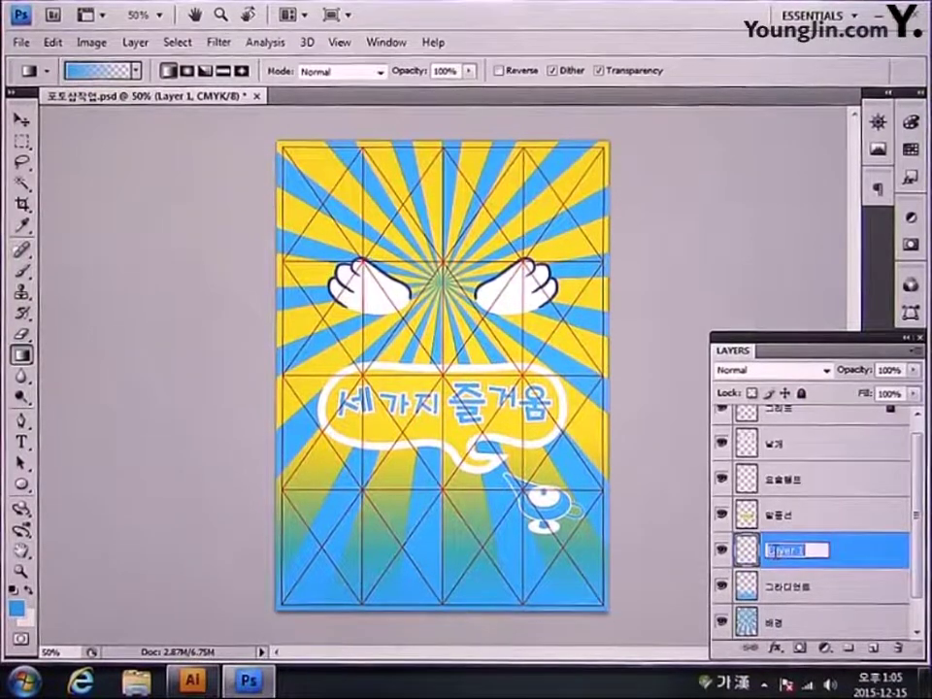
pyautogui.write('ㅁㅏ단')
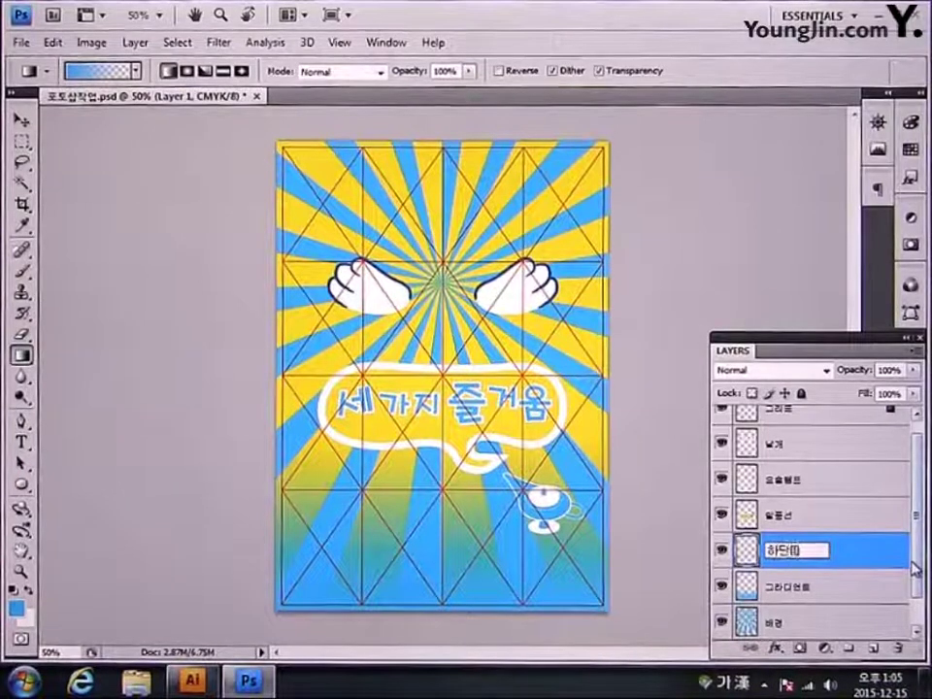
pyautogui.press('Return')
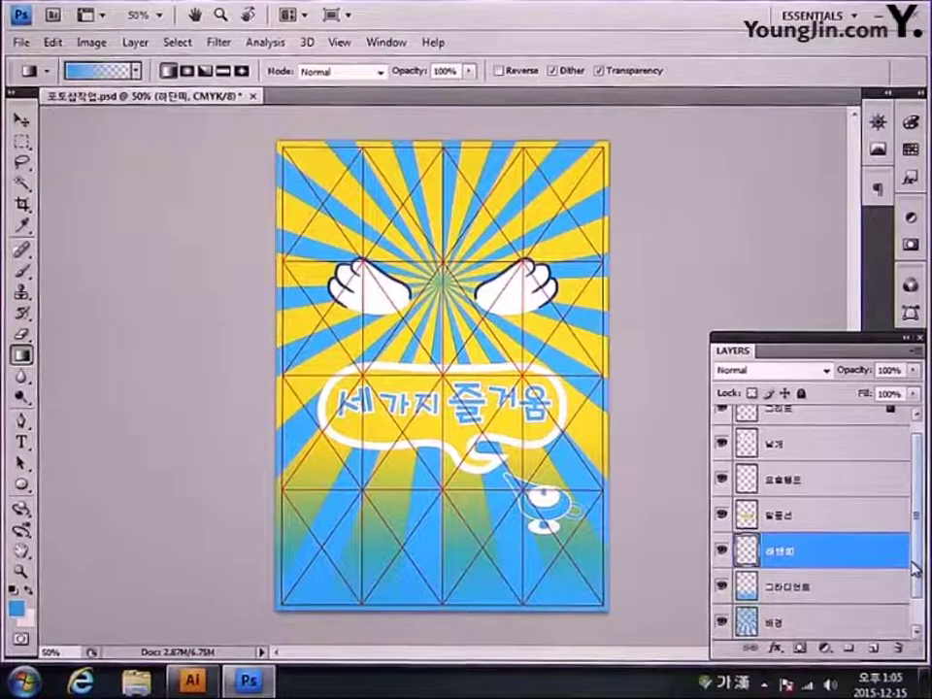
# Step: Fill a marquee strip along the bottom with C0 M0 Y100 K0 yellow, then deselect
pyautogui.click(23, 142)
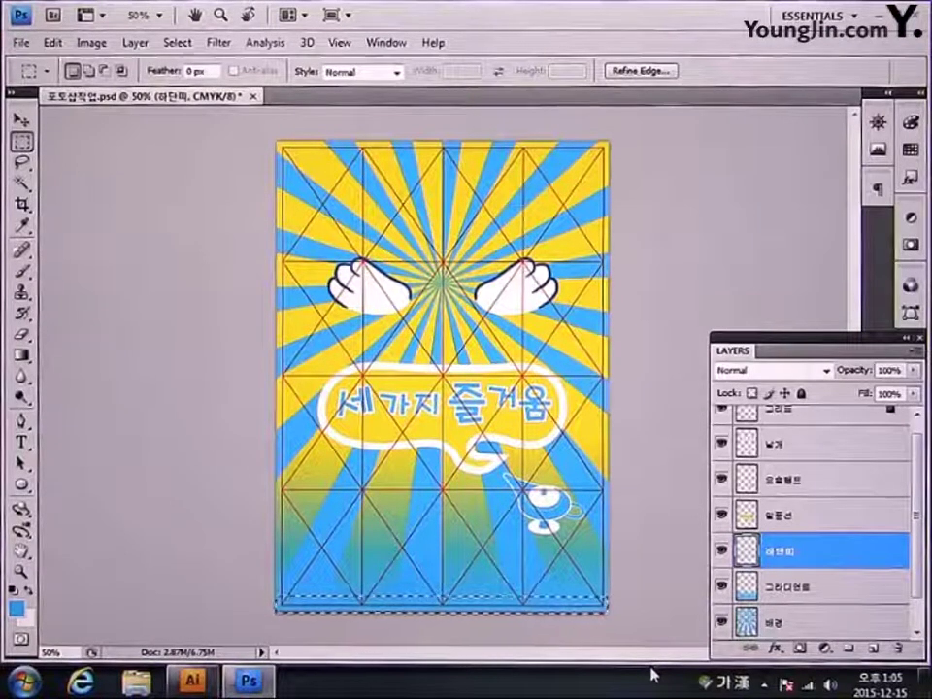
pyautogui.click(16, 607)
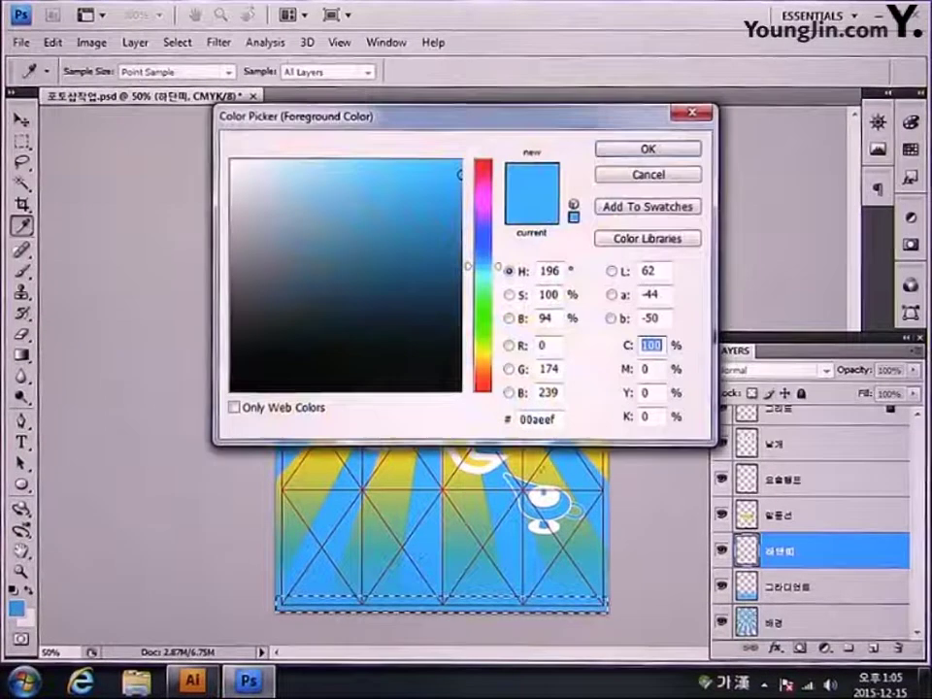
pyautogui.write('0')
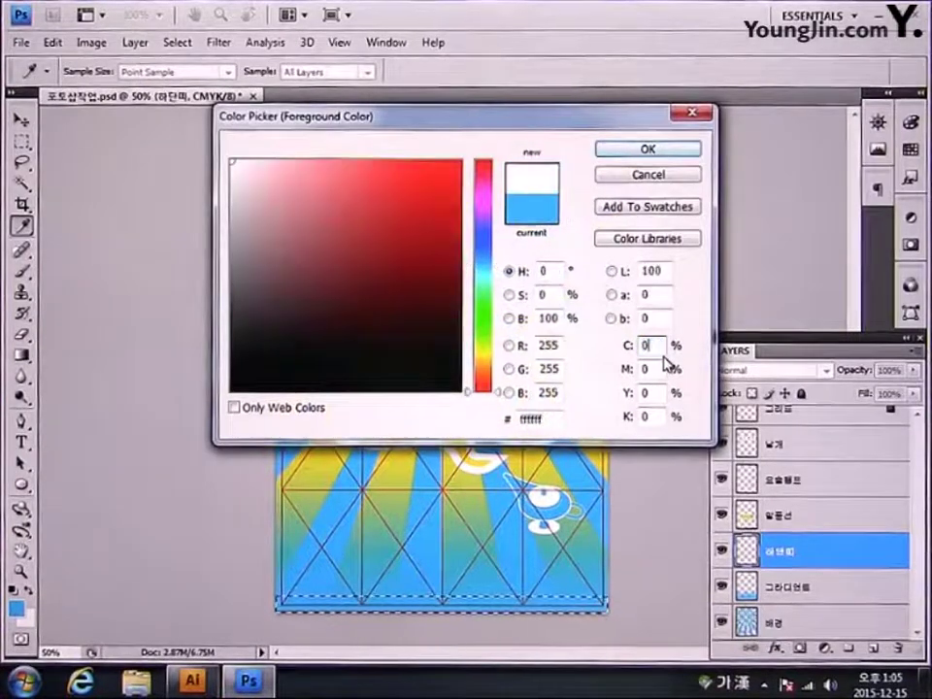
pyautogui.press('Tab')
pyautogui.press('Tab')
pyautogui.write('100')
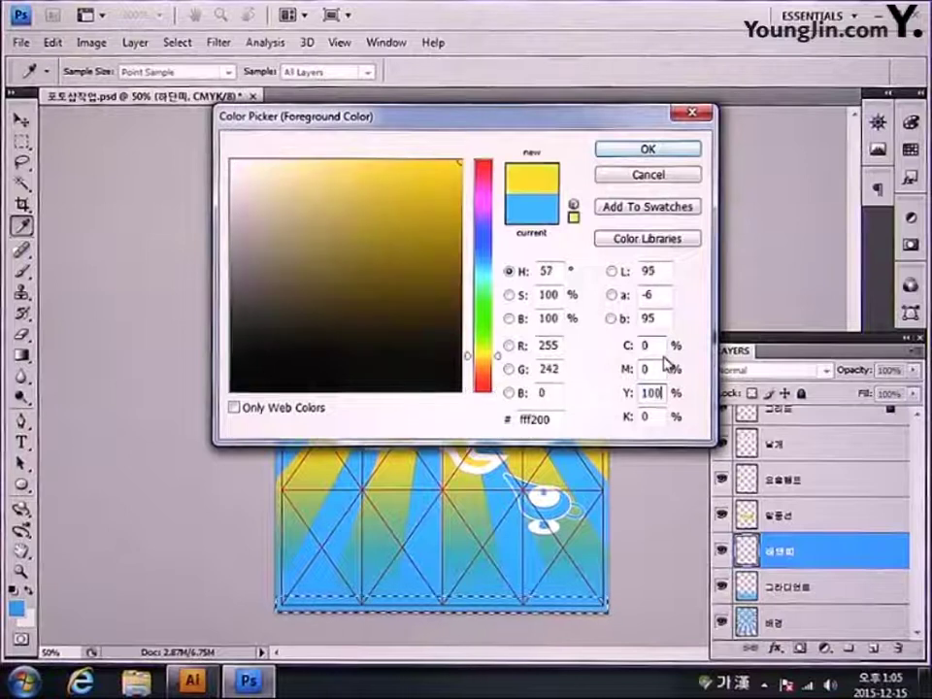
pyautogui.press('Tab')
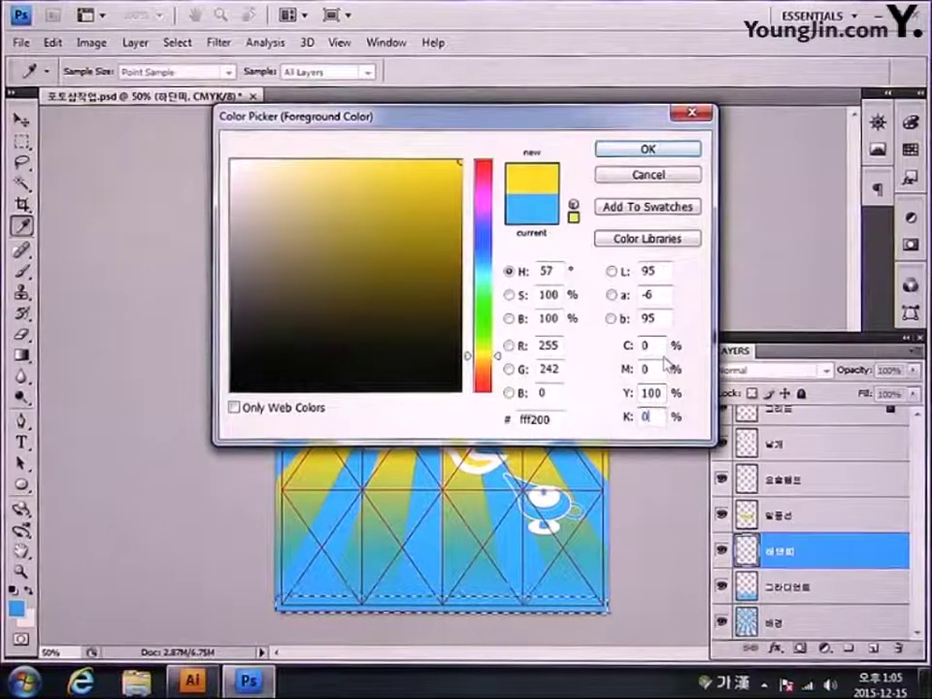
pyautogui.press('Return')
pyautogui.press('m')
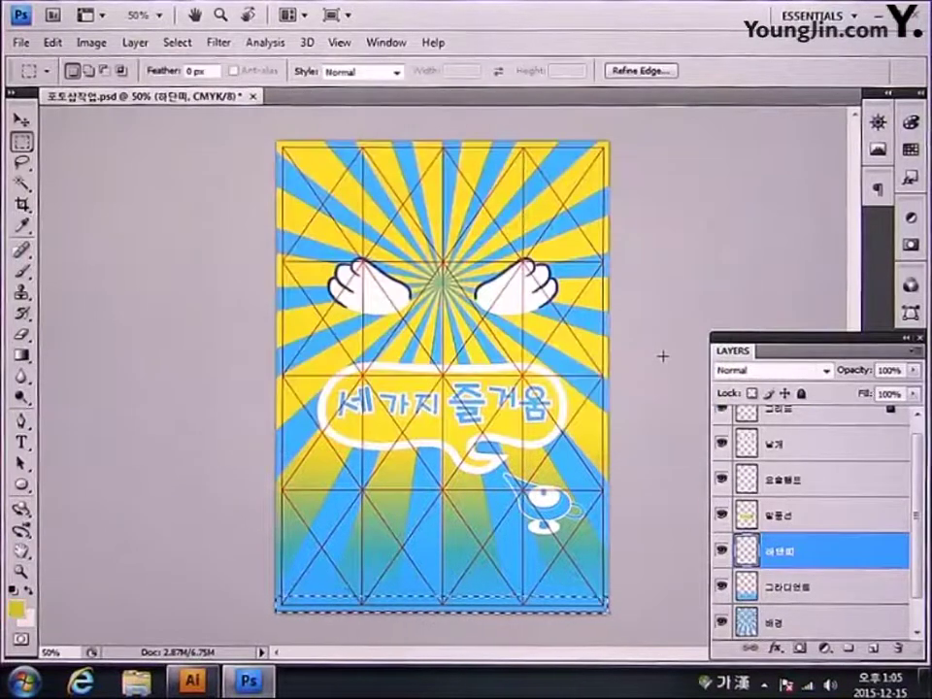
pyautogui.hotkey('alt', 'BackSpace')
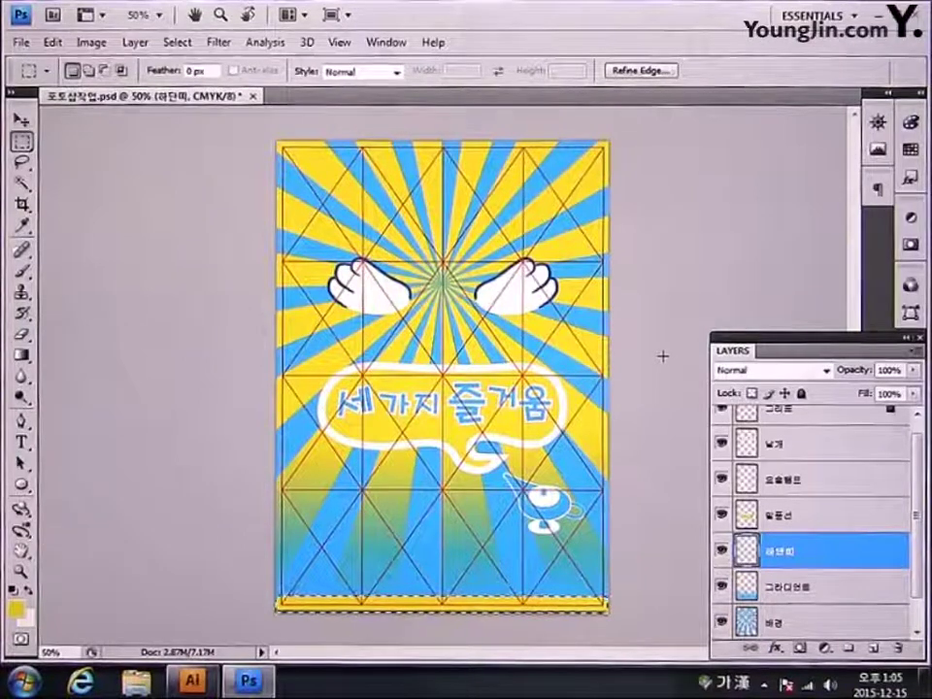
pyautogui.hotkey('ctrl', 'd')
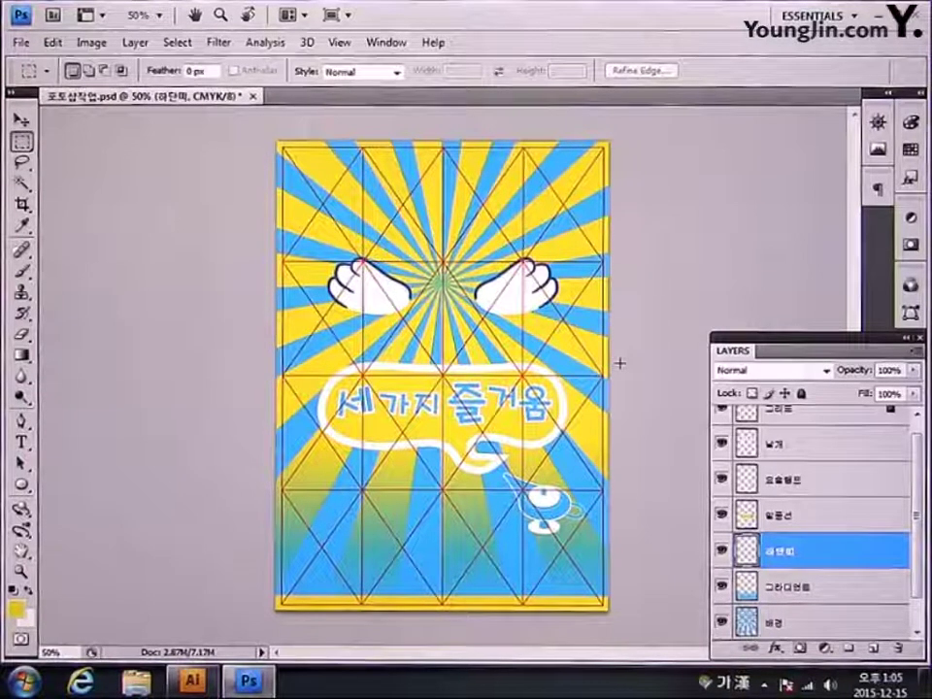
# Step: Open the 어린이1 photo from the 모의고사 3회 folder
pyautogui.click(21, 42)
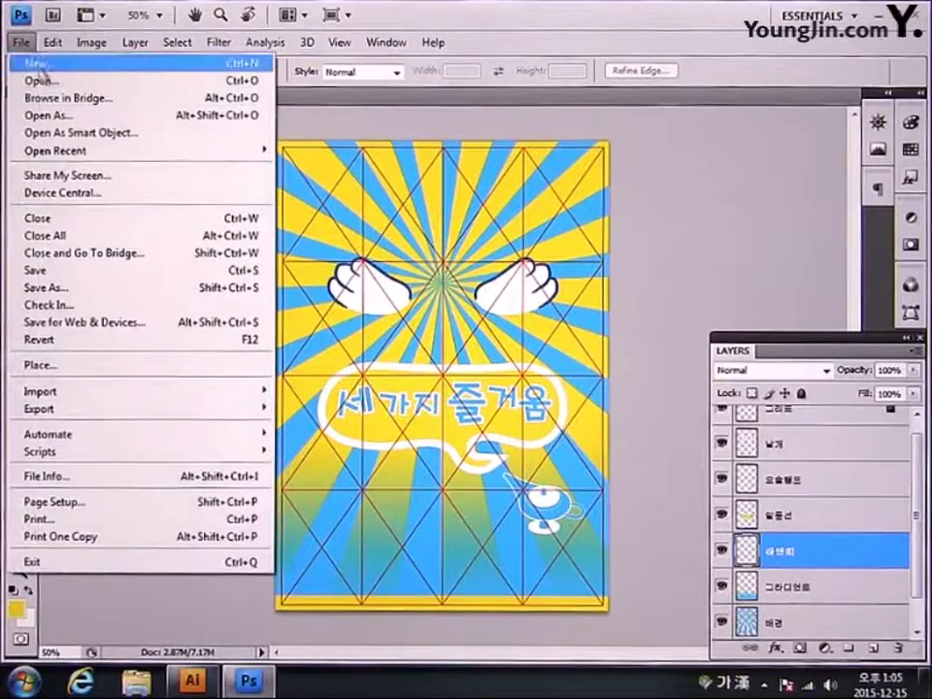
pyautogui.click(29, 60)
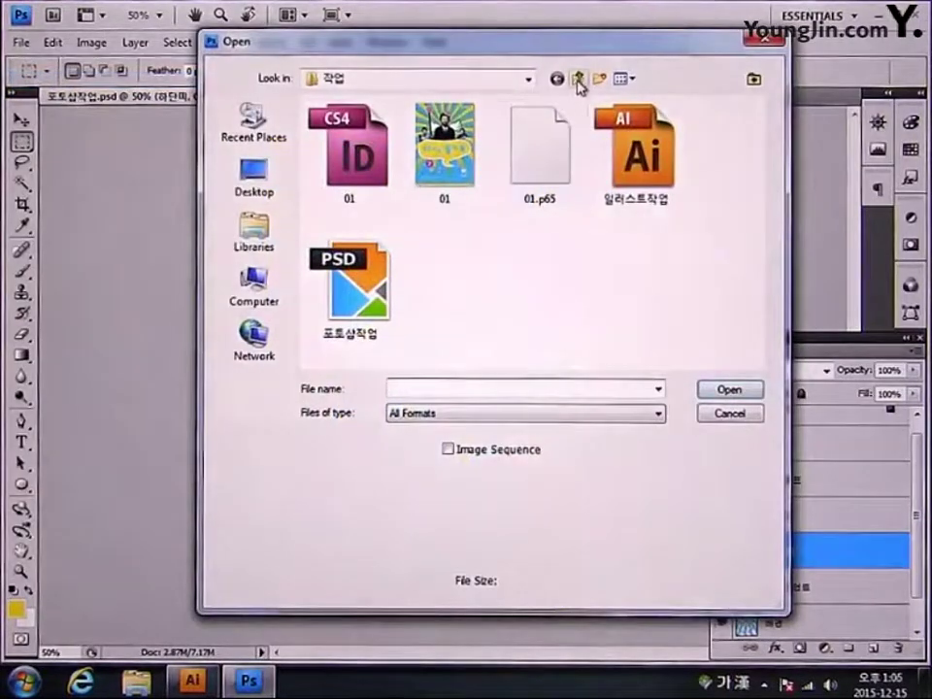
pyautogui.click(578, 77)
pyautogui.click(468, 180)
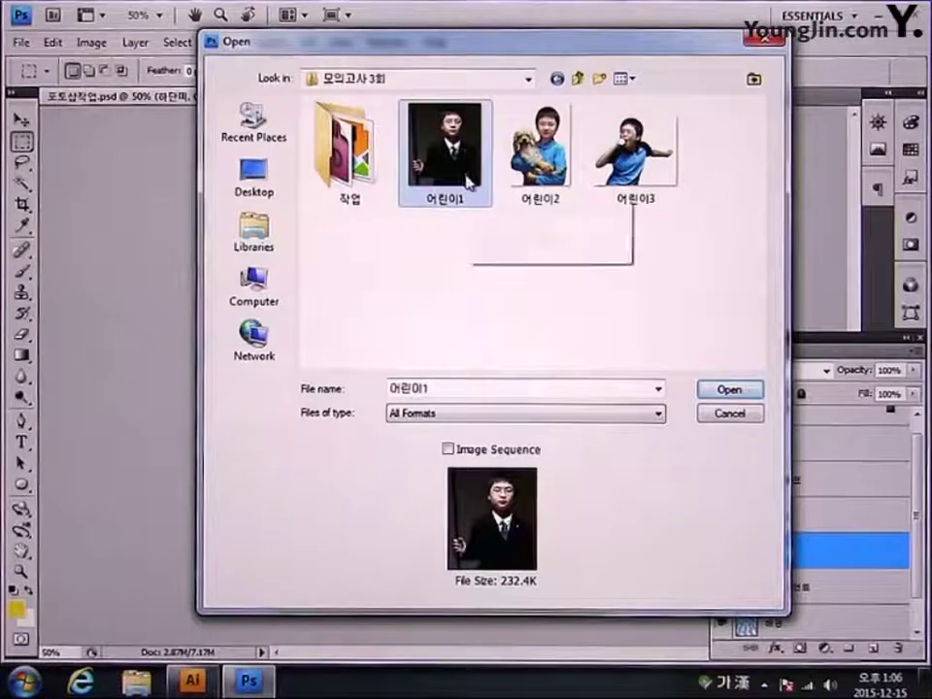
pyautogui.click(722, 390)
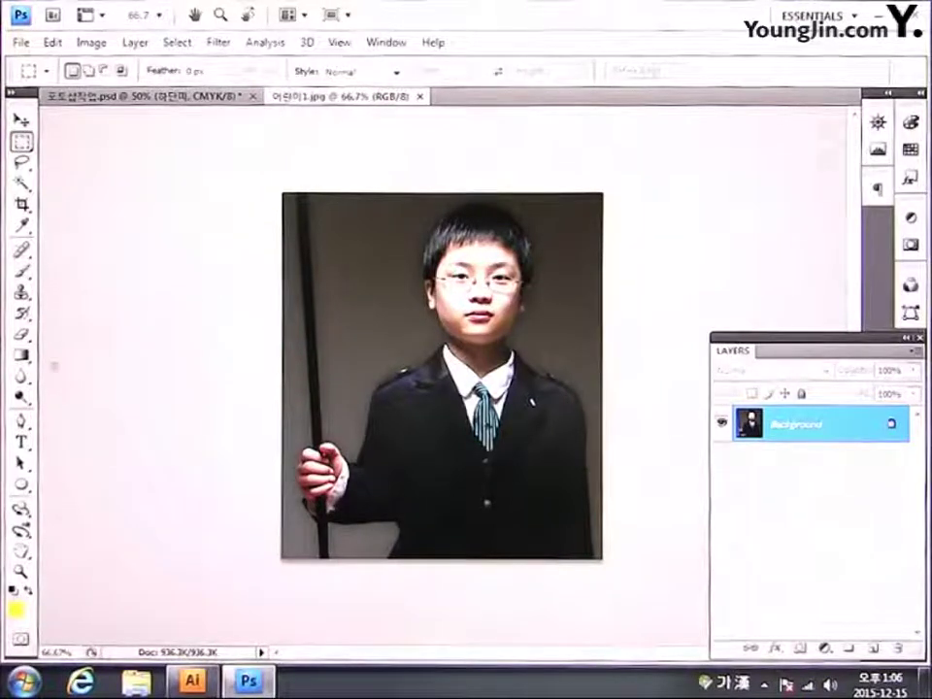
# Step: Trace a pen path from the top of the boy's head down his left side to the hand
pyautogui.click(21, 422)
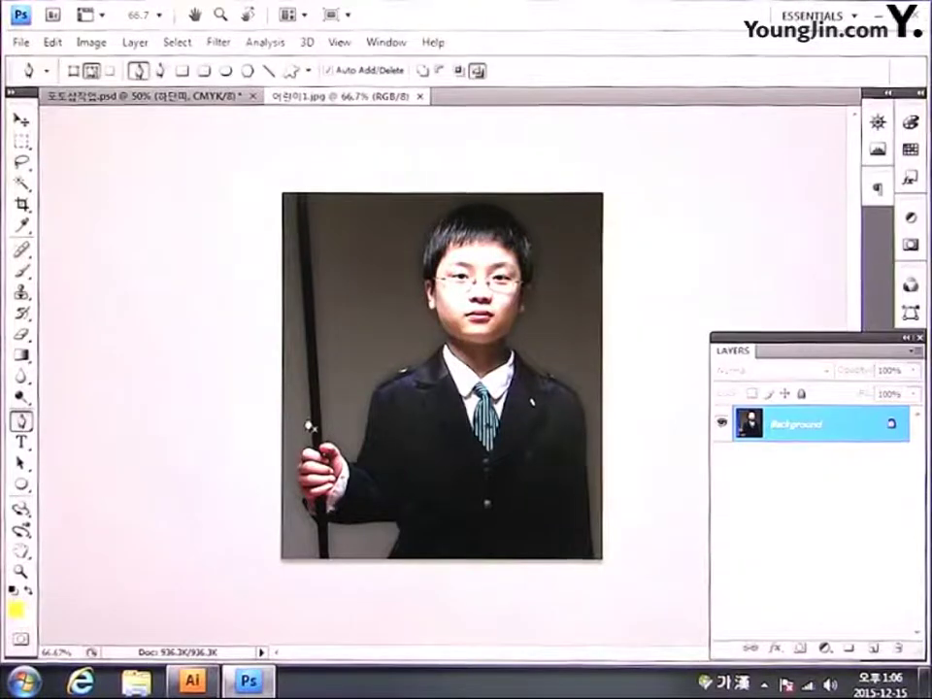
pyautogui.hotkey('ctrl', '+')
pyautogui.moveTo(495, 127); pyautogui.dragTo(479, 198)
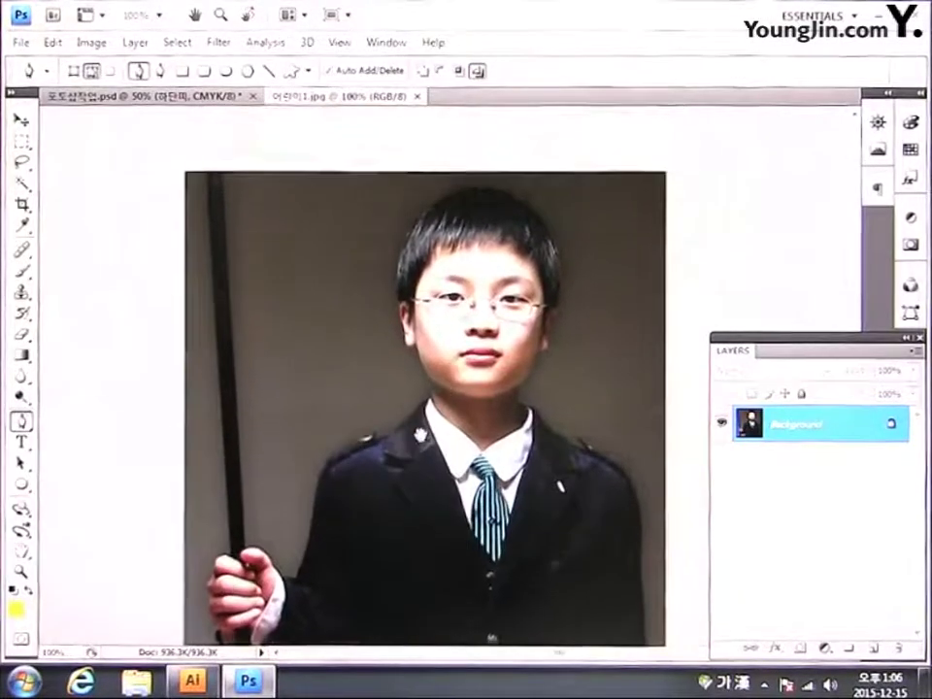
pyautogui.click(477, 189)
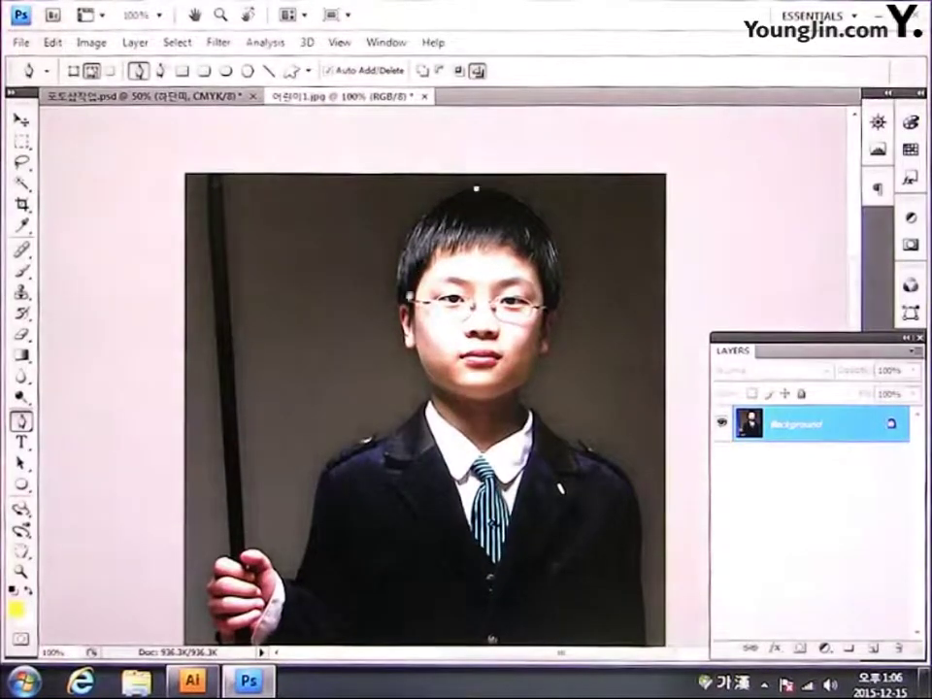
pyautogui.moveTo(398, 306); pyautogui.dragTo(416, 404)
pyautogui.keyDown('alt'); pyautogui.click(399, 307); pyautogui.keyUp('alt')
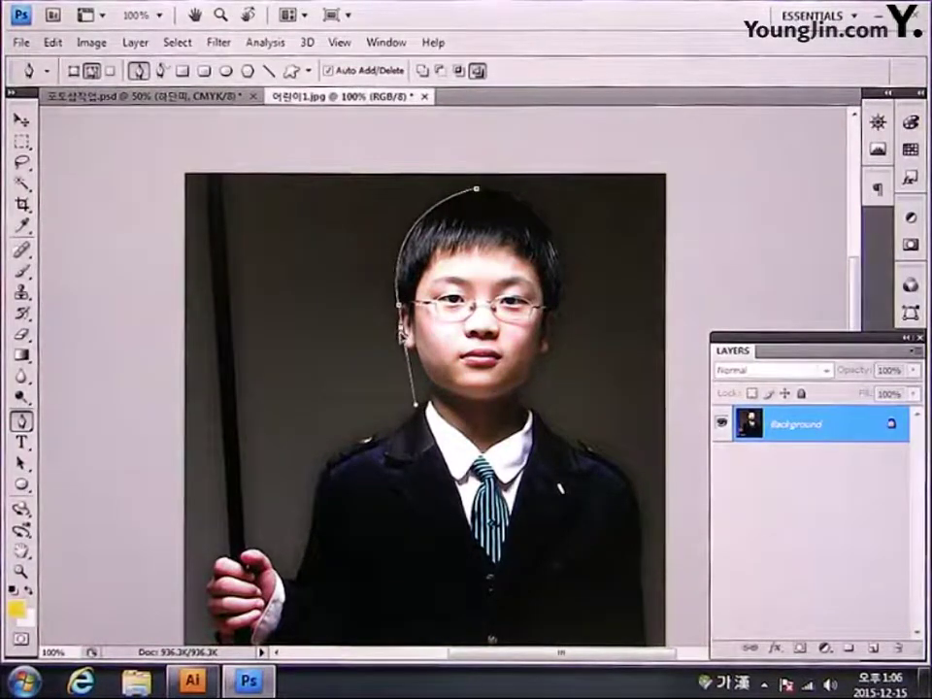
pyautogui.click(402, 348)
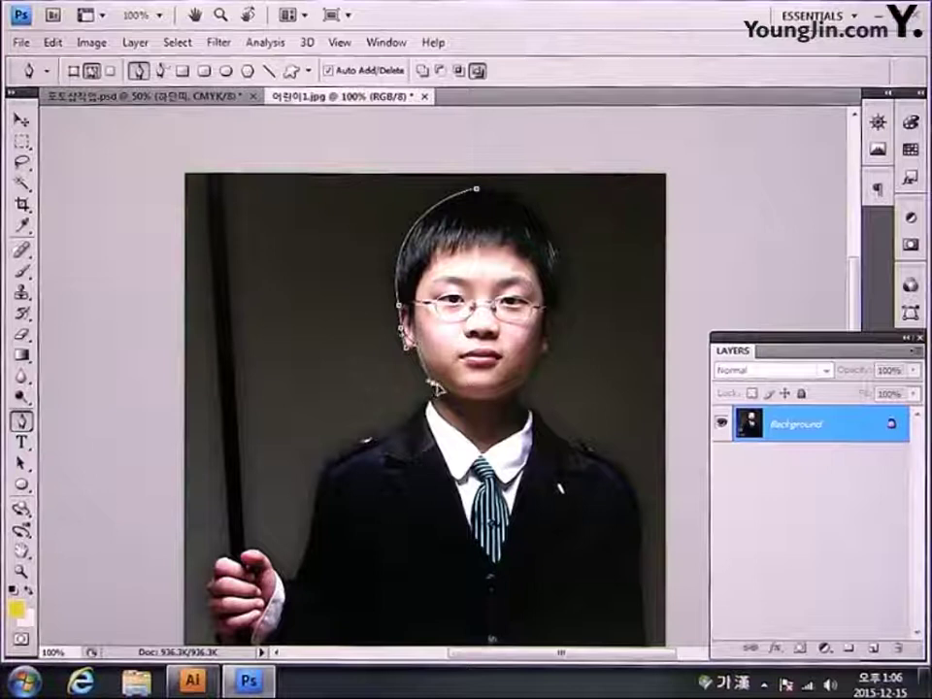
pyautogui.click(437, 387)
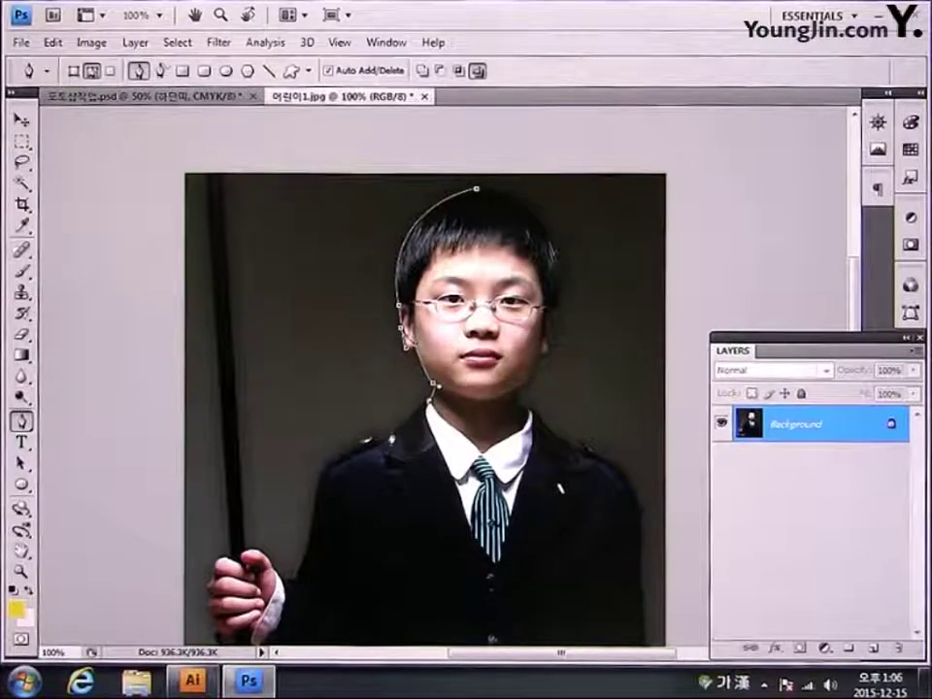
pyautogui.click(390, 442)
pyautogui.click(366, 448)
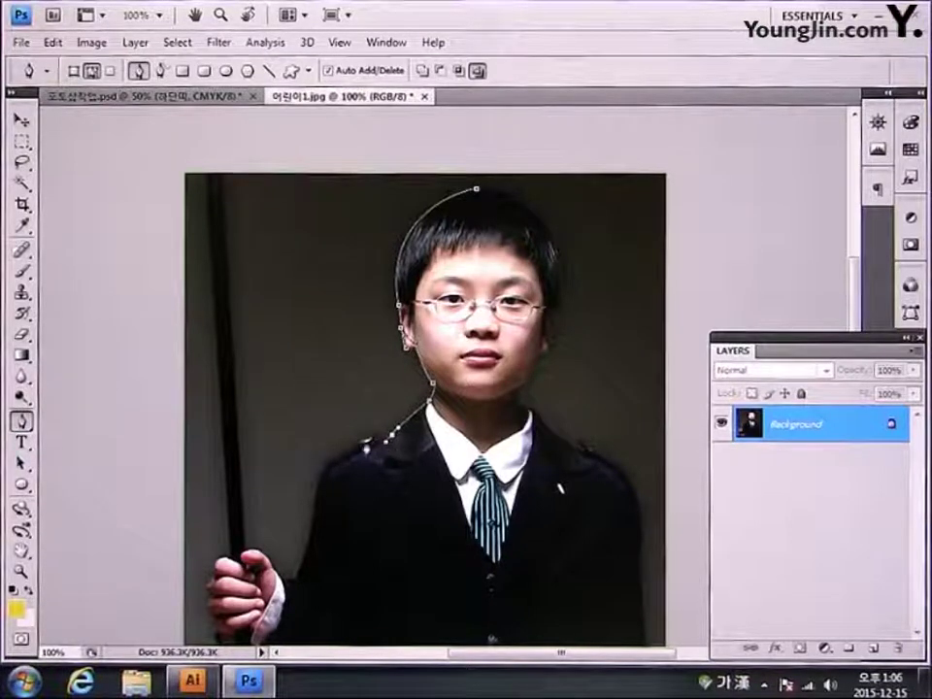
pyautogui.click(326, 478)
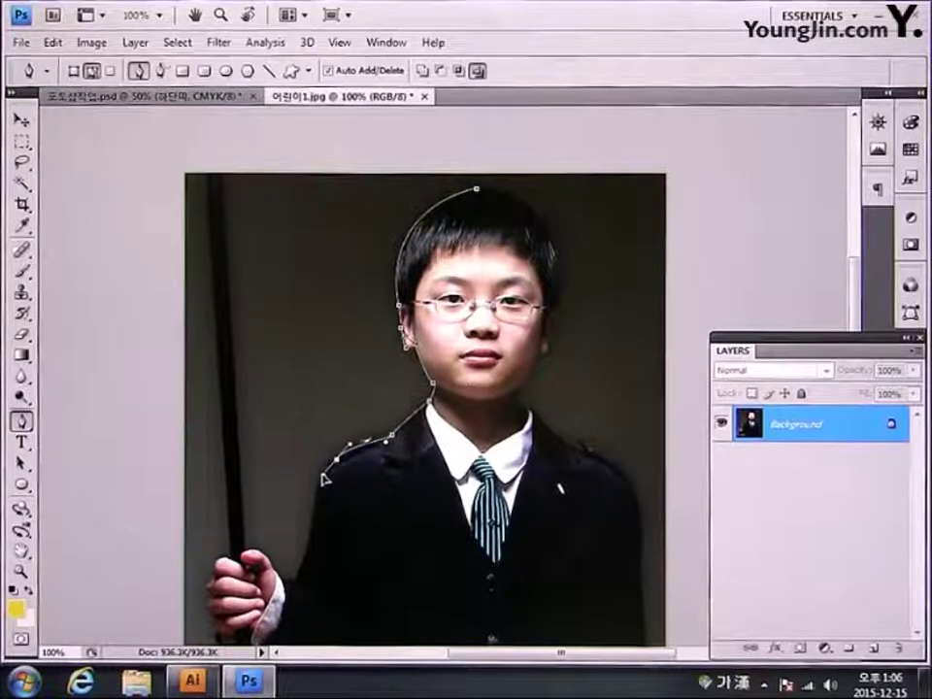
pyautogui.click(311, 521)
pyautogui.click(309, 539)
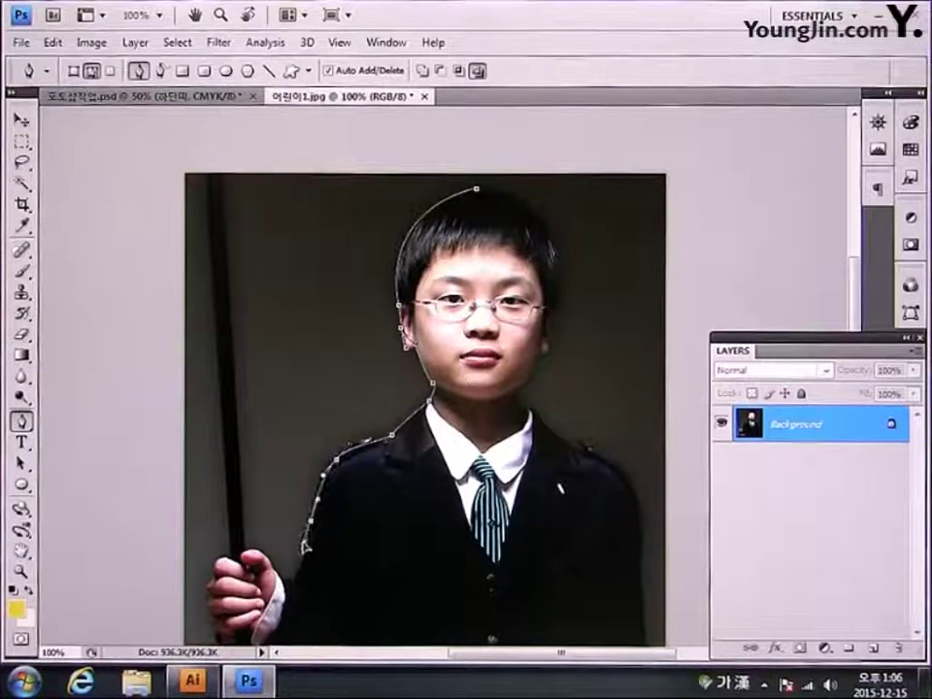
pyautogui.click(295, 579)
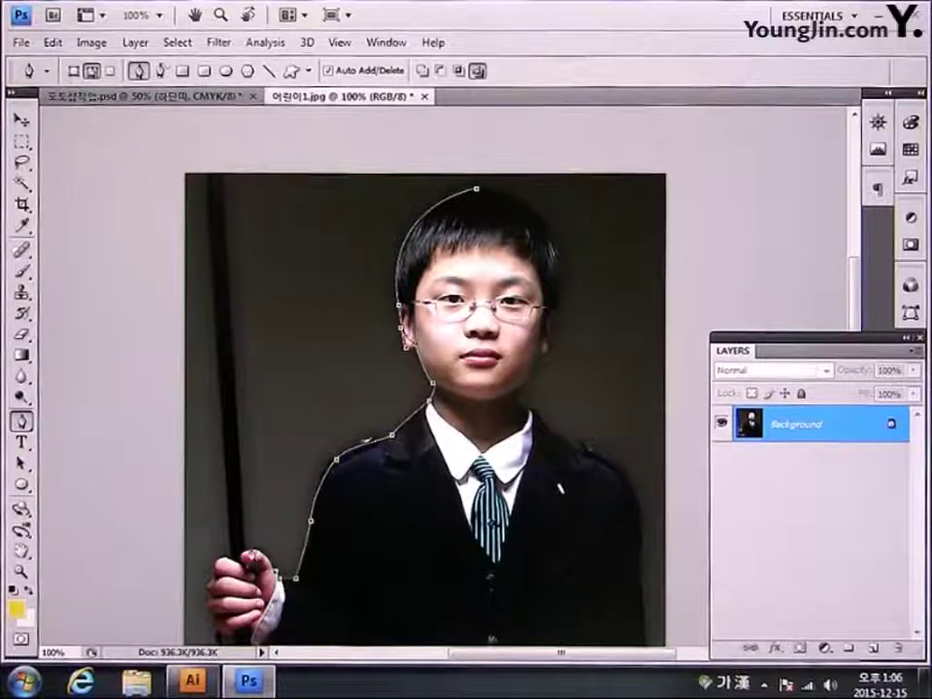
pyautogui.click(247, 551)
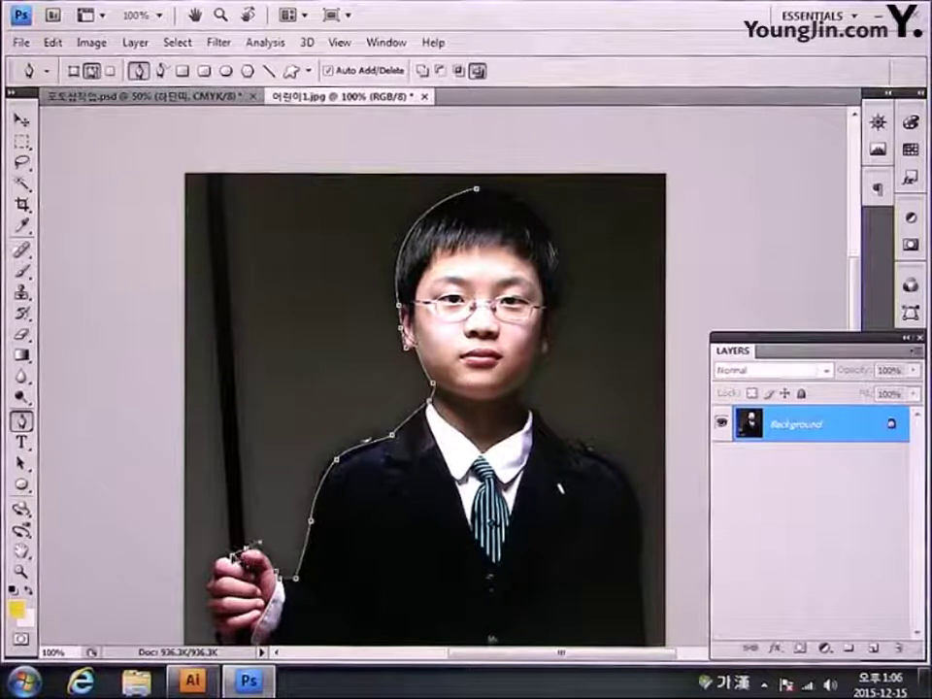
# Step: Continue the path around the stick and hand, then along the photo's bottom edge
pyautogui.click(222, 156)
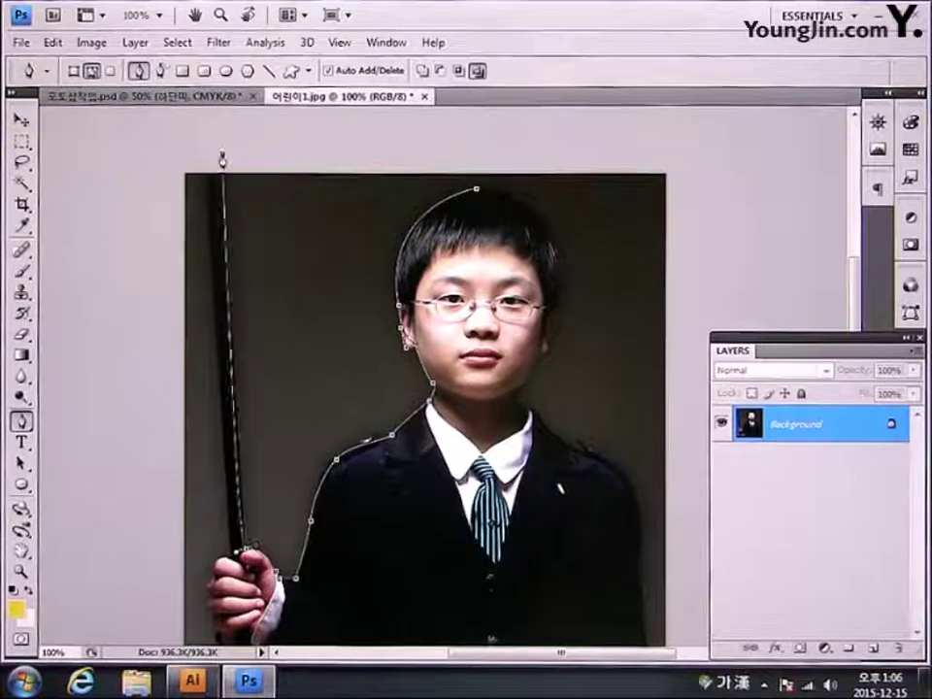
pyautogui.click(202, 152)
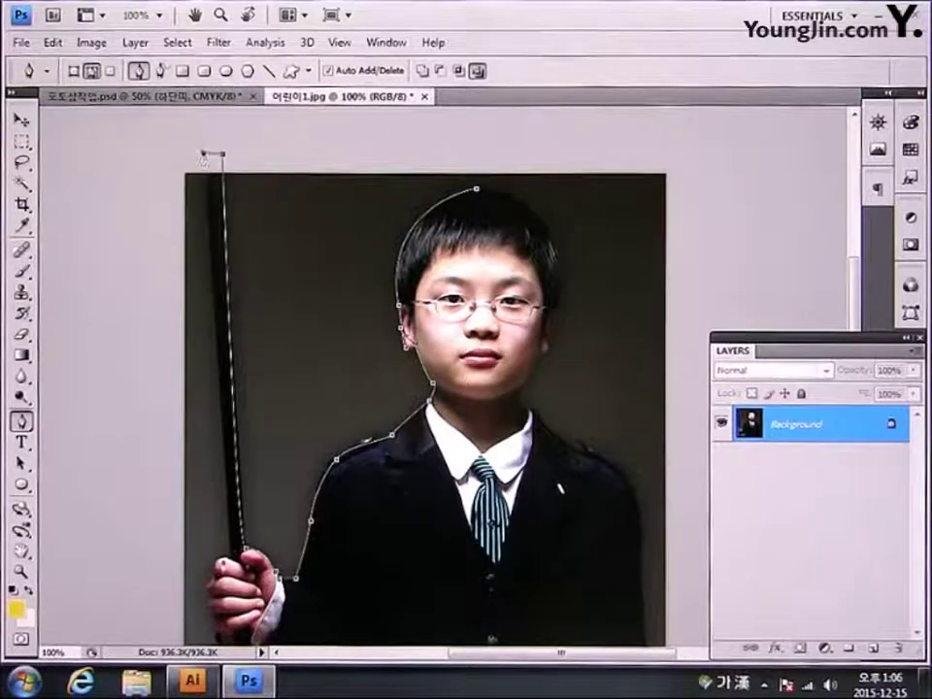
pyautogui.click(230, 560)
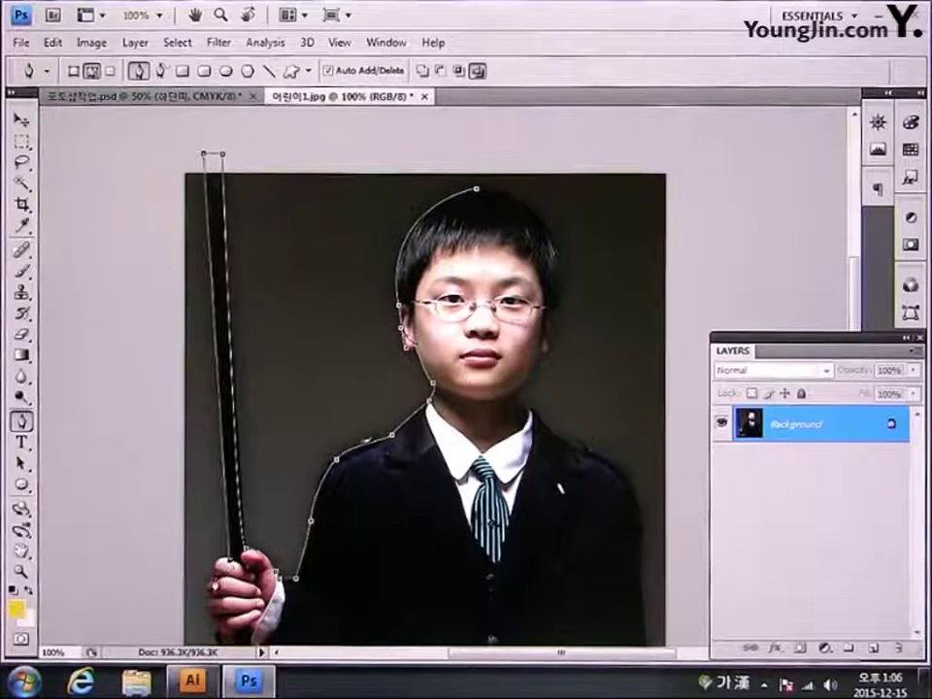
pyautogui.click(214, 588)
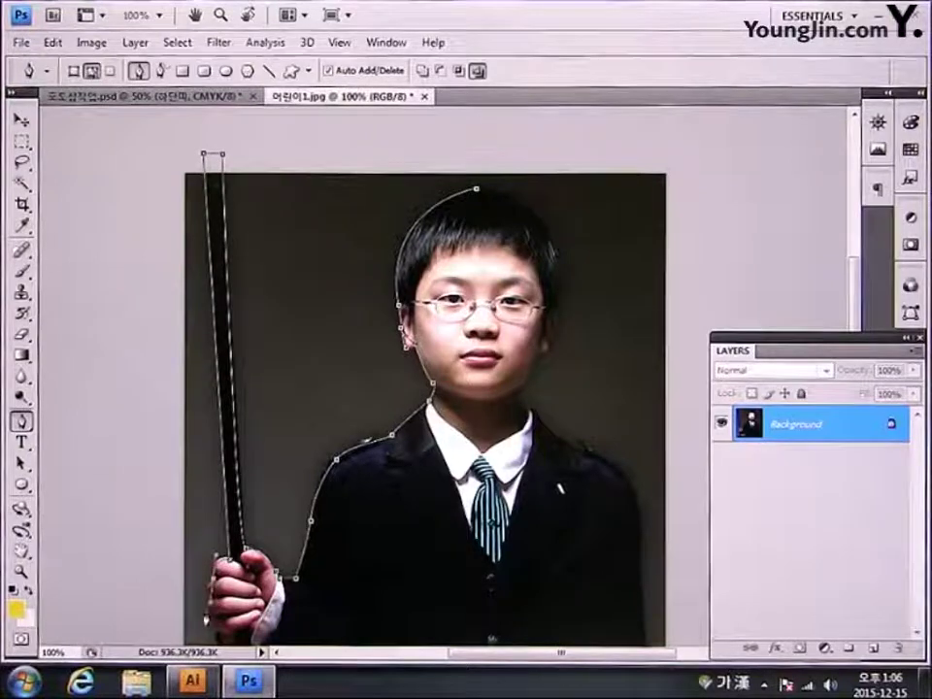
pyautogui.moveTo(214, 626); pyautogui.dragTo(272, 459)
pyautogui.click(256, 421)
pyautogui.click(274, 519)
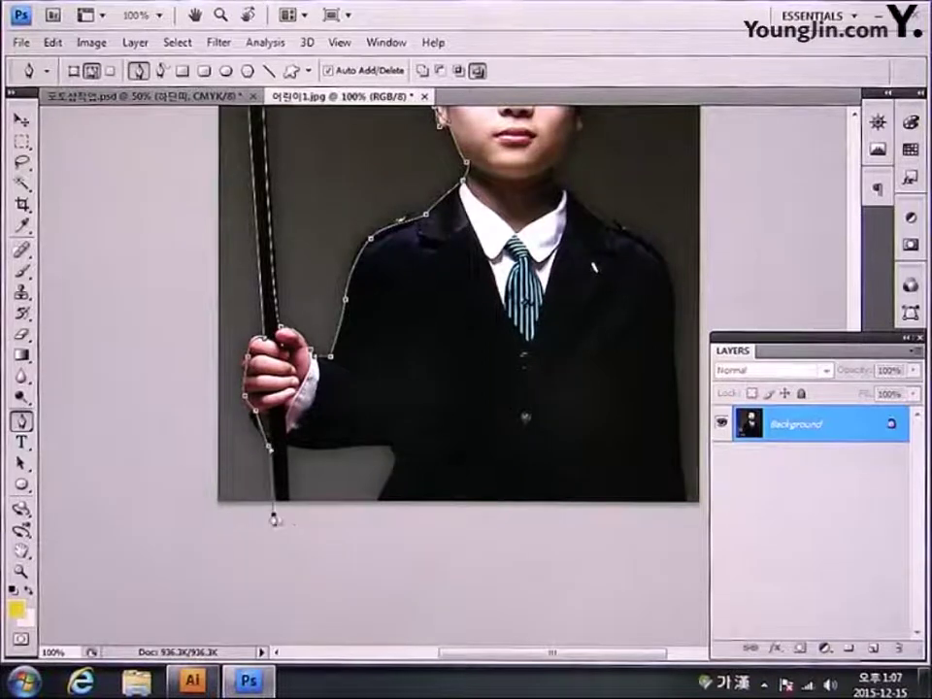
pyautogui.click(287, 447)
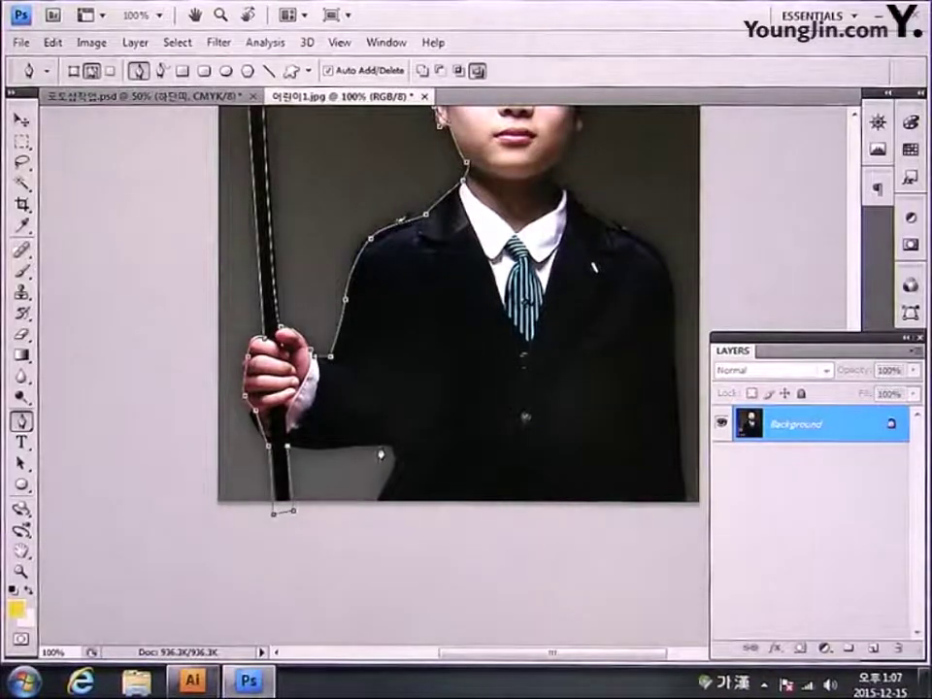
pyautogui.moveTo(379, 449); pyautogui.dragTo(399, 442)
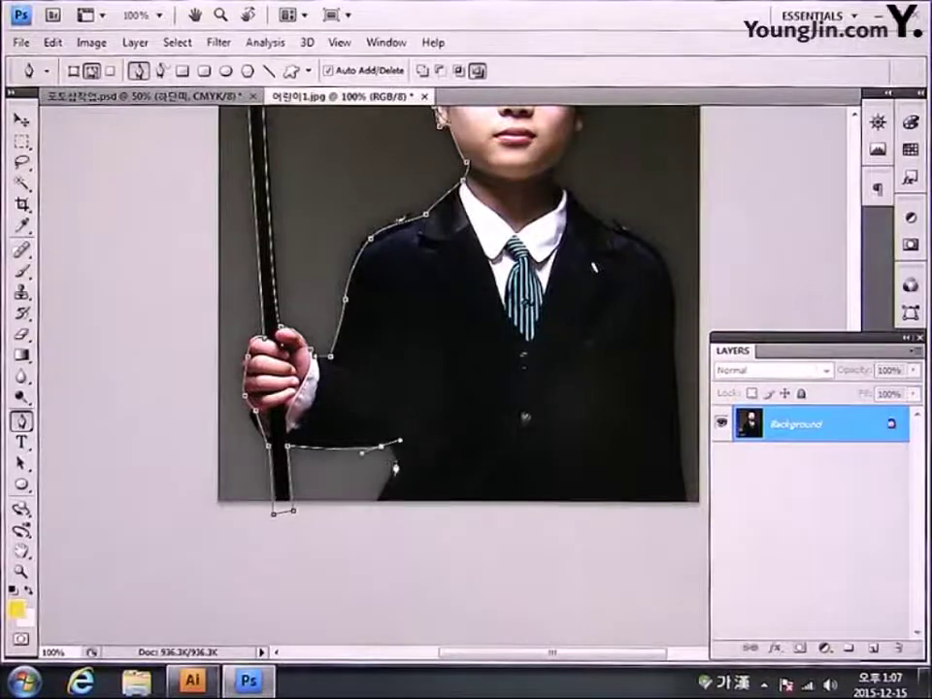
pyautogui.click(373, 510)
pyautogui.click(685, 506)
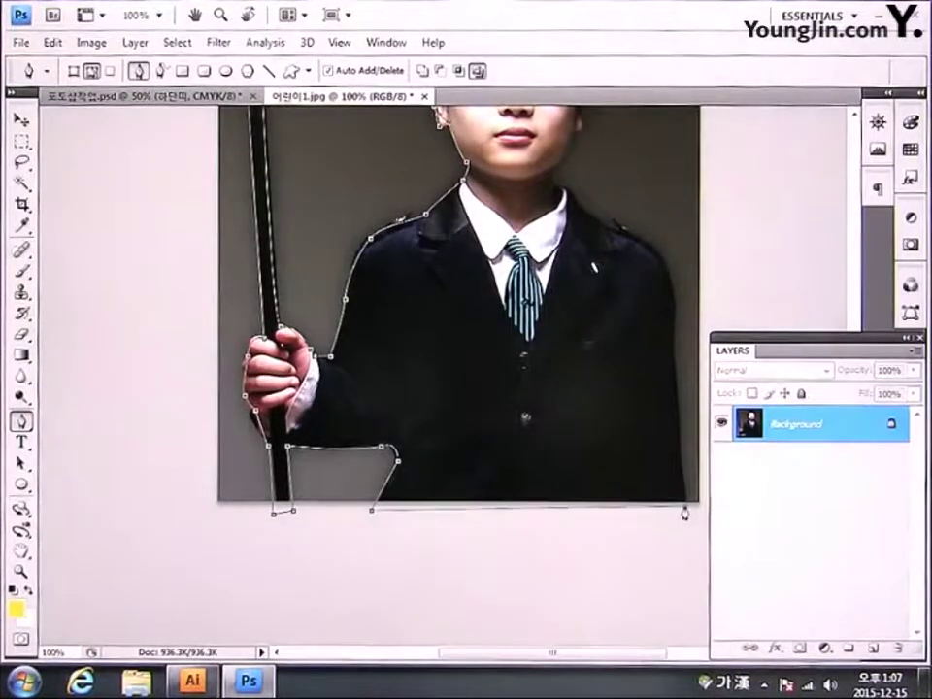
# Step: Trace up the suit's right side and over the head to close the path, loading it as a selection
pyautogui.scroll(2, 567, 521)
pyautogui.hscroll(2, 566, 520)
pyautogui.click(566, 428)
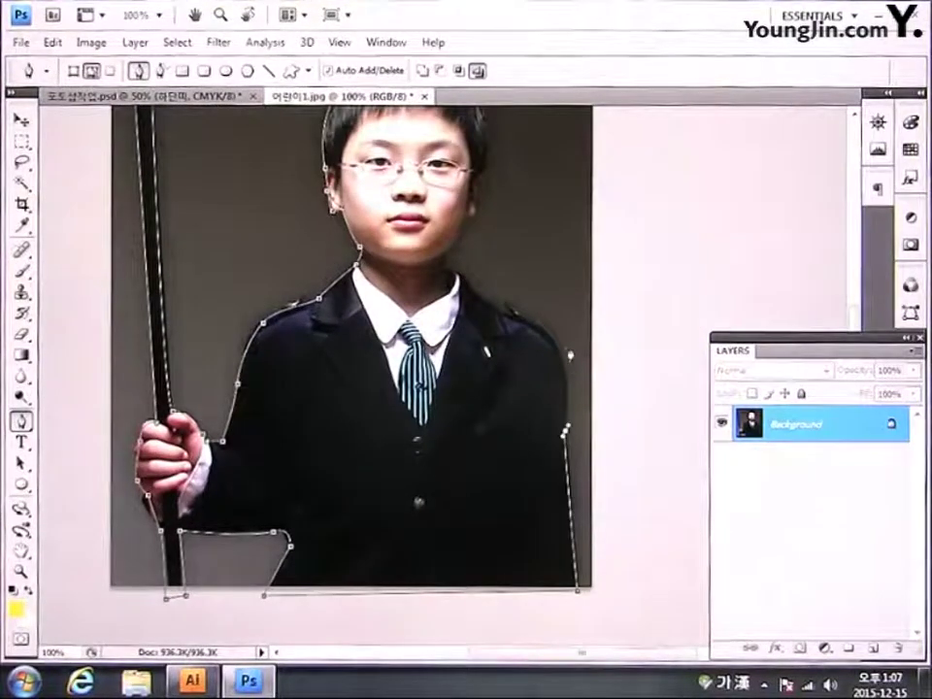
pyautogui.moveTo(530, 324); pyautogui.dragTo(508, 313)
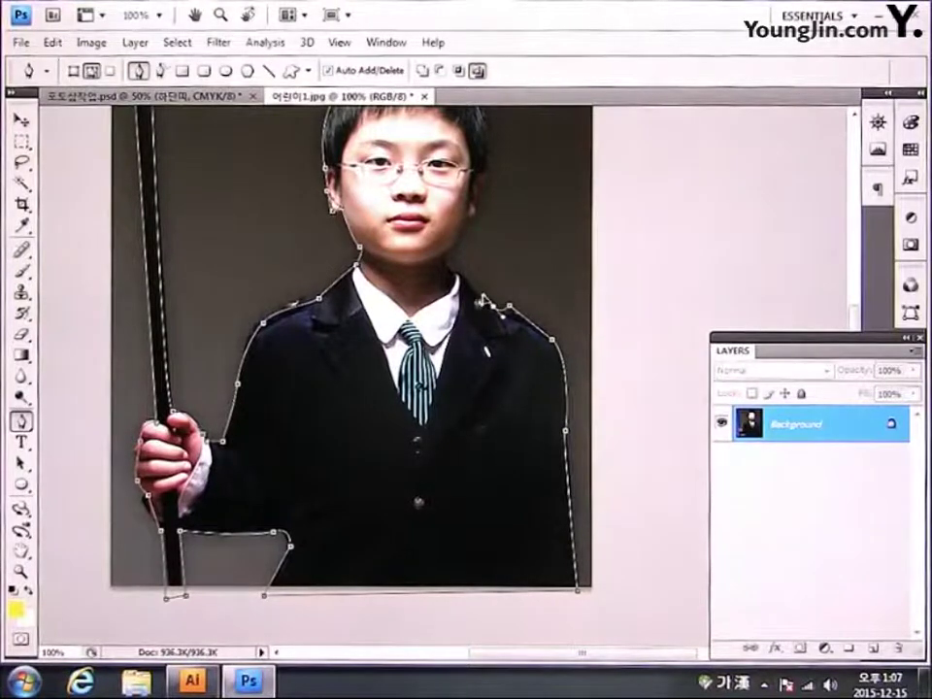
pyautogui.click(456, 272)
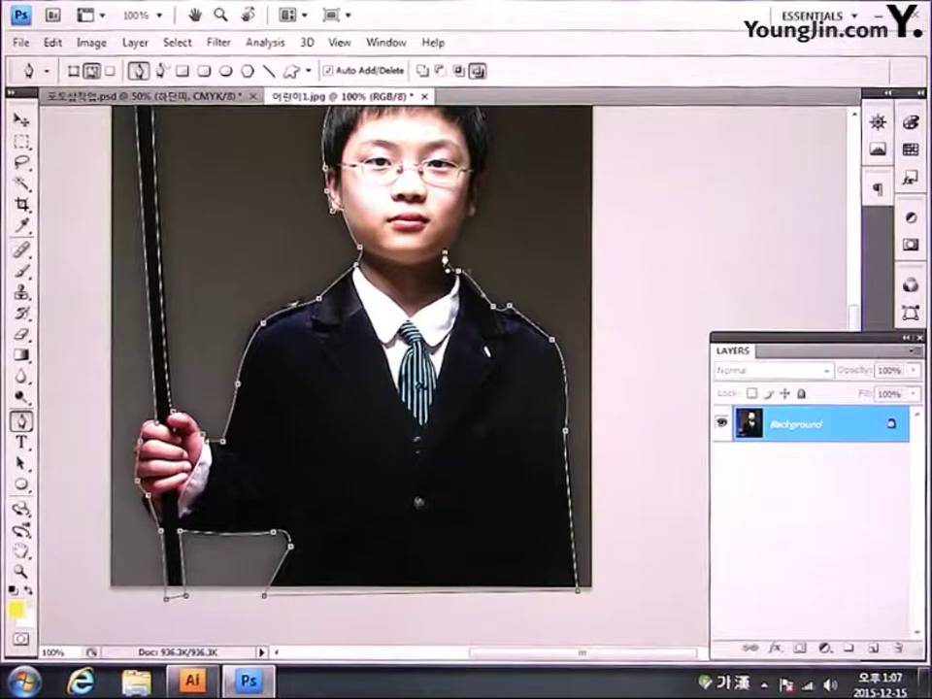
pyautogui.moveTo(348, 182); pyautogui.dragTo(294, 264)
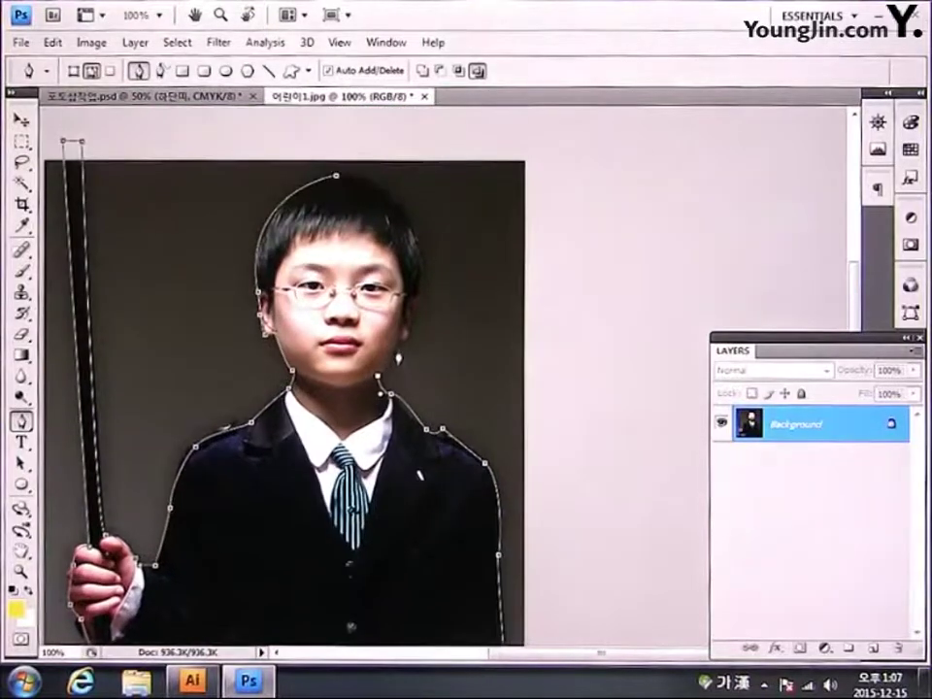
pyautogui.click(401, 337)
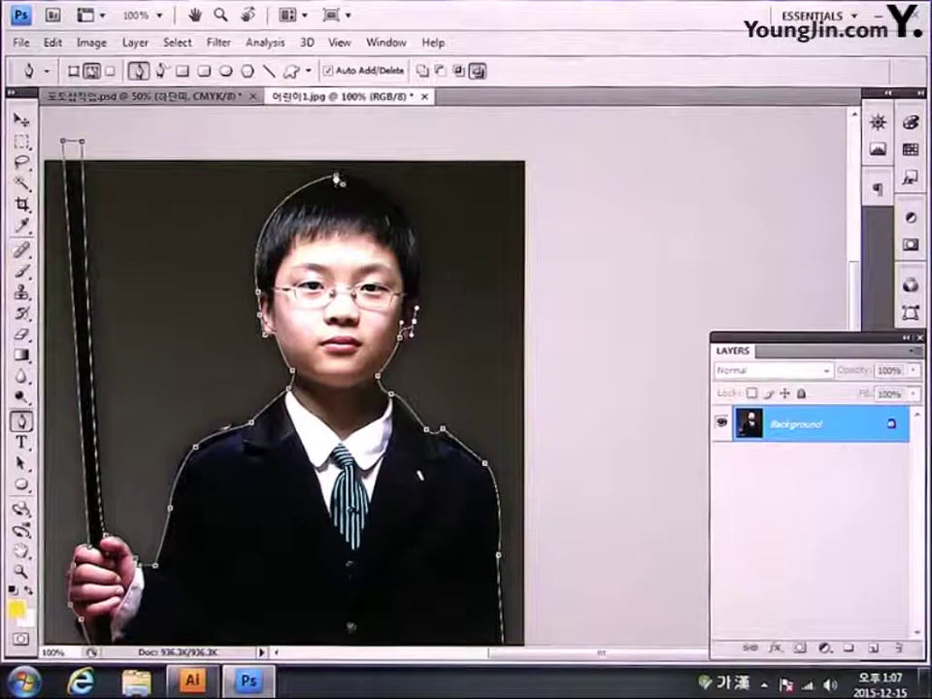
pyautogui.moveTo(336, 178); pyautogui.dragTo(313, 232)
pyautogui.hotkey('ctrl', 'Return')
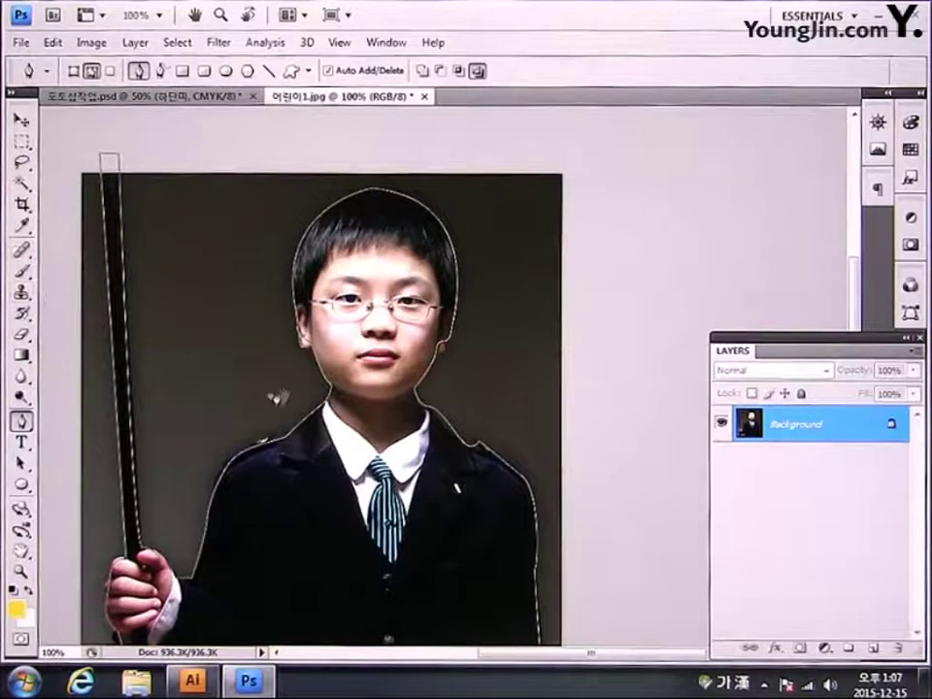
# Step: Undo the selection and reshape the path's curves around the ear
pyautogui.moveTo(277, 395); pyautogui.dragTo(250, 341)
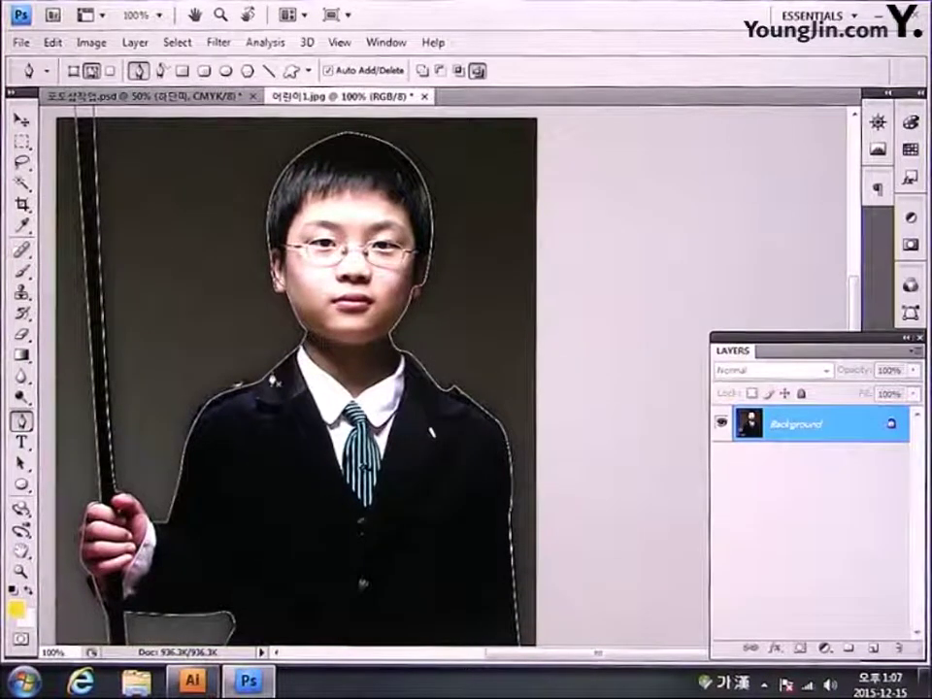
pyautogui.hotkey('ctrl', 'z')
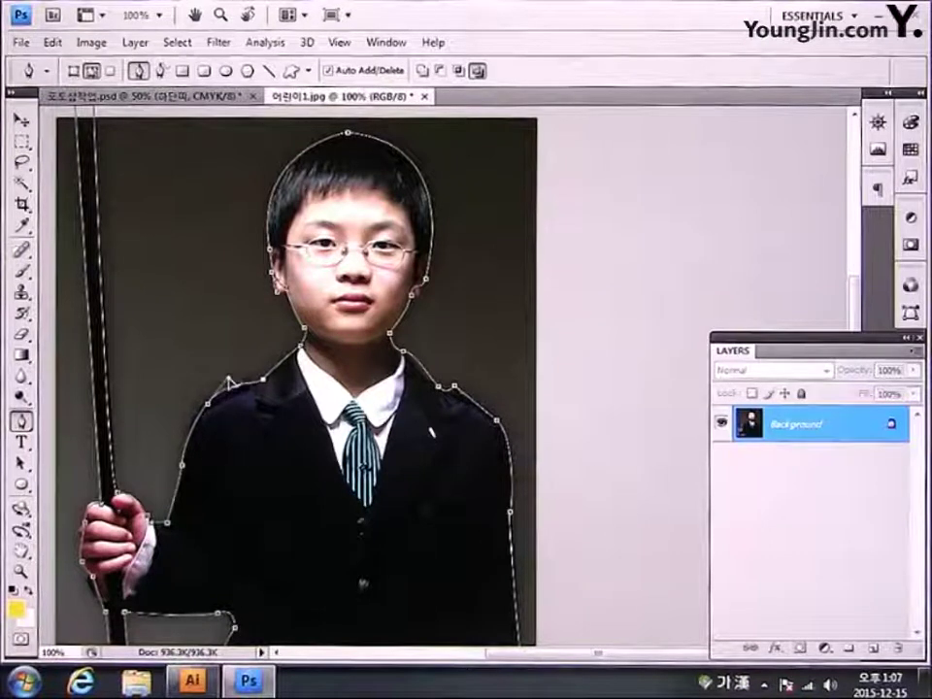
pyautogui.moveTo(278, 292); pyautogui.dragTo(252, 311)
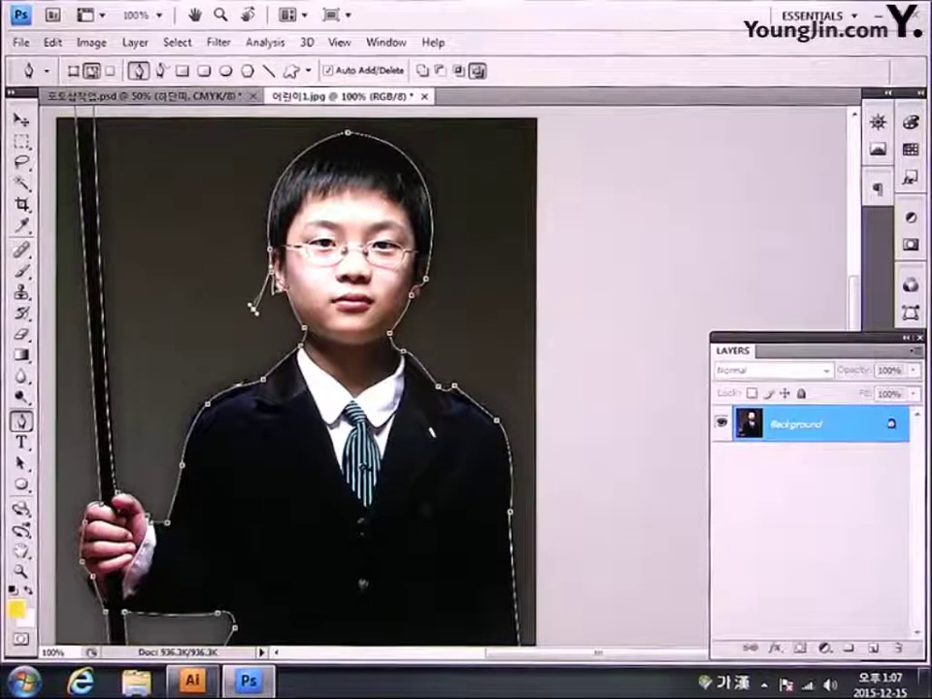
pyautogui.moveTo(252, 309); pyautogui.dragTo(268, 293)
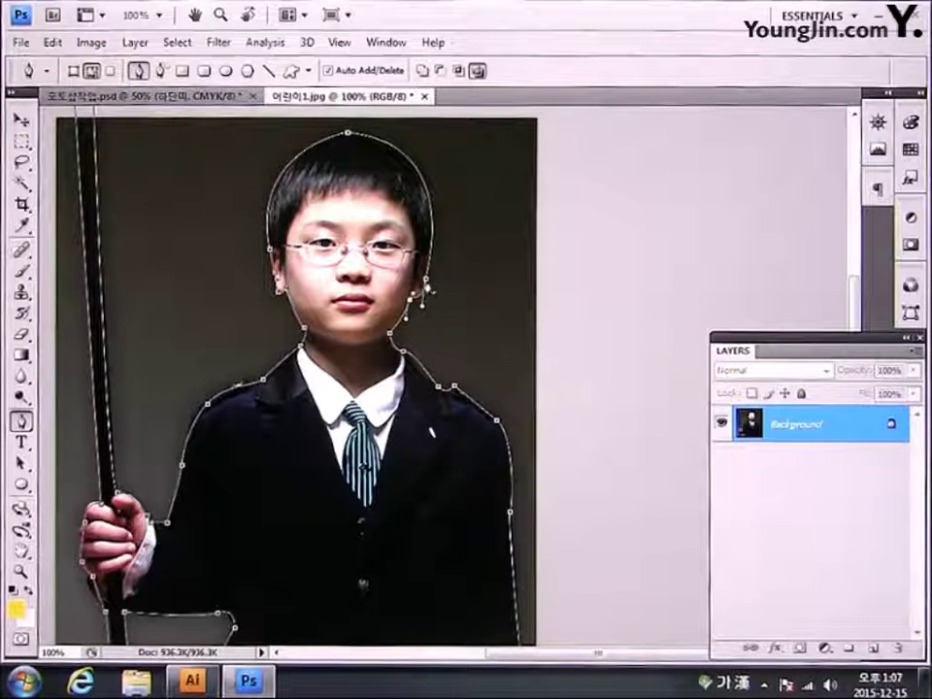
# Step: Refine the path's curves over the top and sides of the boy's head
pyautogui.keyDown('ctrl'); pyautogui.click(424, 285); pyautogui.keyUp('ctrl')
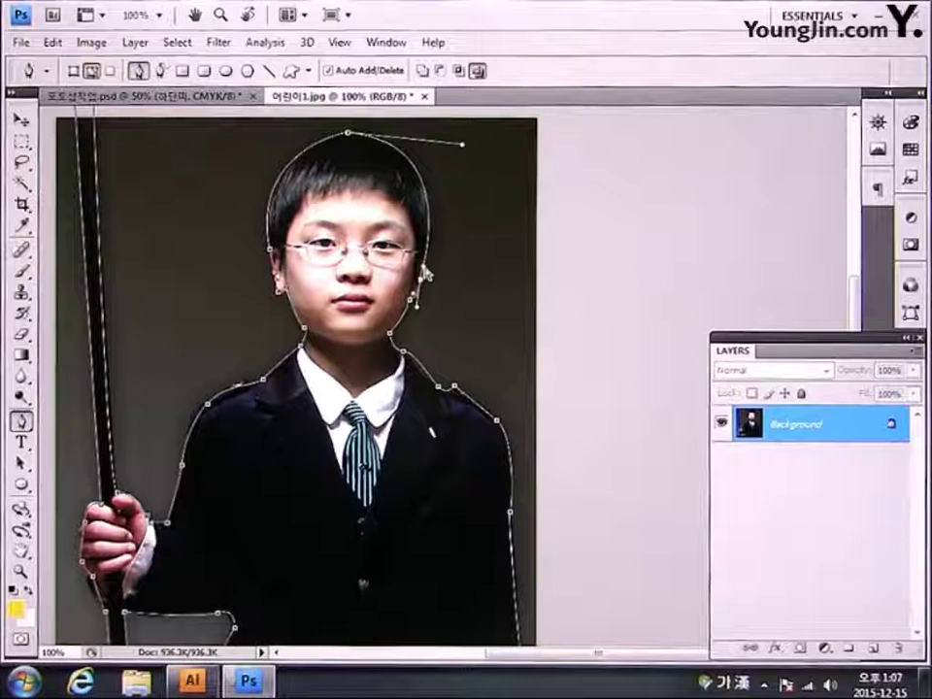
pyautogui.moveTo(424, 275); pyautogui.dragTo(434, 264)
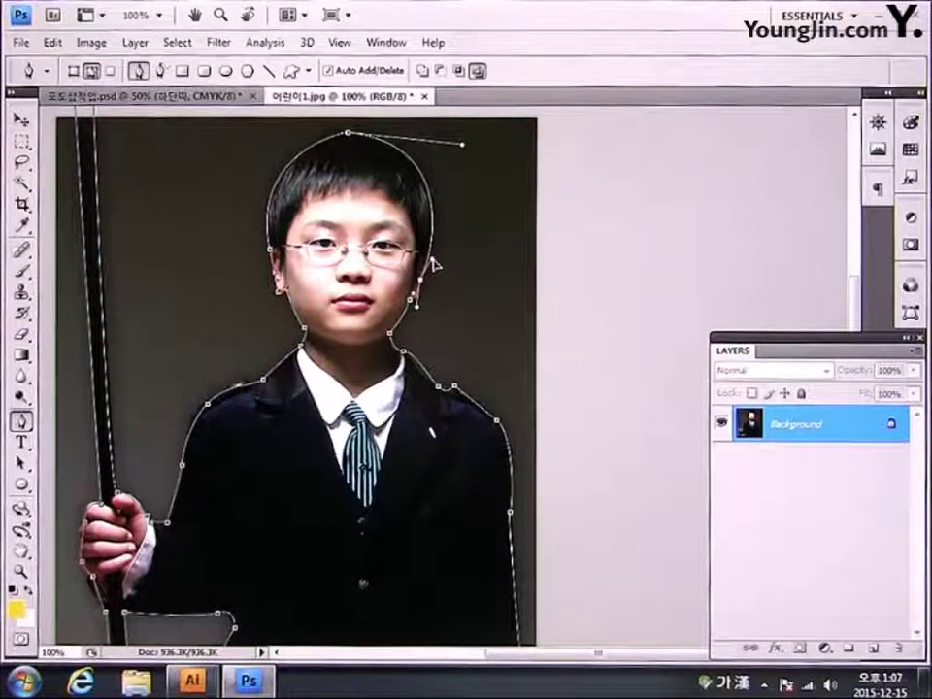
pyautogui.moveTo(462, 145)
pyautogui.mouseDown()
pyautogui.moveTo(481, 144)
pyautogui.moveTo(457, 145)
pyautogui.mouseUp()
pyautogui.click(268, 158)
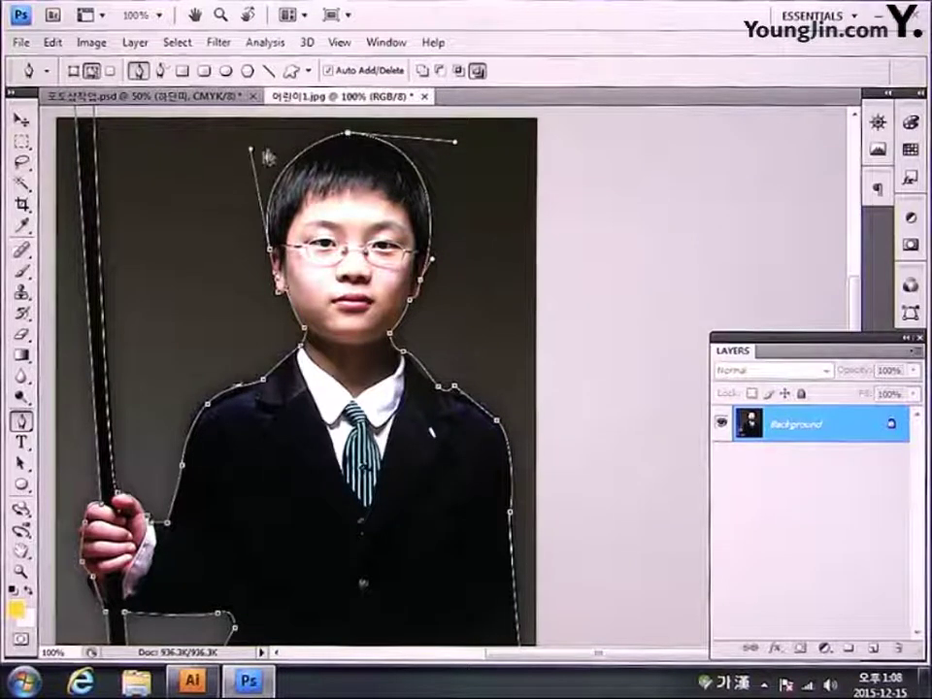
pyautogui.moveTo(250, 152); pyautogui.dragTo(257, 142)
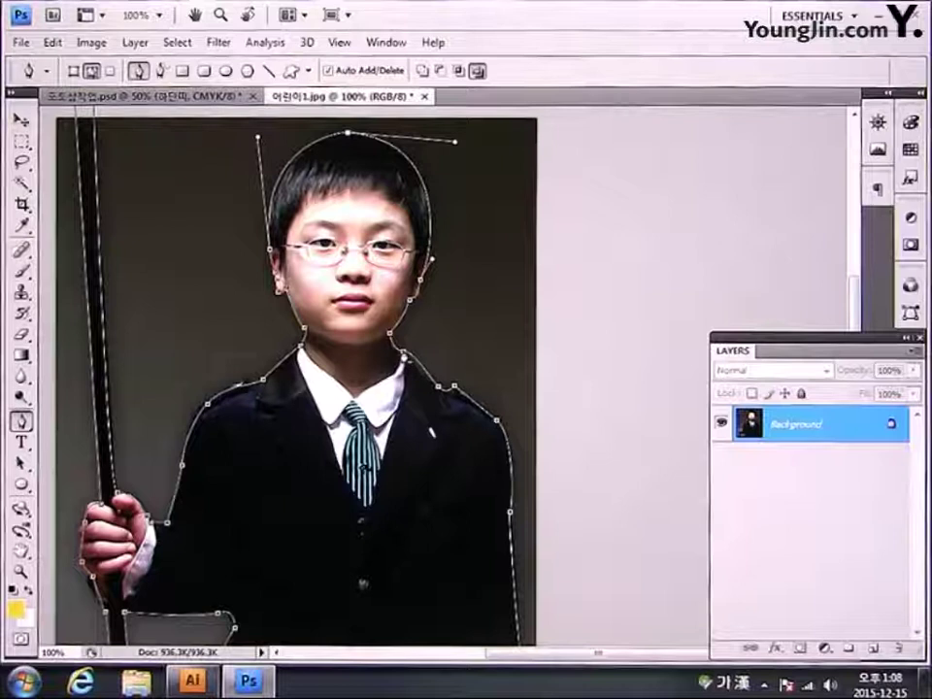
pyautogui.click(402, 353)
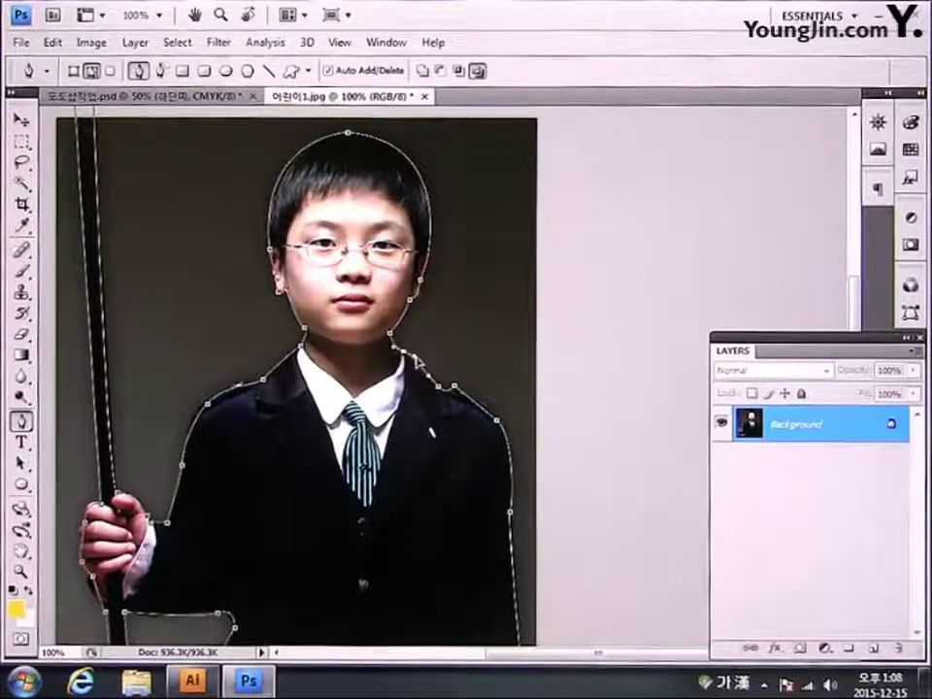
# Step: Add anchors along the right side, fit the path around the hand, and load it as a selection
pyautogui.click(403, 352)
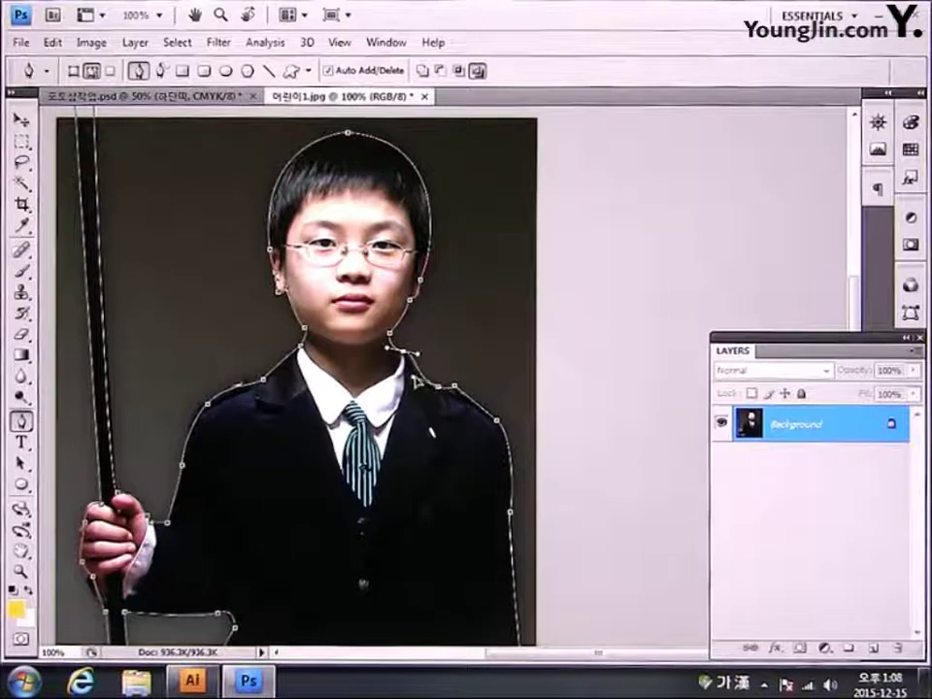
pyautogui.scroll(-5, 350, 386)
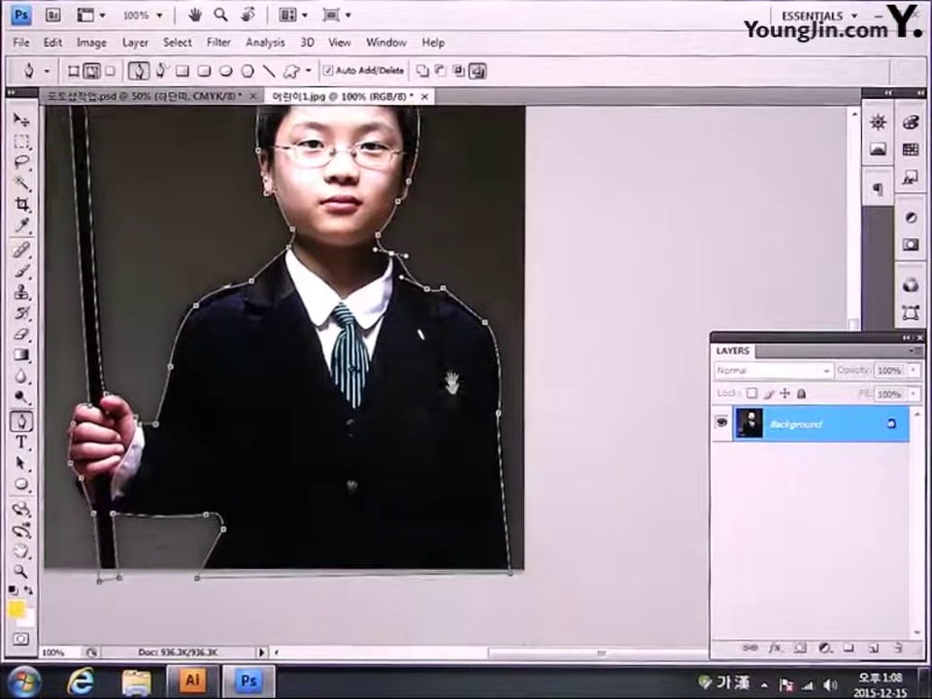
pyautogui.click(497, 336)
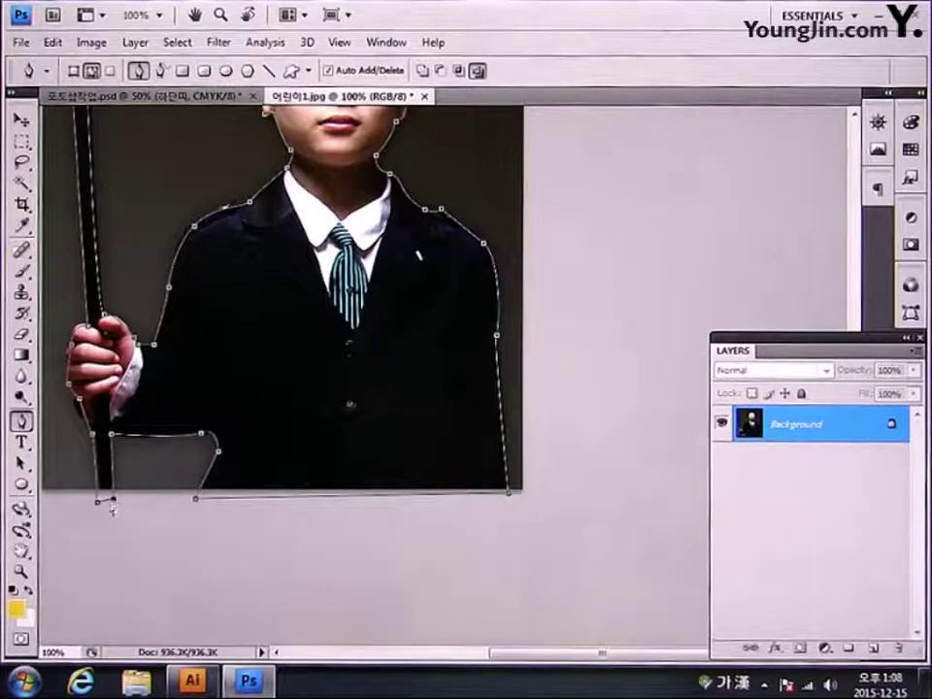
pyautogui.click(100, 498)
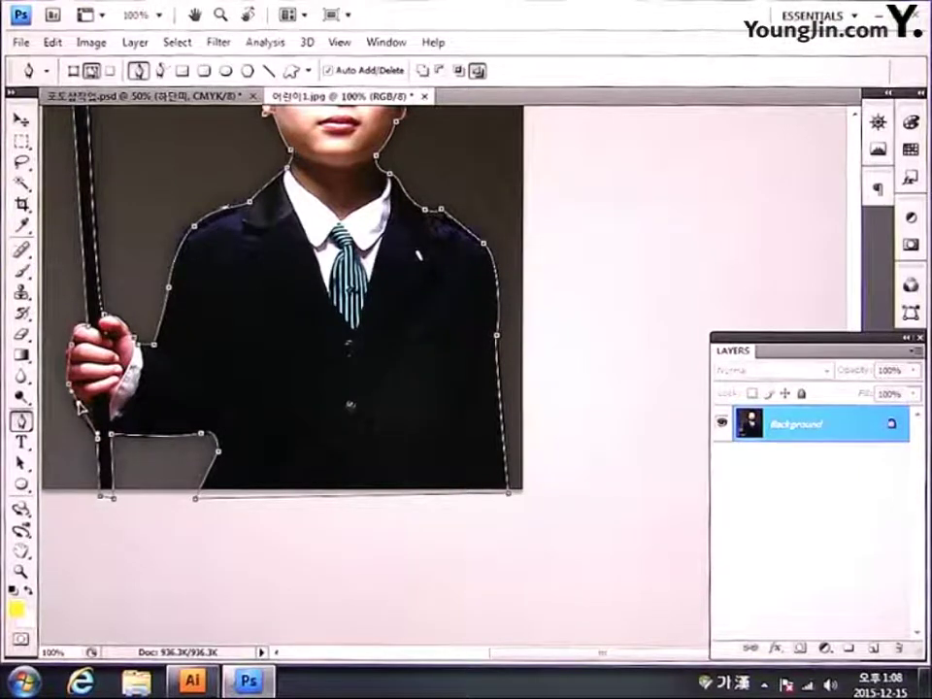
pyautogui.moveTo(81, 407); pyautogui.dragTo(87, 328)
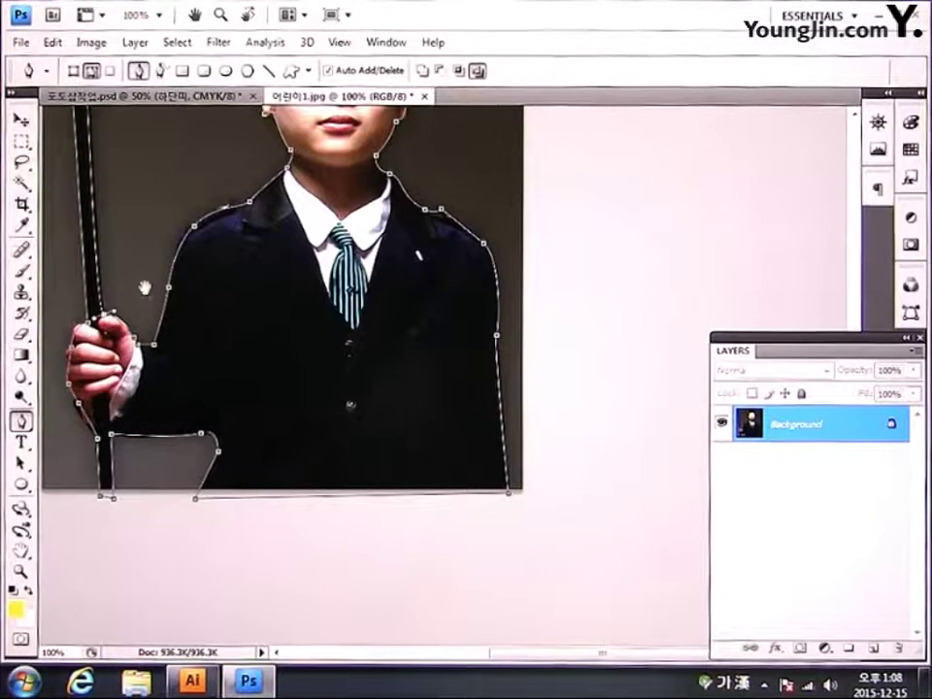
pyautogui.moveTo(143, 281); pyautogui.dragTo(207, 436)
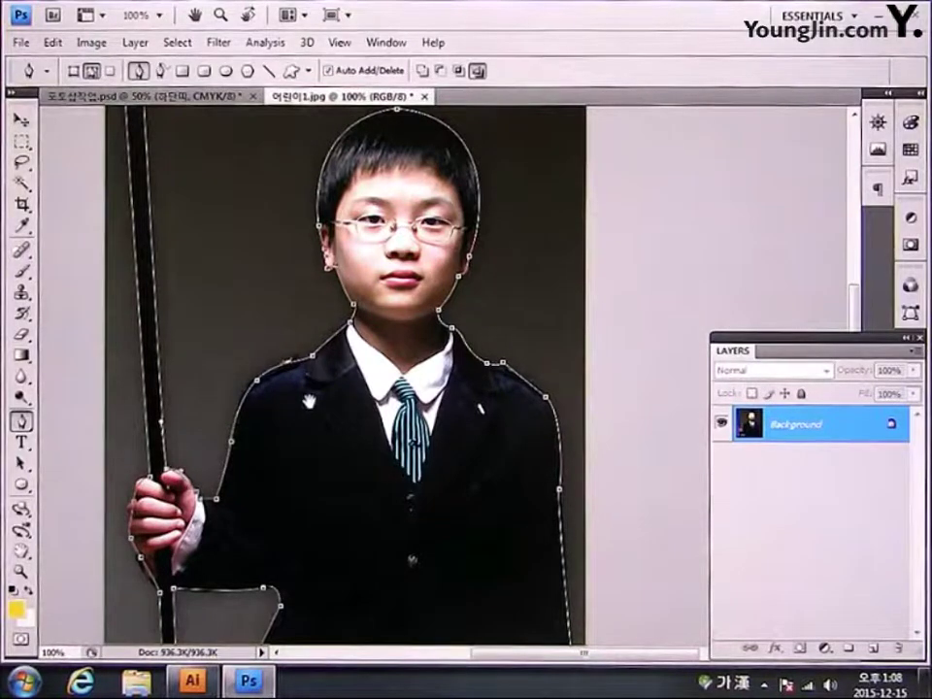
pyautogui.moveTo(308, 401); pyautogui.dragTo(336, 400)
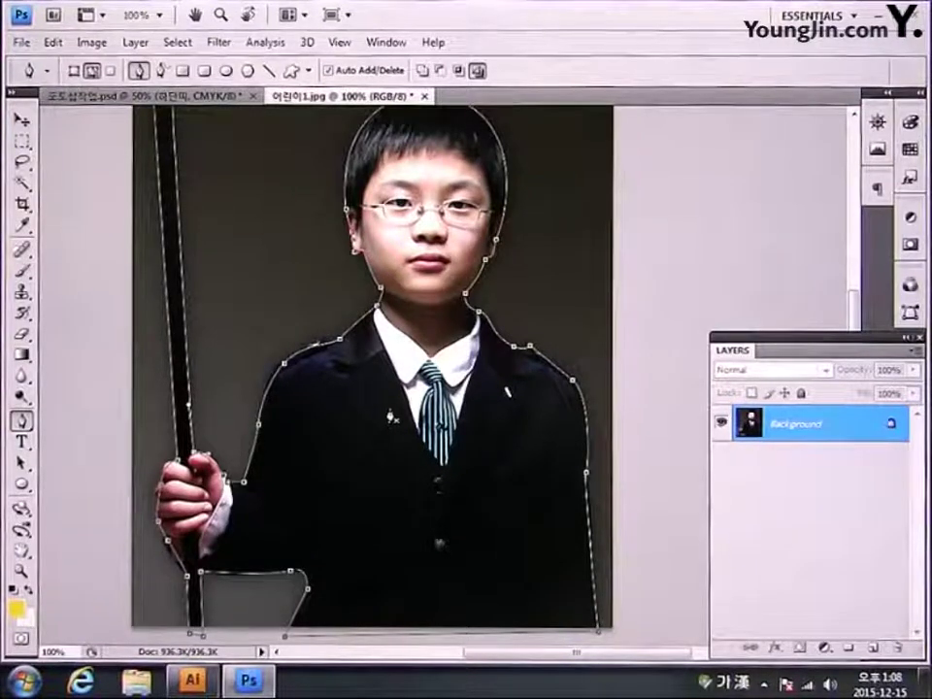
pyautogui.hotkey('ctrl', 'Return')
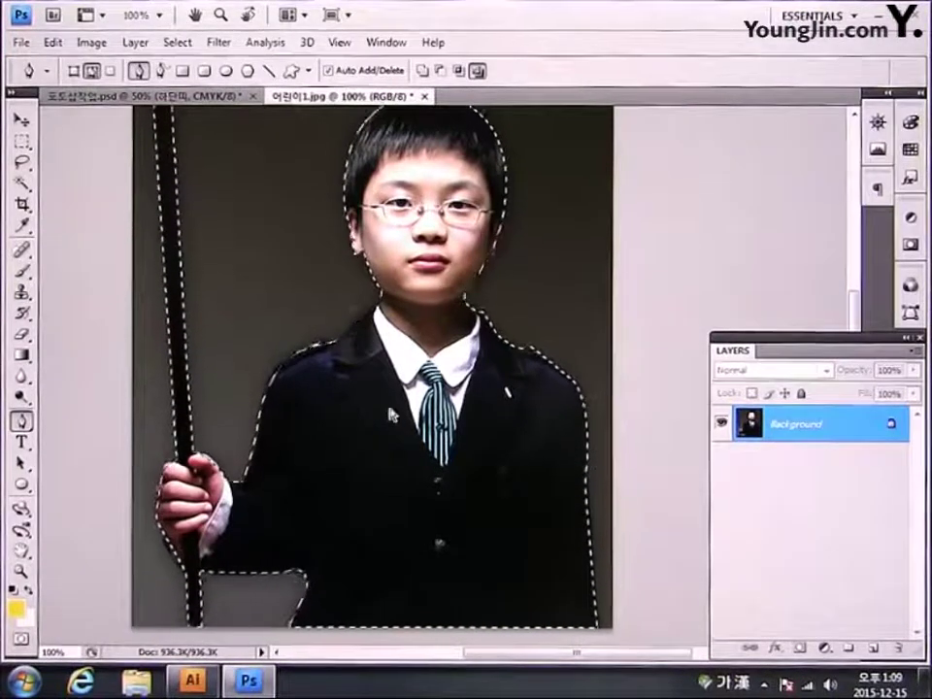
# Step: Paste the cut-out boy into the 포토샵작업.psd poster as a new Layer 1
pyautogui.click(191, 679)
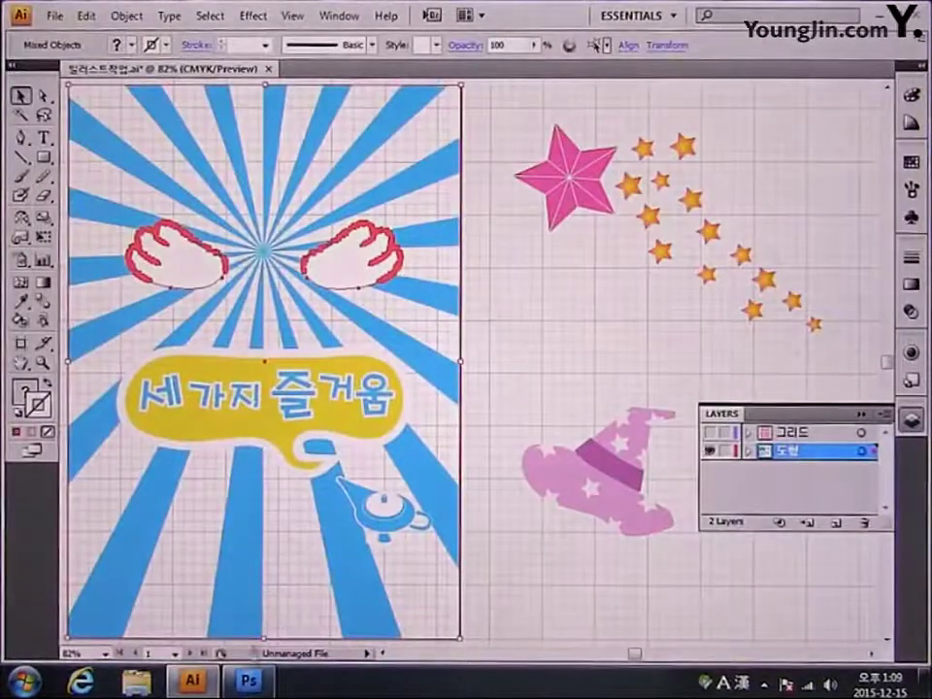
pyautogui.click(249, 680)
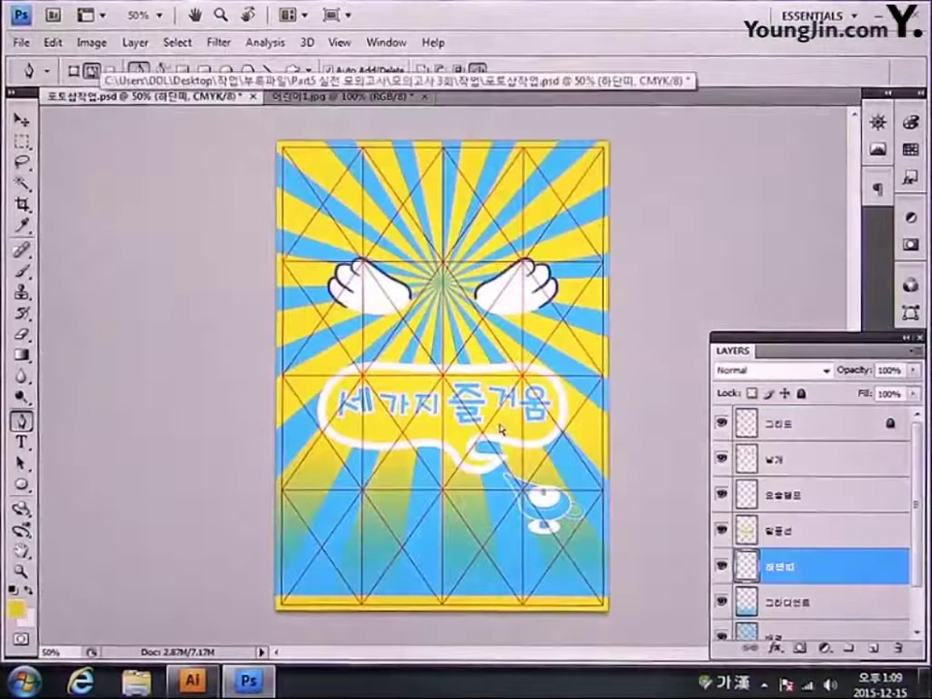
pyautogui.hotkey('ctrl', 'v')
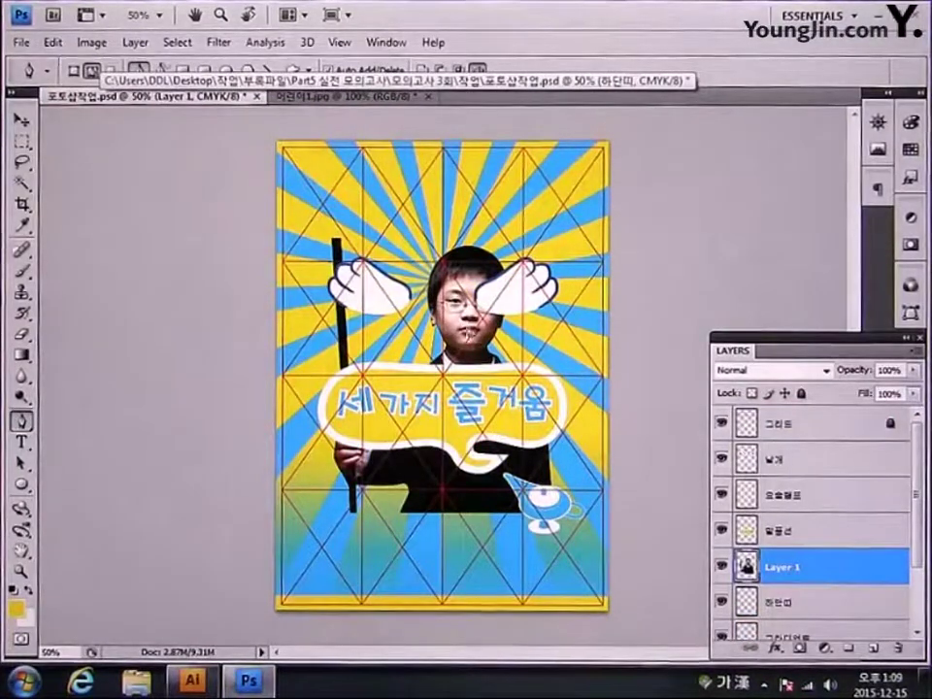
pyautogui.click(20, 119)
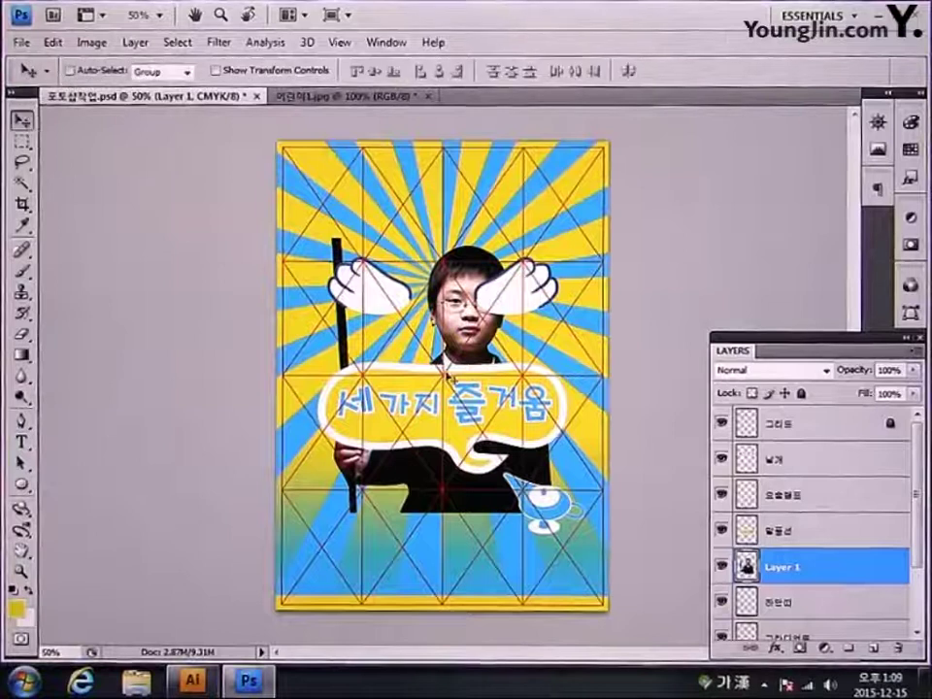
pyautogui.hotkey('ctrl', 't')
# Step: Scale the boy to 68% and nudge him between the wings above the speech bubble
pyautogui.moveTo(466, 320); pyautogui.dragTo(466, 260)
pyautogui.moveTo(549, 177); pyautogui.dragTo(483, 224)
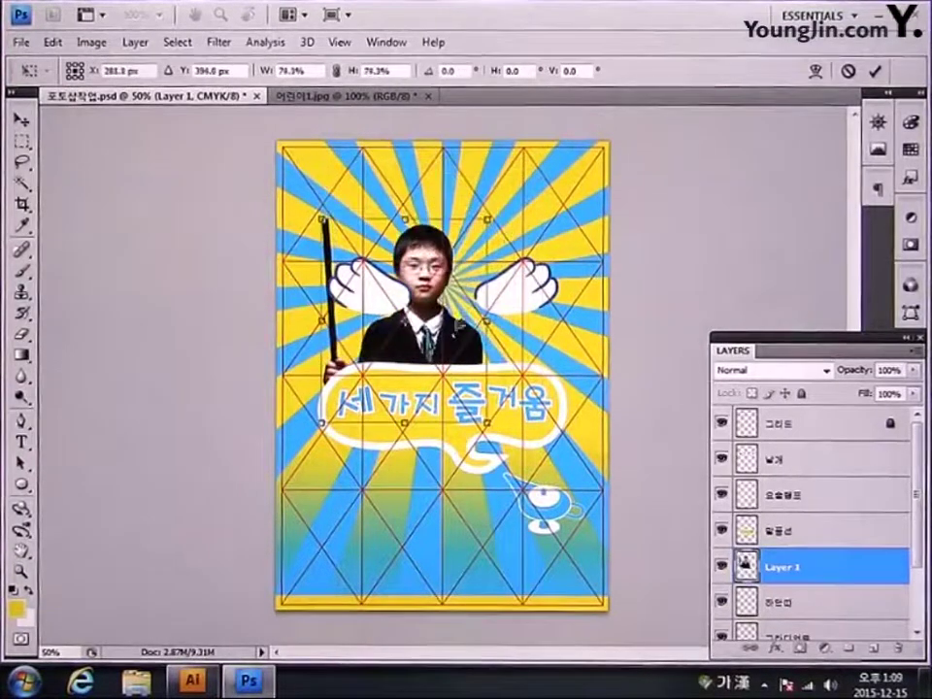
pyautogui.moveTo(428, 291); pyautogui.dragTo(461, 268)
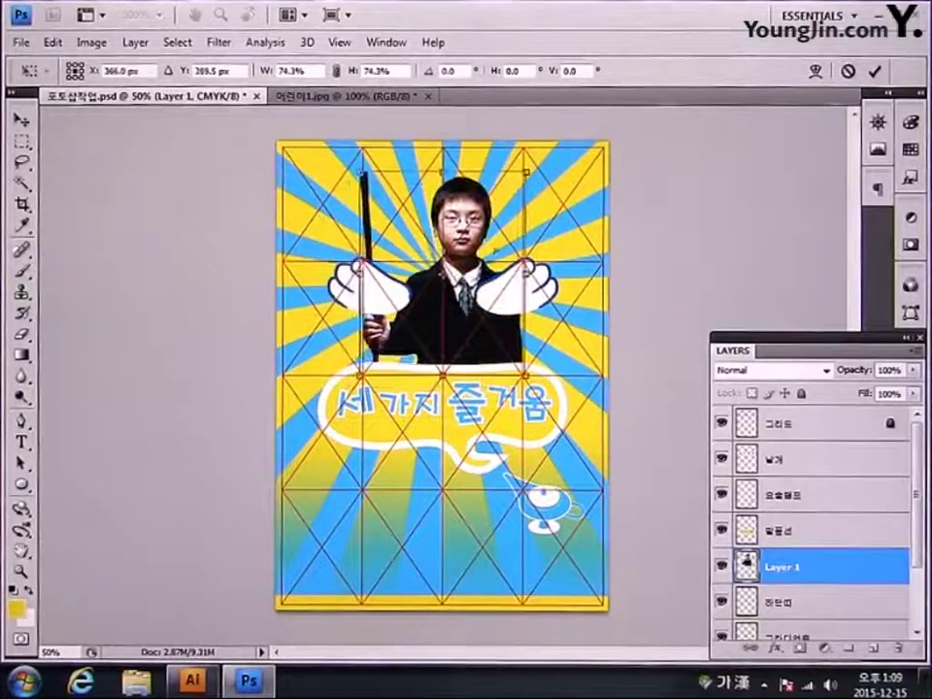
pyautogui.moveTo(527, 171); pyautogui.dragTo(515, 191)
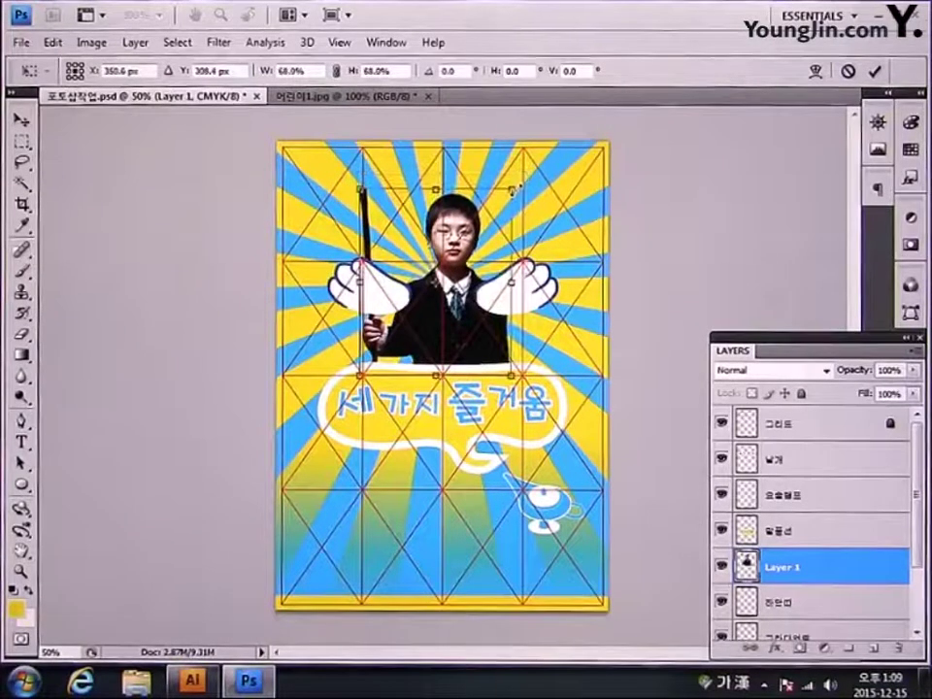
pyautogui.press('Left')
pyautogui.press('Left')
pyautogui.press('Down')
pyautogui.press('Down')
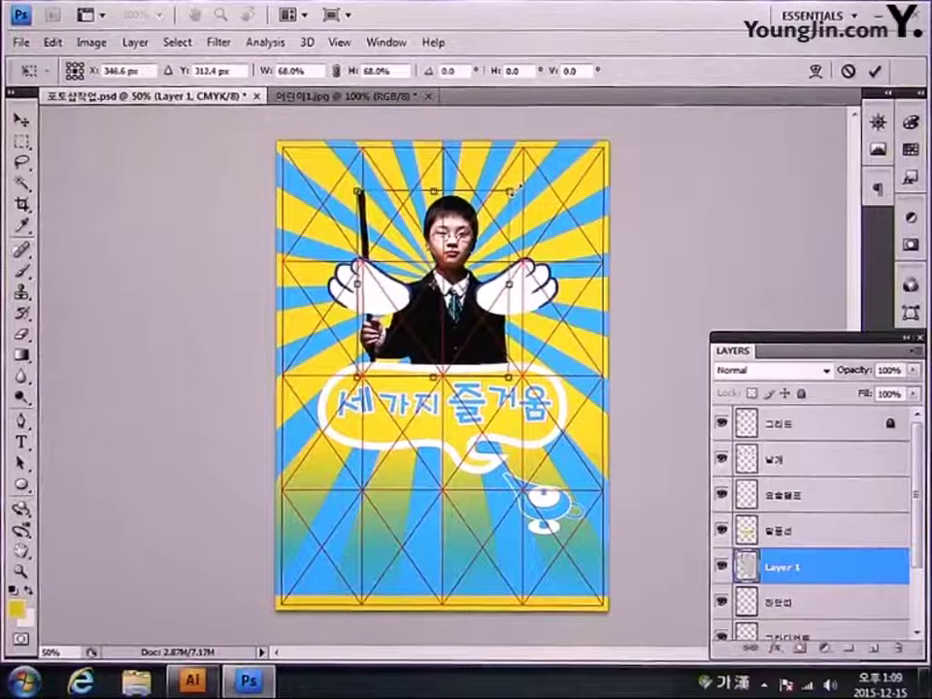
pyautogui.hotkey('shift', 'Left')
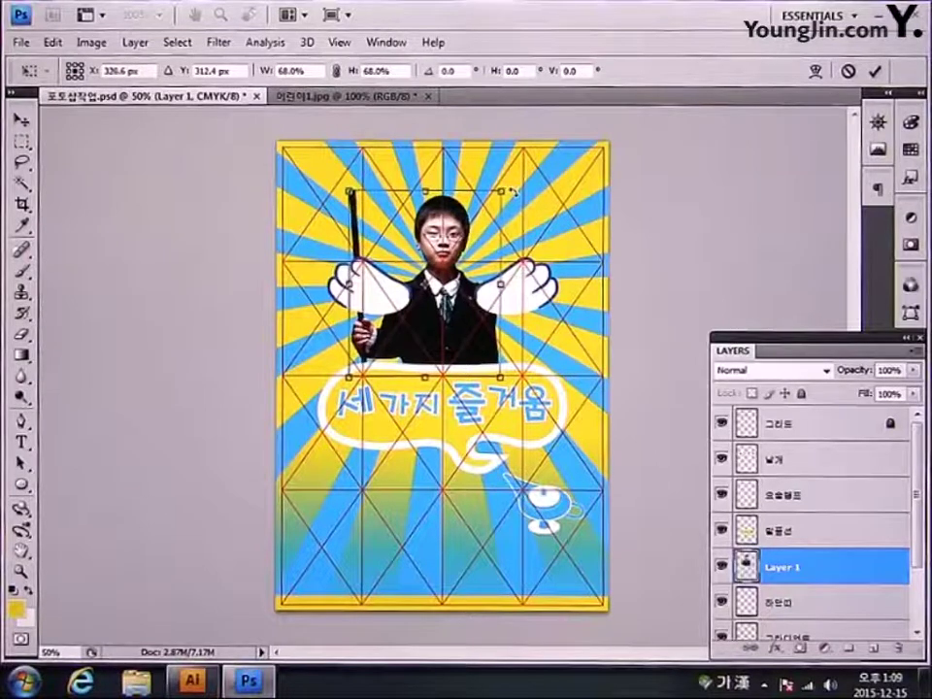
pyautogui.press('Up')
pyautogui.press('Up')
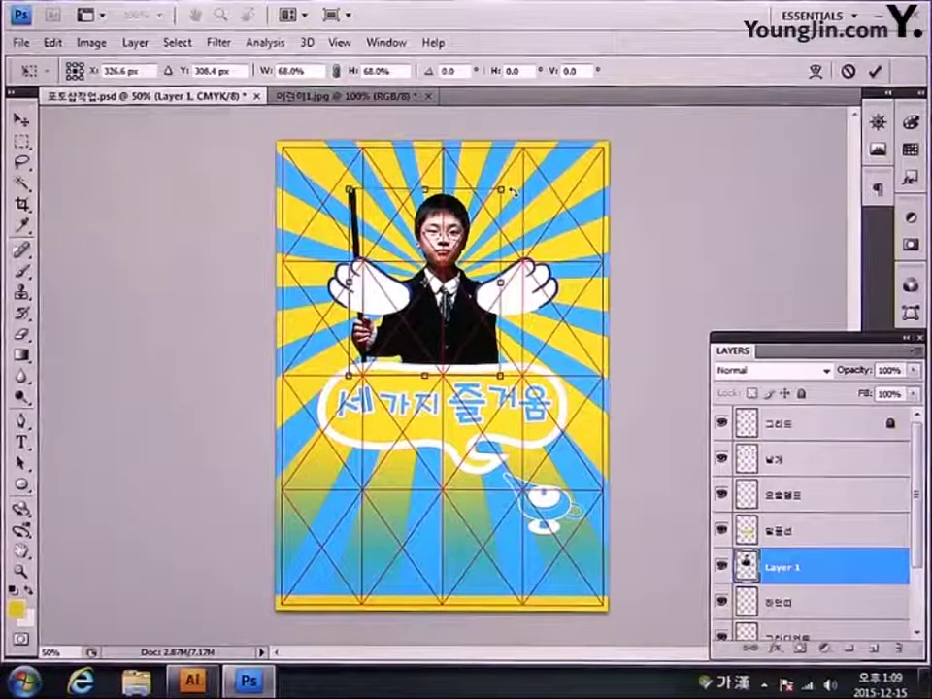
pyautogui.press('Down')
pyautogui.press('Down')
pyautogui.press('Down')
pyautogui.press('Down')
pyautogui.press('Down')
pyautogui.press('Down')
pyautogui.press('Down')
pyautogui.press('Down')
pyautogui.press('Down')
pyautogui.press('Down')
pyautogui.press('Down')
pyautogui.press('Down')
pyautogui.press('Down')
pyautogui.press('Down')
pyautogui.press('Down')
pyautogui.press('Down')
pyautogui.press('Down')
pyautogui.press('Down')
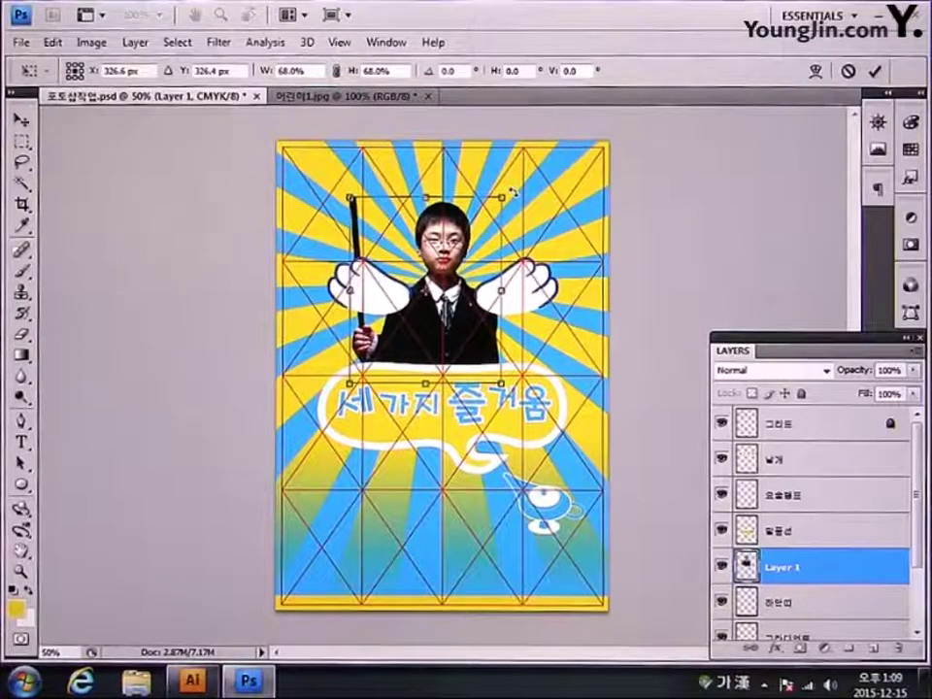
pyautogui.press('Return')
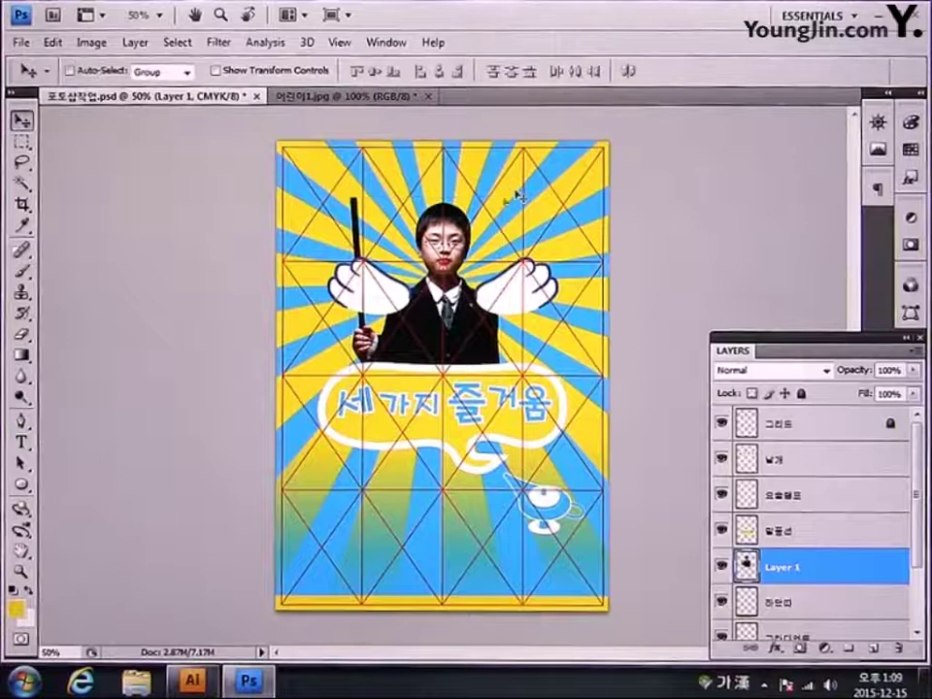
# Step: Move the boy layer above 날개 and rename it 어린이1
pyautogui.moveTo(787, 560)
pyautogui.mouseDown()
pyautogui.moveTo(829, 512)
pyautogui.moveTo(828, 448)
pyautogui.moveTo(829, 456)
pyautogui.mouseUp()
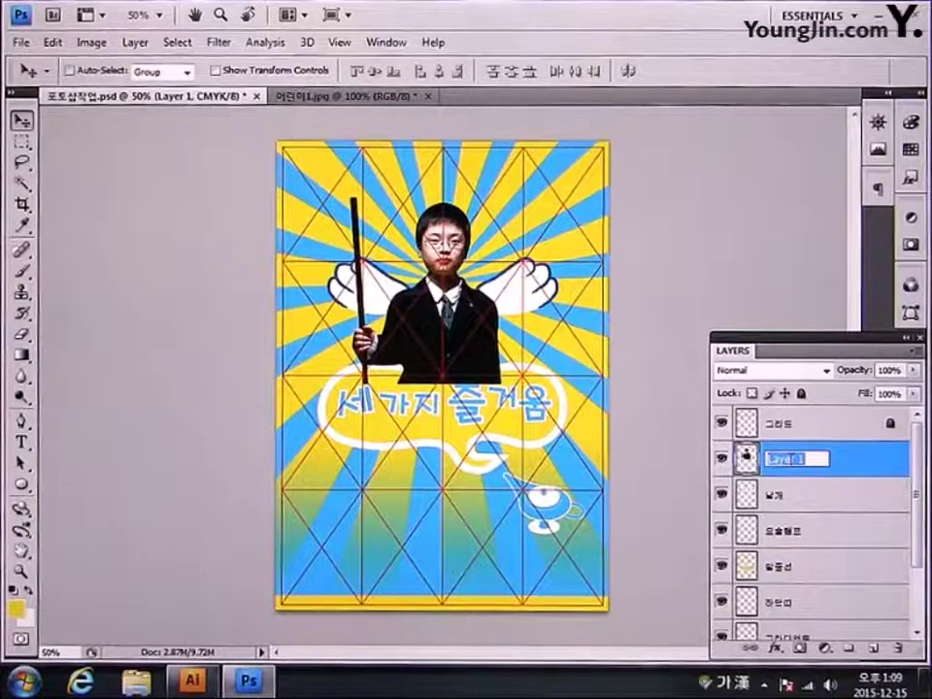
pyautogui.write('어린이')
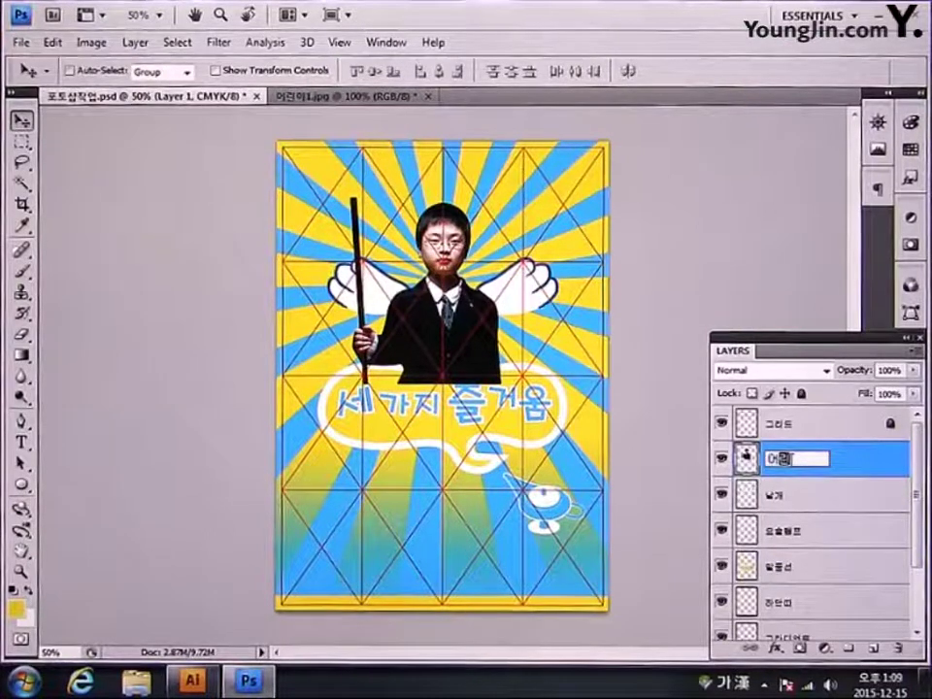
pyautogui.write('1')
pyautogui.press('Return')
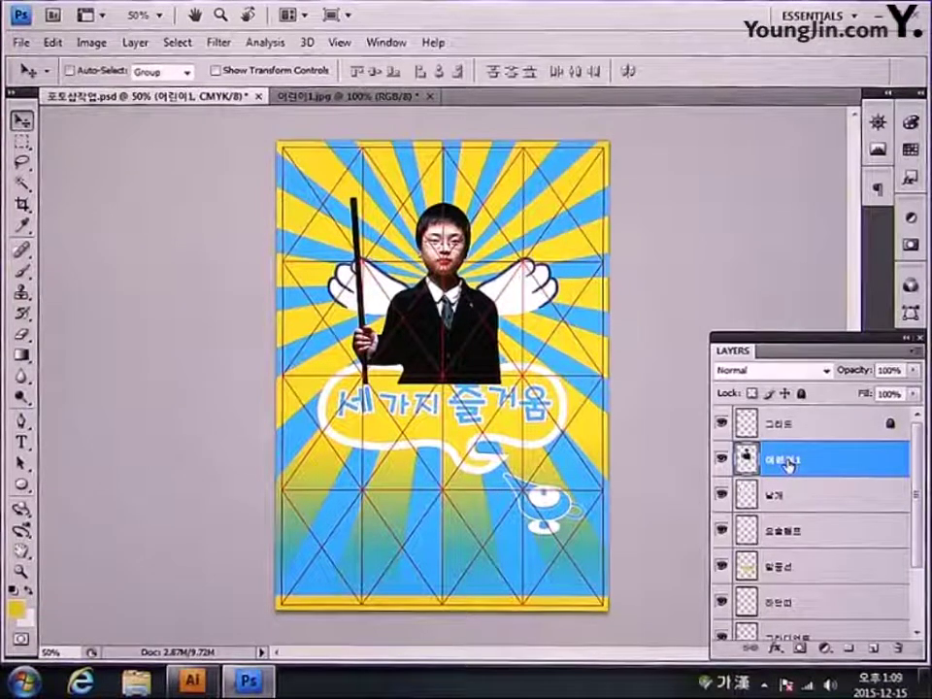
# Step: Stack the 말풍선 speech bubble layer above the 어린이1 layer
pyautogui.click(821, 573)
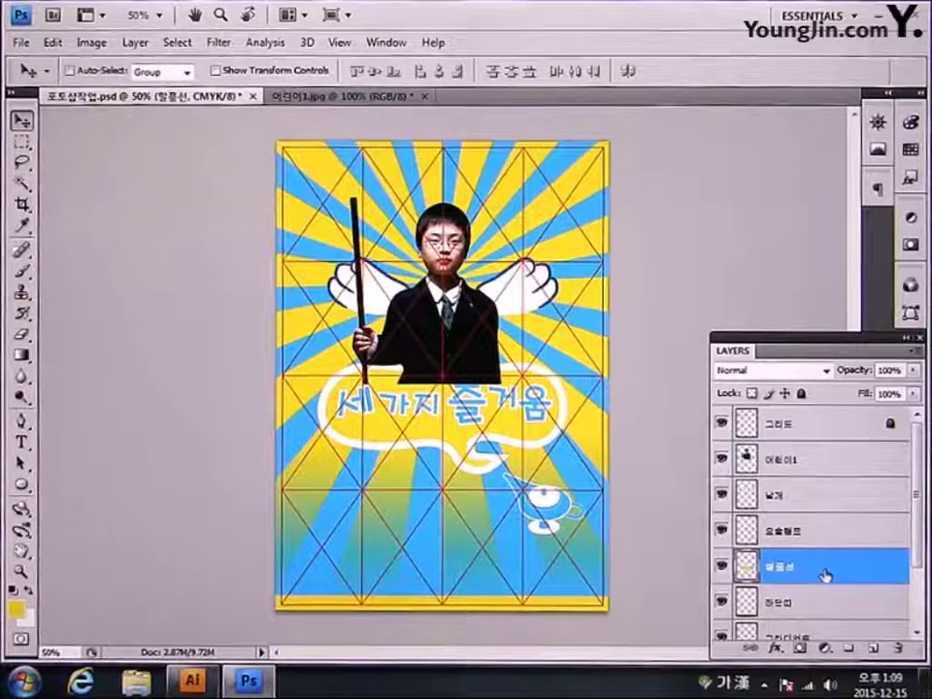
pyautogui.moveTo(830, 575); pyautogui.dragTo(833, 454)
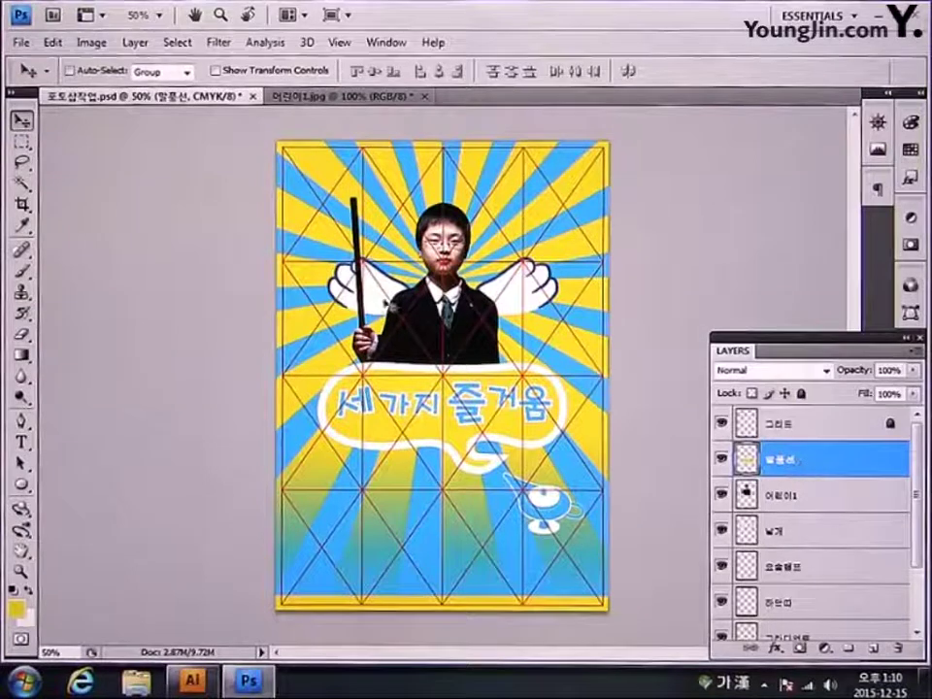
pyautogui.click(30, 46)
# Step: Open 어린이2, the photo of the boy holding a dog, from 모의고사 3회
pyautogui.click(39, 62)
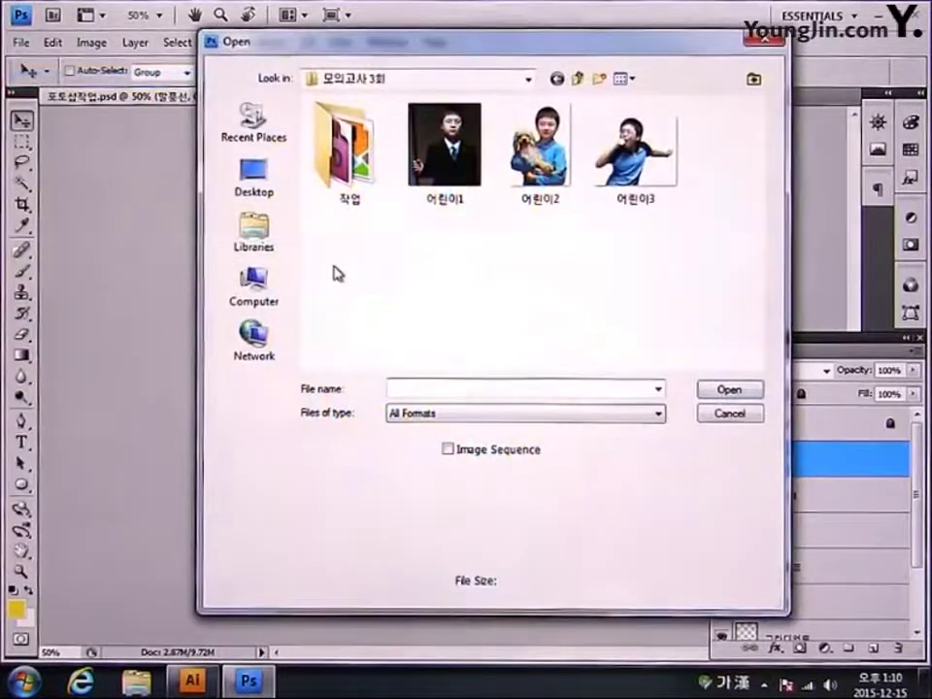
pyautogui.click(540, 148)
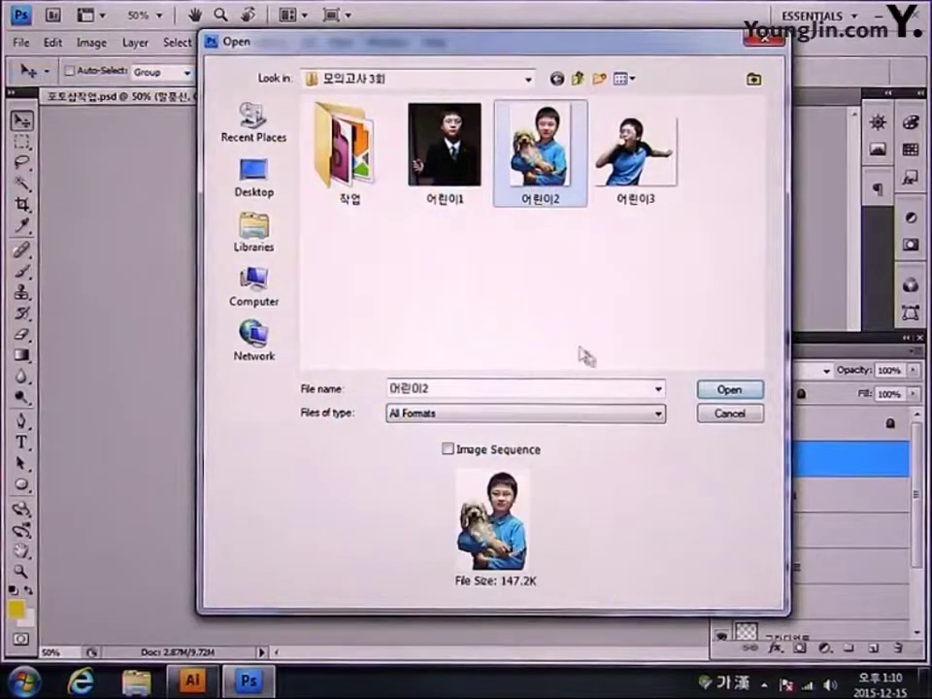
pyautogui.click(729, 391)
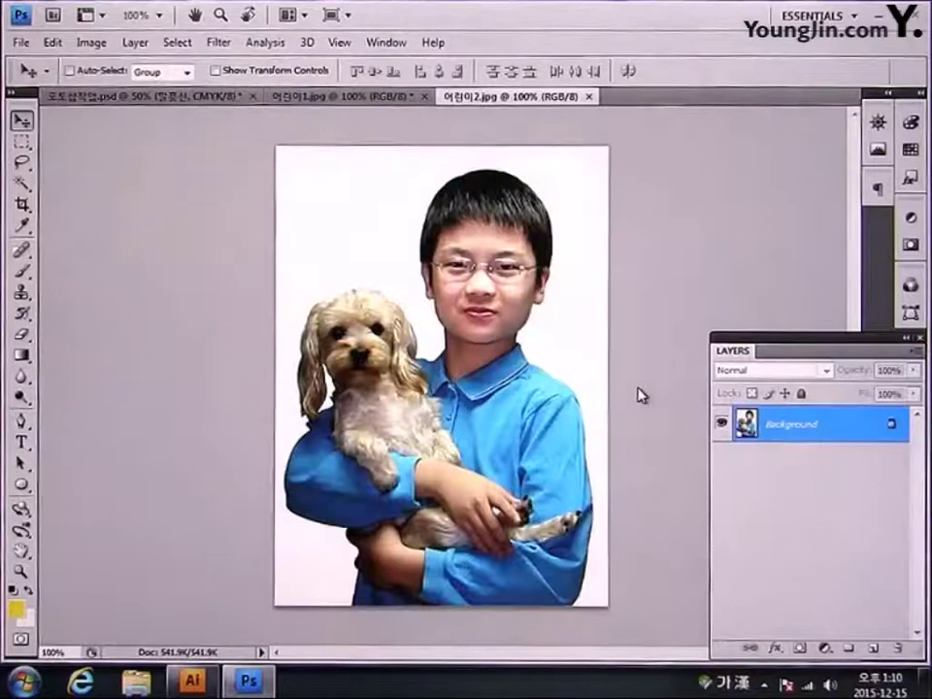
# Step: In 어린이2.jpg, Magic Wand the white background, invert to the boy and dog, and return to the poster
pyautogui.click(23, 187)
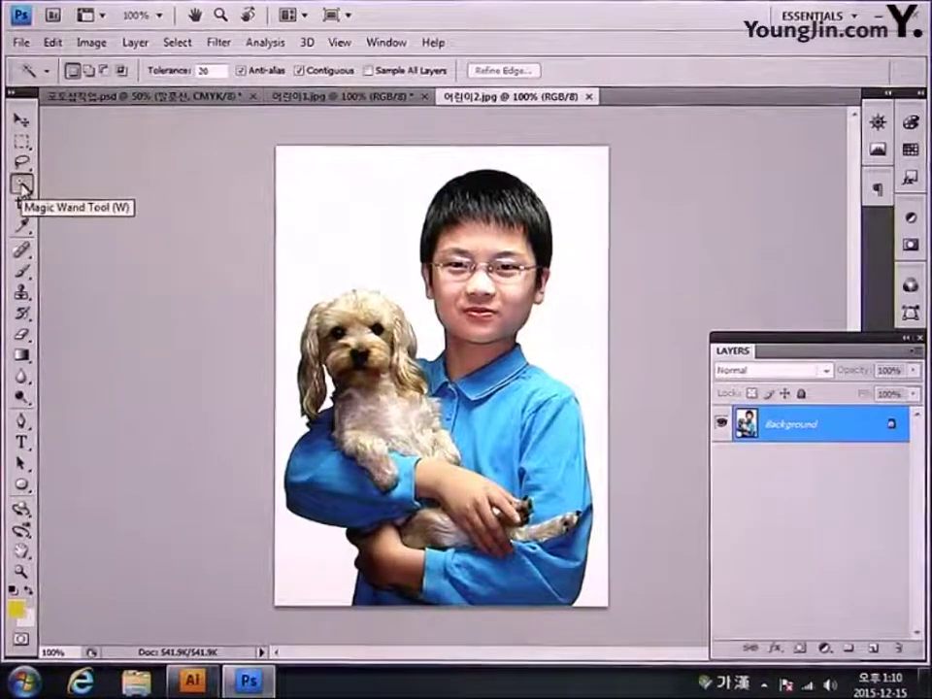
pyautogui.click(190, 72)
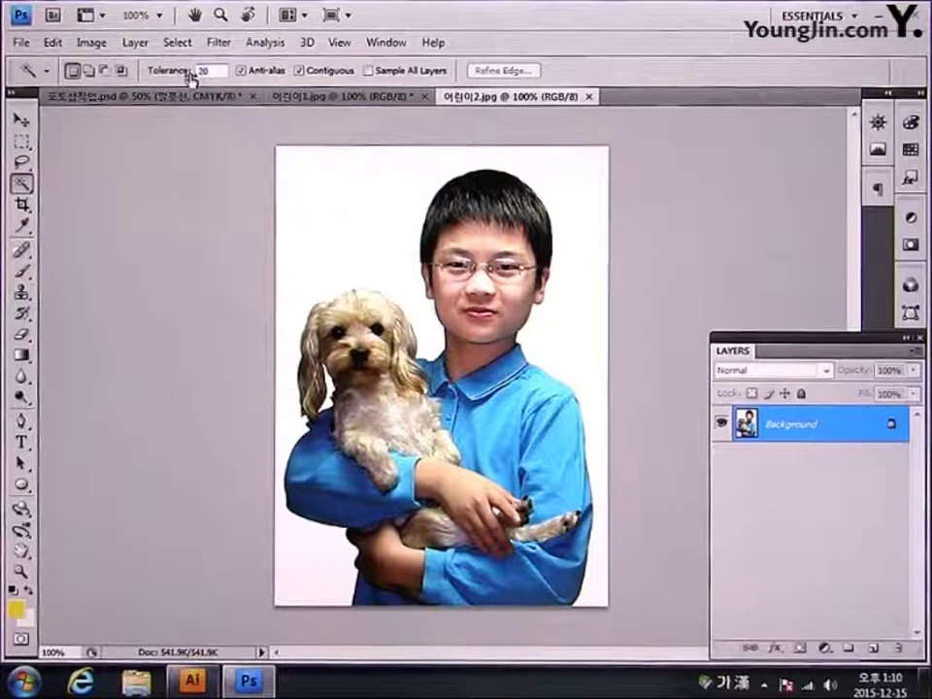
pyautogui.click(287, 215)
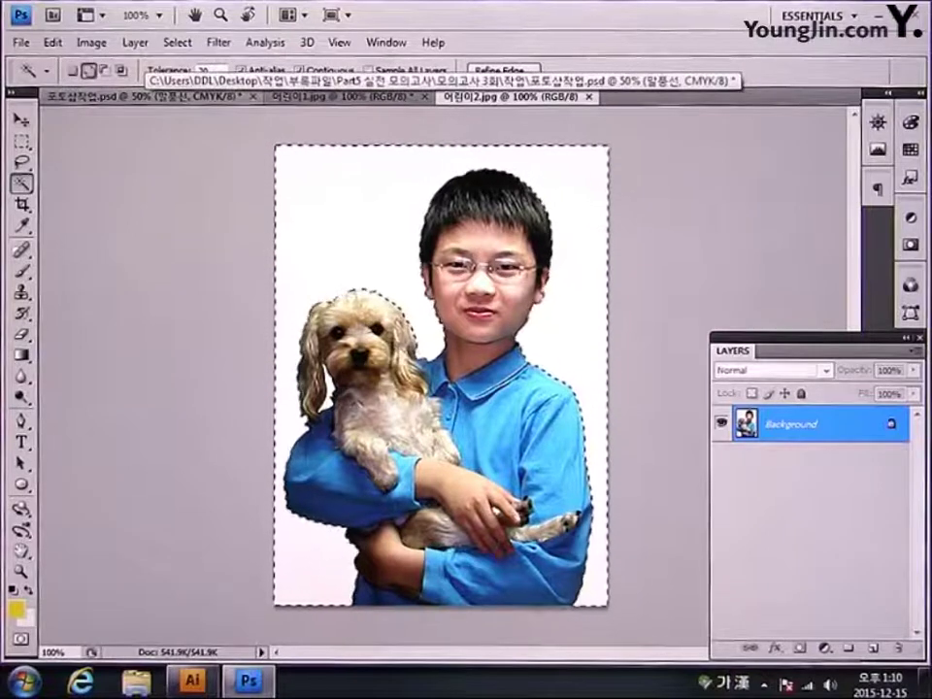
pyautogui.click(89, 70)
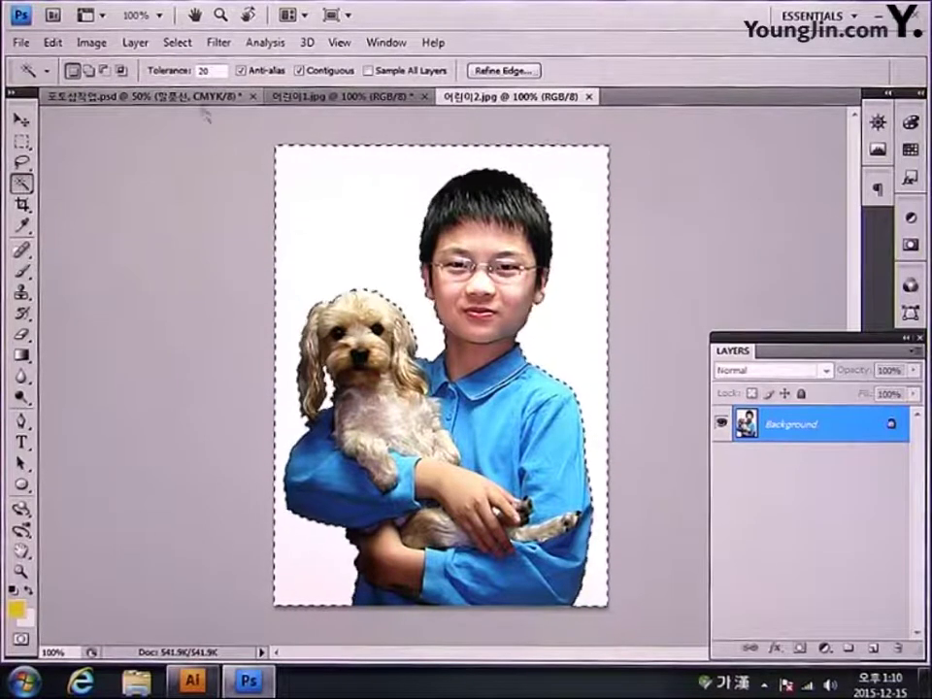
pyautogui.click(178, 42)
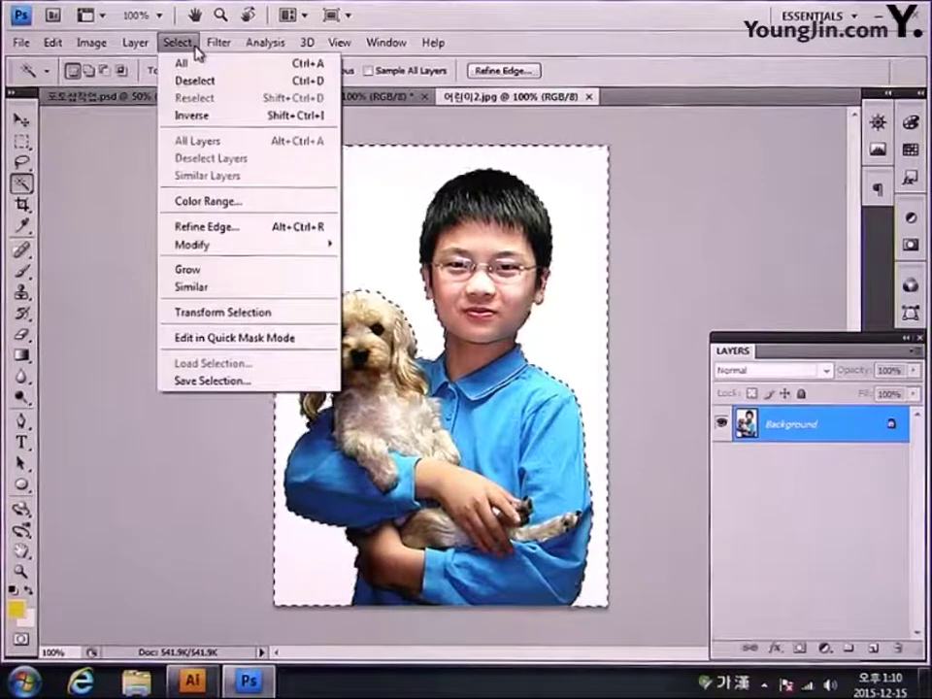
pyautogui.click(193, 118)
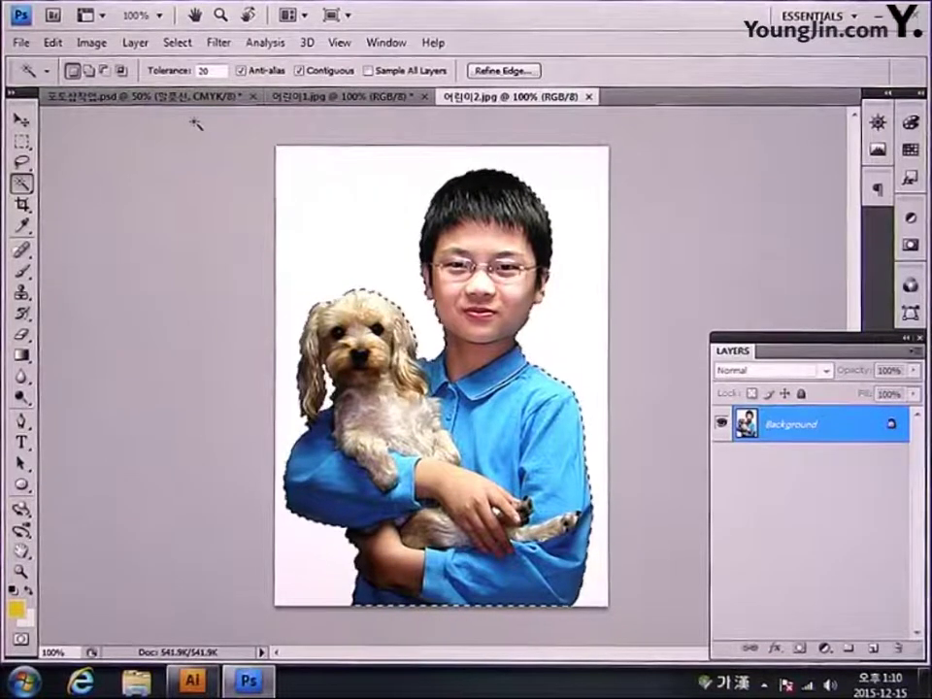
pyautogui.click(104, 96)
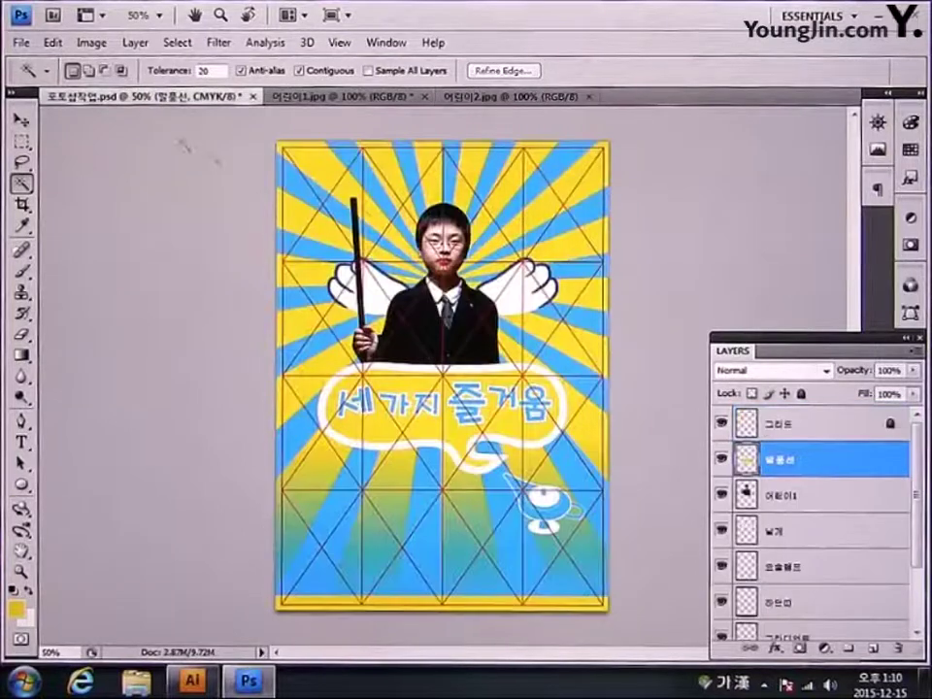
# Step: Paste the boy-with-dog, shrink it, move it beside the large boy, and tilt it about -10°
pyautogui.hotkey('ctrl', 'v')
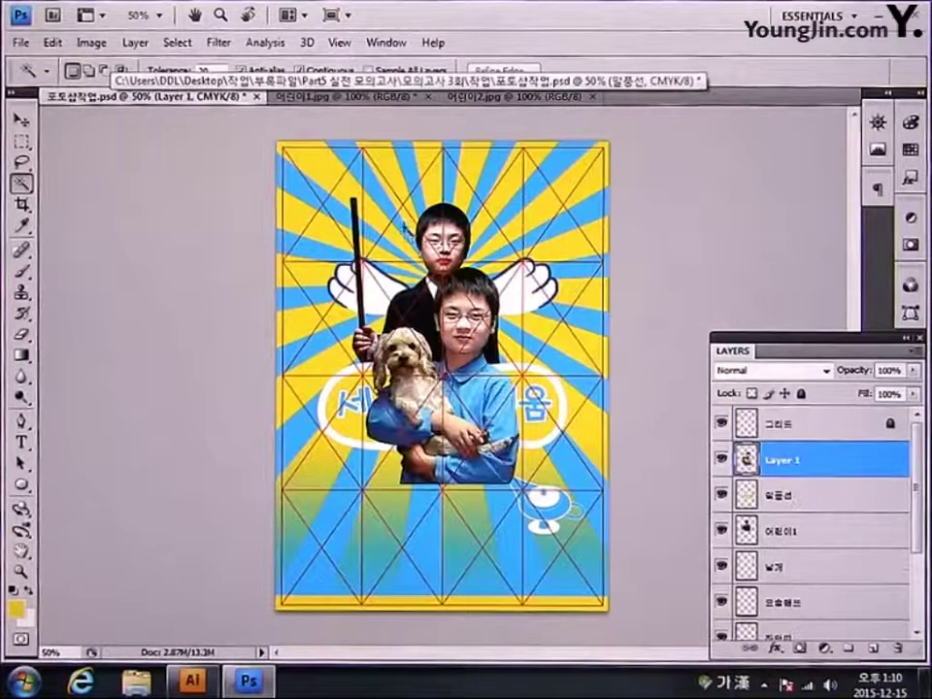
pyautogui.click(23, 123)
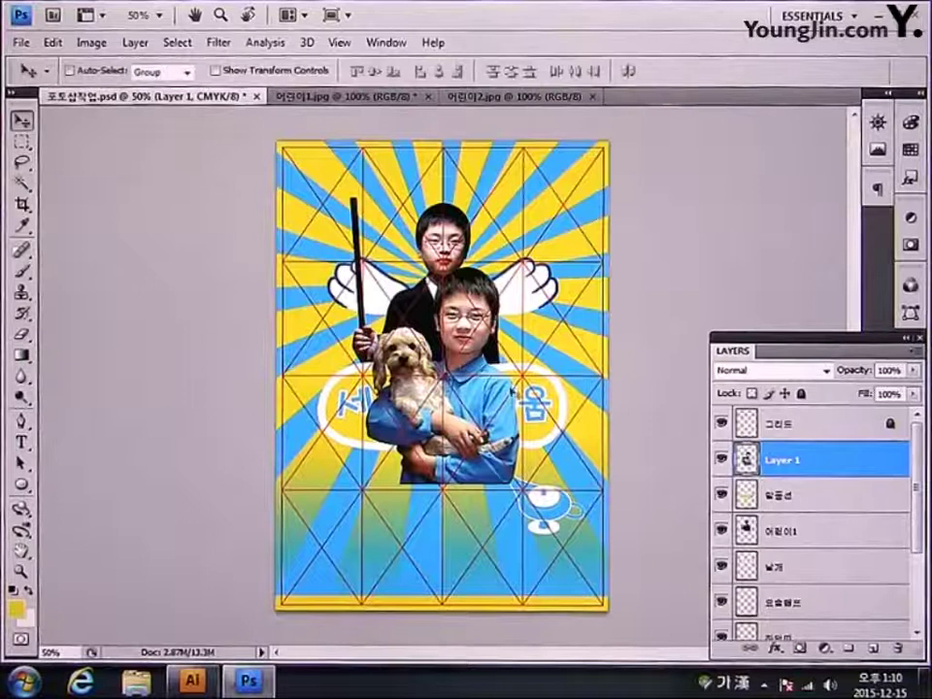
pyautogui.hotkey('ctrl', 't')
pyautogui.moveTo(520, 264); pyautogui.dragTo(456, 358)
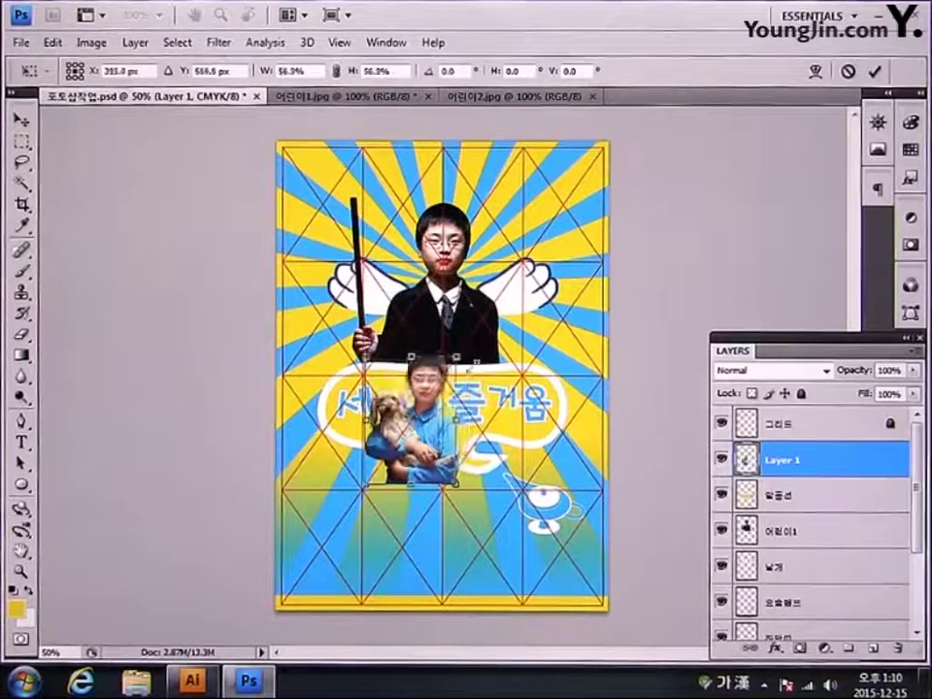
pyautogui.moveTo(417, 437); pyautogui.dragTo(359, 366)
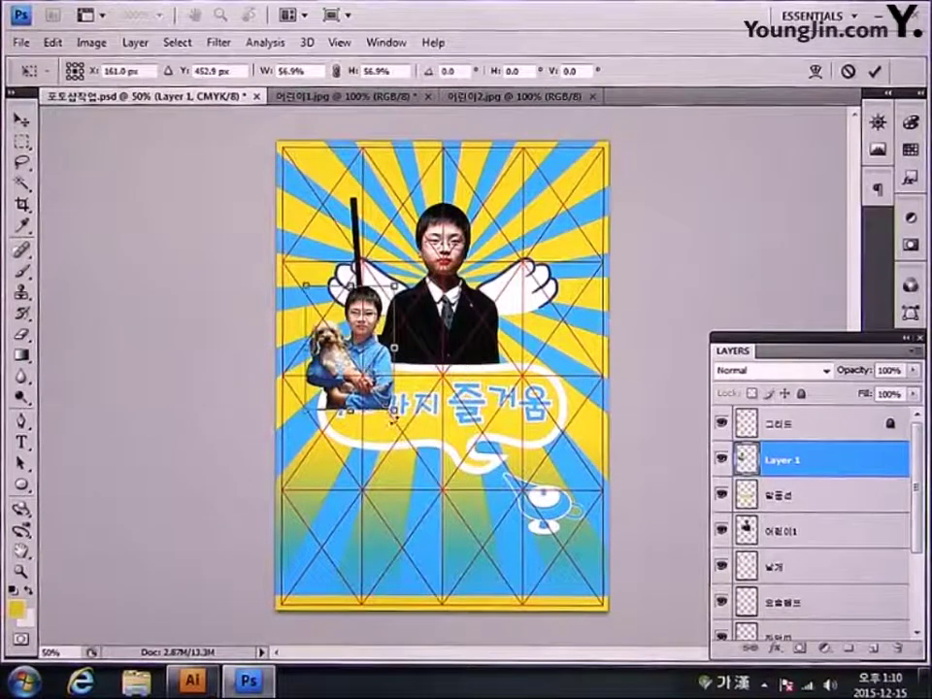
pyautogui.moveTo(291, 282); pyautogui.dragTo(281, 297)
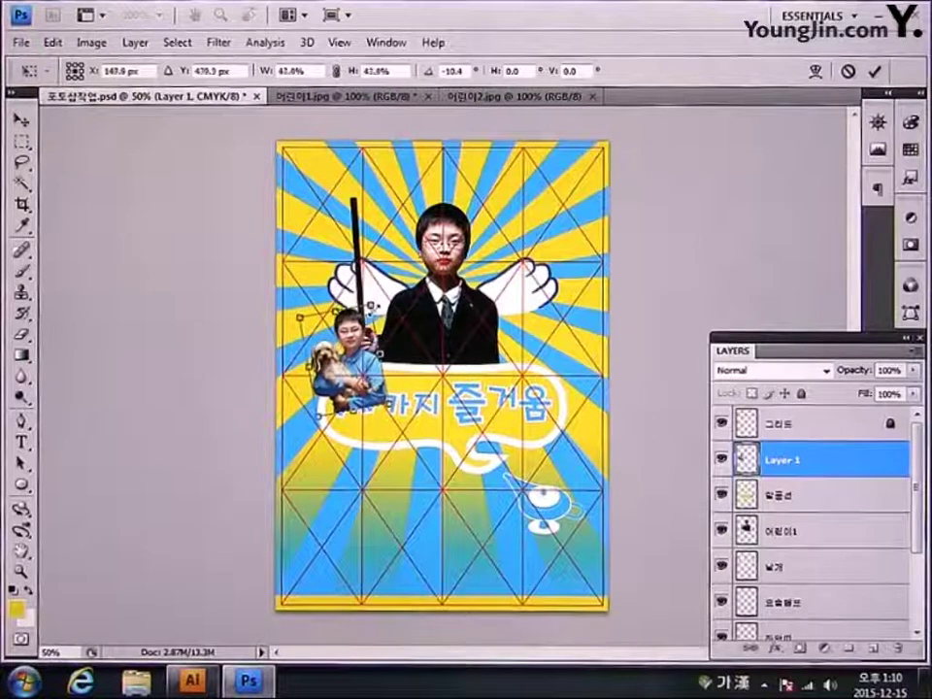
# Step: Fine-tune the boy-with-dog's position left of the large boy at 41% scale and apply
pyautogui.moveTo(345, 369); pyautogui.dragTo(336, 340)
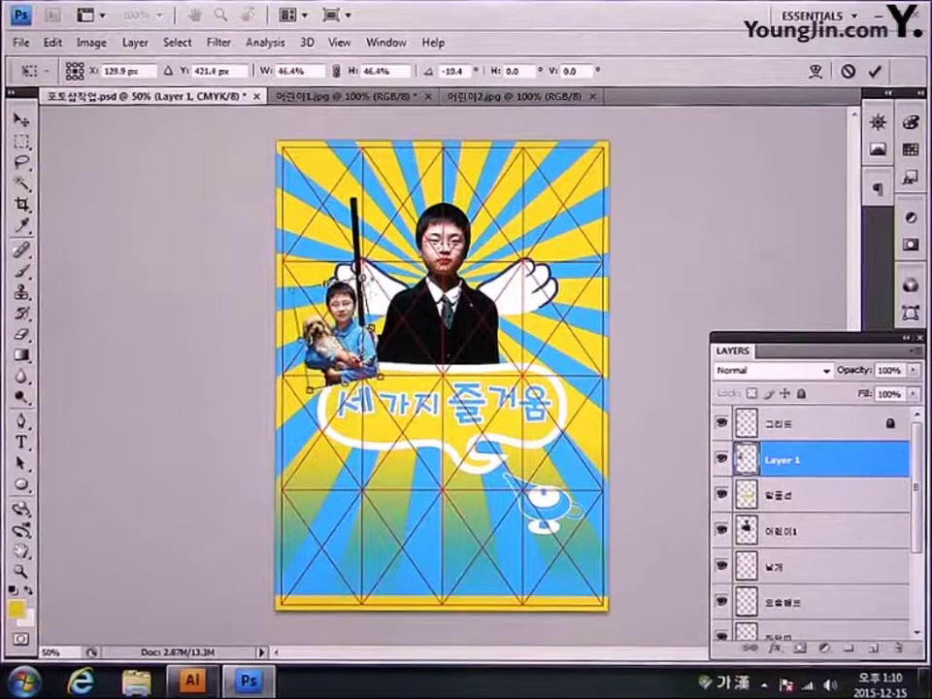
pyautogui.moveTo(374, 276); pyautogui.dragTo(360, 303)
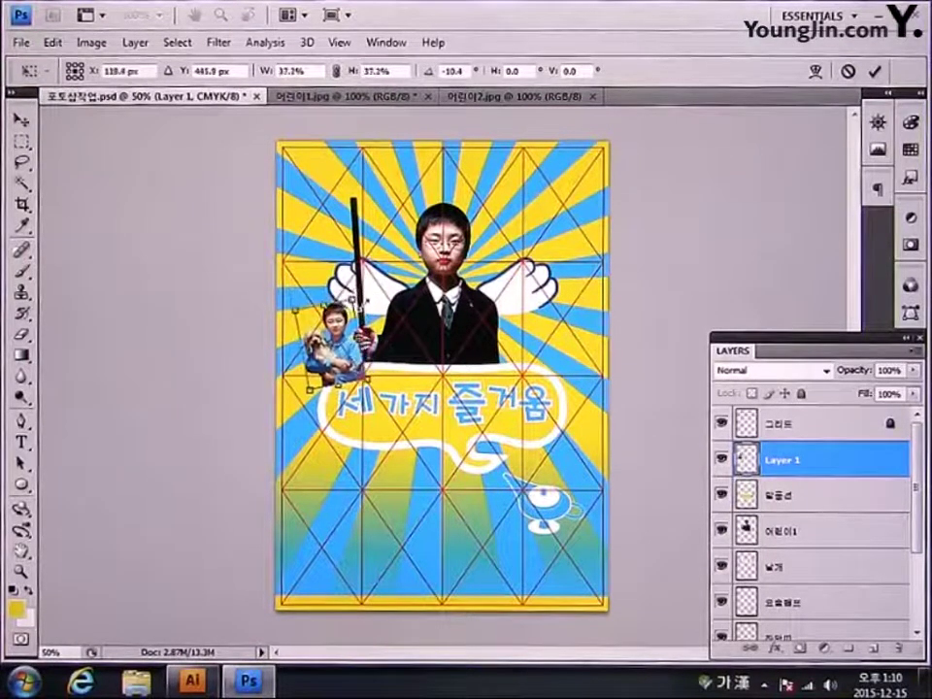
pyautogui.moveTo(335, 350); pyautogui.dragTo(352, 355)
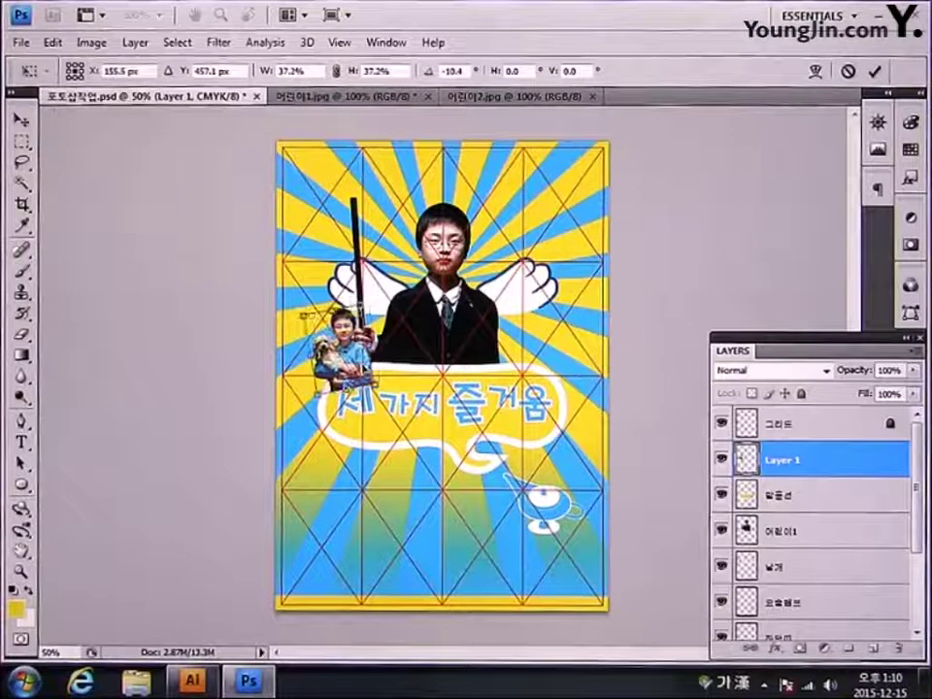
pyautogui.moveTo(357, 302); pyautogui.dragTo(361, 296)
pyautogui.moveTo(342, 356)
pyautogui.mouseDown()
pyautogui.moveTo(330, 356)
pyautogui.moveTo(334, 361)
pyautogui.mouseUp()
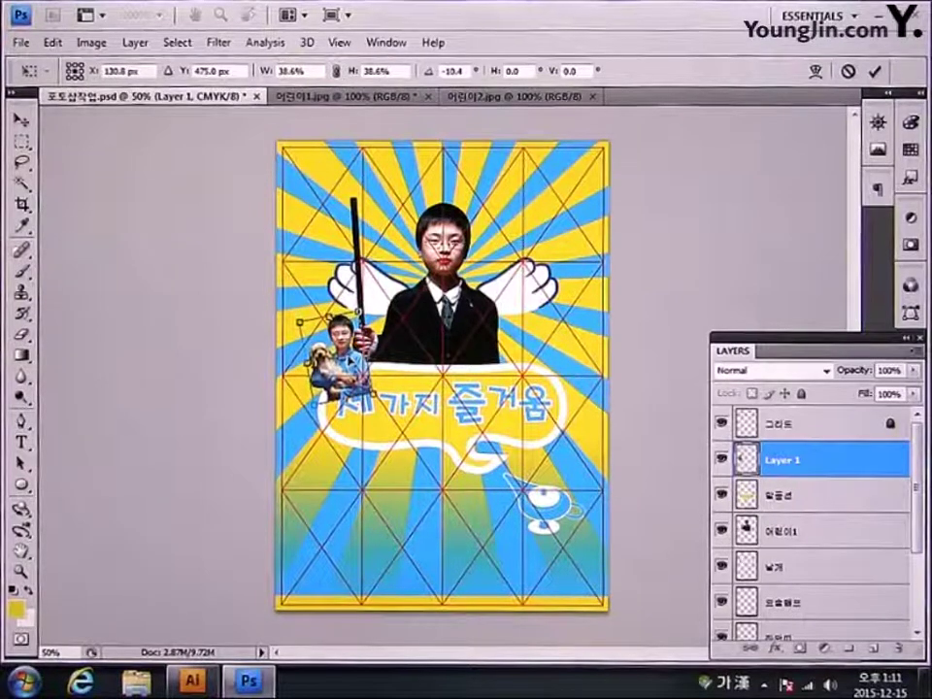
pyautogui.moveTo(299, 319); pyautogui.dragTo(294, 315)
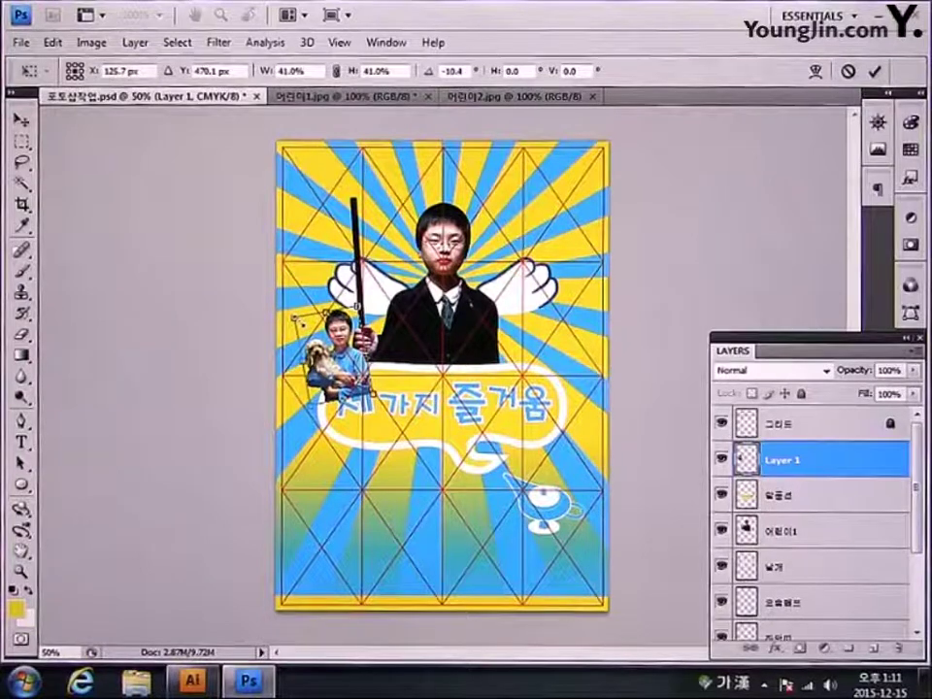
pyautogui.press('Return')
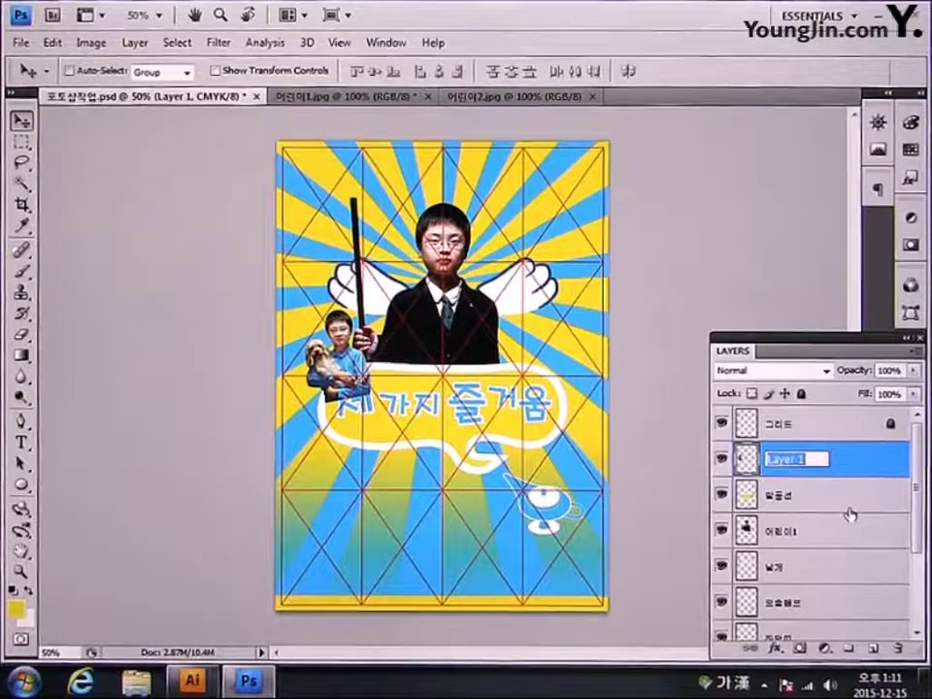
# Step: Rename Layer 1 to 어린이2, move it below 어린이1 behind the speech bubble, and nudge it up slightly
pyautogui.write('린이')
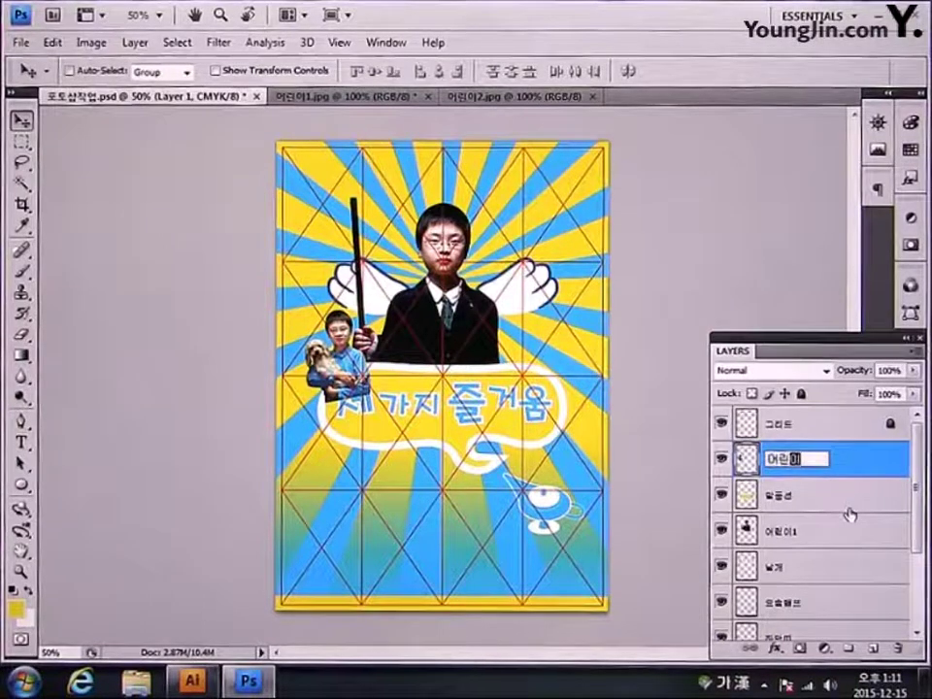
pyautogui.write('2')
pyautogui.press('Return')
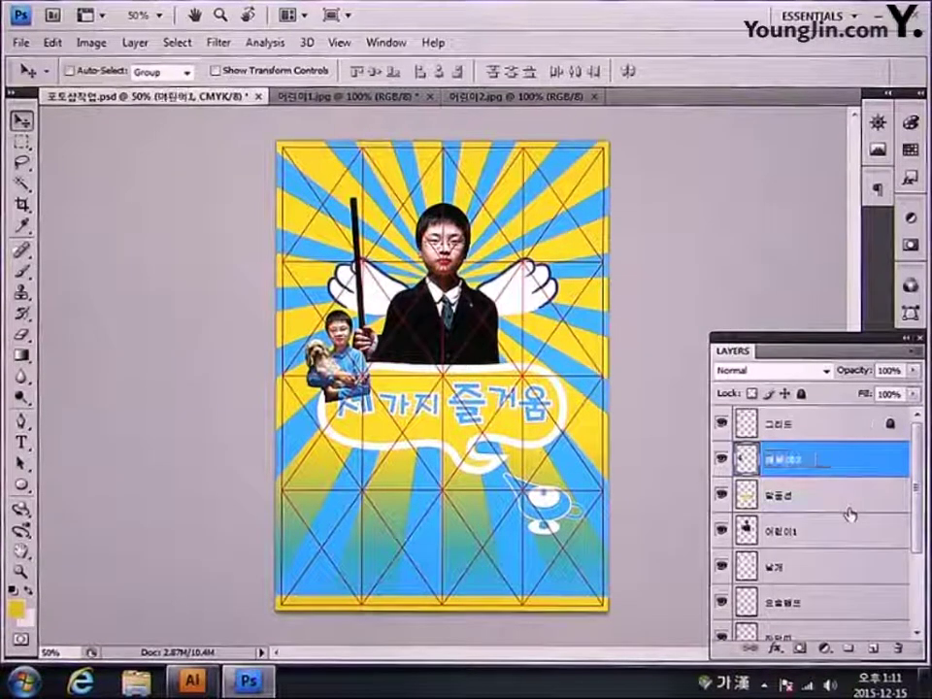
pyautogui.moveTo(837, 464); pyautogui.dragTo(836, 543)
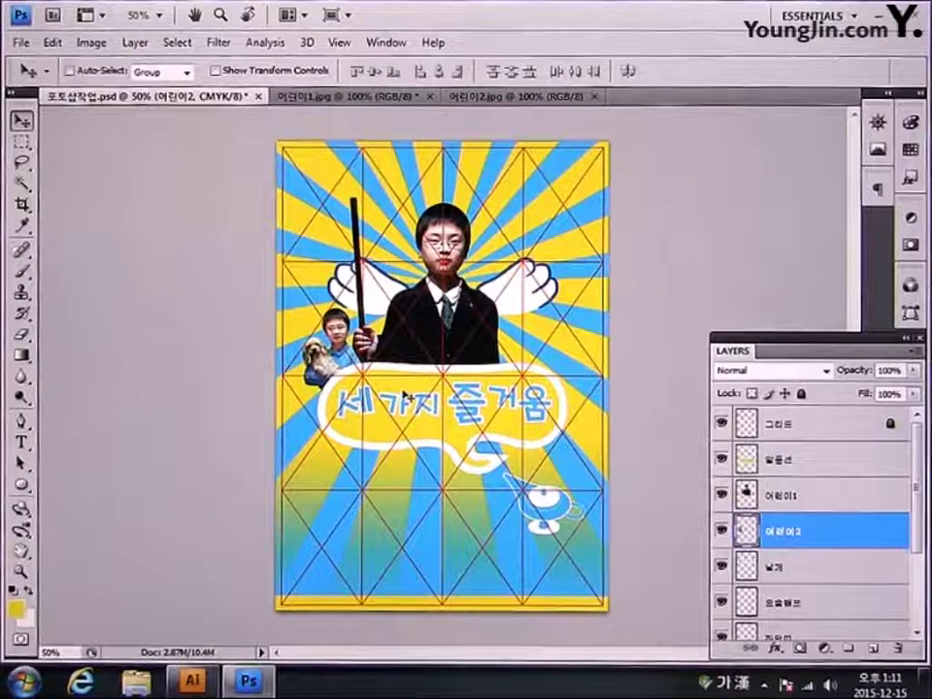
pyautogui.press('Up')
pyautogui.press('Up')
pyautogui.press('Up')
pyautogui.press('Up')
pyautogui.press('Up')
pyautogui.press('Up')
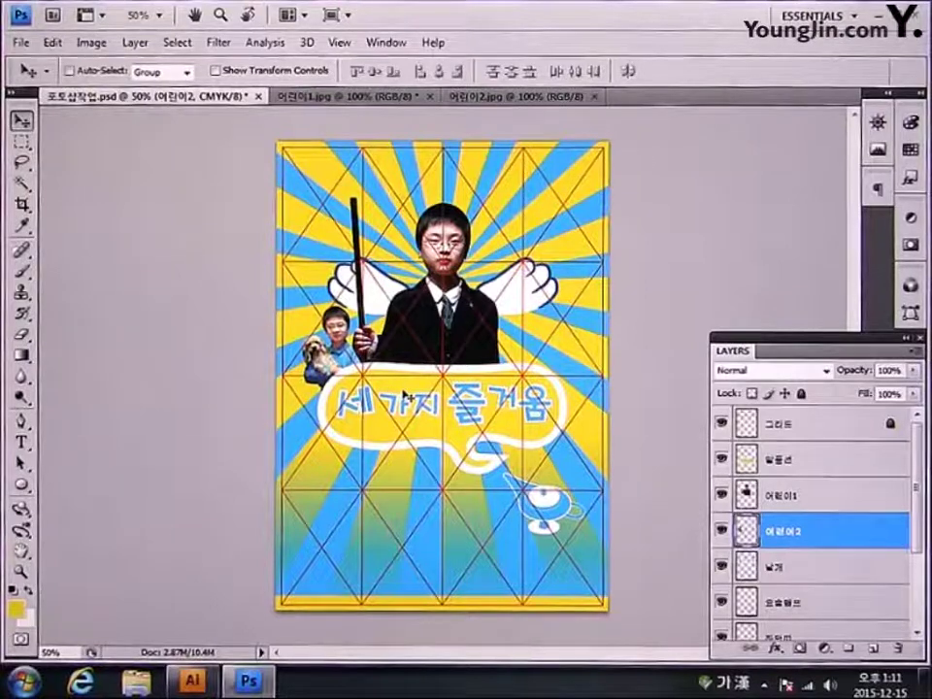
pyautogui.press('Up')
pyautogui.press('Up')
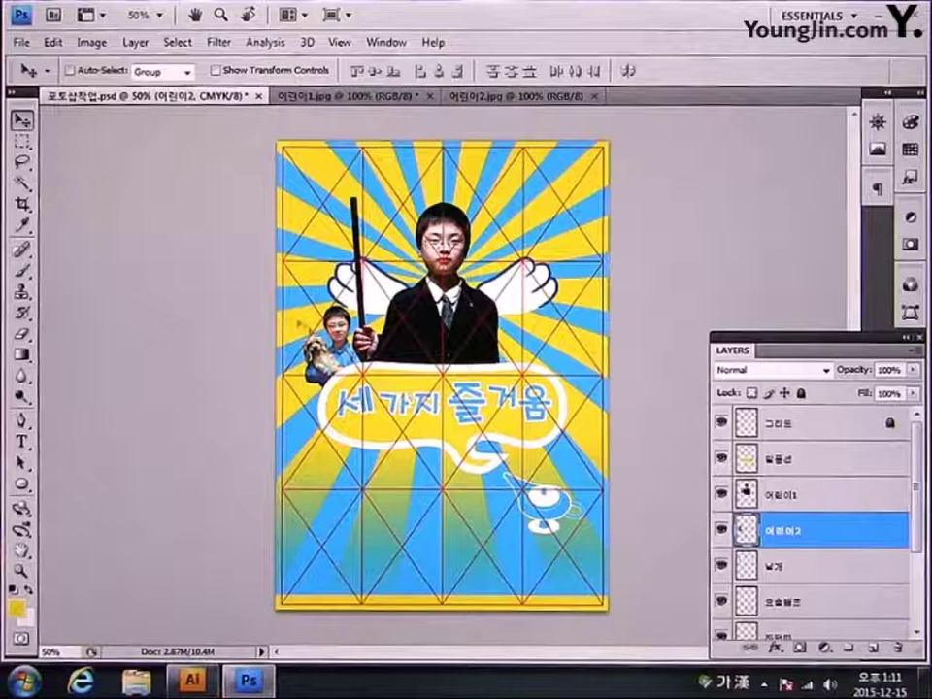
# Step: Open the 어린이3 image file
pyautogui.click(23, 41)
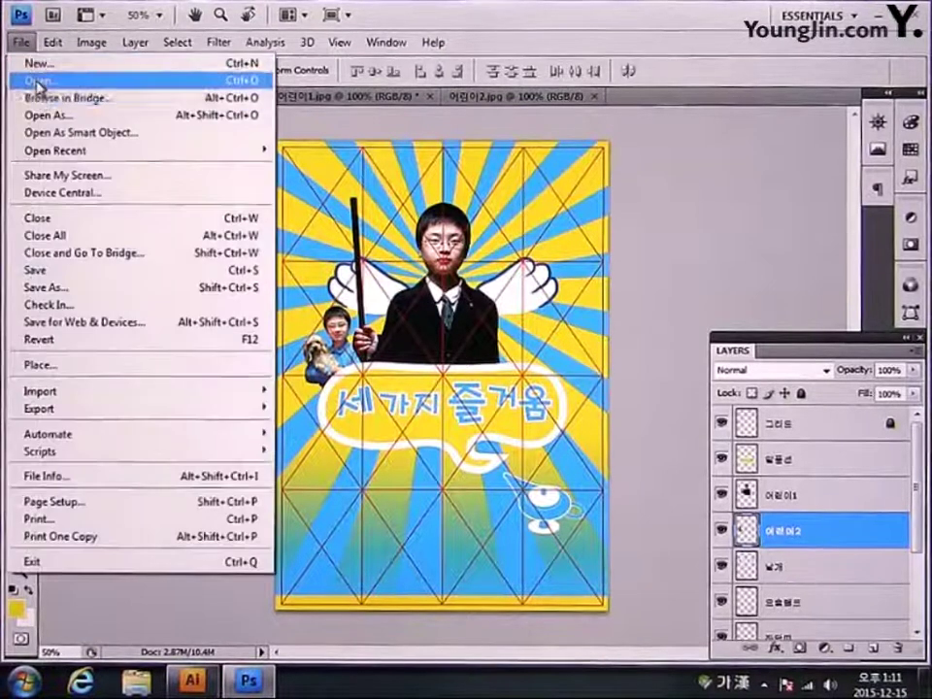
pyautogui.click(20, 77)
pyautogui.click(633, 150)
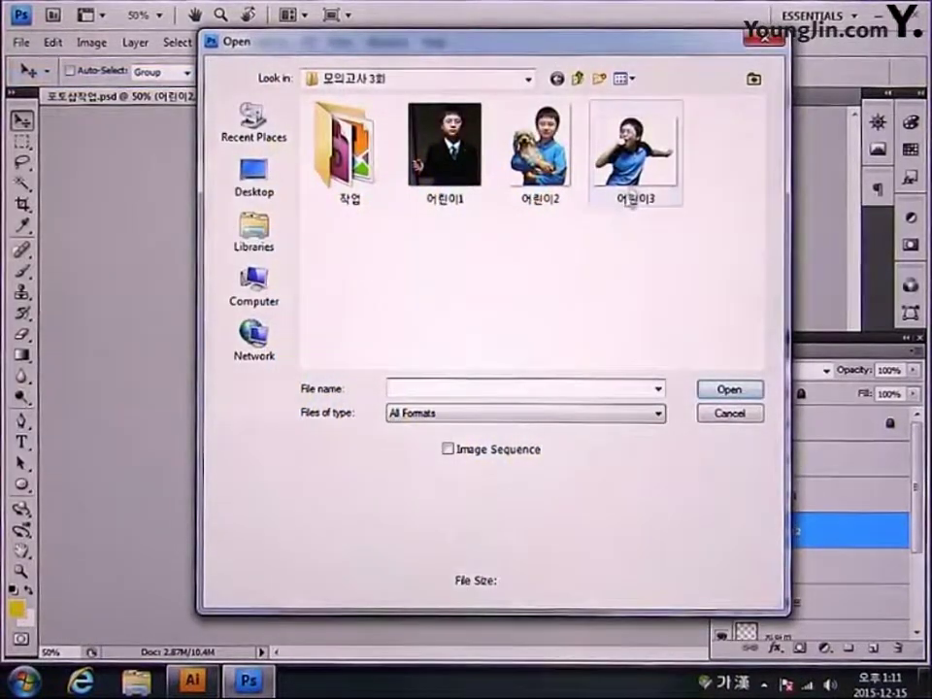
pyautogui.click(729, 389)
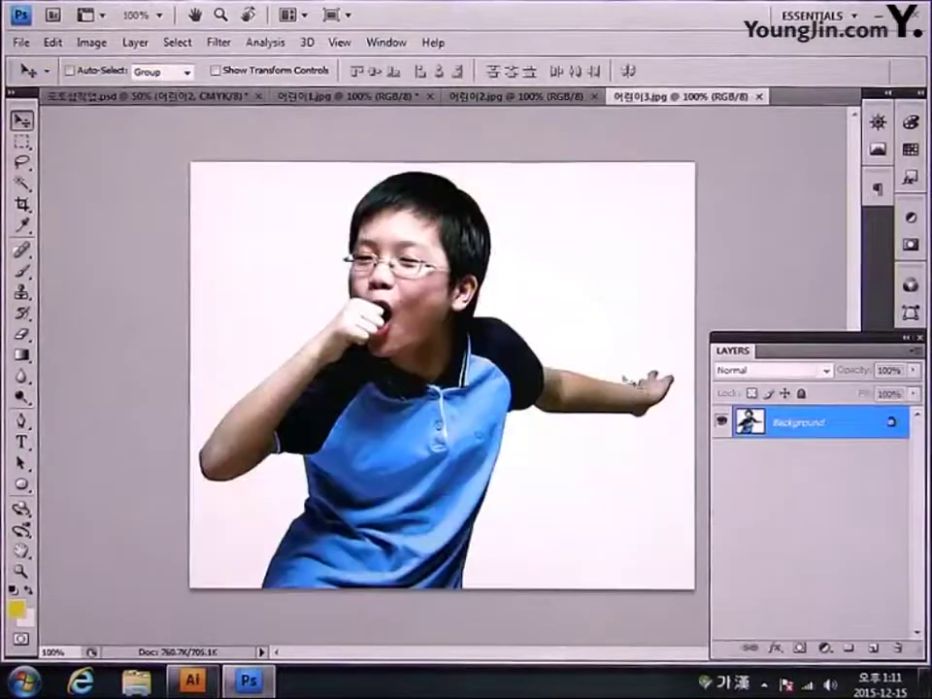
# Step: Select just the boy in 어린이3 by inverting a white-background Magic Wand selection, then return to the poster
pyautogui.click(21, 183)
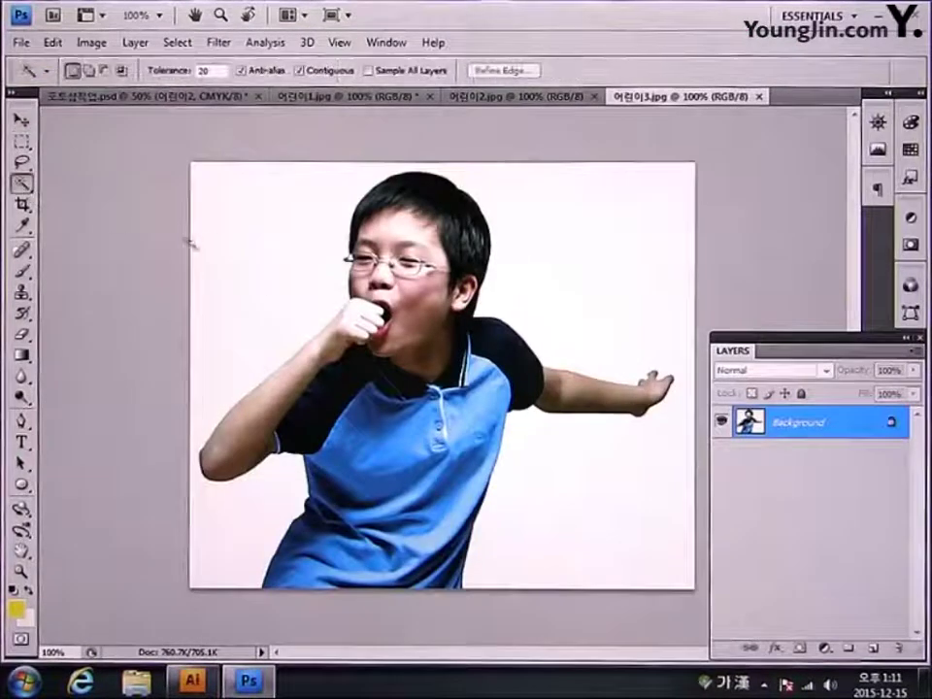
pyautogui.click(242, 249)
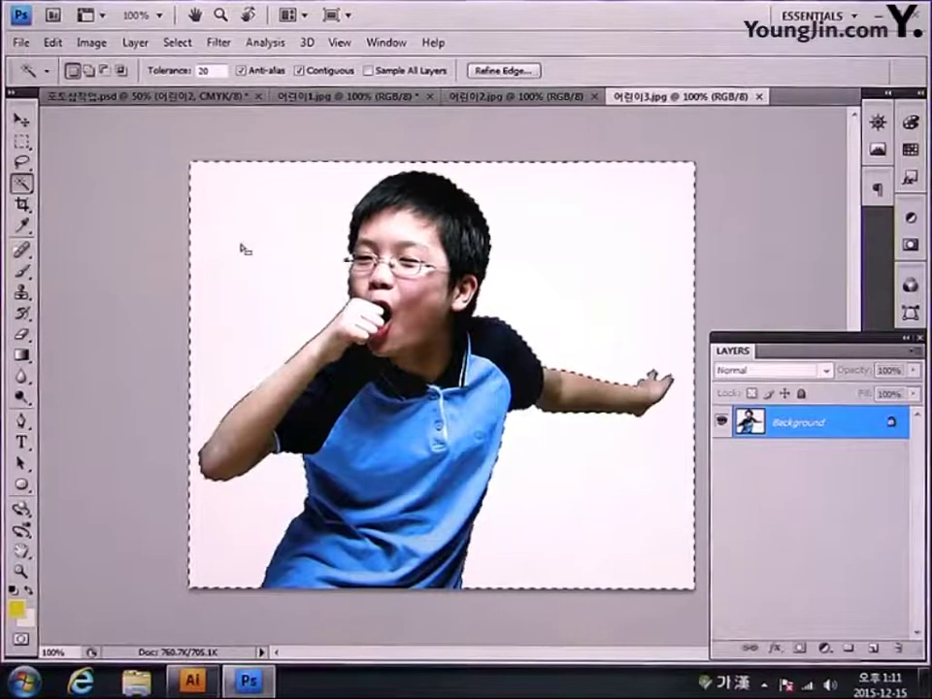
pyautogui.hotkey('ctrl', 'shift', 'i')
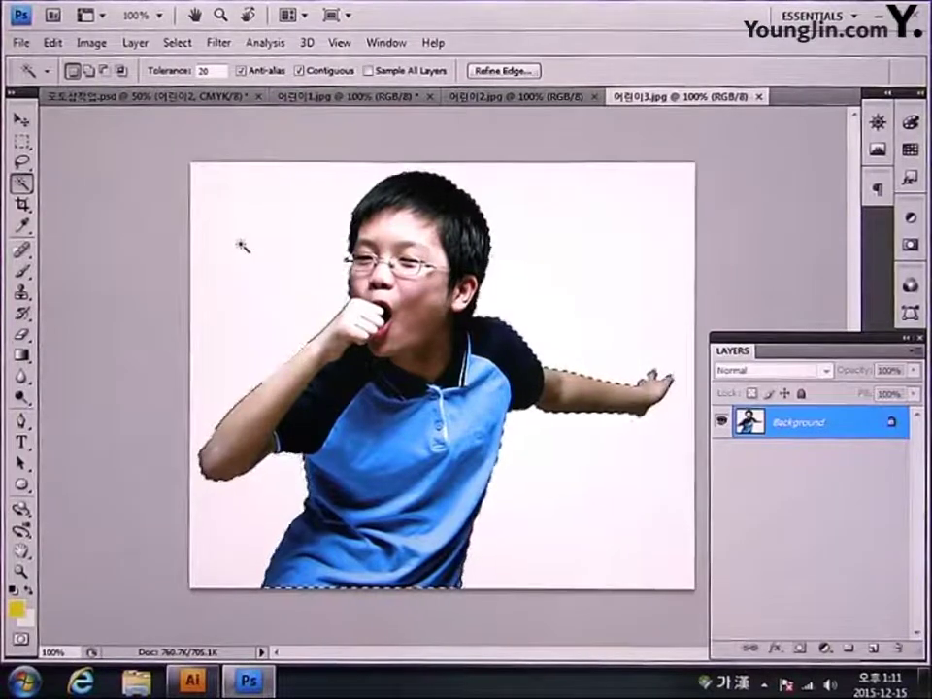
pyautogui.click(160, 97)
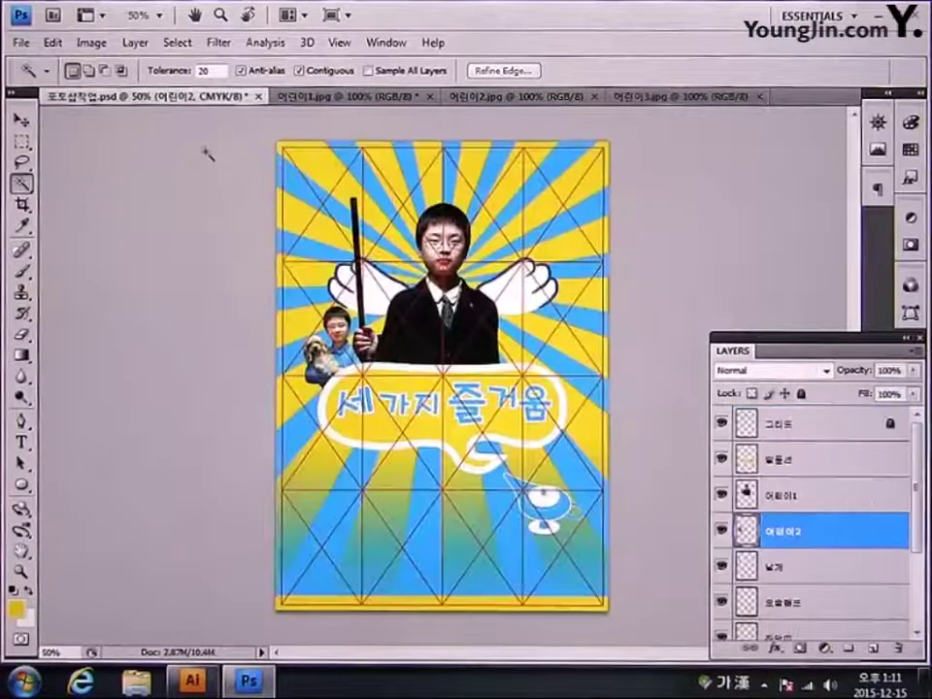
# Step: Paste the microphone boy, scale him to about 38.6%, and place him right of the large boy below the right wing
pyautogui.hotkey('ctrl', 'v')
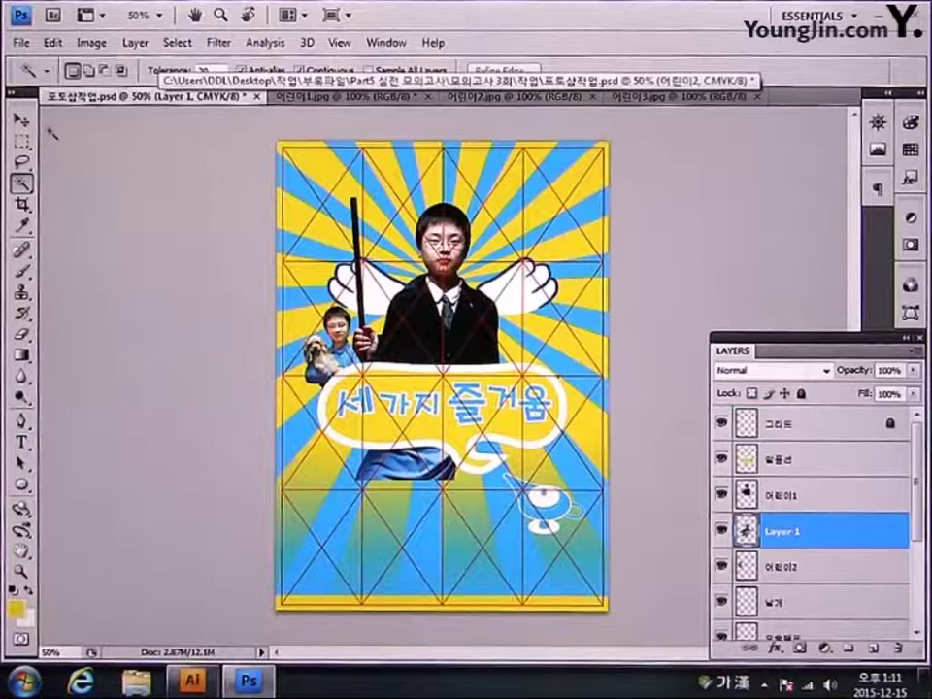
pyautogui.click(21, 118)
pyautogui.hotkey('ctrl', 't')
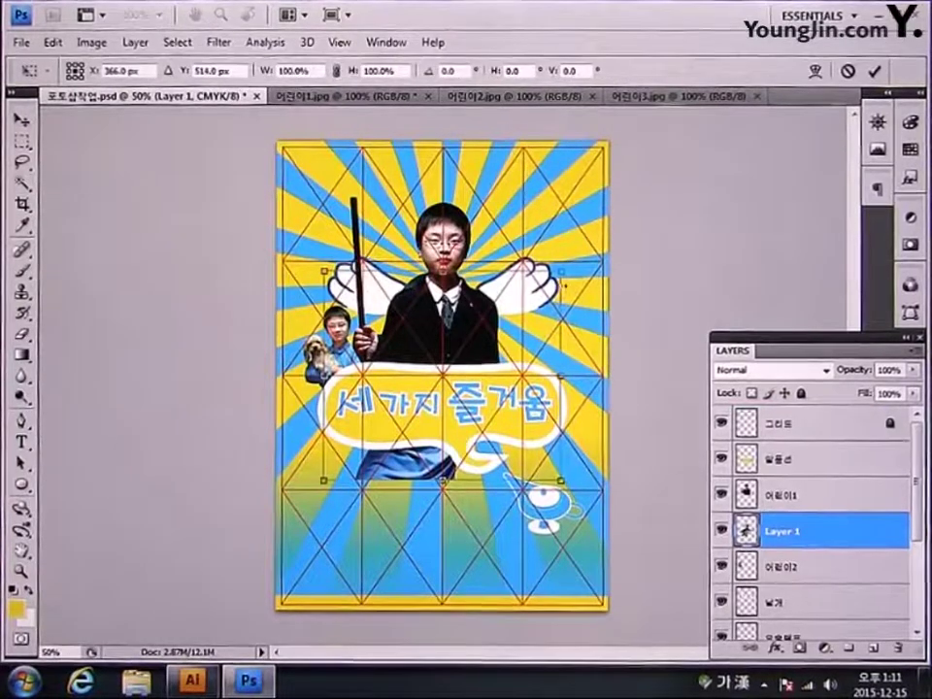
pyautogui.moveTo(561, 272); pyautogui.dragTo(456, 363)
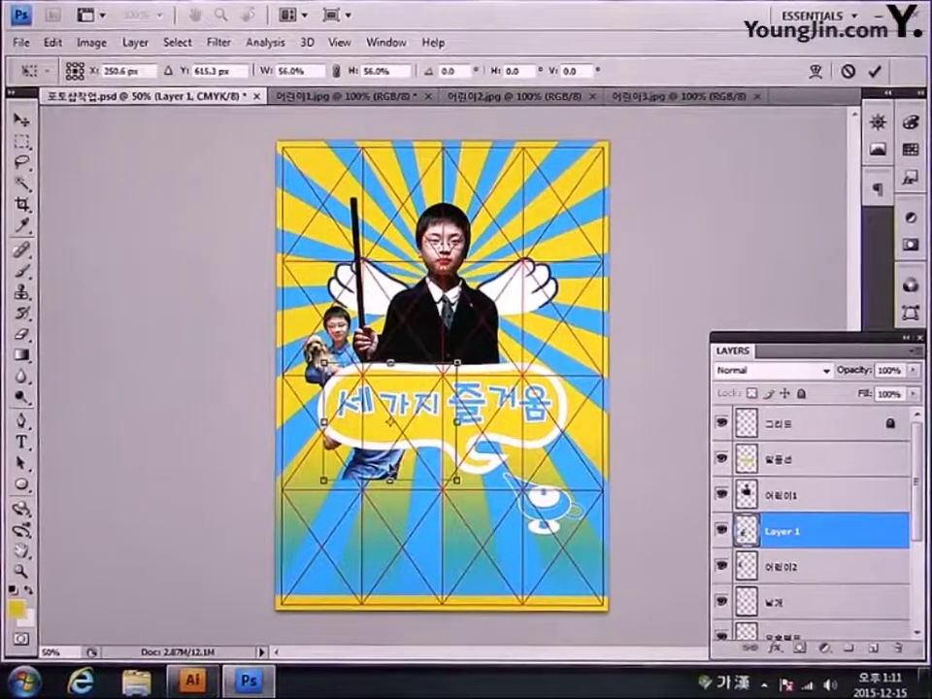
pyautogui.moveTo(418, 437); pyautogui.dragTo(572, 332)
pyautogui.moveTo(613, 256); pyautogui.dragTo(573, 293)
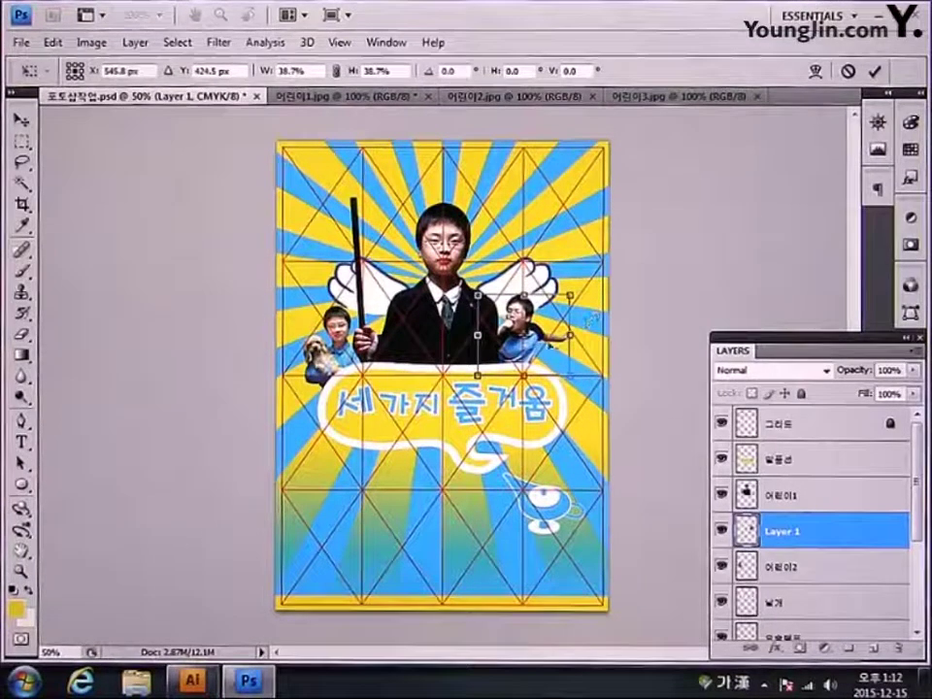
pyautogui.moveTo(544, 332); pyautogui.dragTo(563, 331)
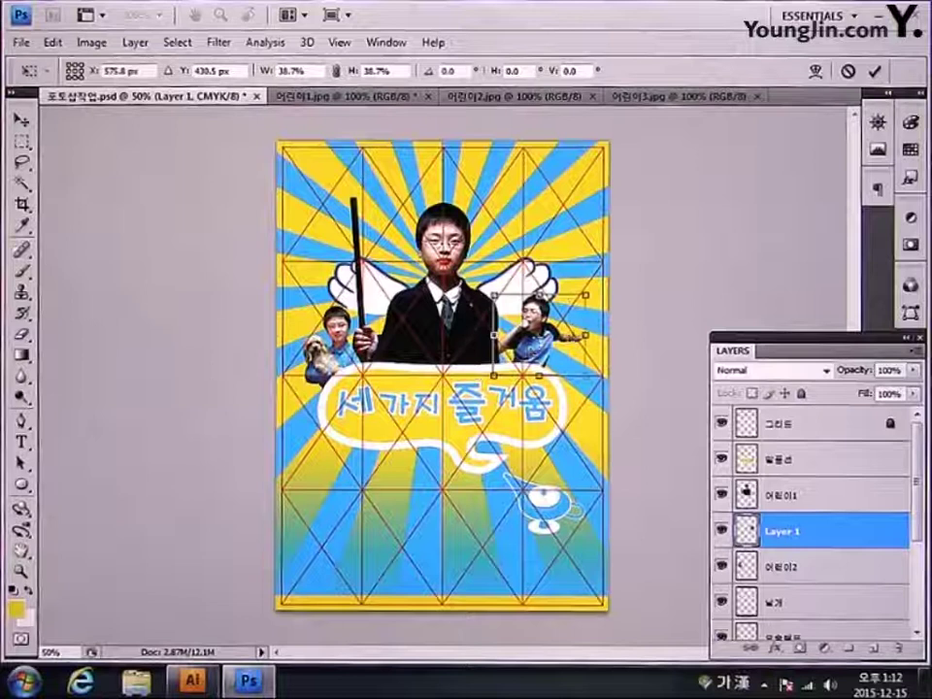
pyautogui.moveTo(589, 292)
pyautogui.mouseDown()
pyautogui.moveTo(581, 302)
pyautogui.moveTo(594, 294)
pyautogui.moveTo(591, 301)
pyautogui.mouseUp()
pyautogui.press('Return')
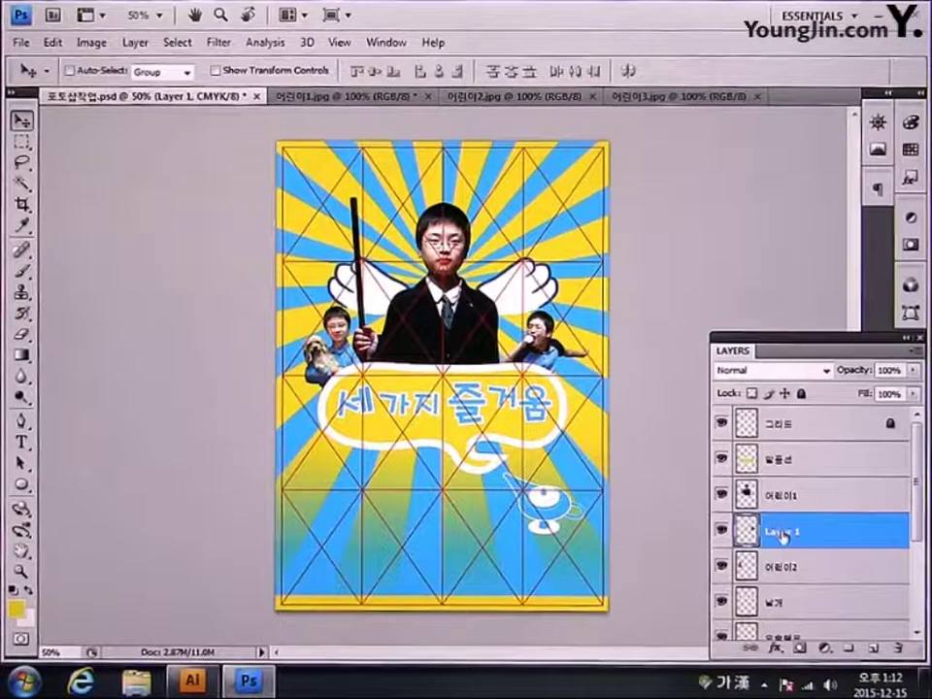
# Step: Name the microphone-boy layer 어린이3 and bring up the Illustrator artwork
pyautogui.write('어')
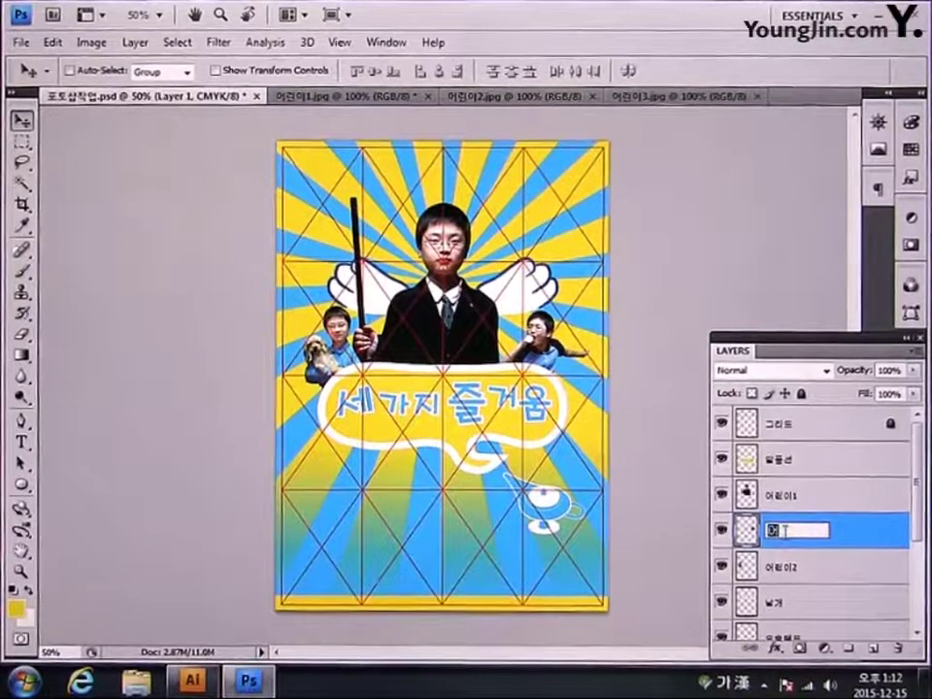
pyautogui.write('린이3')
pyautogui.press('Return')
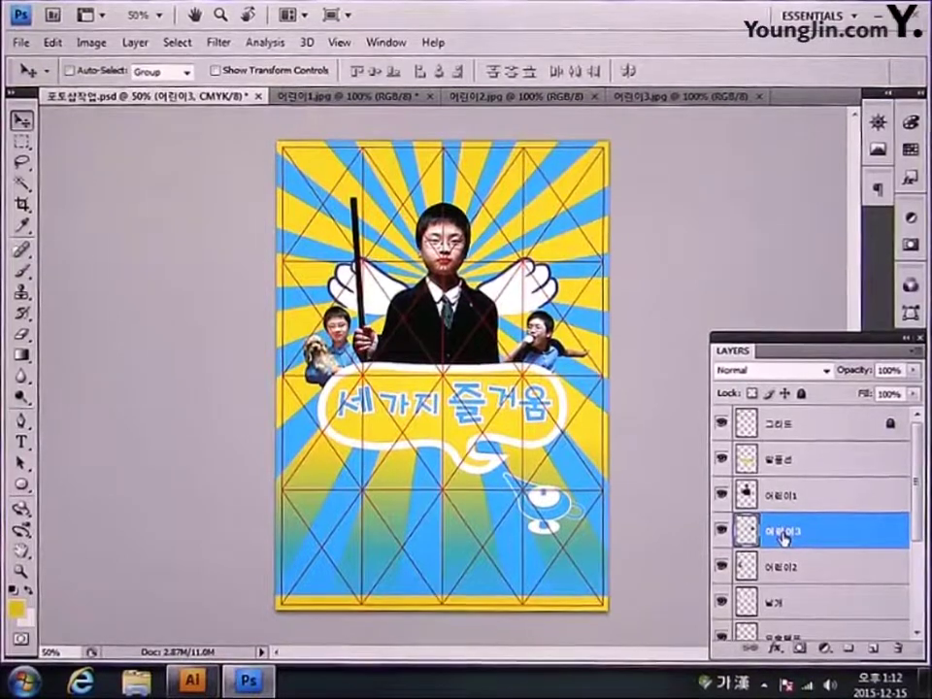
pyautogui.hotkey('alt', 'Tab')
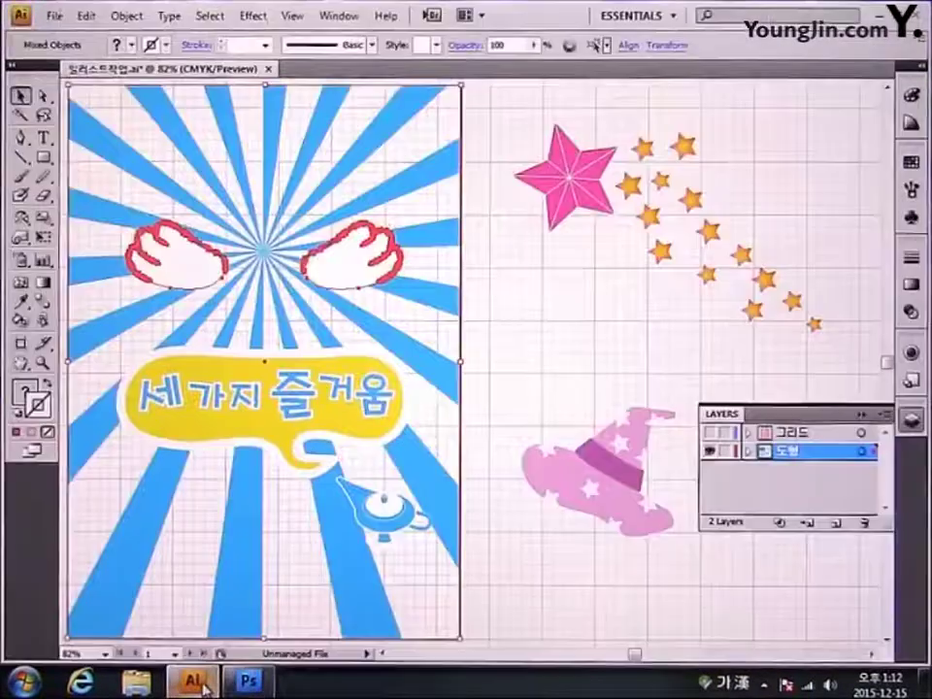
# Step: Select the pink wizard hat in the Illustrator artwork
pyautogui.click(575, 473)
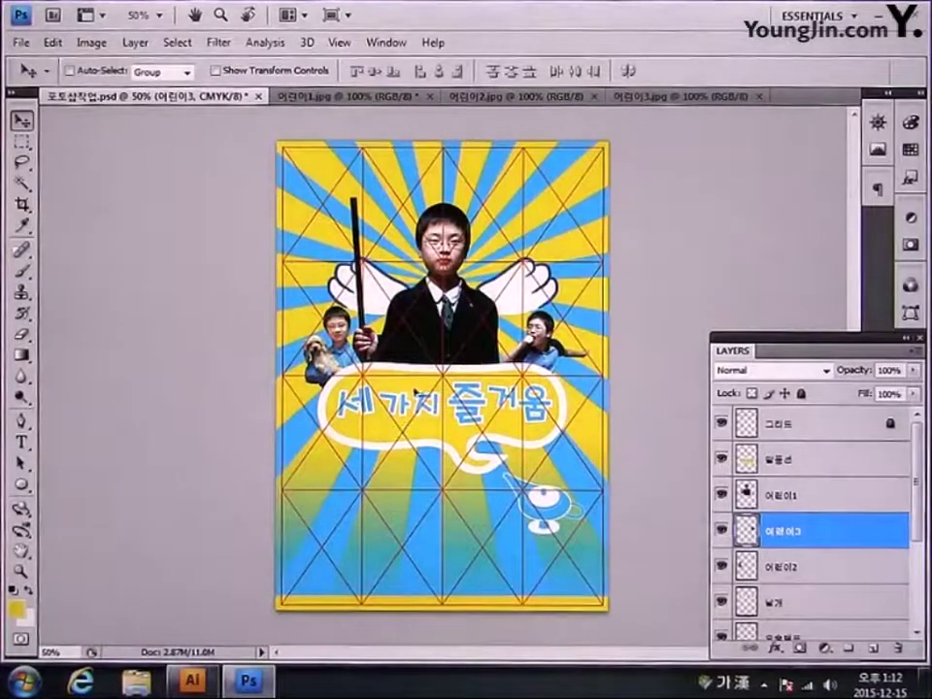
# Step: Paste the pink wizard hat as pixels, scale it to about 47%, and set it on the large boy's head
pyautogui.hotkey('ctrl', 'v')
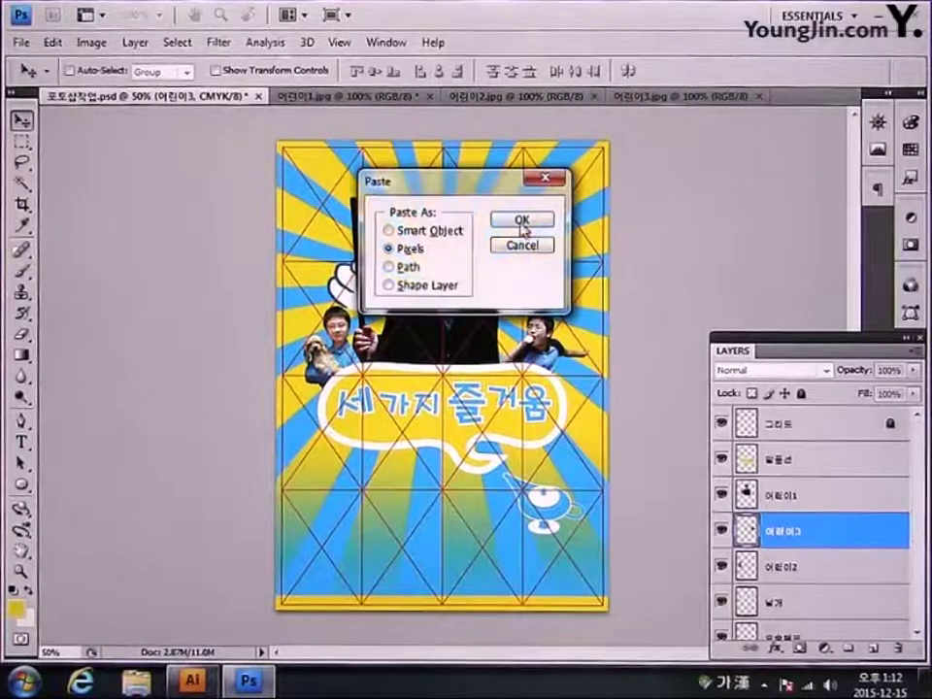
pyautogui.click(521, 222)
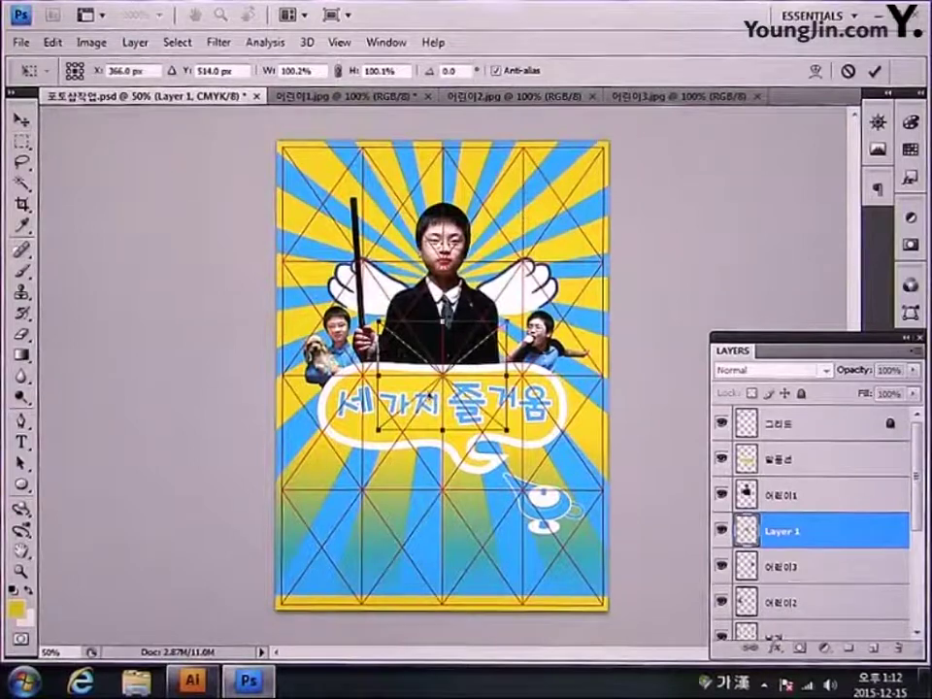
pyautogui.moveTo(466, 382); pyautogui.dragTo(478, 210)
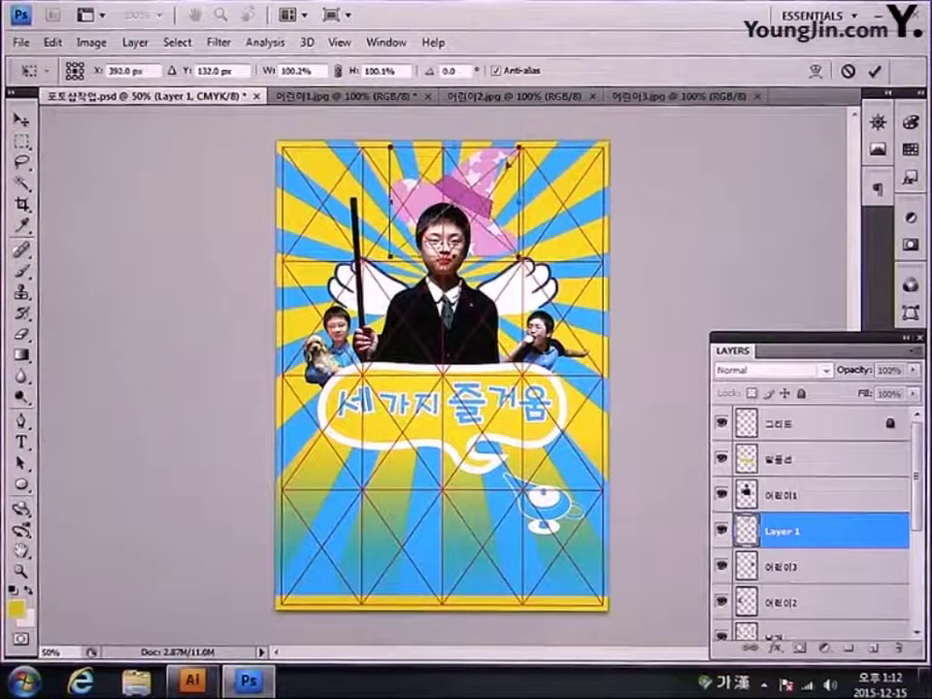
pyautogui.moveTo(520, 146); pyautogui.dragTo(476, 193)
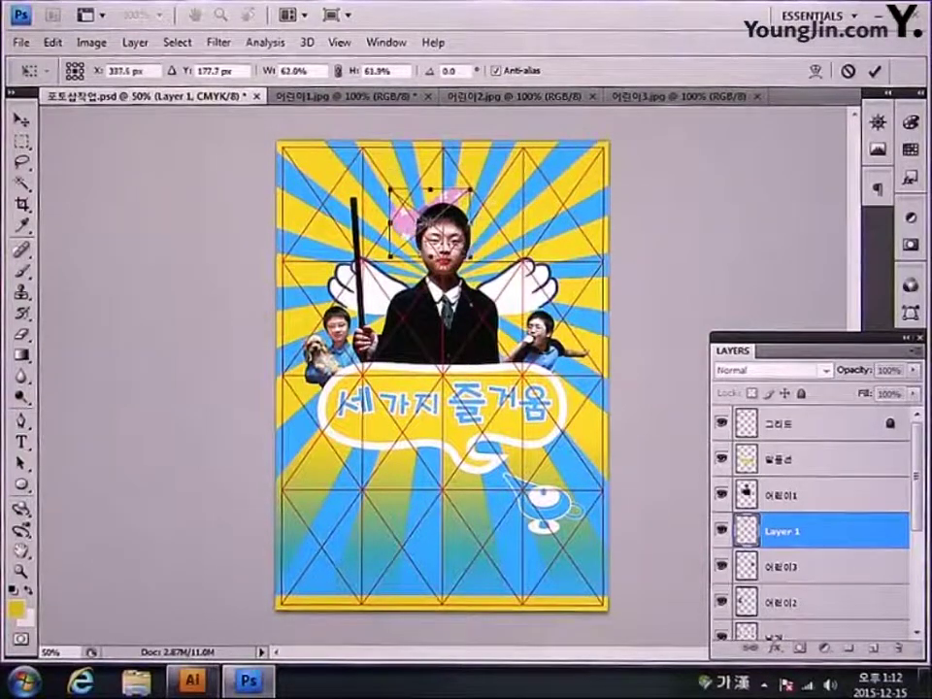
pyautogui.moveTo(404, 237); pyautogui.dragTo(438, 210)
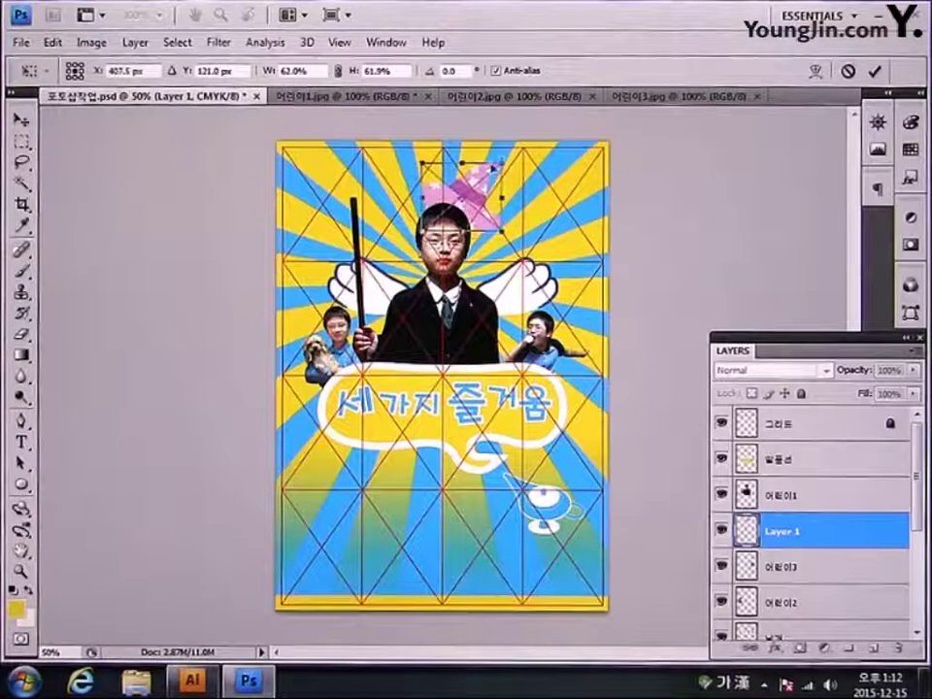
pyautogui.moveTo(501, 160); pyautogui.dragTo(484, 180)
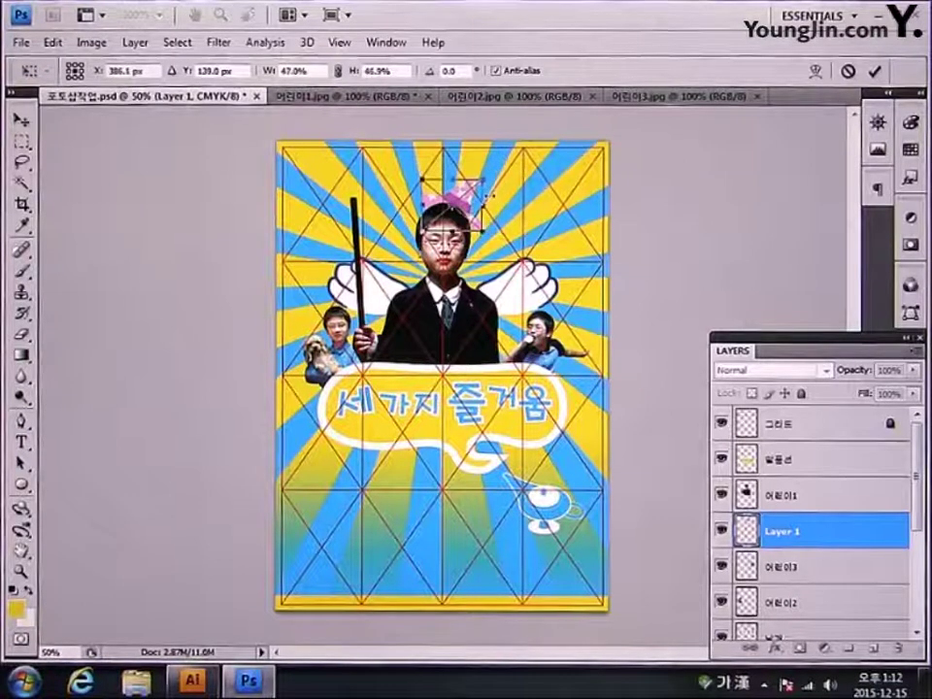
pyautogui.press('Right')
pyautogui.press('Right')
pyautogui.press('Right')
pyautogui.press('Right')
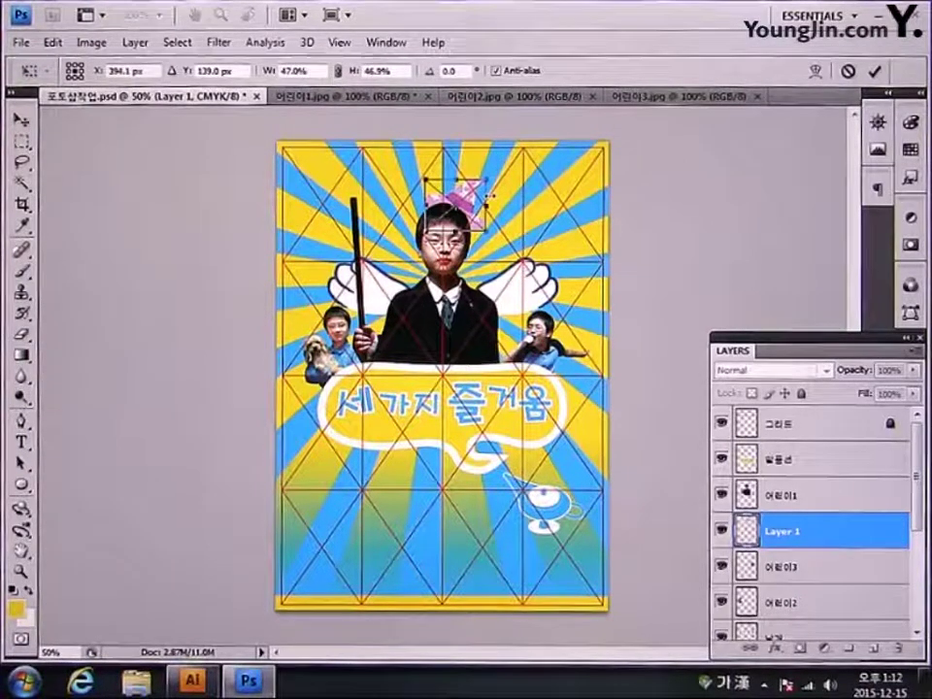
pyautogui.press('Return')
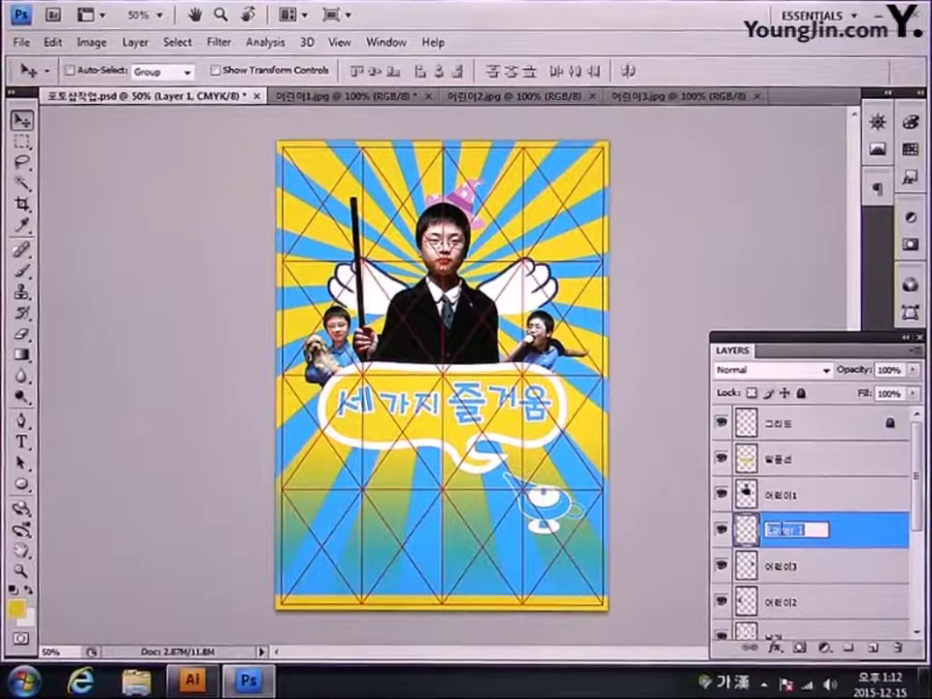
# Step: Name the hat layer 모자, stack it above the speech bubble layer, and shrink the hat to about 91%
pyautogui.write('자')
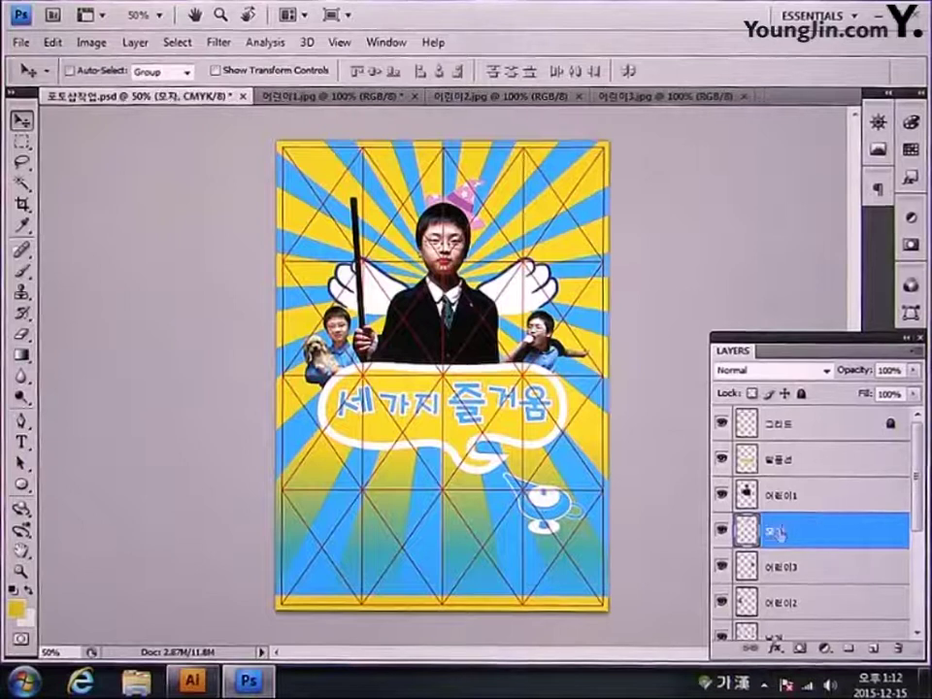
pyautogui.press('Return')
pyautogui.moveTo(799, 537); pyautogui.dragTo(826, 453)
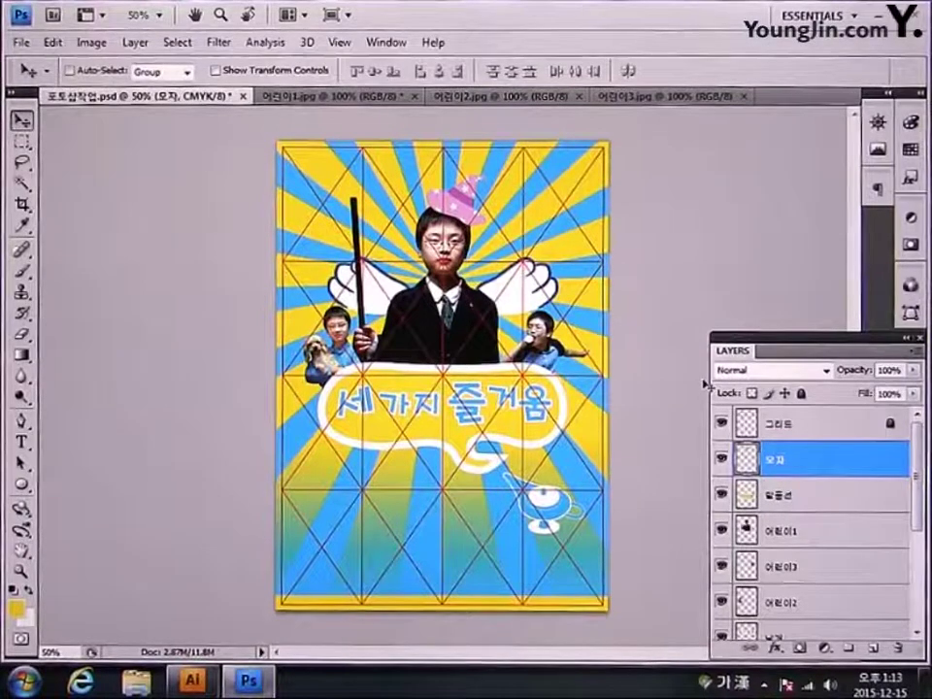
pyautogui.hotkey('ctrl', 't')
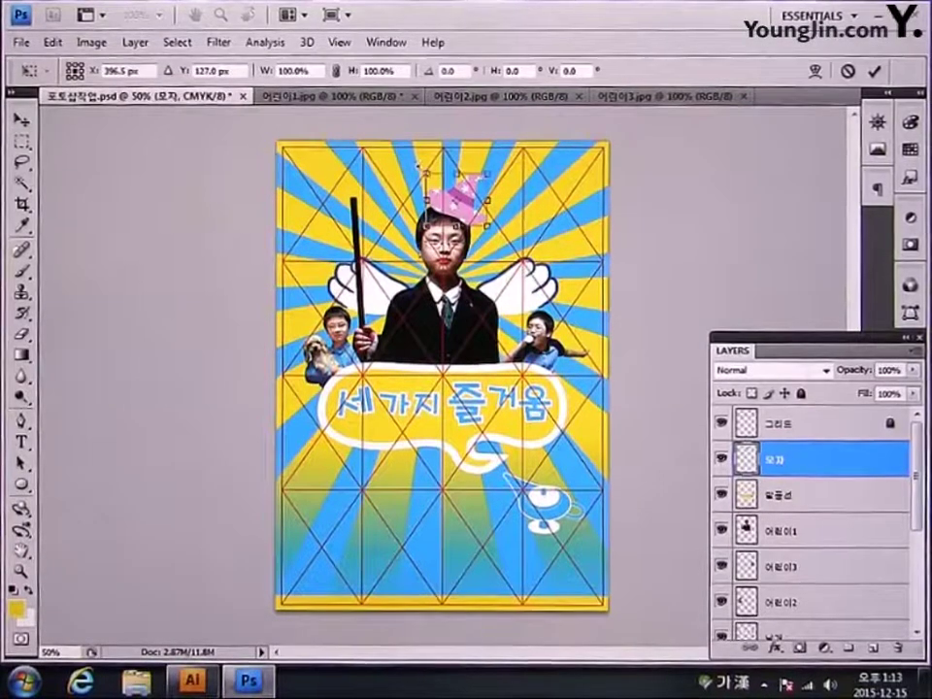
pyautogui.moveTo(428, 175); pyautogui.dragTo(433, 179)
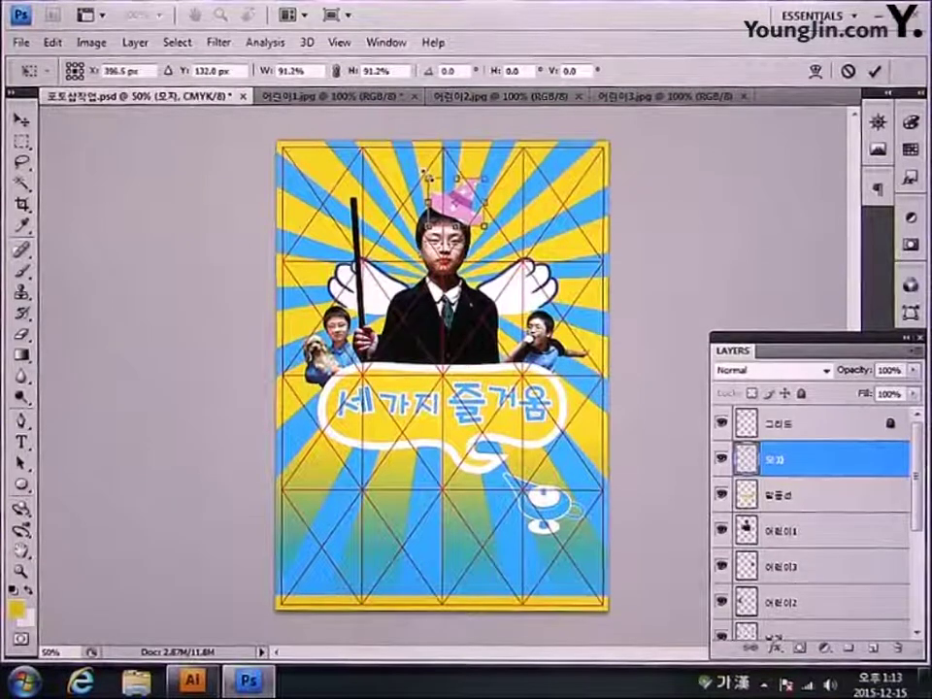
pyautogui.press('Return')
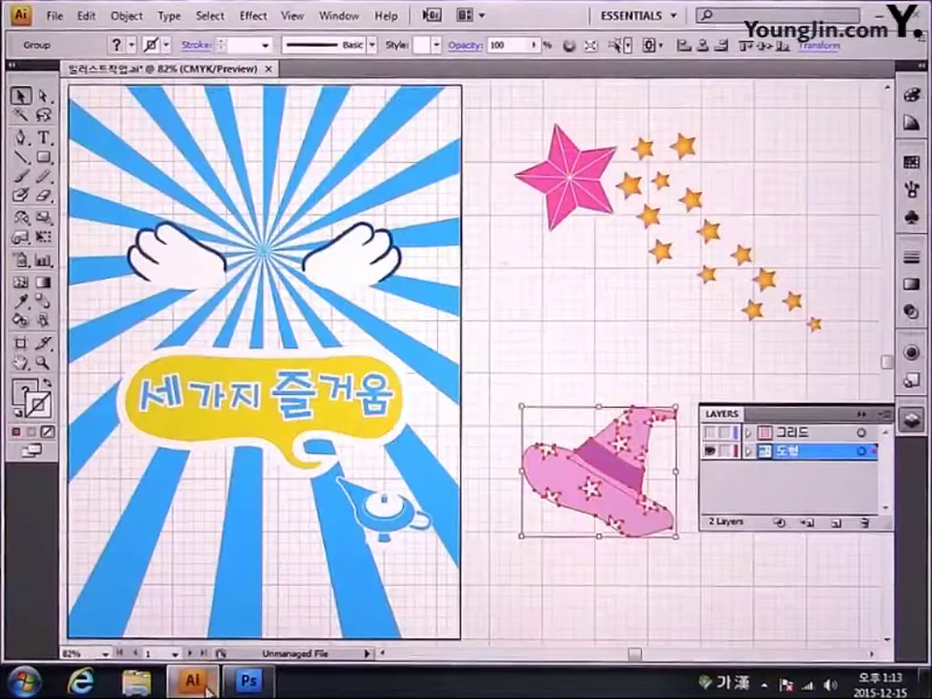
# Step: In Illustrator, revert the pink star to a flat star, copy it, and paste it into the poster
pyautogui.click(549, 204)
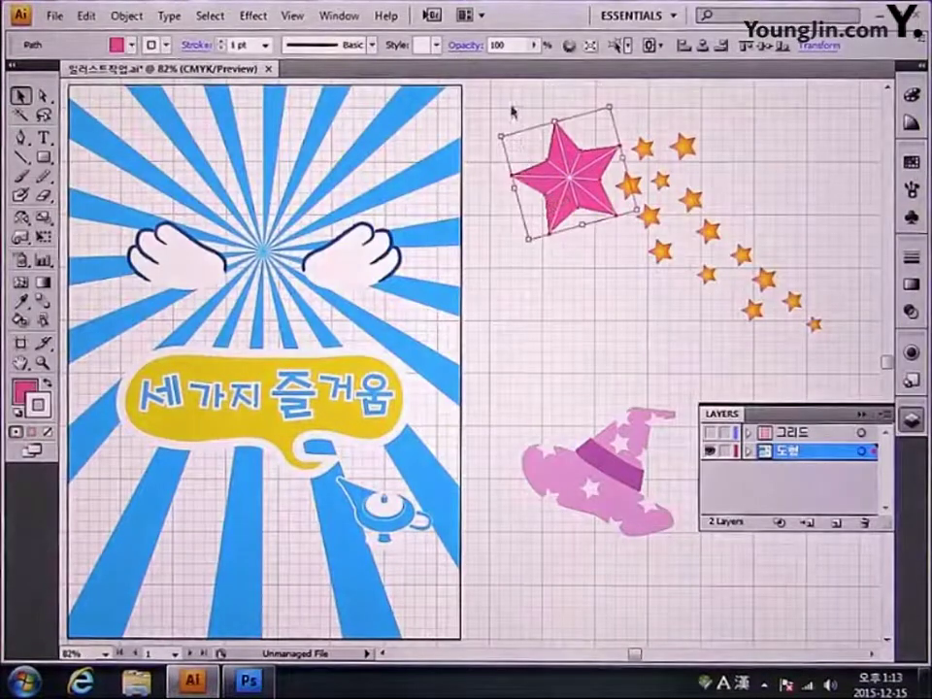
pyautogui.hotkey('ctrl', 'z')
pyautogui.click(594, 289)
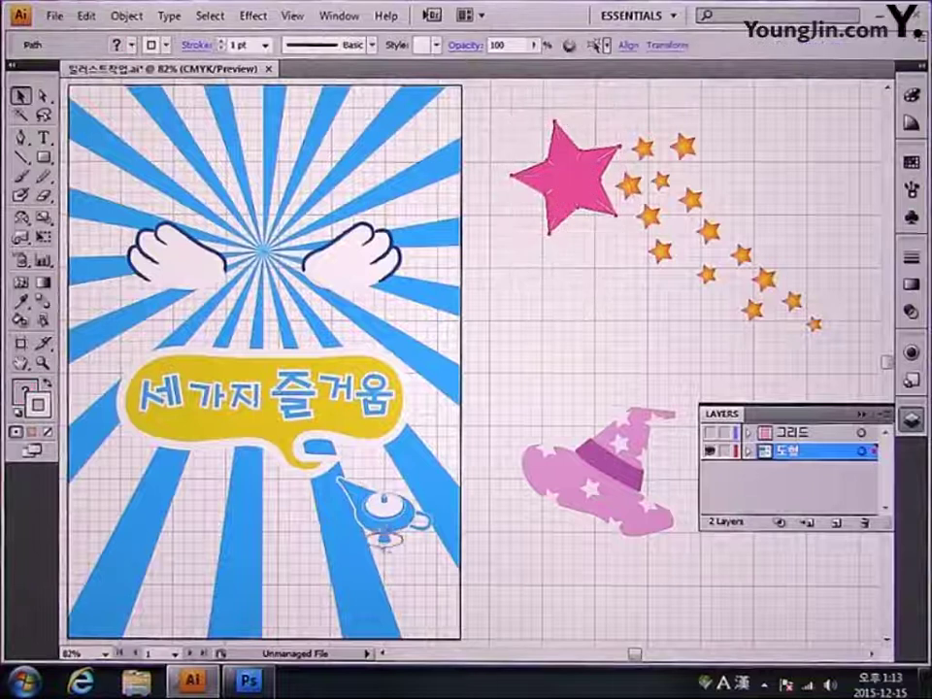
pyautogui.click(568, 176)
pyautogui.hotkey('ctrl', 'c')
pyautogui.click(250, 679)
pyautogui.hotkey('ctrl', 'v')
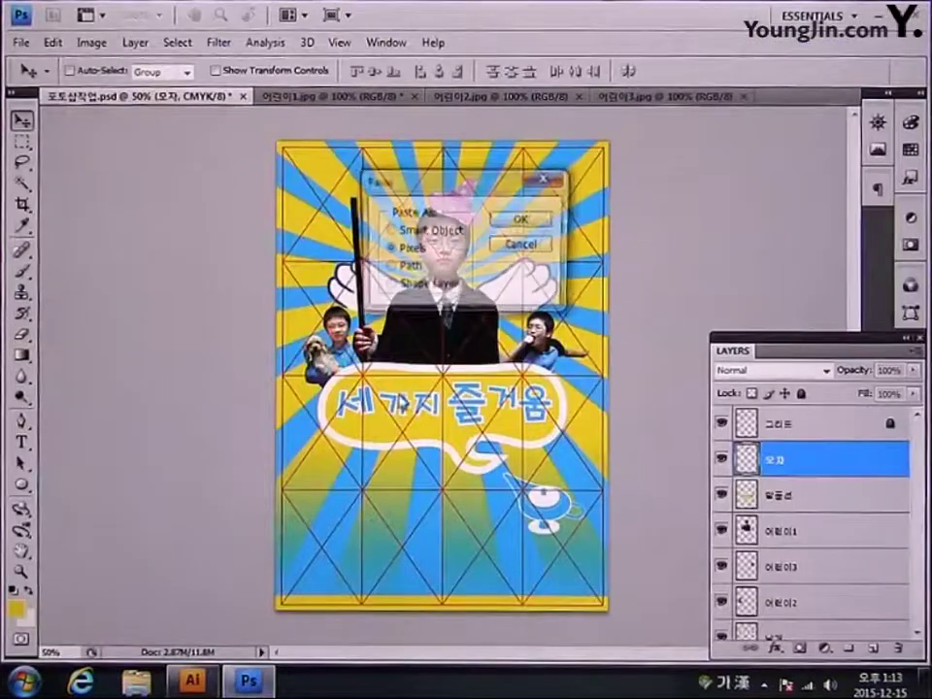
# Step: Paste the pink star as pixels and place it atop the boy's pole at about 90.8%
pyautogui.click(521, 218)
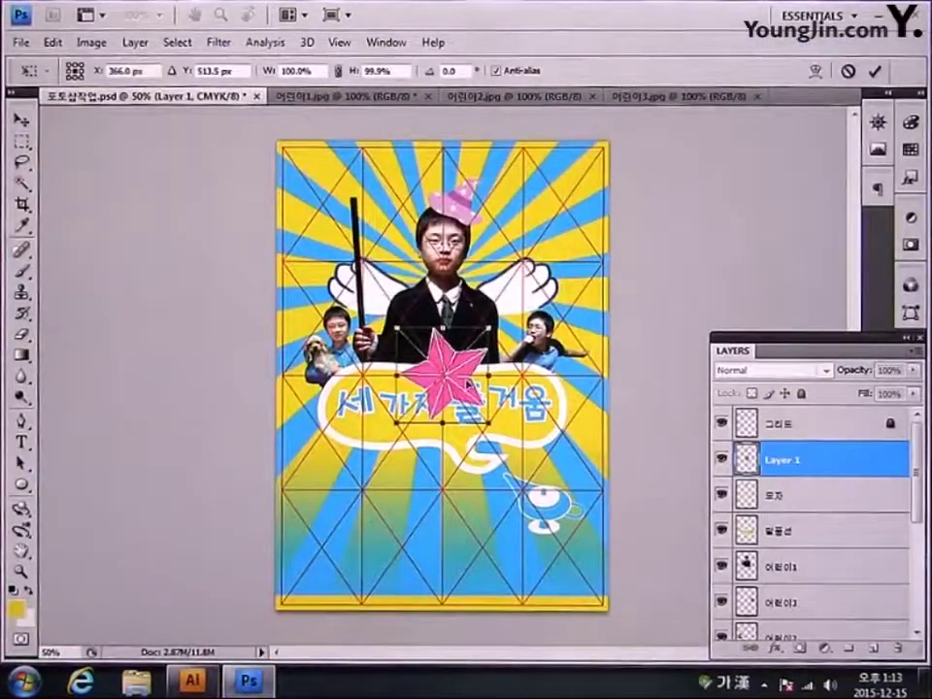
pyautogui.moveTo(444, 376); pyautogui.dragTo(351, 178)
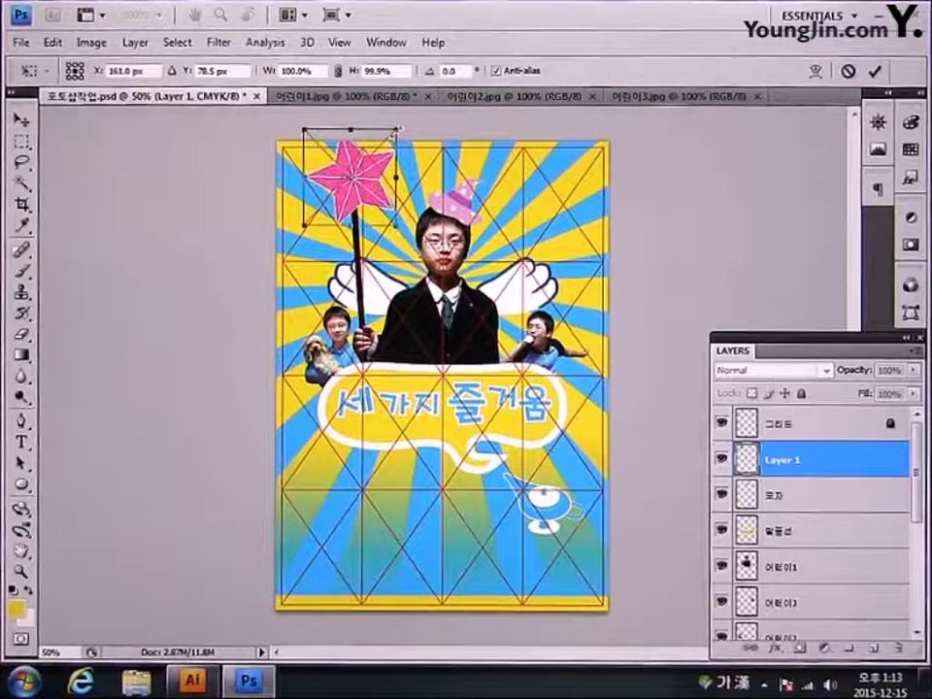
pyautogui.moveTo(400, 127); pyautogui.dragTo(355, 185)
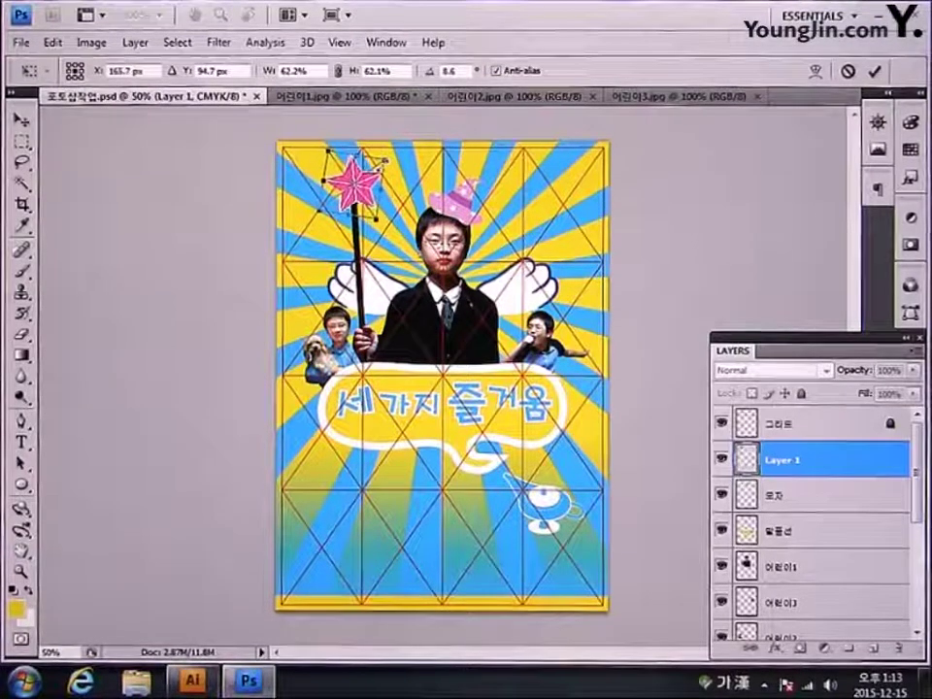
pyautogui.press('Right')
pyautogui.press('Right')
pyautogui.press('Right')
pyautogui.press('Right')
pyautogui.press('Down')
pyautogui.press('Down')
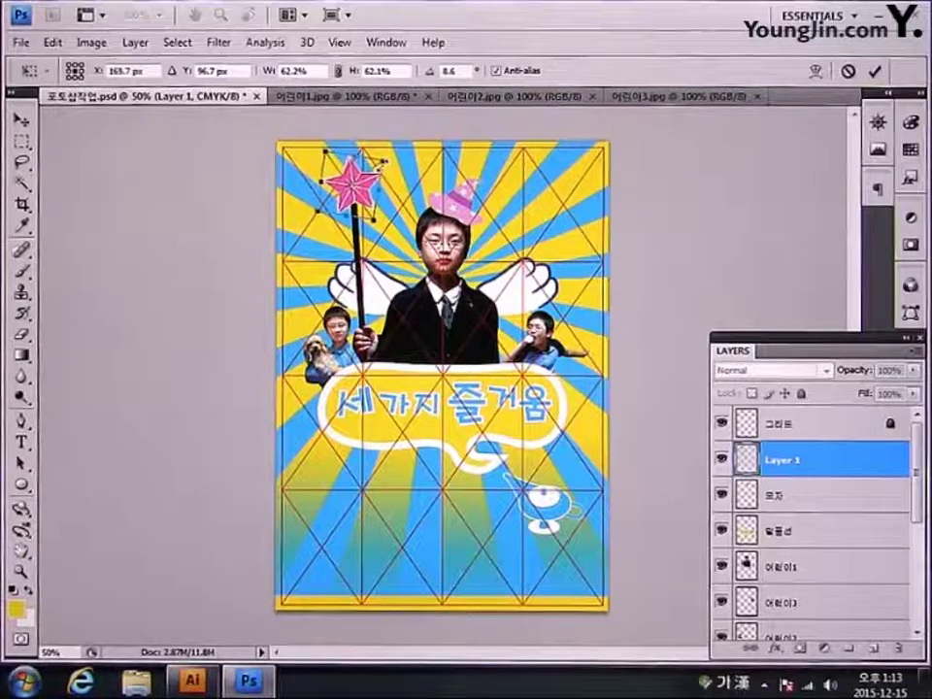
pyautogui.press('Return')
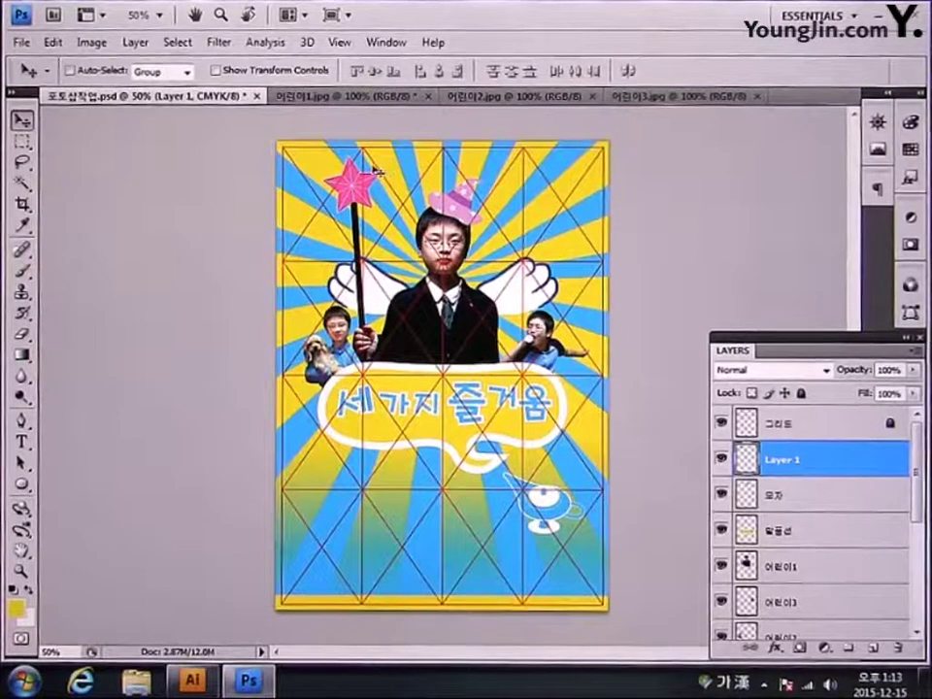
pyautogui.hotkey('ctrl', 't')
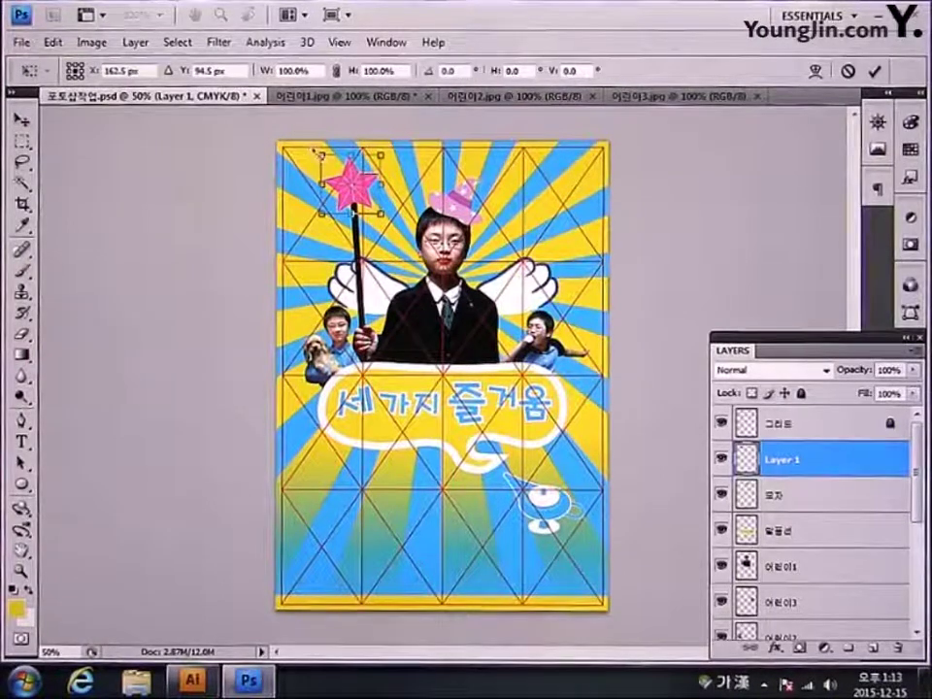
pyautogui.moveTo(374, 171); pyautogui.dragTo(374, 172)
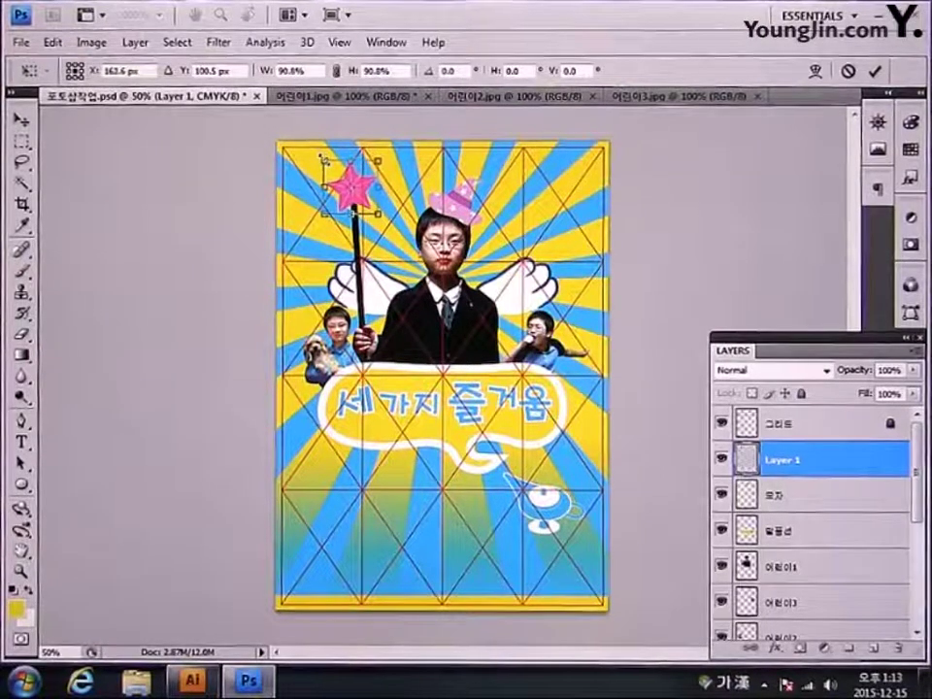
pyautogui.press('Return')
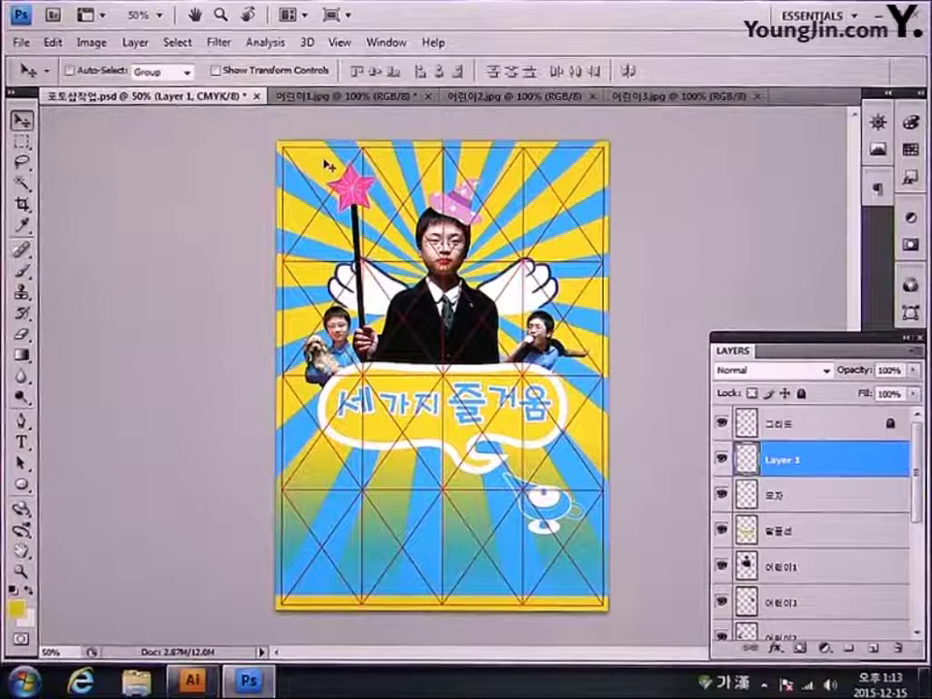
# Step: Copy the trail of small orange stars from Illustrator and paste it into the poster
pyautogui.click(194, 680)
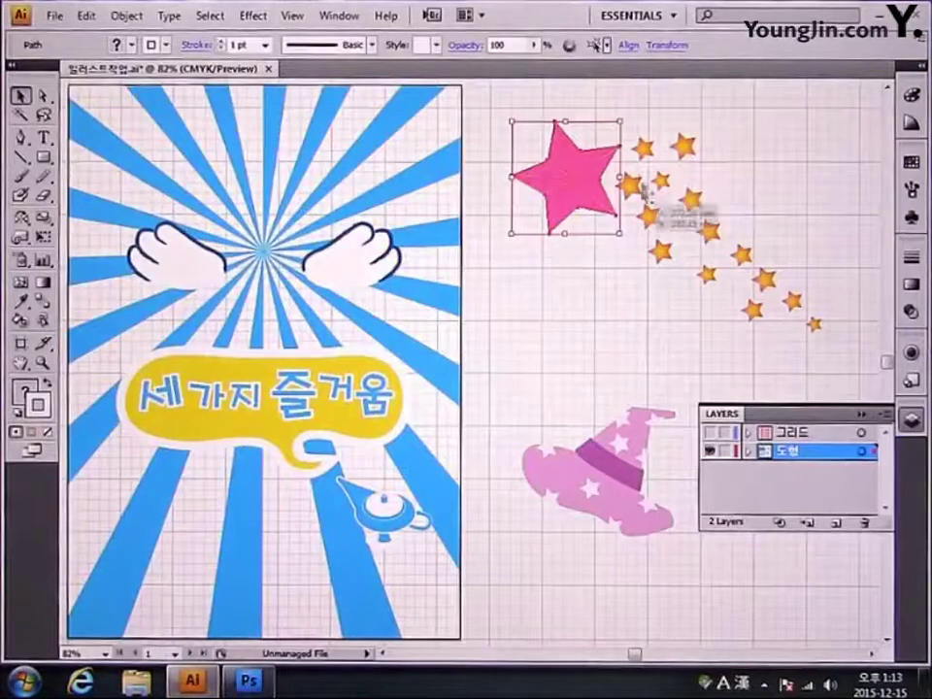
pyautogui.moveTo(627, 118); pyautogui.dragTo(631, 146)
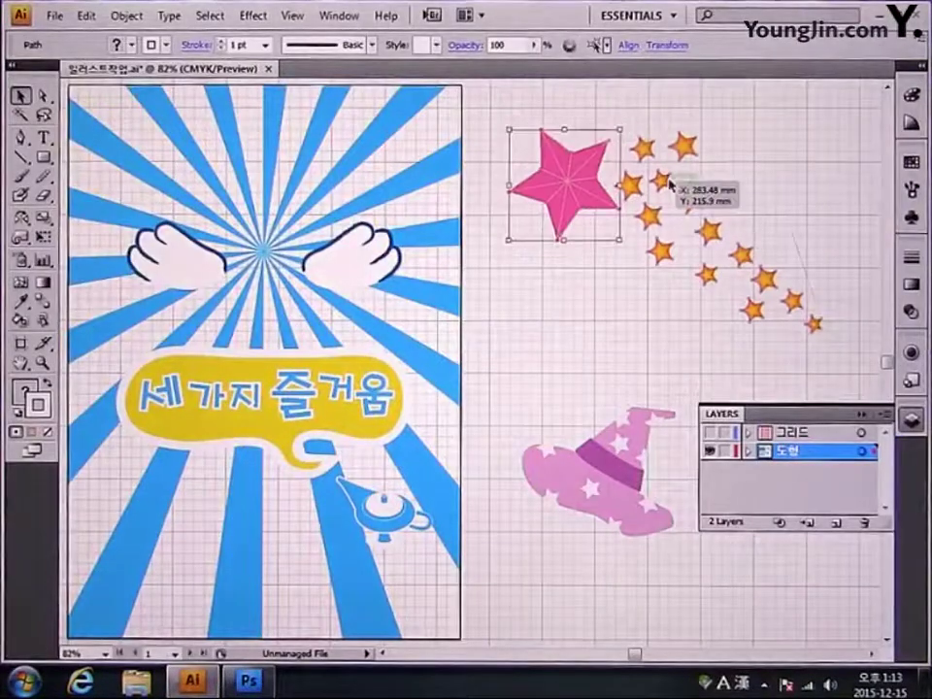
pyautogui.click(716, 208)
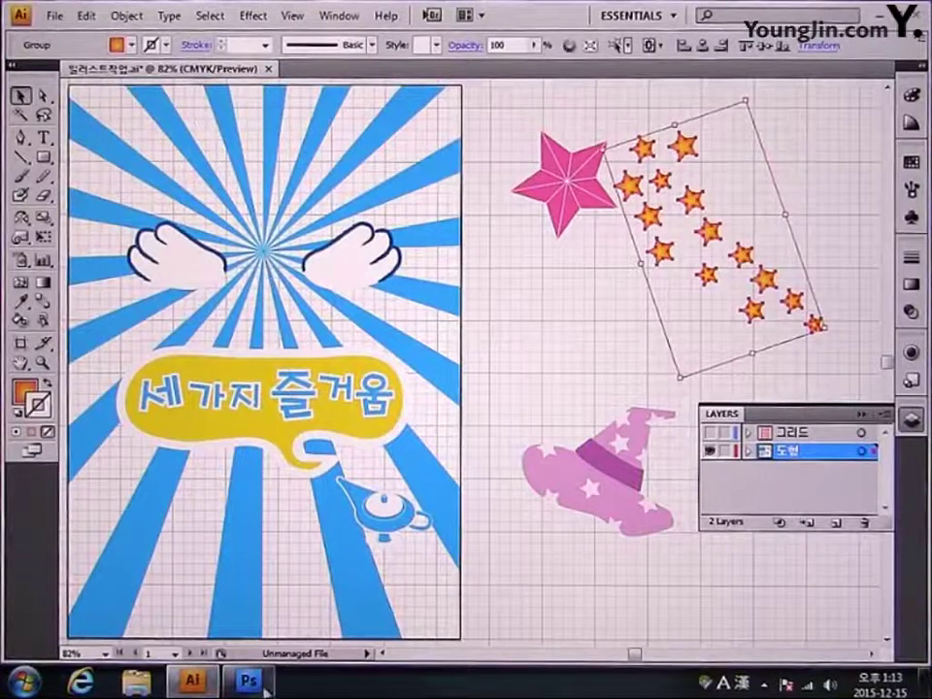
pyautogui.click(248, 680)
pyautogui.hotkey('ctrl', 'v')
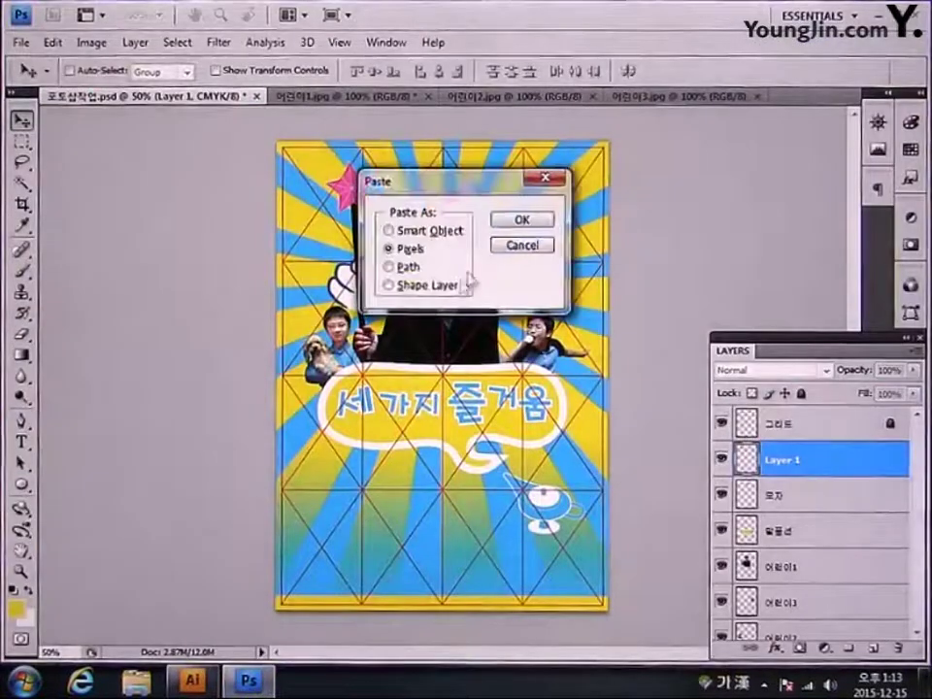
# Step: Paste the small orange stars as pixels, move them up and scale them to about 37% beside the pink star
pyautogui.click(517, 224)
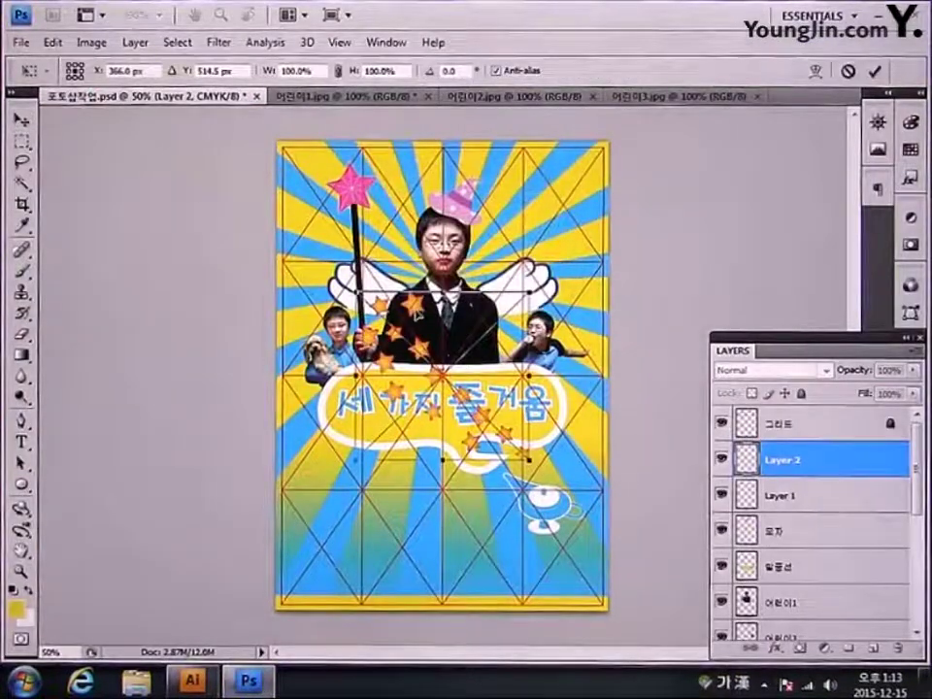
pyautogui.moveTo(442, 379); pyautogui.dragTo(442, 287)
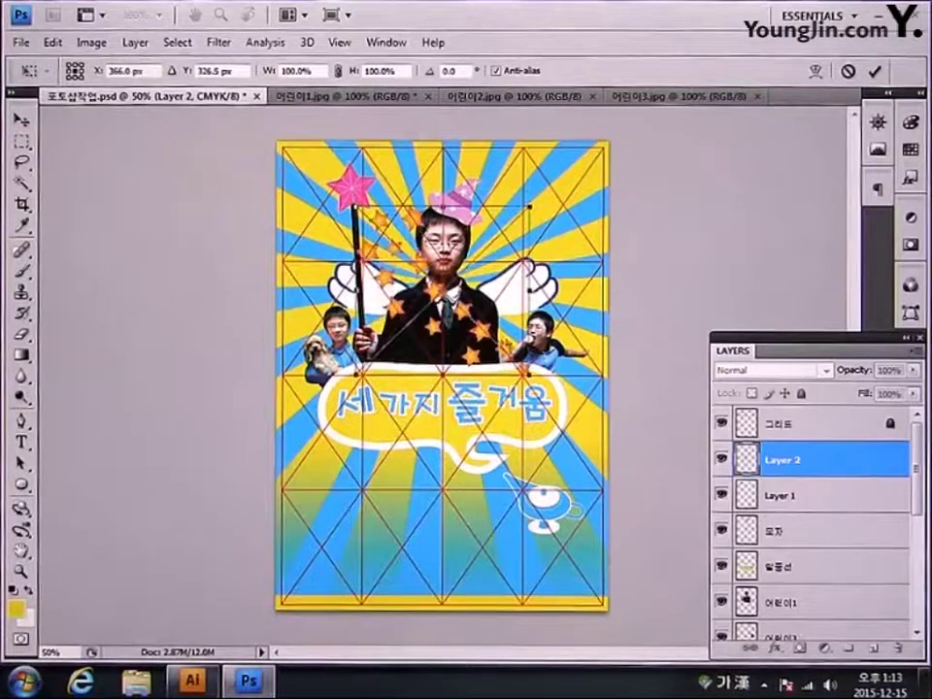
pyautogui.moveTo(529, 393); pyautogui.dragTo(397, 242)
pyautogui.press('Return')
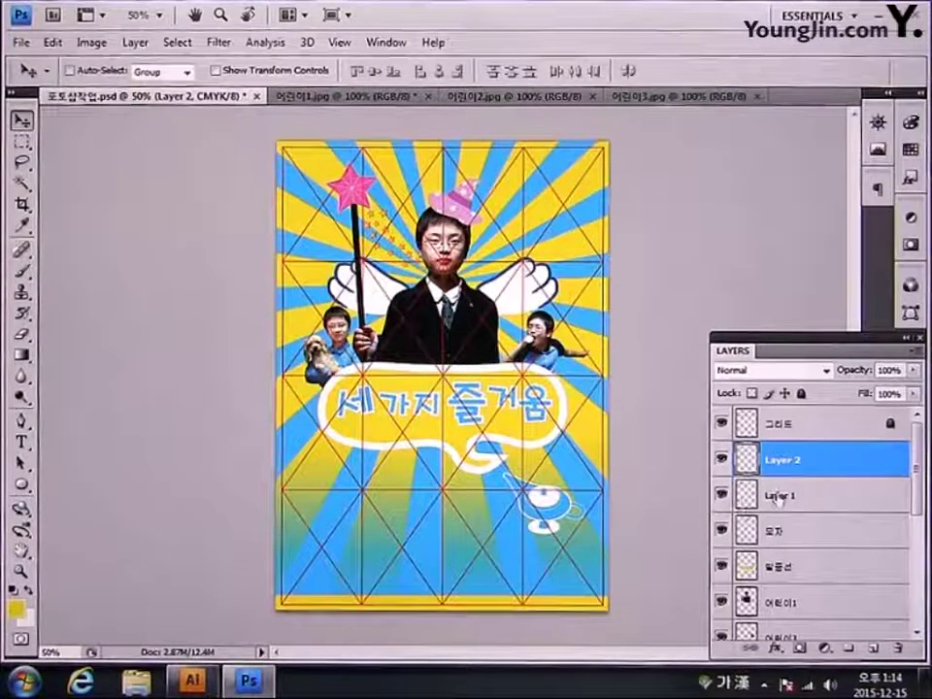
# Step: Rename the star layers: Layer 1 becomes 큰별 and Layer 2 becomes 작은별
pyautogui.doubleClick(778, 497)
pyautogui.write('ㅂ')
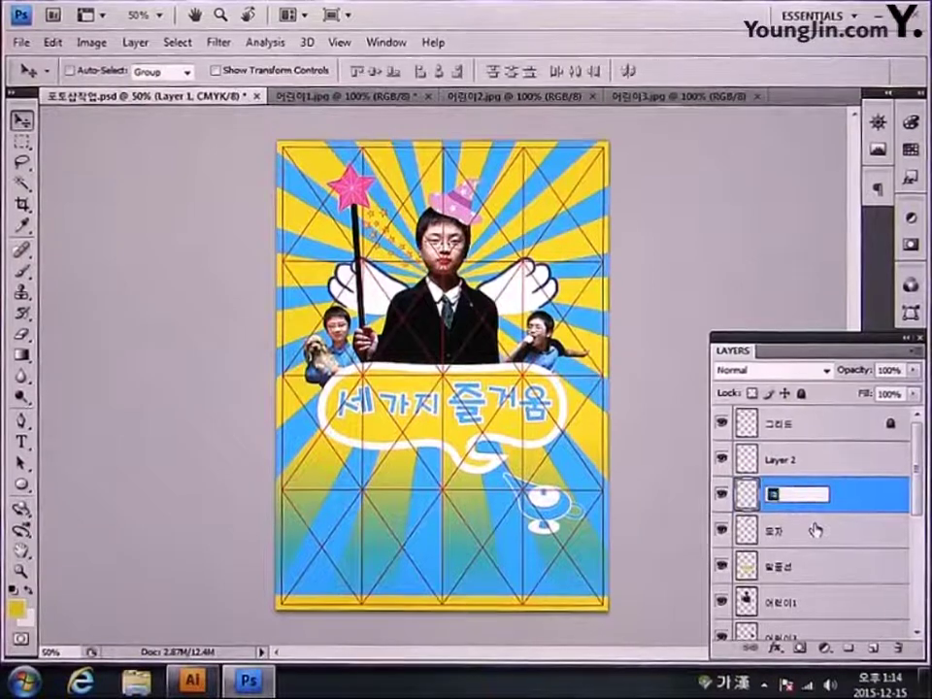
pyautogui.write('큰별')
pyautogui.press('Return')
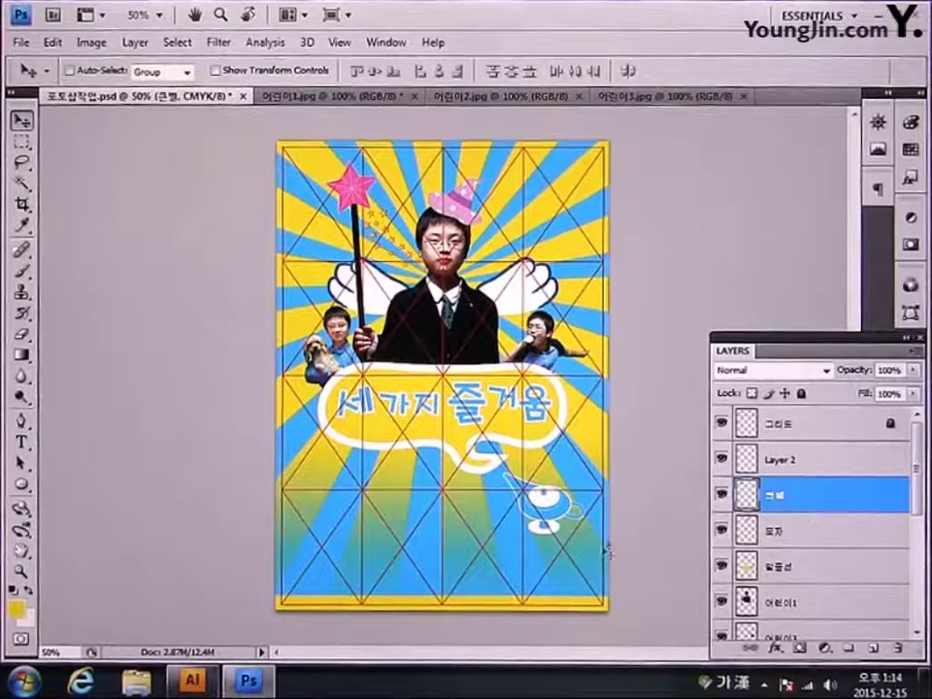
pyautogui.doubleClick(780, 460)
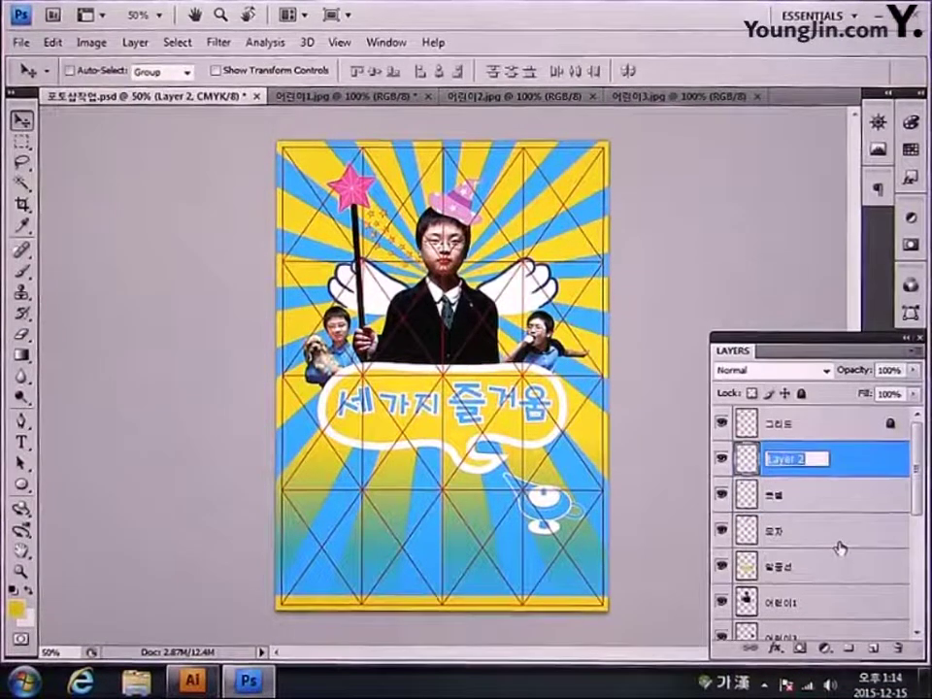
pyautogui.write('작은별')
pyautogui.press('Return')
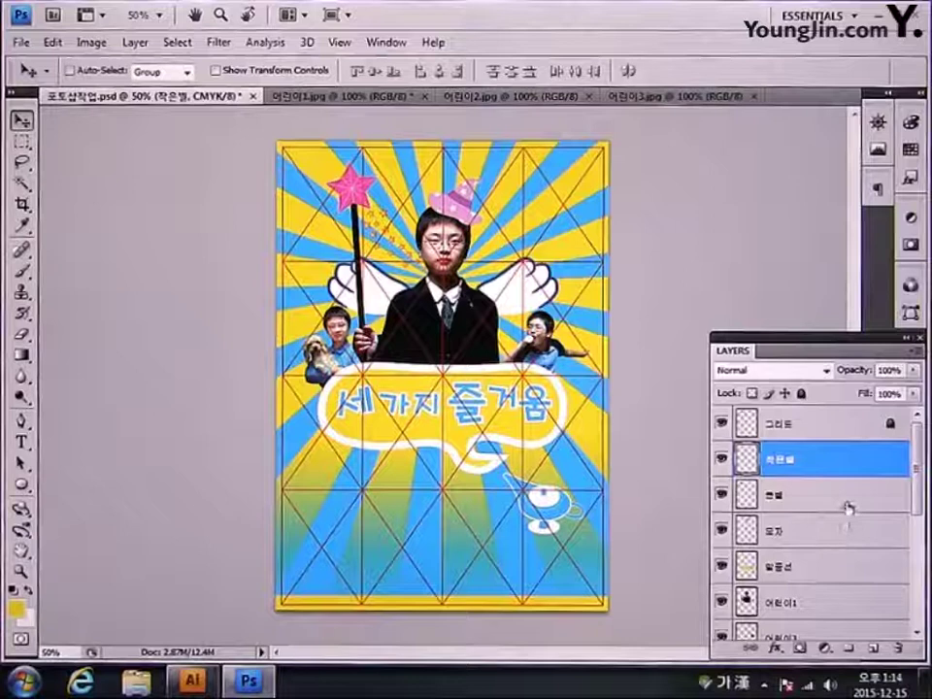
pyautogui.doubleClick(847, 506)
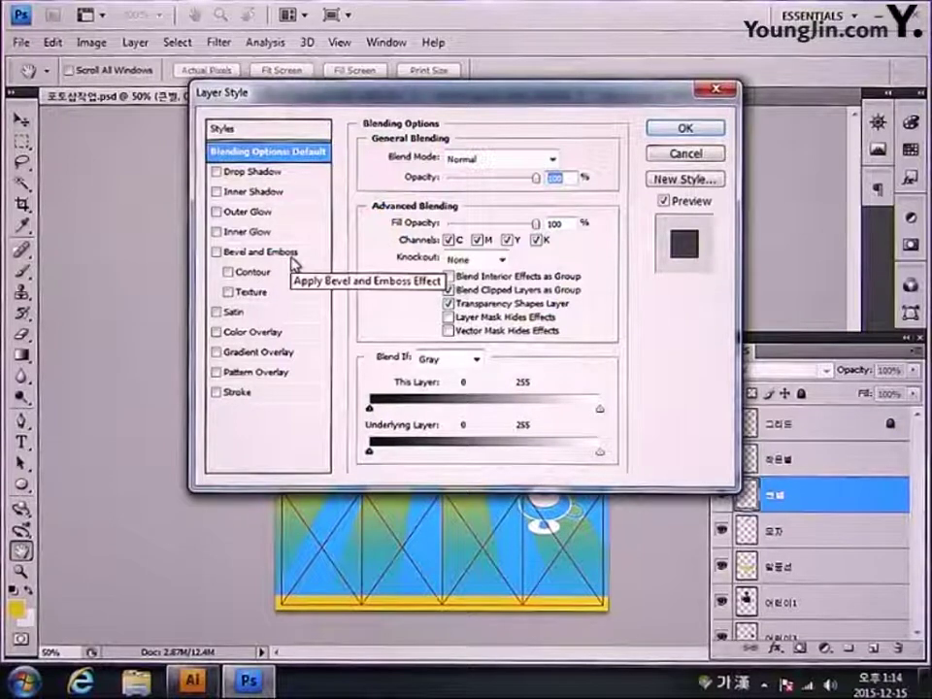
# Step: Apply a white Outer Glow to 큰별 with Spread 9% and Size 21 px
pyautogui.click(262, 215)
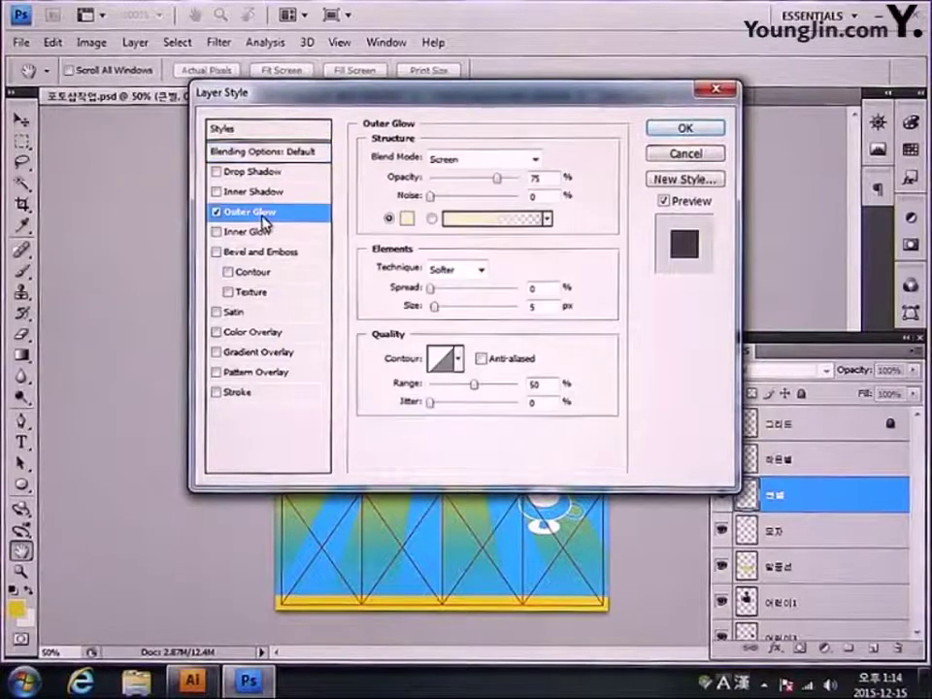
pyautogui.click(407, 218)
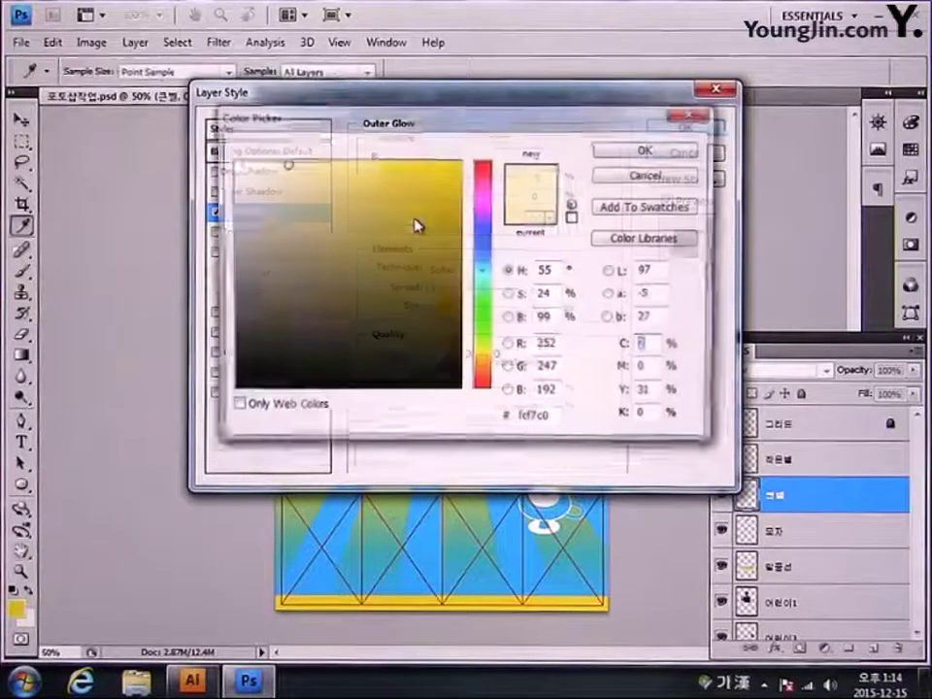
pyautogui.write('0')
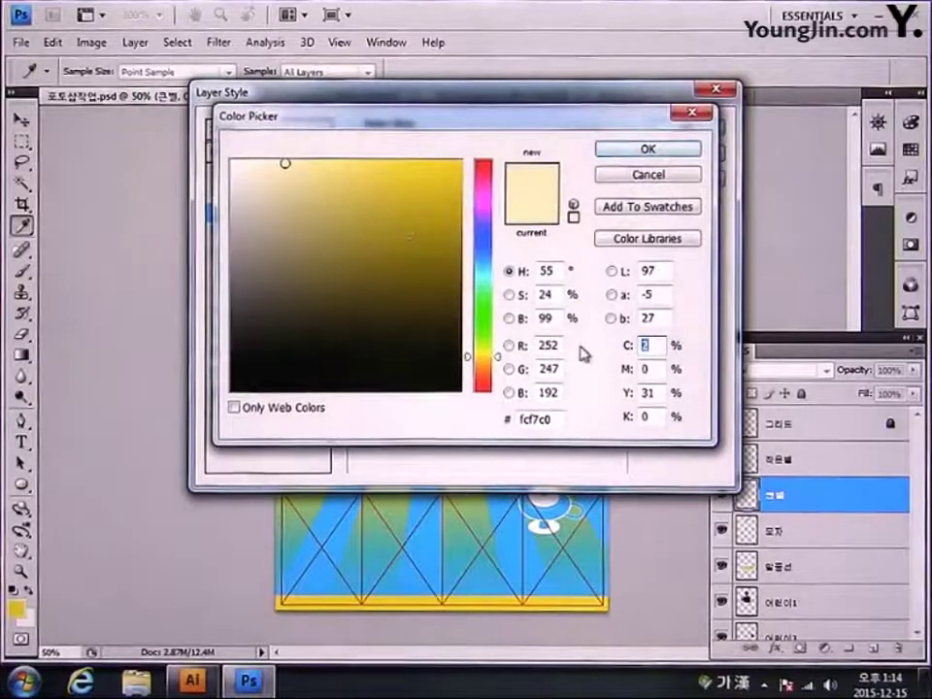
pyautogui.press('Tab')
pyautogui.press('Tab')
pyautogui.write('0')
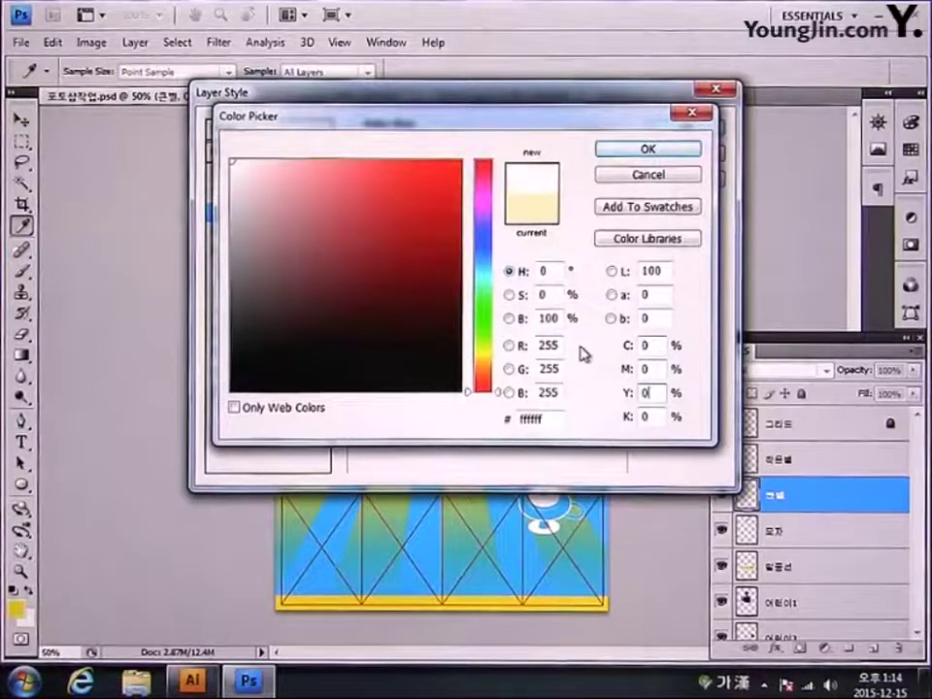
pyautogui.press('Return')
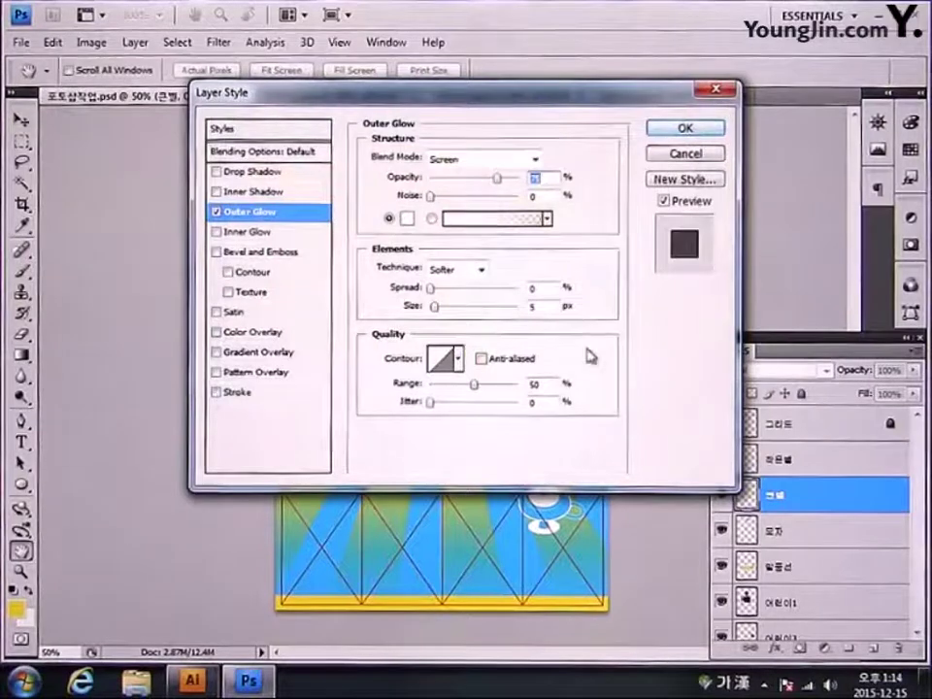
pyautogui.click(536, 288)
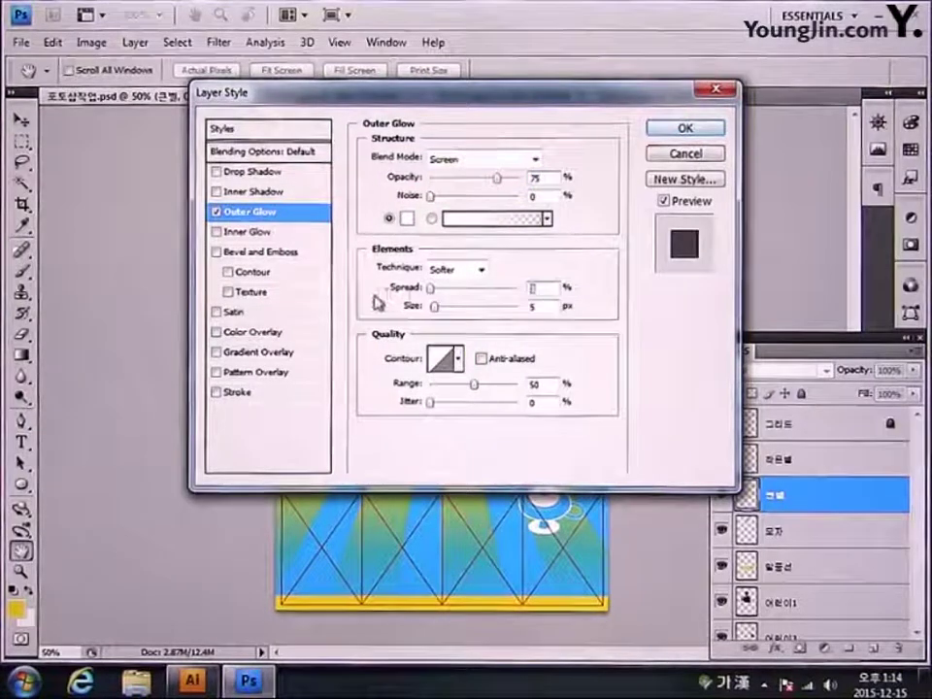
pyautogui.write('9')
pyautogui.press('Tab')
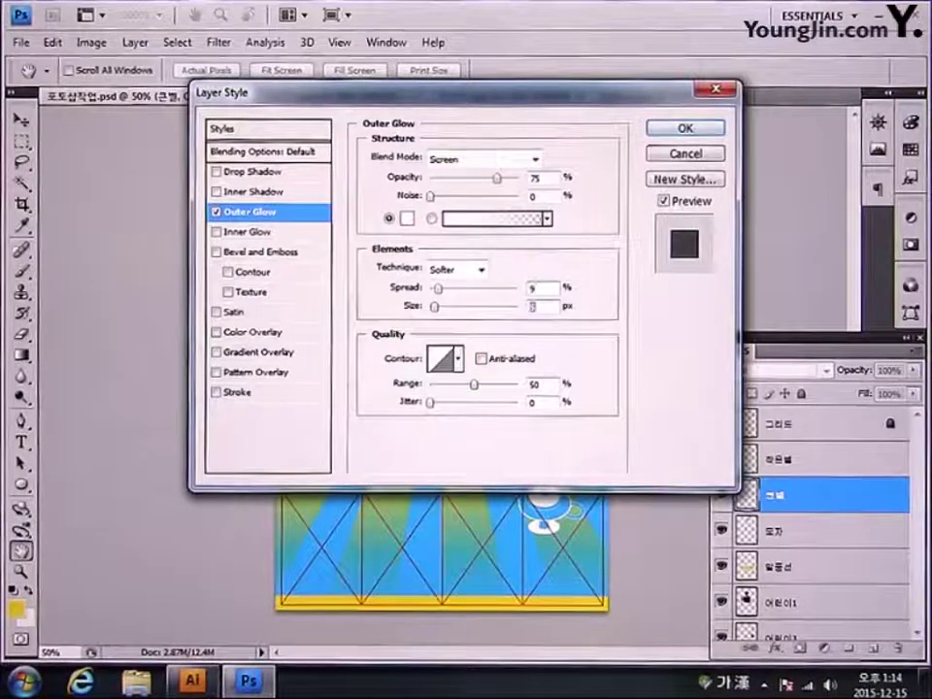
pyautogui.write('21')
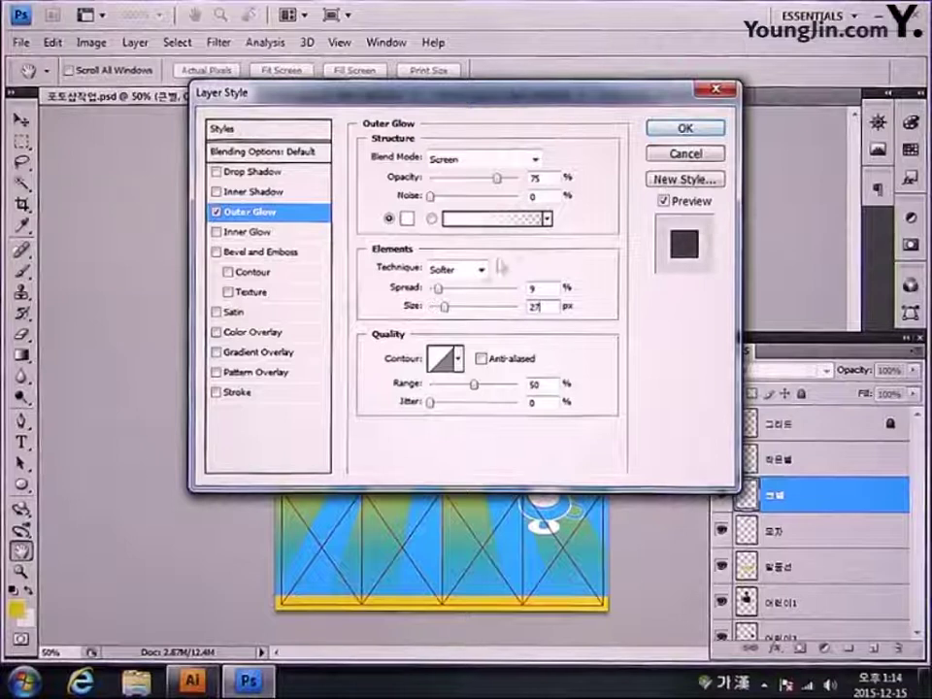
pyautogui.click(686, 128)
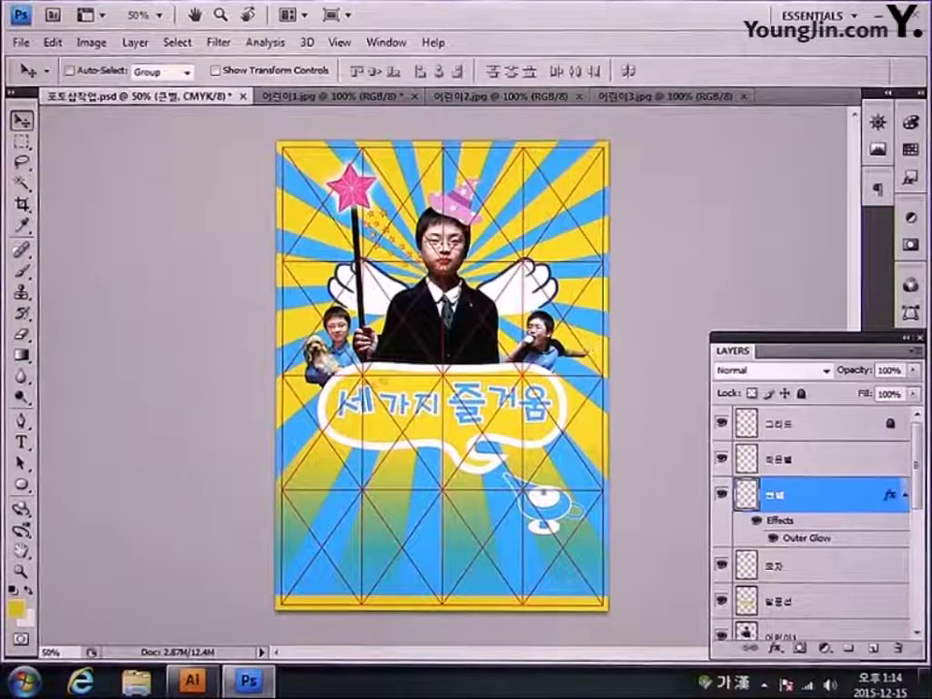
# Step: Set the foreground colour to magenta (C0 M100 Y0 K0)
pyautogui.click(17, 609)
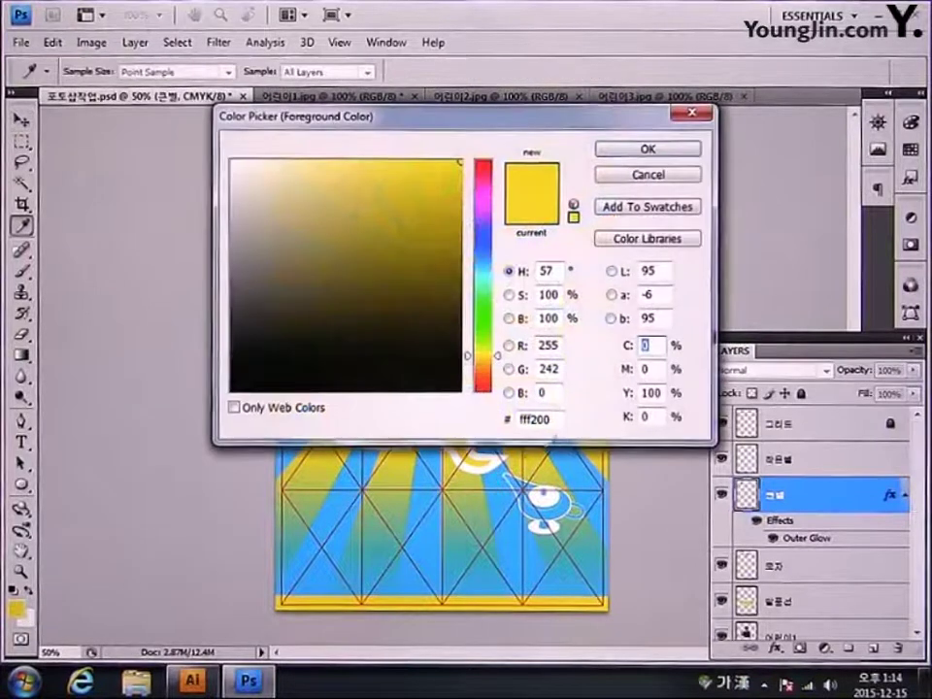
pyautogui.press('Tab')
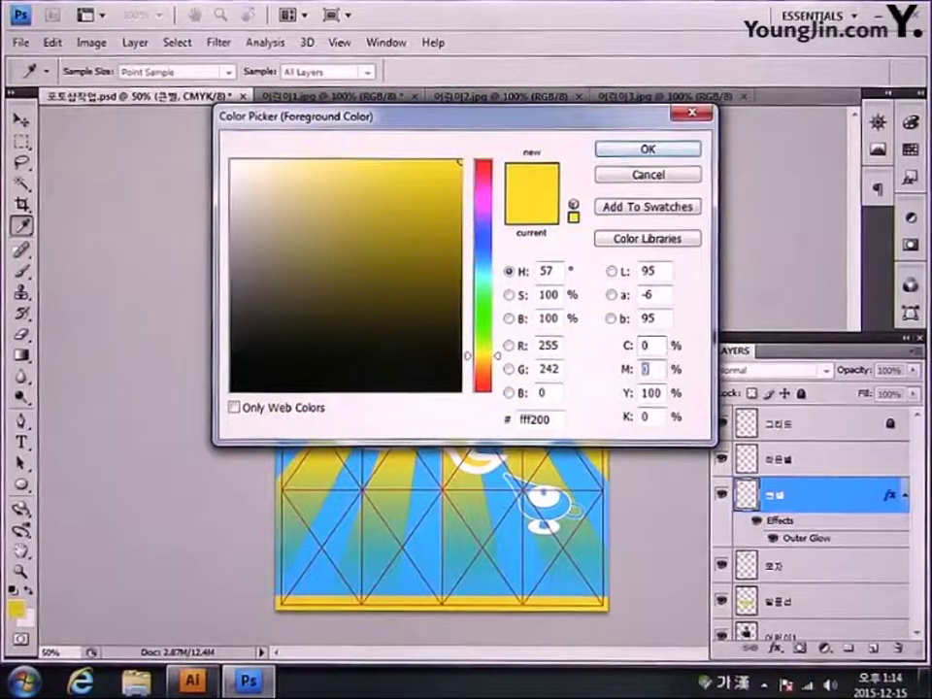
pyautogui.write('100')
pyautogui.press('Tab')
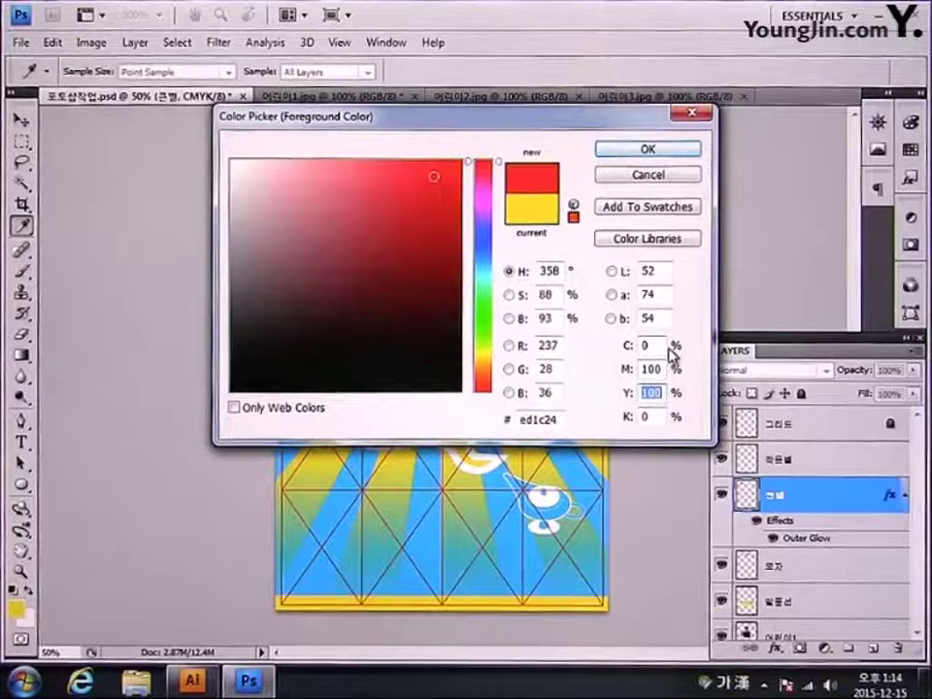
pyautogui.write('0')
pyautogui.press('Return')
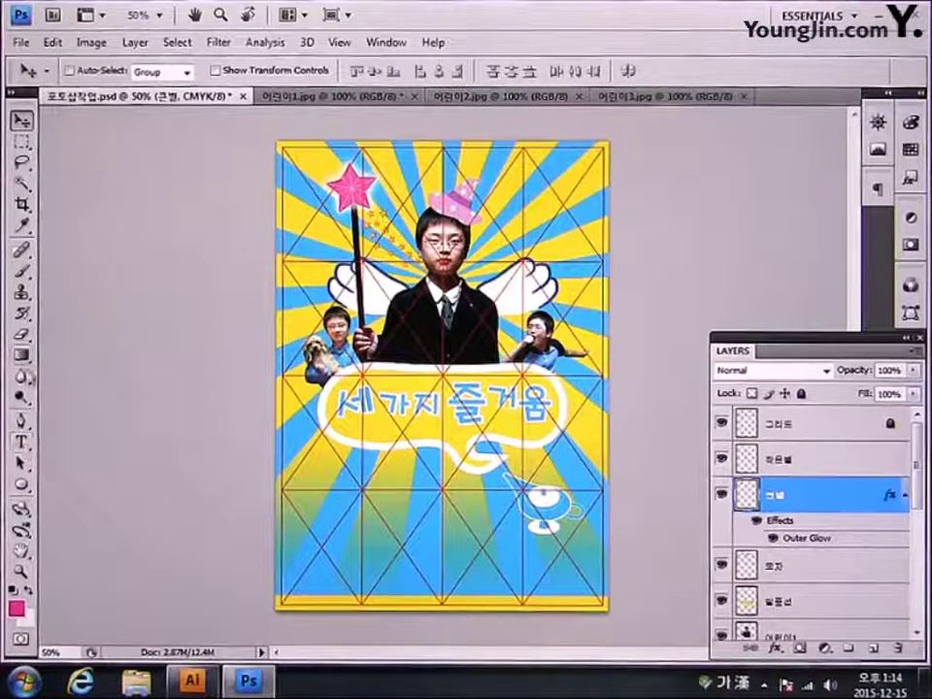
# Step: Draw a pink ellipse-shape circle below the speech bubble, nudge it into place and shrink it slightly
pyautogui.click(21, 485)
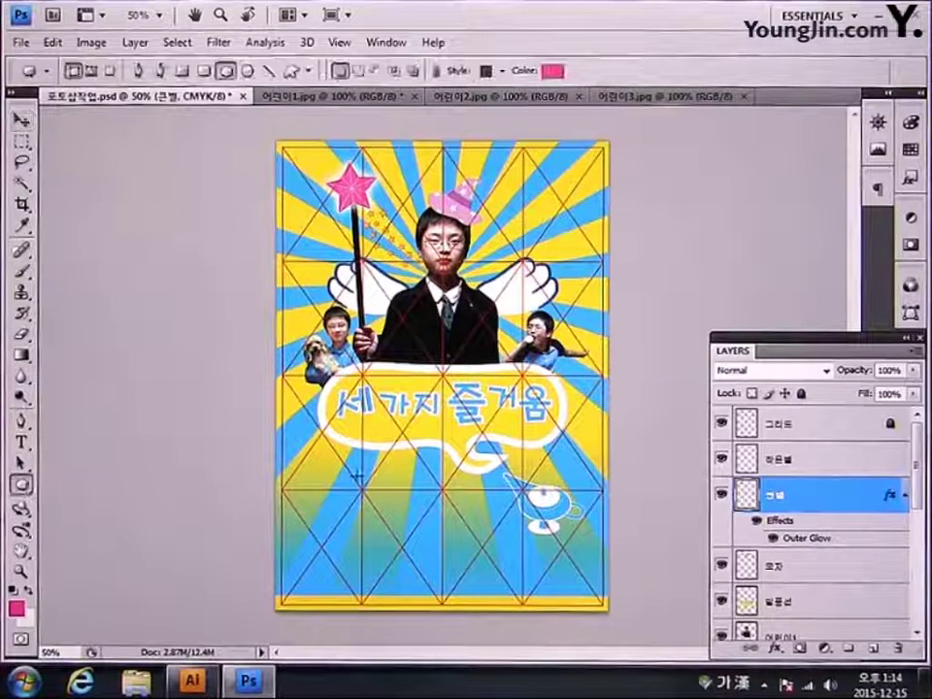
pyautogui.moveTo(358, 477); pyautogui.dragTo(400, 522)
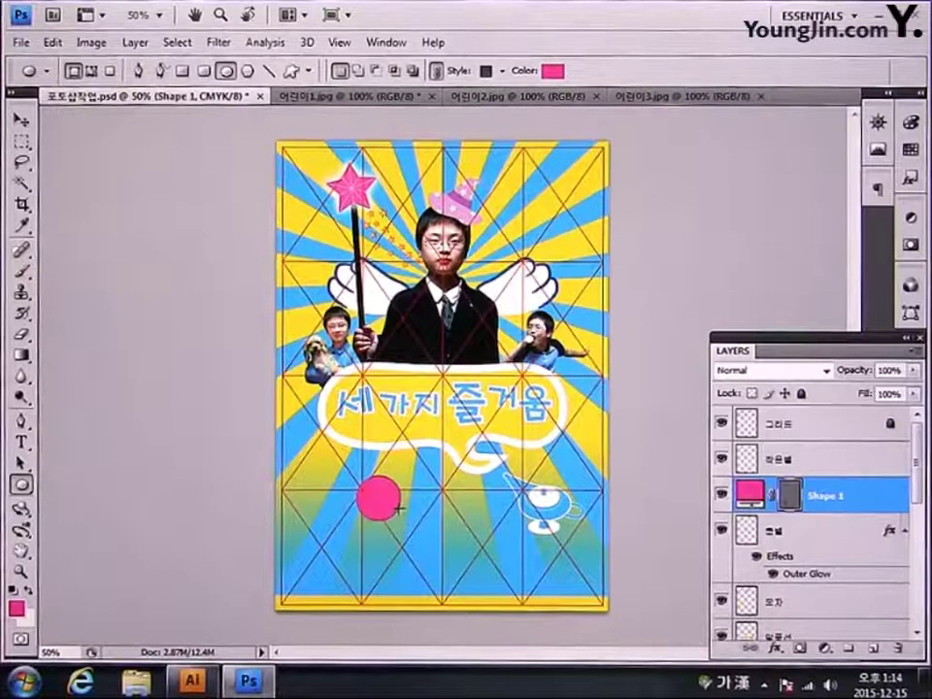
pyautogui.click(20, 119)
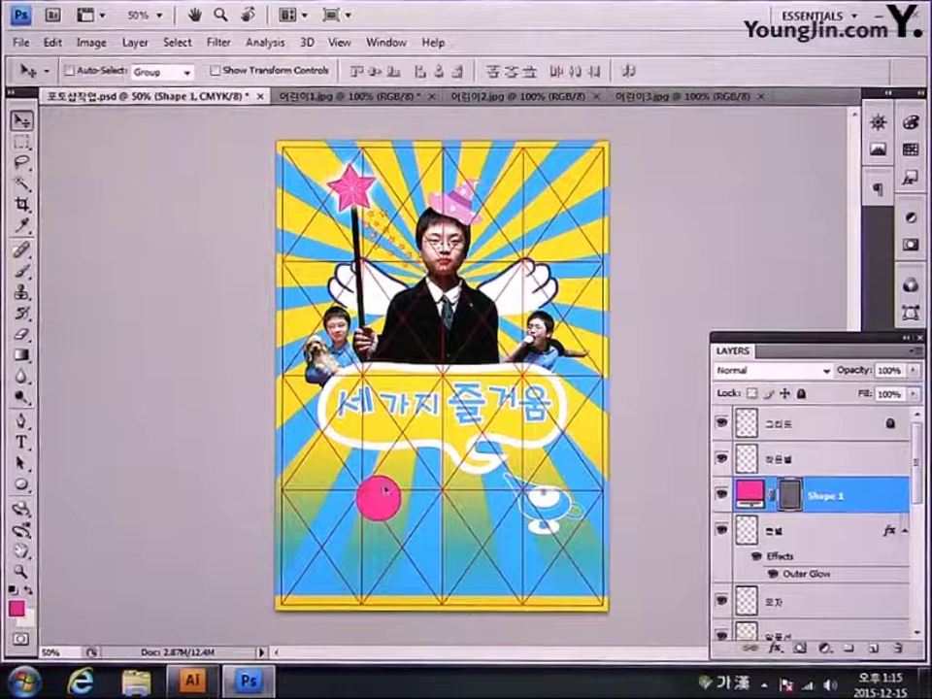
pyautogui.moveTo(389, 492); pyautogui.dragTo(394, 486)
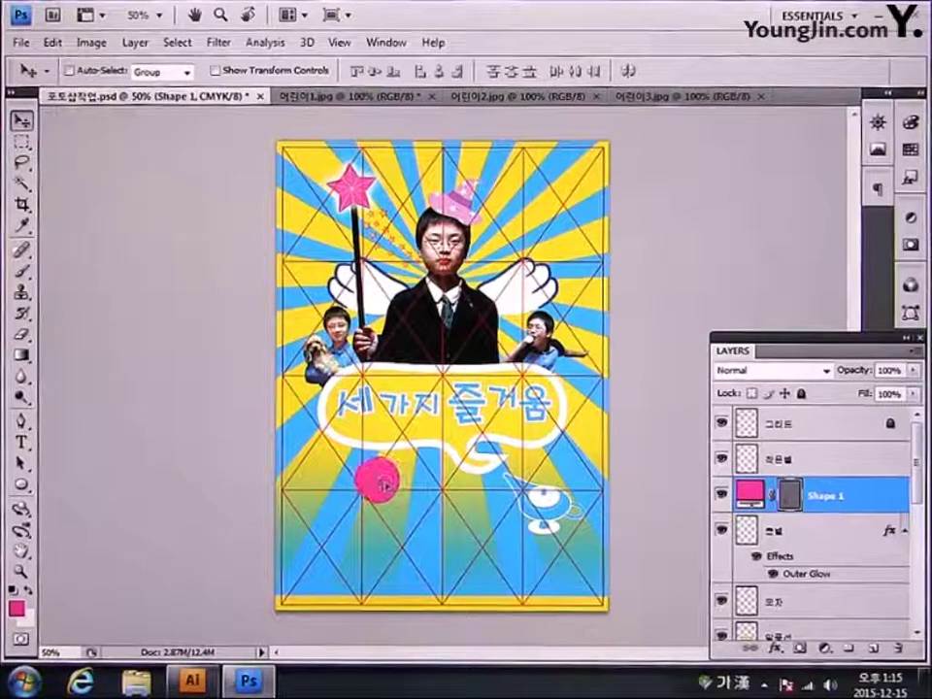
pyautogui.hotkey('ctrl', 't')
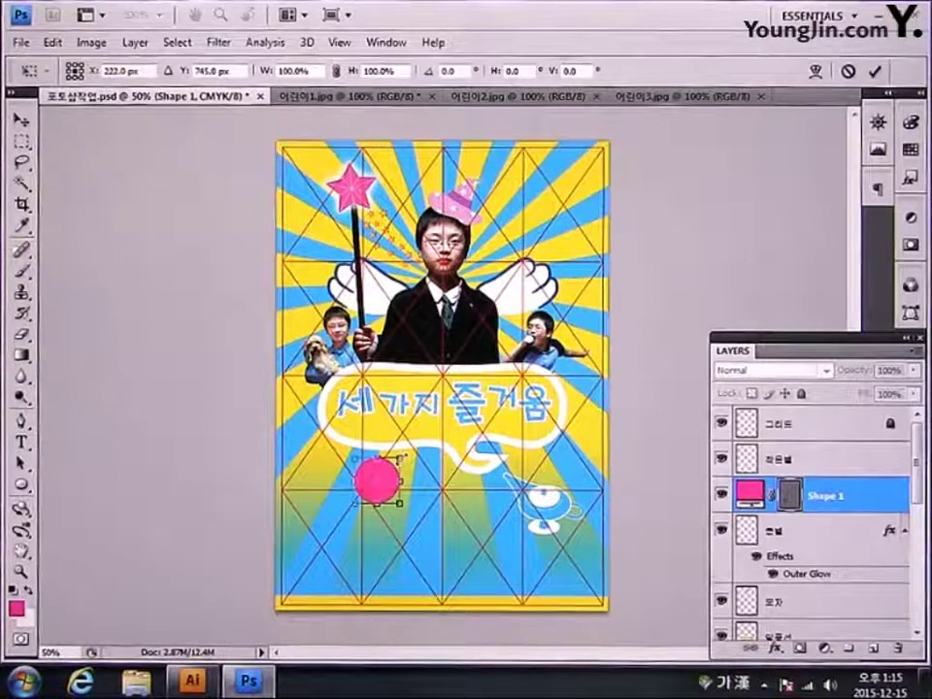
pyautogui.moveTo(399, 461); pyautogui.dragTo(397, 453)
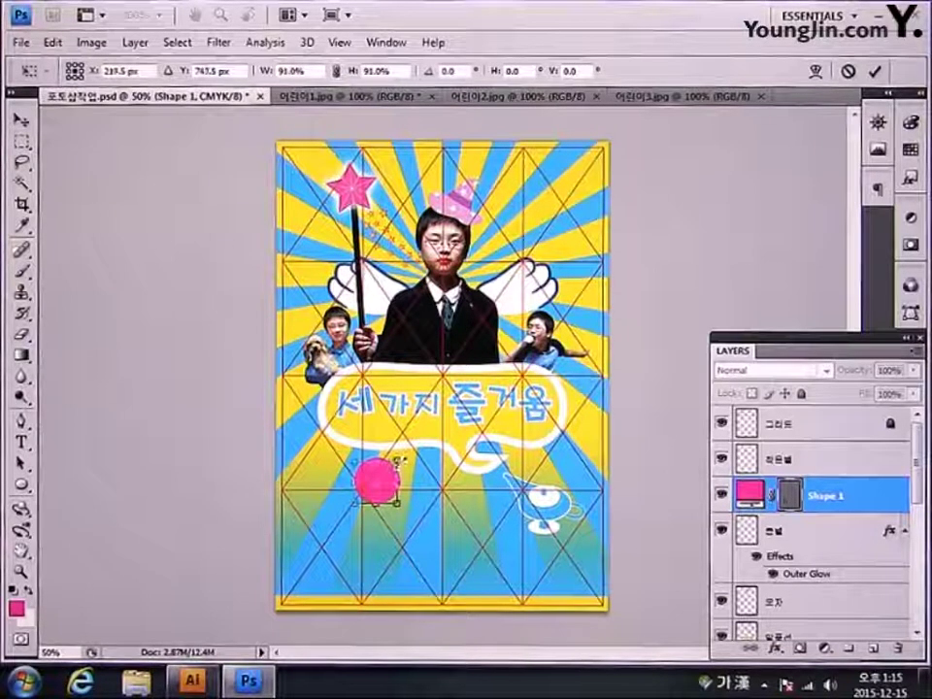
pyautogui.press('Return')
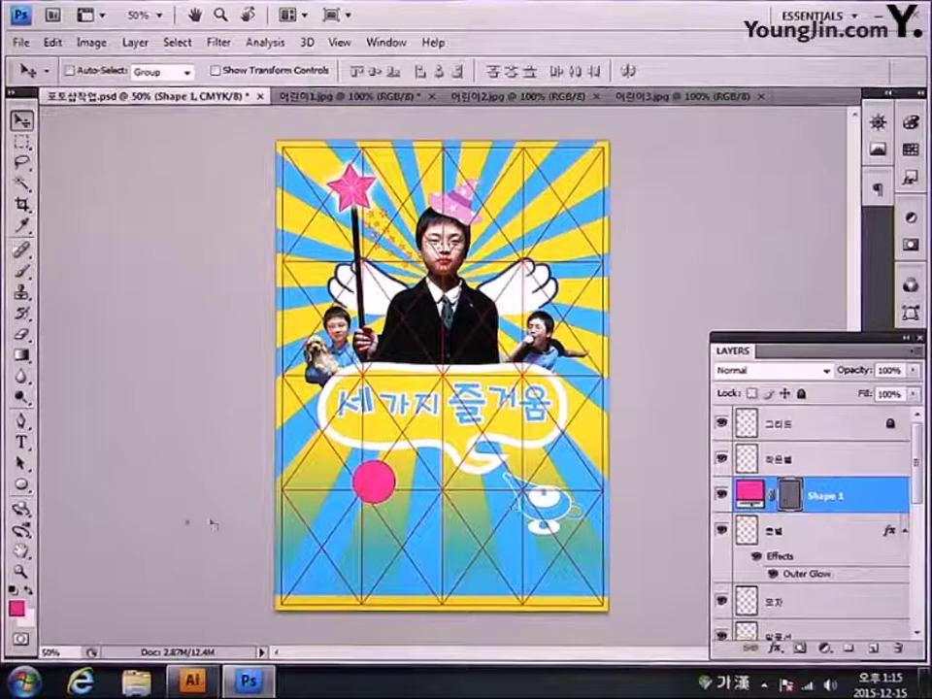
# Step: Type the numeral 2 beside the pink circle
pyautogui.click(21, 443)
pyautogui.click(314, 496)
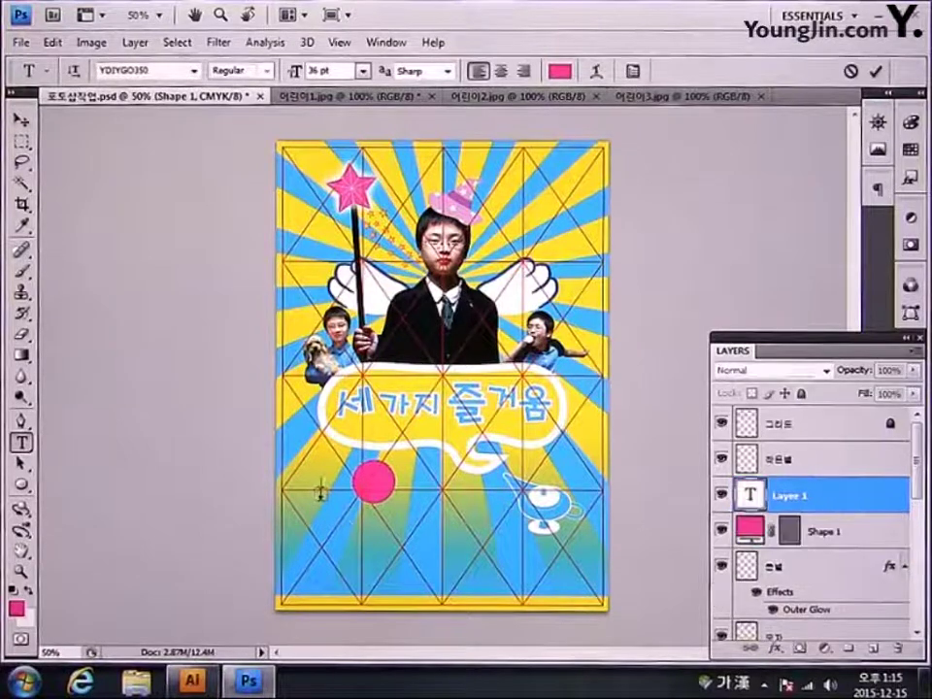
pyautogui.write('2')
pyautogui.click(21, 120)
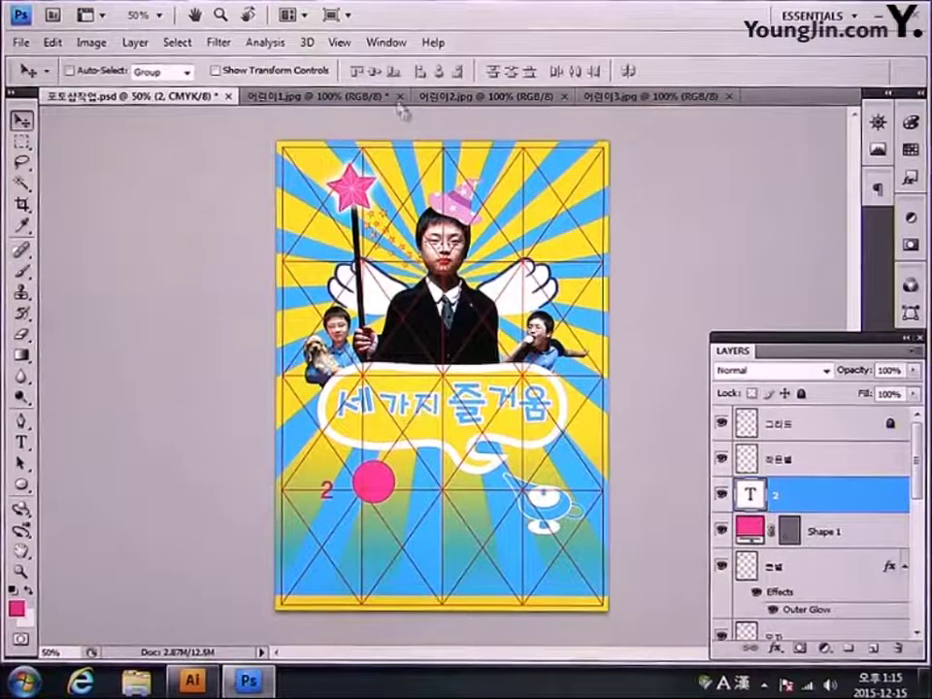
# Step: Make the 2 white in the Character panel and enlarge it to about 132% inside the circle
pyautogui.click(386, 42)
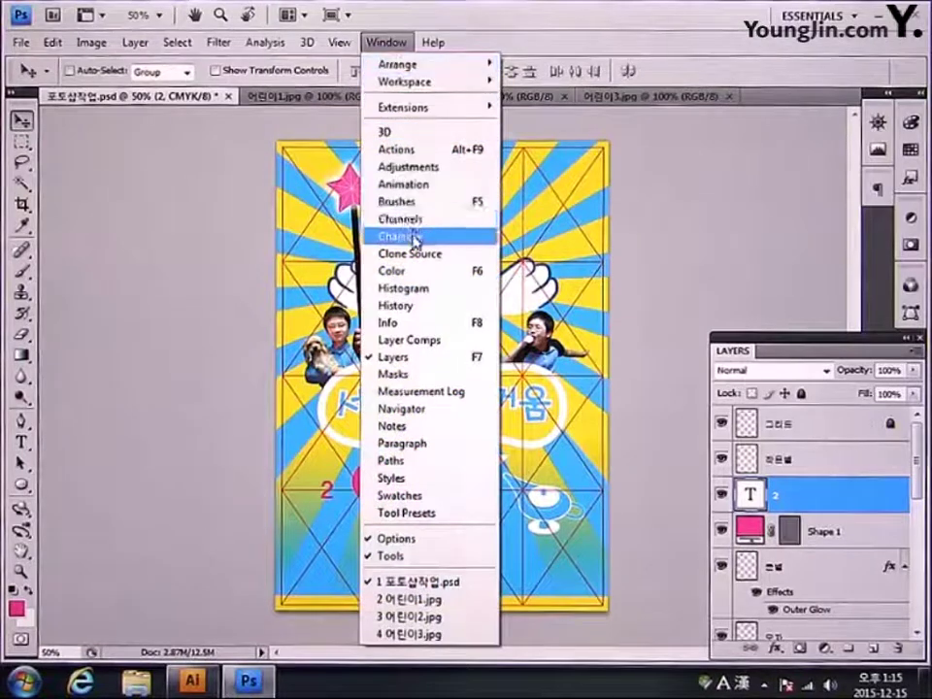
pyautogui.click(414, 237)
pyautogui.click(798, 236)
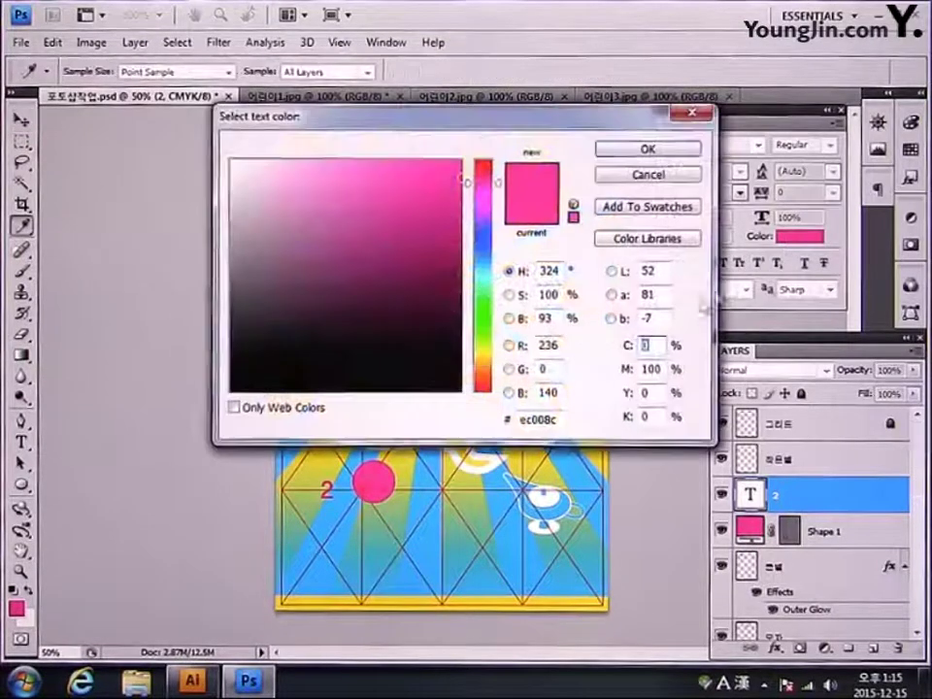
pyautogui.click(374, 256)
pyautogui.click(233, 163)
pyautogui.click(614, 152)
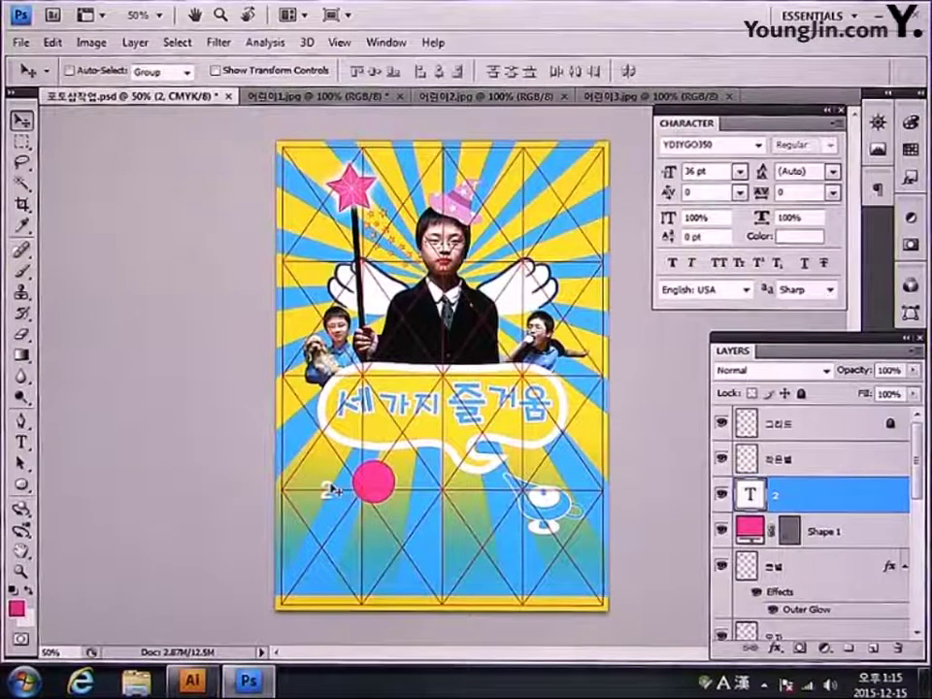
pyautogui.hotkey('ctrl', 't')
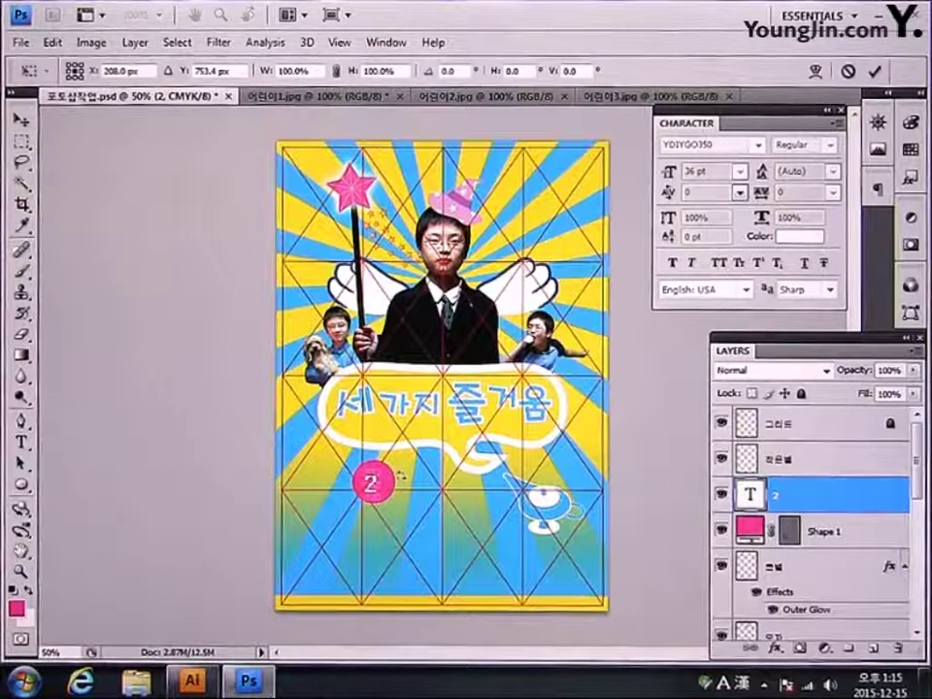
pyautogui.moveTo(392, 473); pyautogui.dragTo(395, 466)
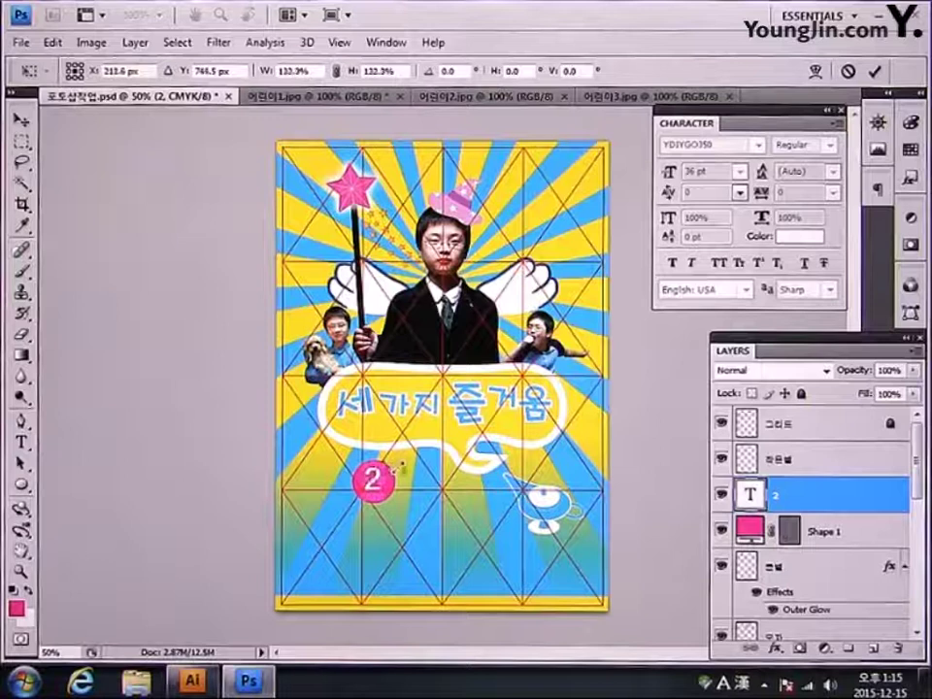
pyautogui.press('Return')
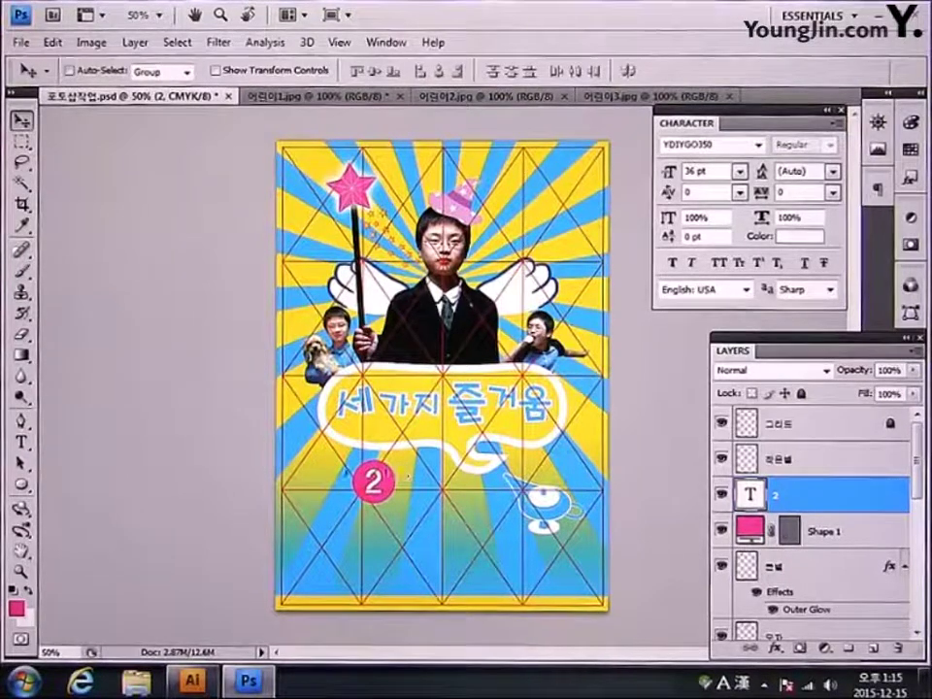
# Step: Type the text 기호 번 around the circled 2
pyautogui.click(20, 443)
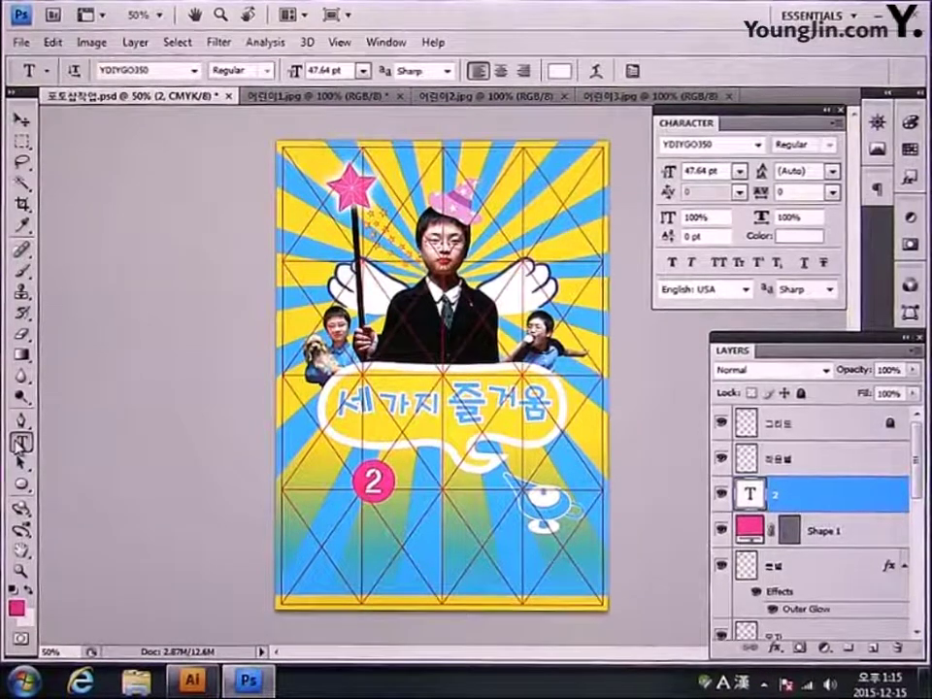
pyautogui.click(320, 488)
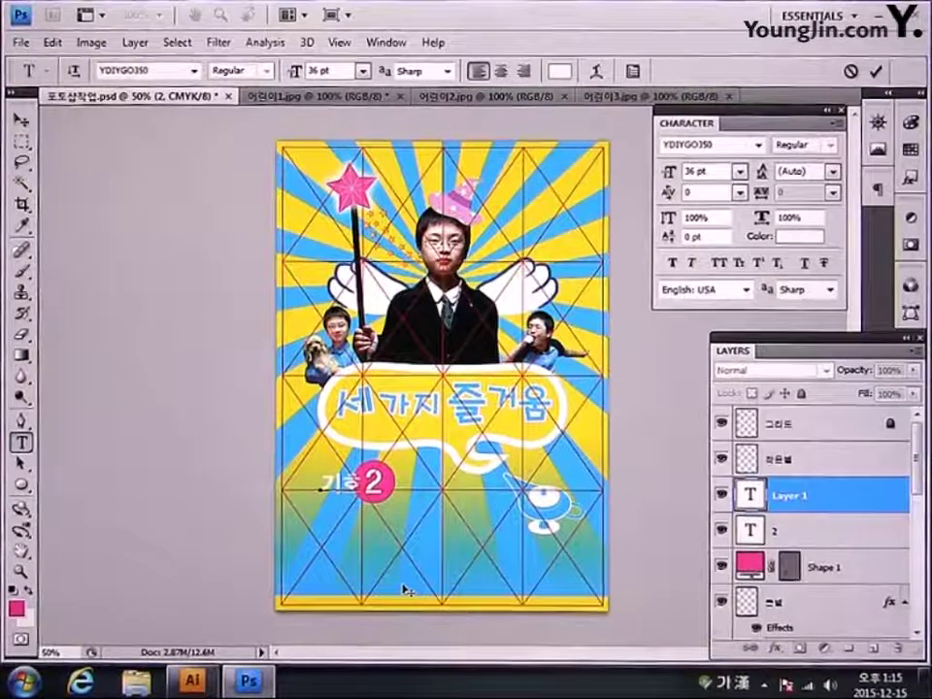
pyautogui.write('번')
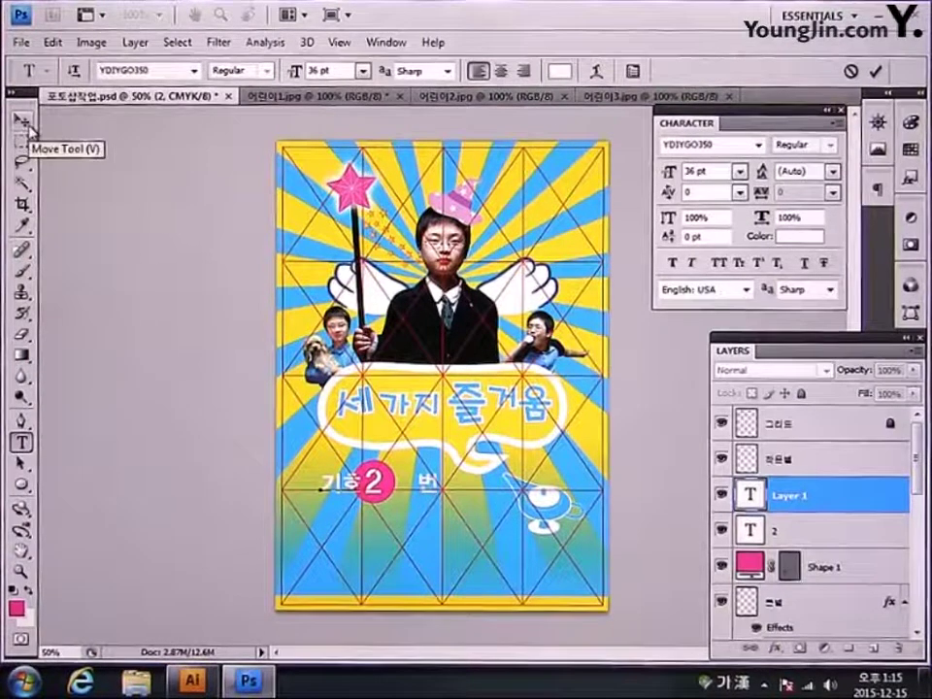
pyautogui.click(20, 120)
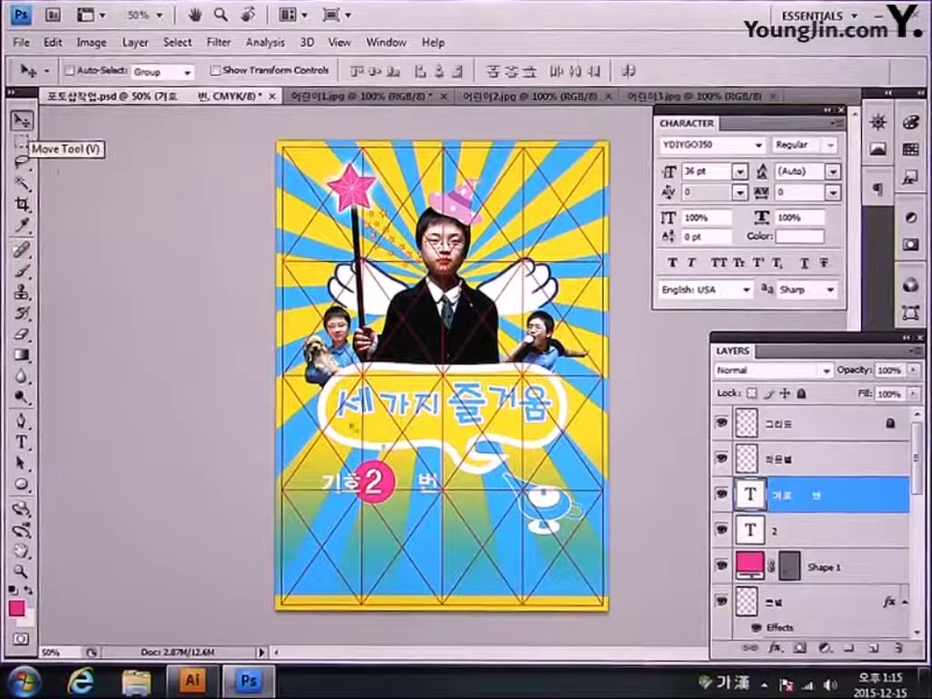
# Step: Set the 기호 번 text font to YDIYMjO340 and nudge it into place
pyautogui.click(758, 145)
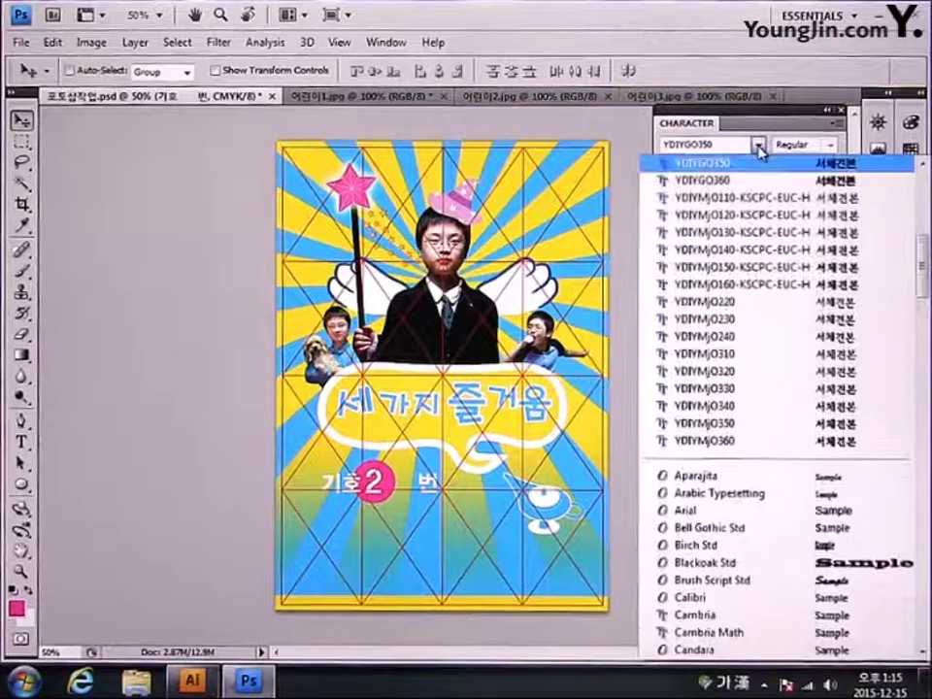
pyautogui.scroll(3, 923, 250)
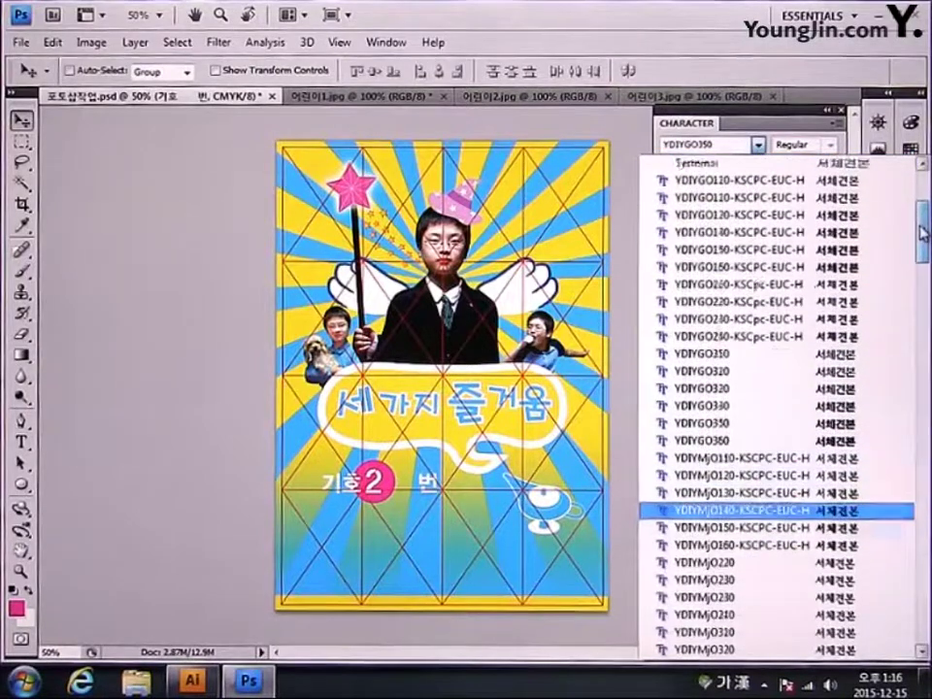
pyautogui.scroll(-3, 921, 250)
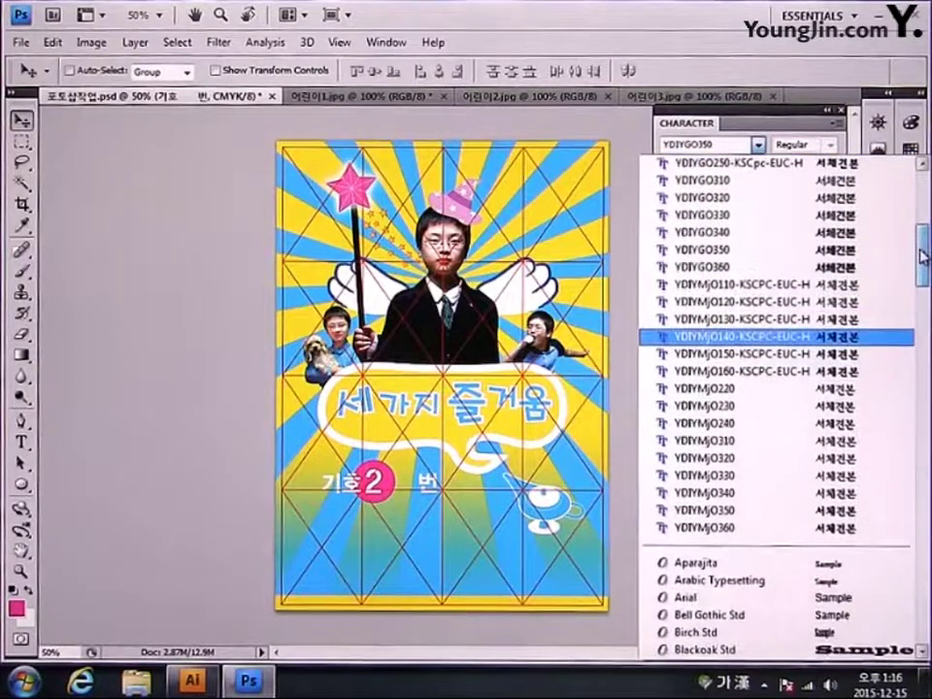
pyautogui.click(879, 493)
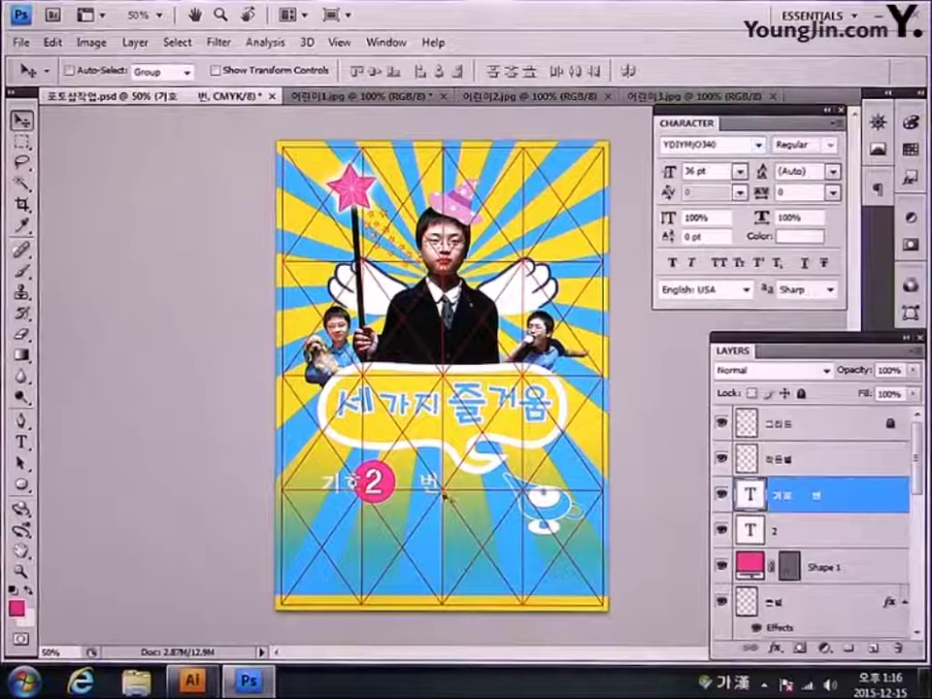
pyautogui.hotkey('ctrl', 't')
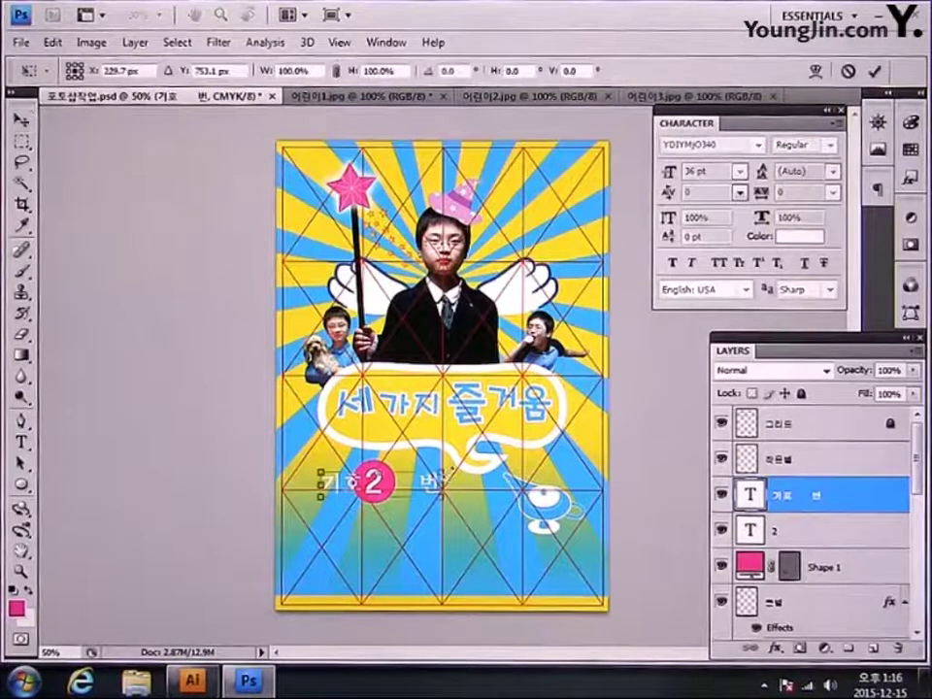
pyautogui.moveTo(442, 491); pyautogui.dragTo(442, 494)
pyautogui.press('Return')
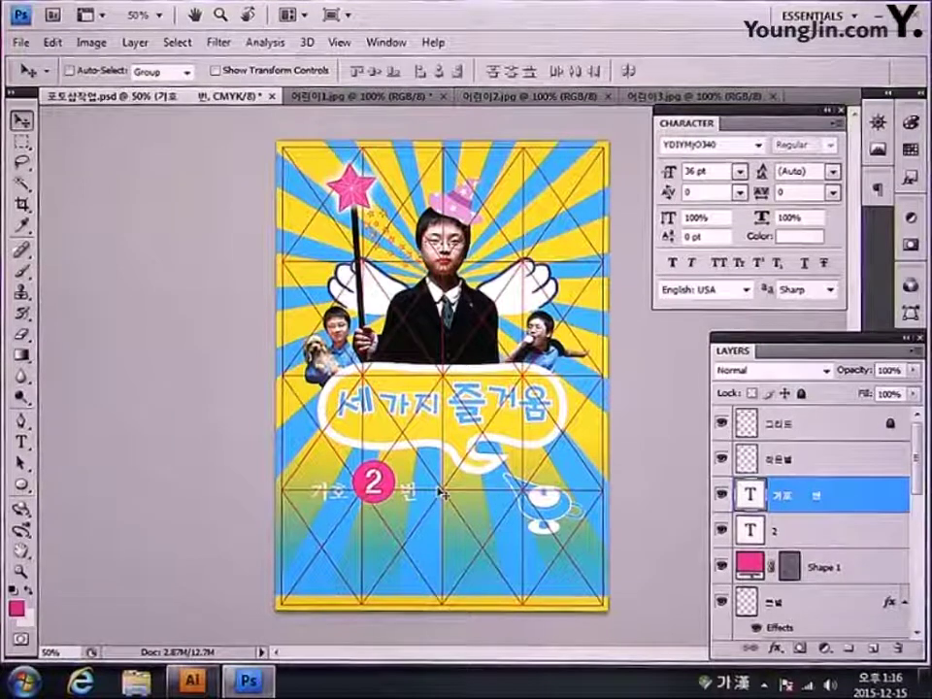
# Step: Shrink the text, 2 and circle layers together to 93.2%
pyautogui.keyDown('shift'); pyautogui.click(829, 572); pyautogui.keyUp('shift')
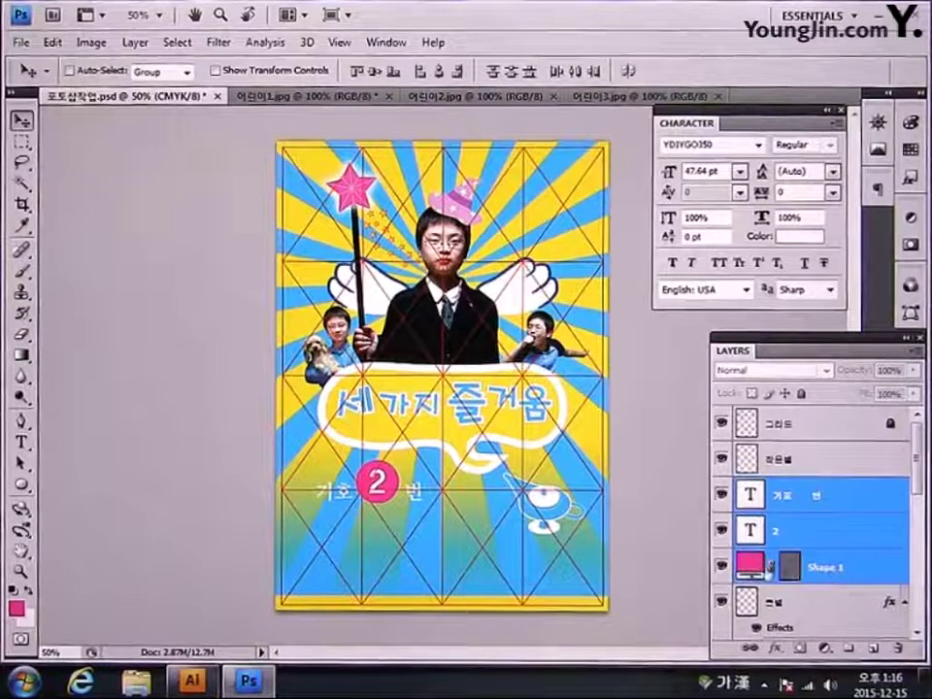
pyautogui.hotkey('ctrl', 't')
pyautogui.moveTo(312, 458); pyautogui.dragTo(321, 460)
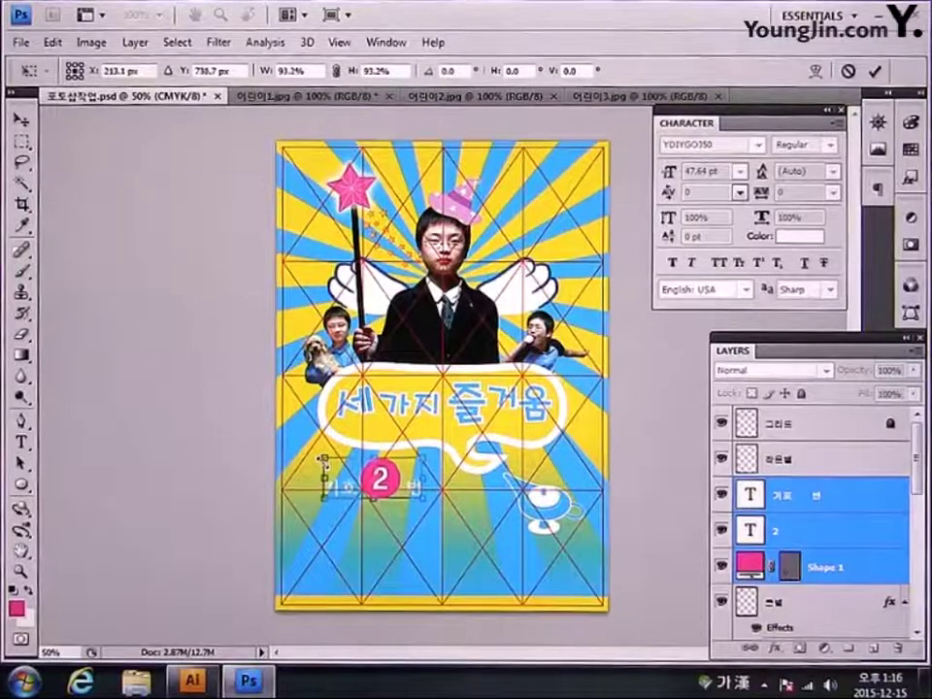
pyautogui.press('Return')
pyautogui.click(21, 443)
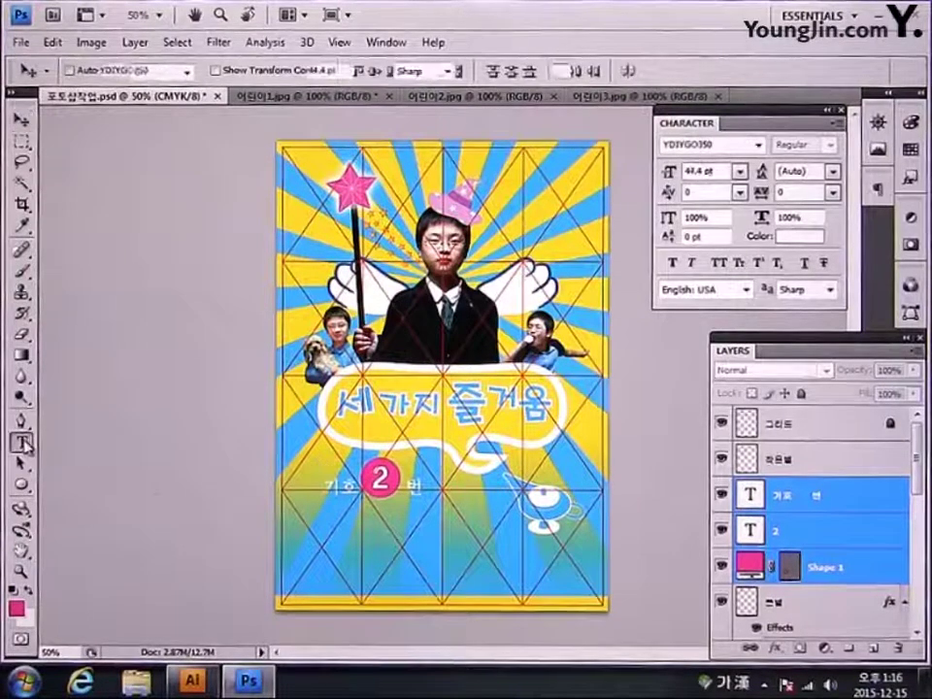
# Step: Type the boy's name below the label in YDIYMjO360 and enlarge it to 168.2%
pyautogui.click(325, 515)
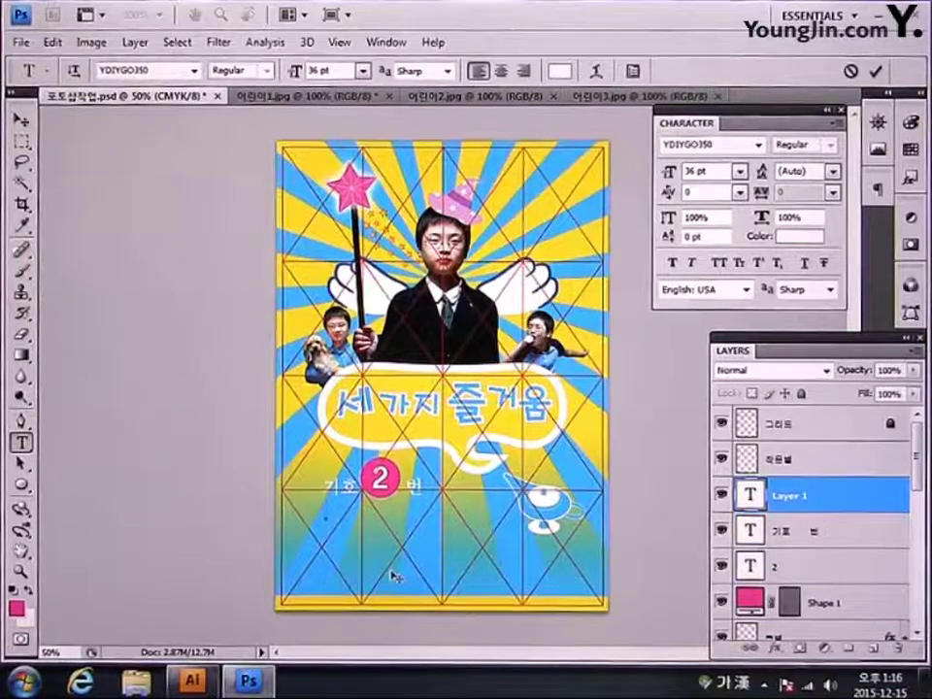
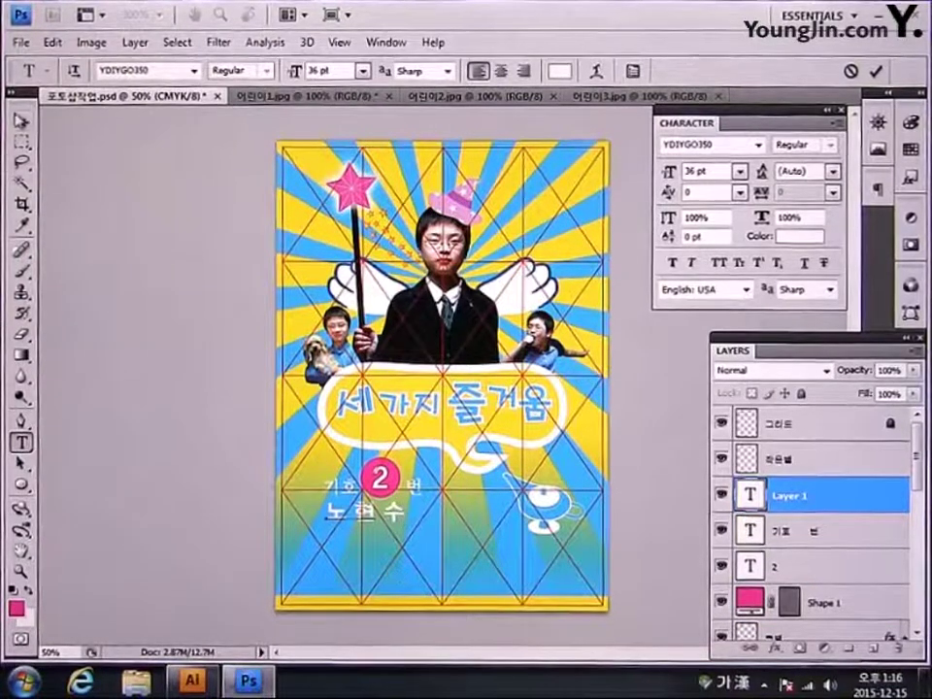
pyautogui.hotkey('ctrl', 'Return')
pyautogui.press('v')
pyautogui.click(759, 144)
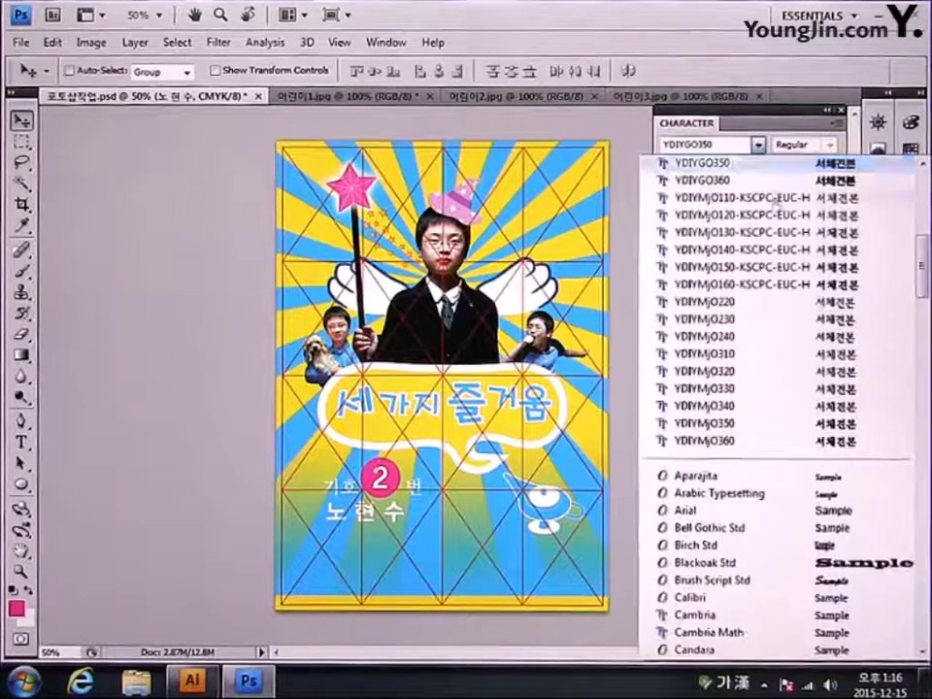
pyautogui.click(784, 434)
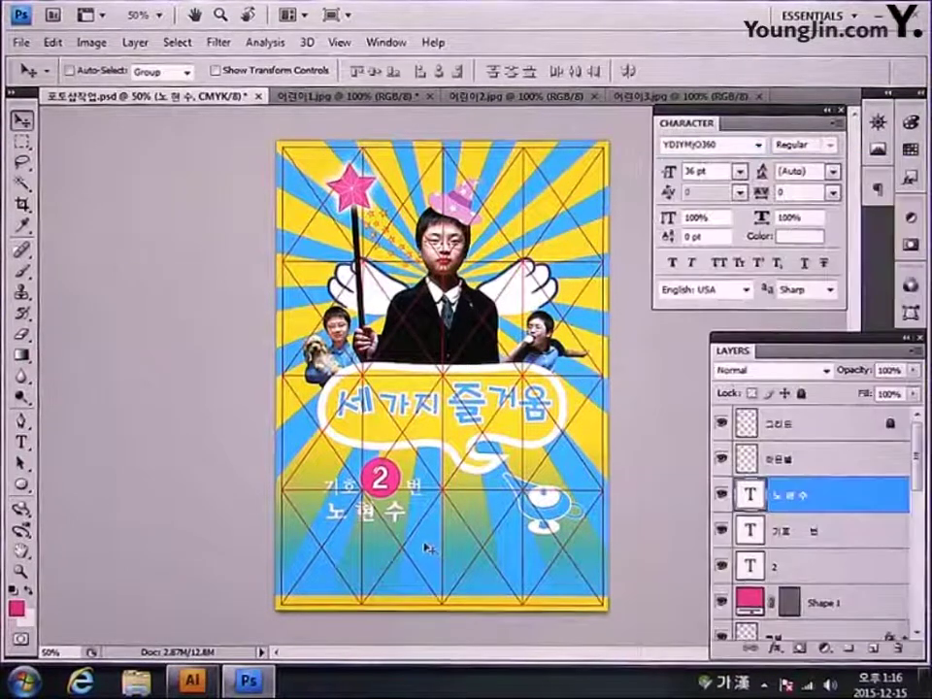
pyautogui.hotkey('ctrl', 't')
pyautogui.moveTo(413, 528); pyautogui.dragTo(458, 547)
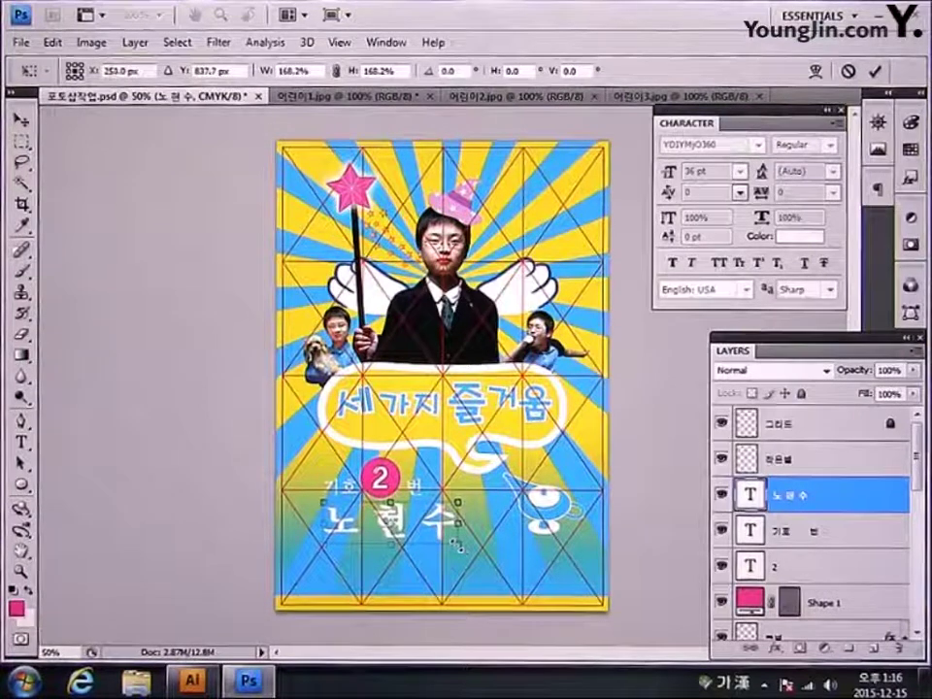
pyautogui.press('Return')
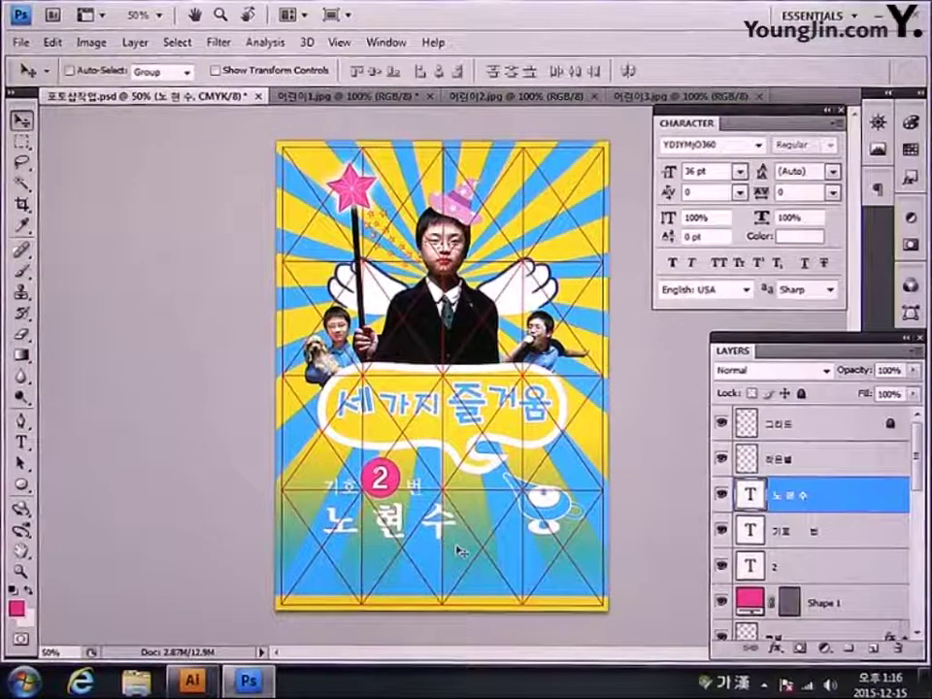
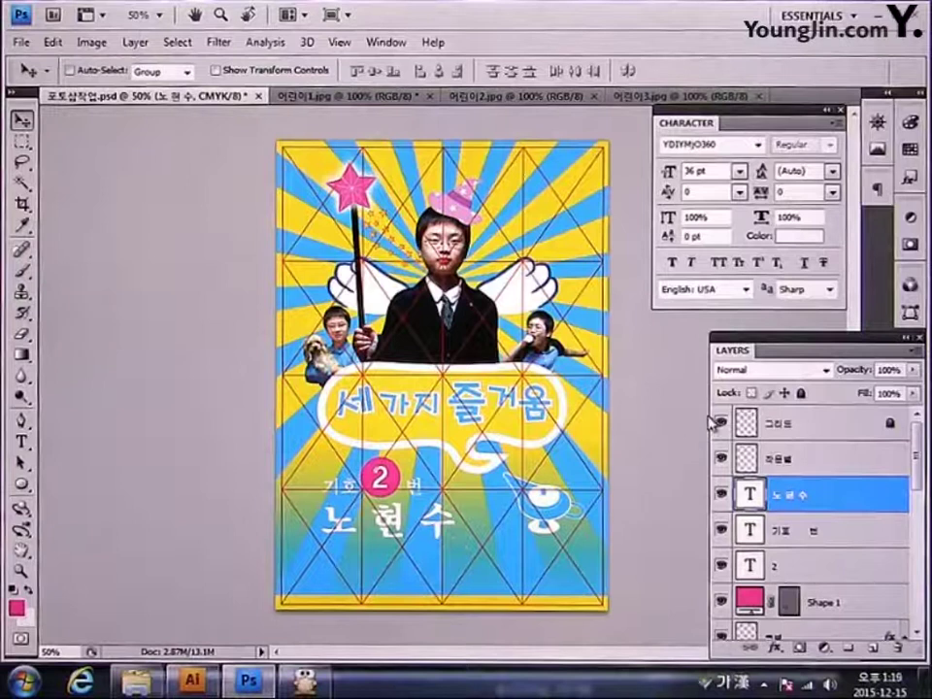
# Step: Open 포토샵작업.psd from the 모의고사 3회 folder
pyautogui.click(20, 42)
pyautogui.click(44, 77)
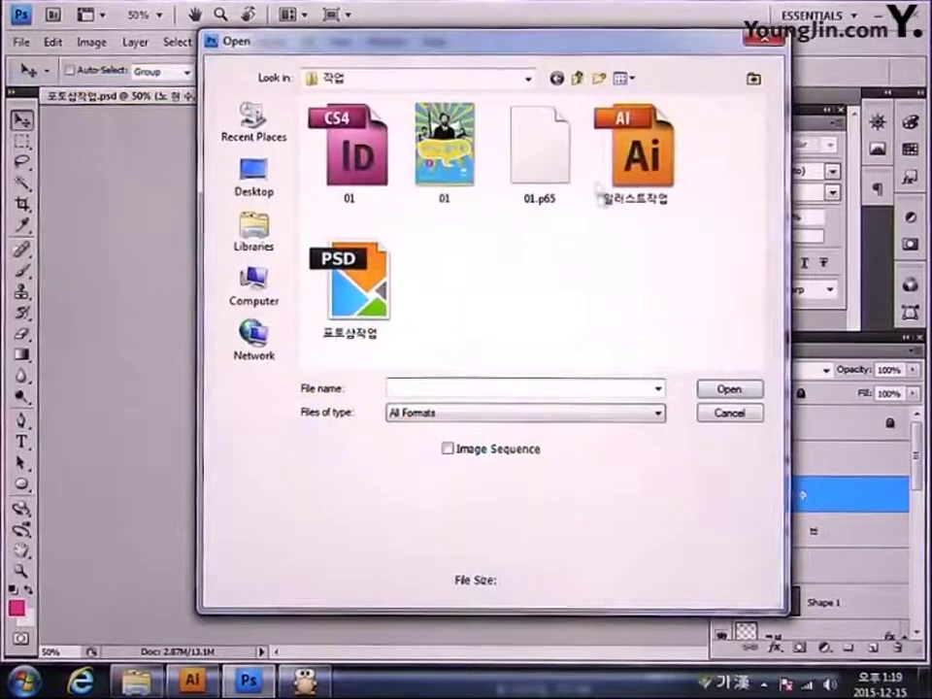
pyautogui.click(578, 77)
pyautogui.click(364, 281)
pyautogui.doubleClick(364, 281)
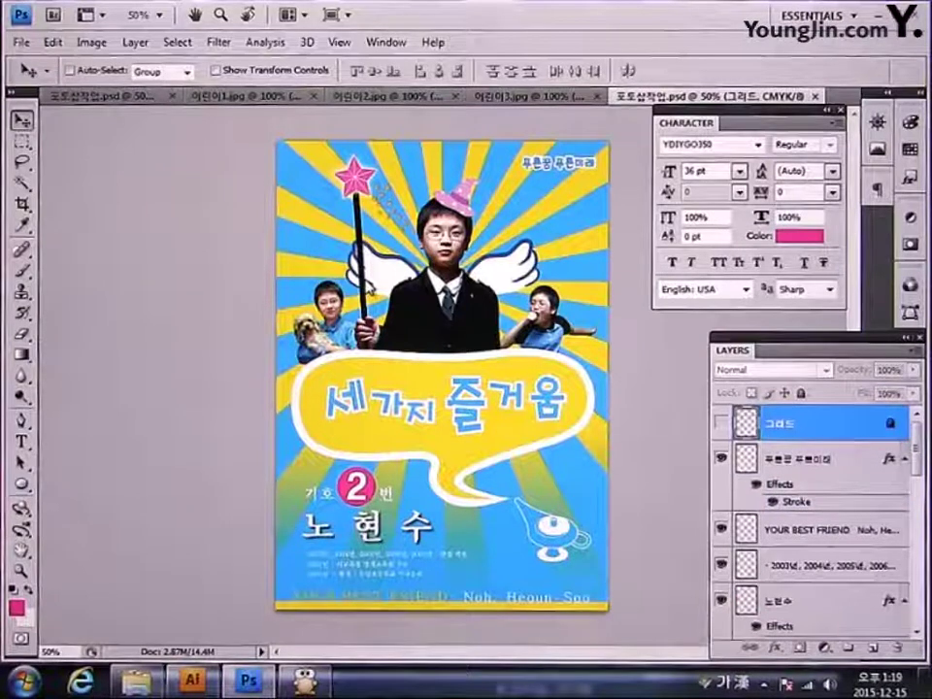
pyautogui.click(720, 424)
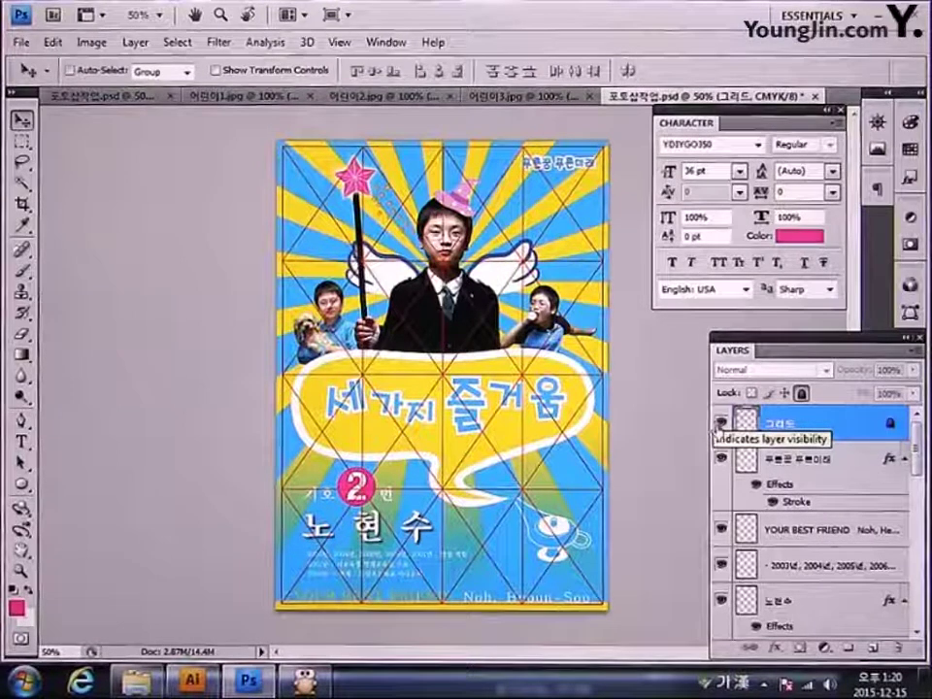
pyautogui.click(721, 429)
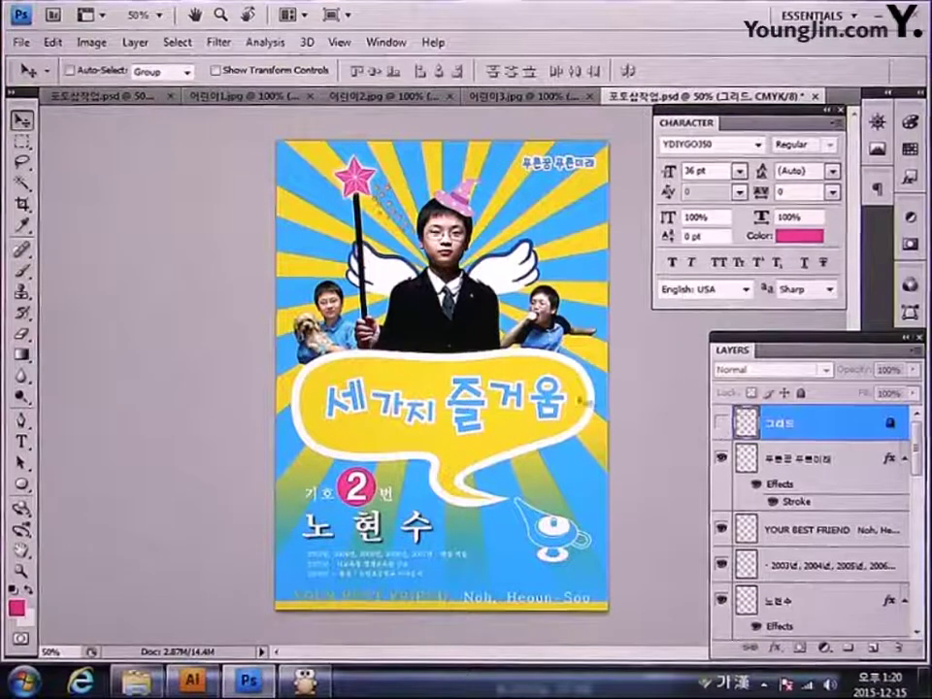
# Step: Switch the image mode from CMYK to RGB Color, choosing Don't Flatten to keep the layers
pyautogui.click(91, 45)
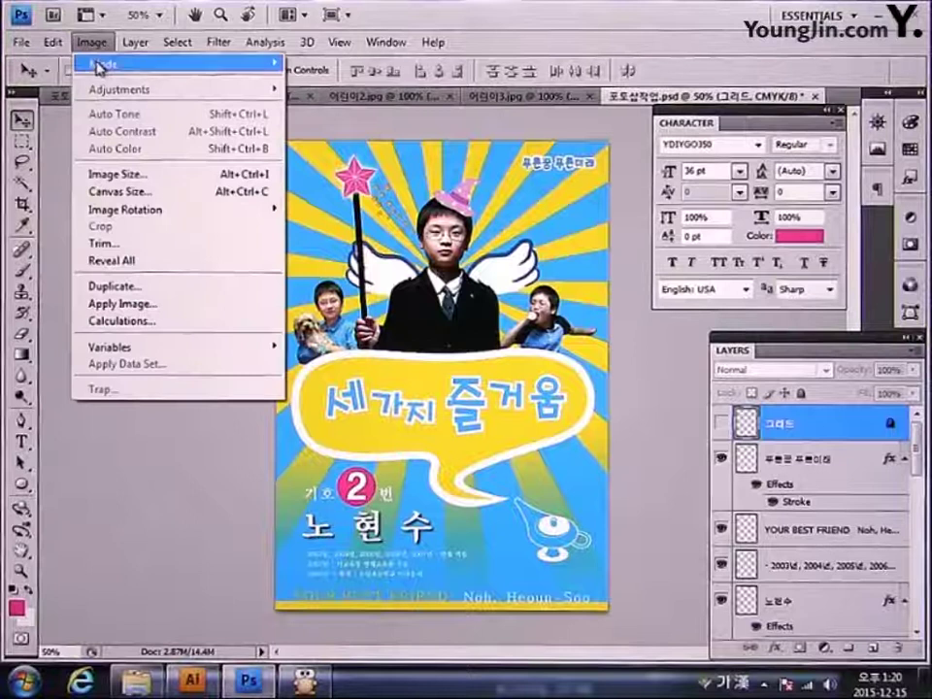
pyautogui.moveTo(142, 70)
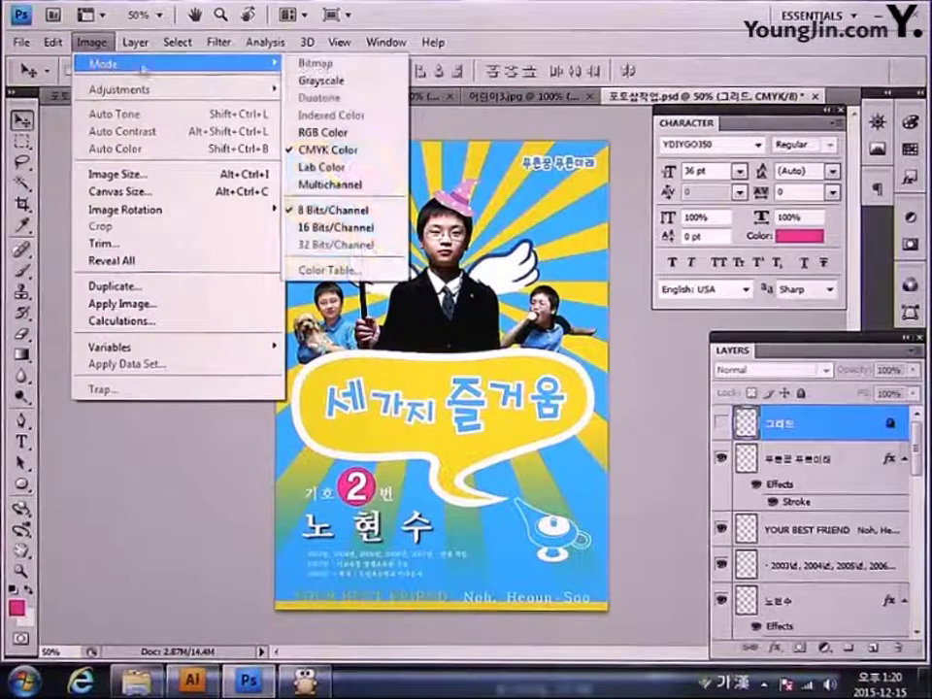
pyautogui.click(339, 136)
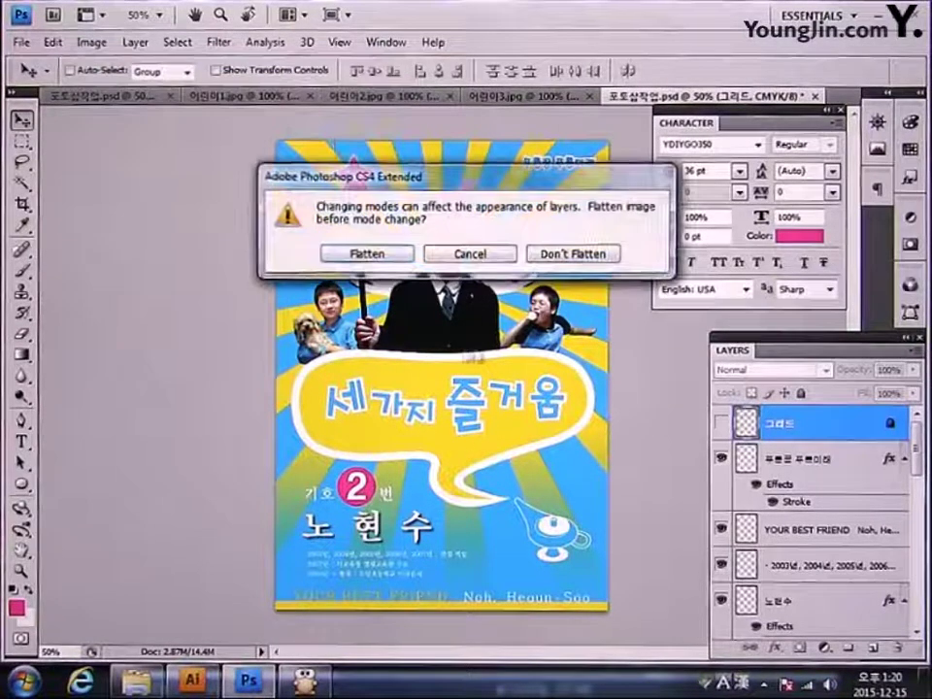
pyautogui.click(587, 255)
pyautogui.click(20, 43)
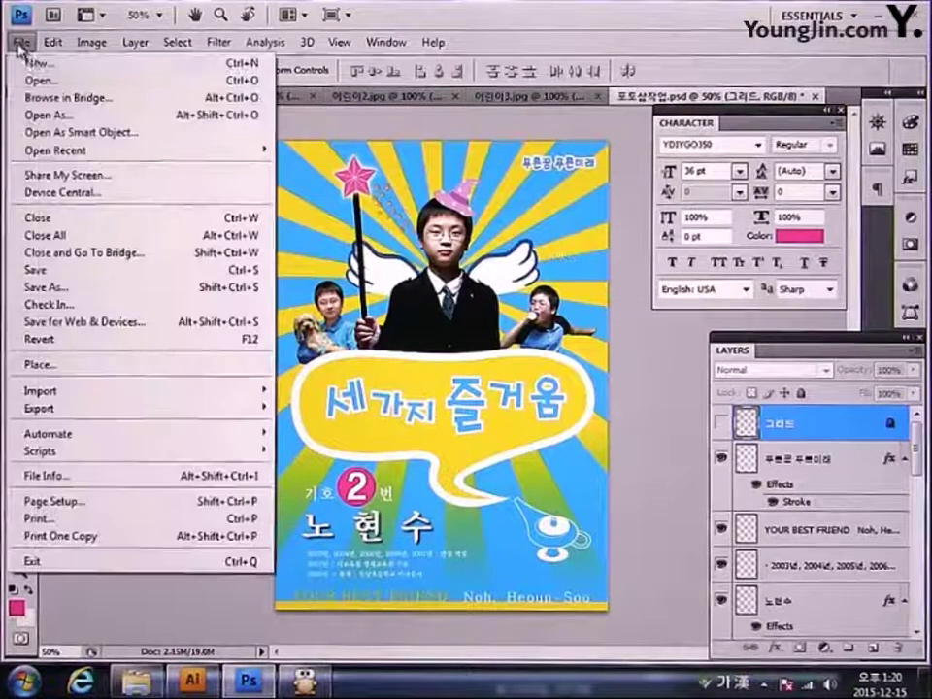
# Step: Save the poster as 01 in JPEG format at quality 12 (Maximum)
pyautogui.click(58, 287)
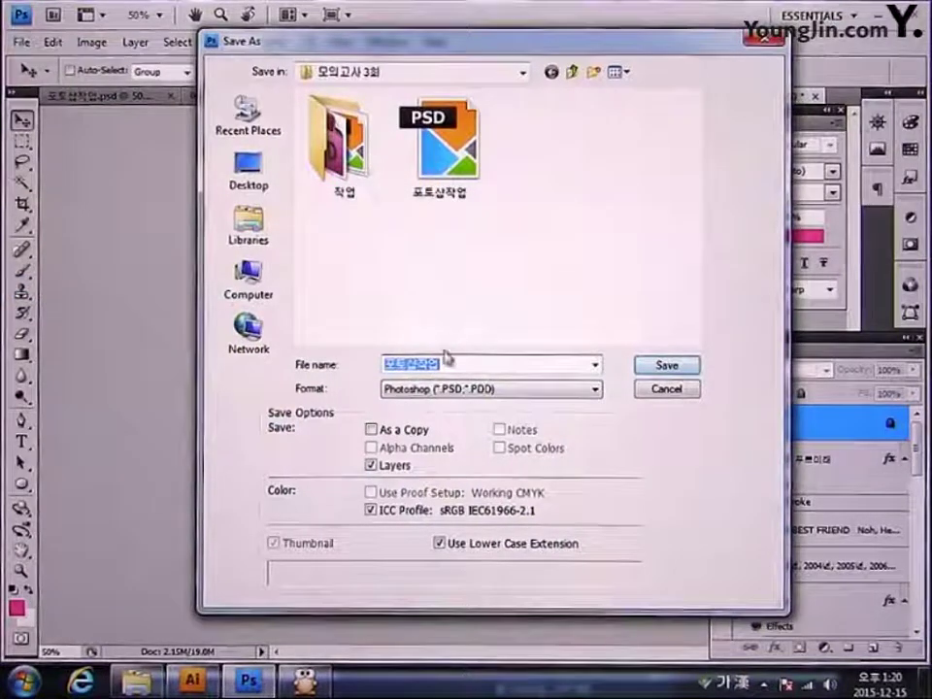
pyautogui.moveTo(445, 365); pyautogui.dragTo(350, 370)
pyautogui.write('1ㅣ')
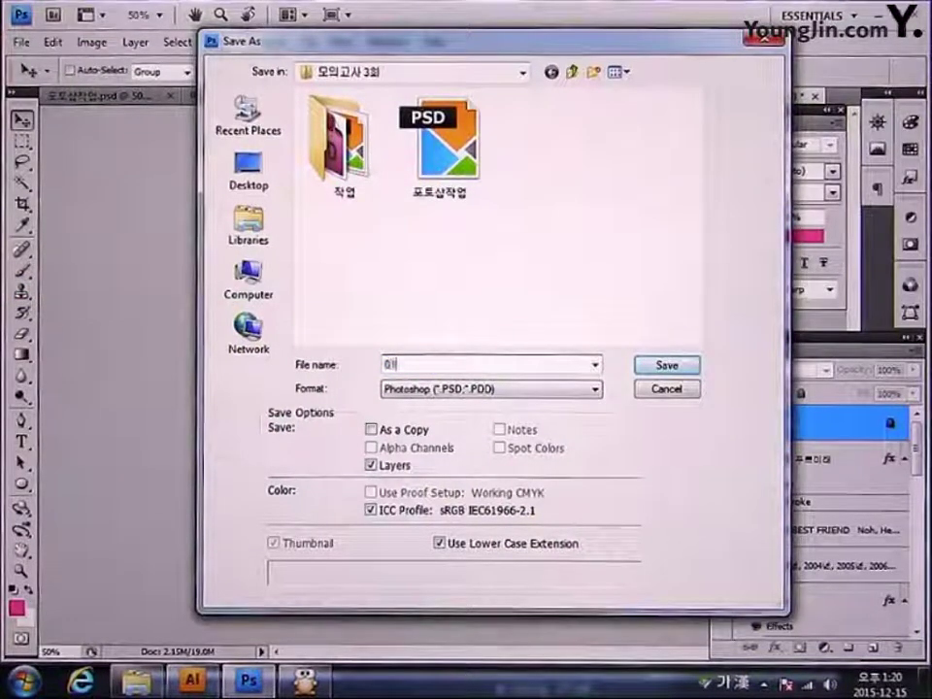
pyautogui.click(408, 389)
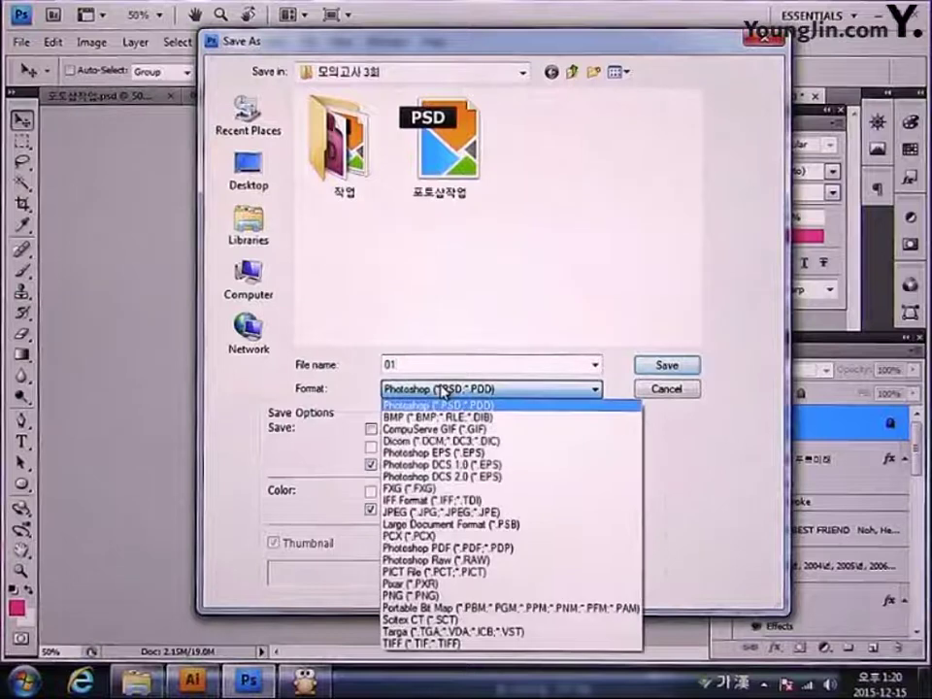
pyautogui.click(484, 514)
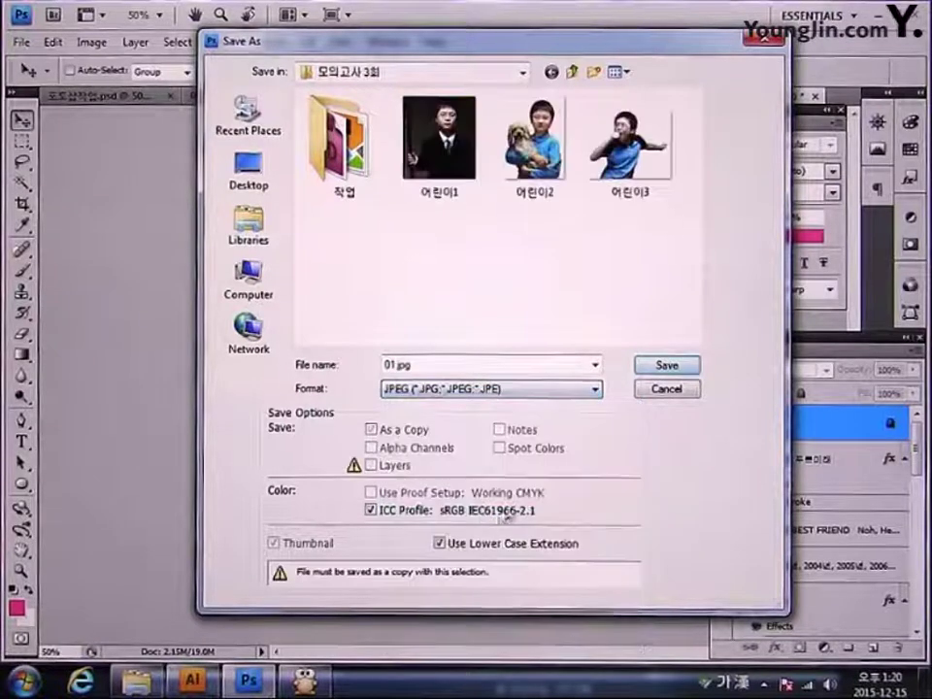
pyautogui.click(670, 368)
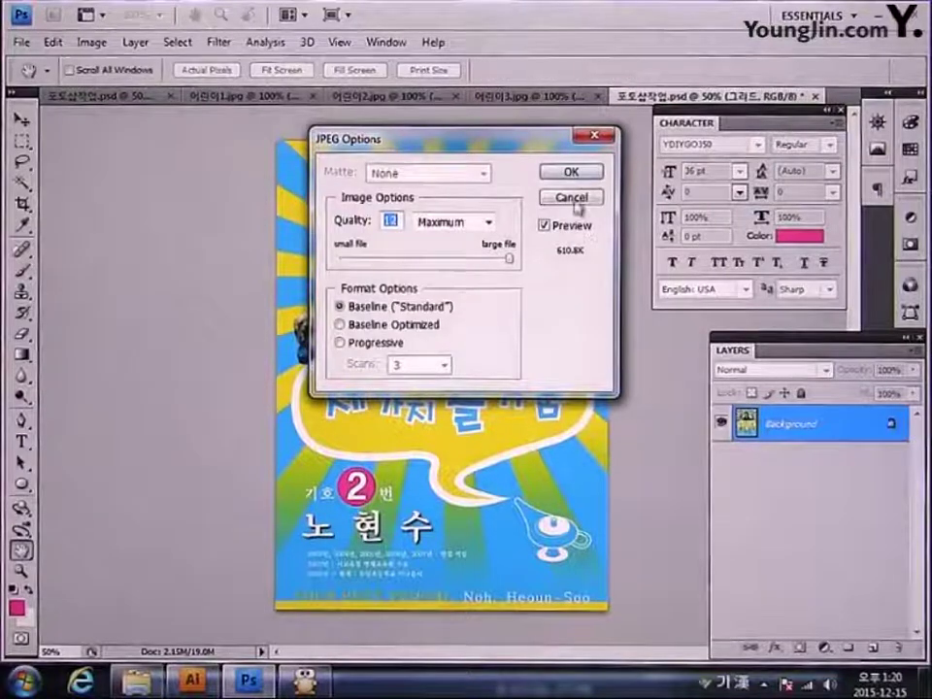
pyautogui.click(571, 172)
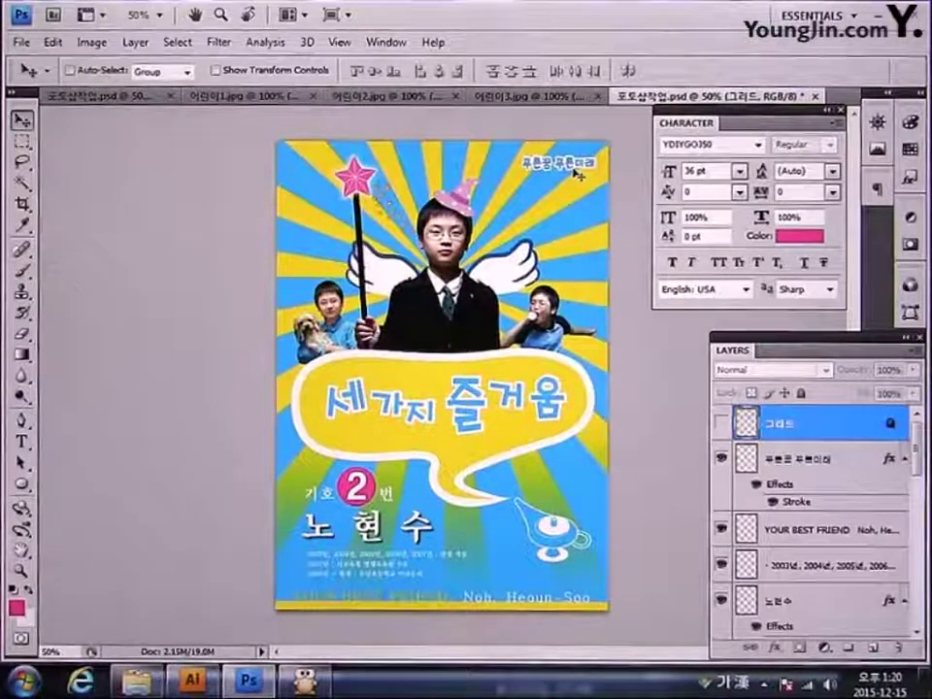